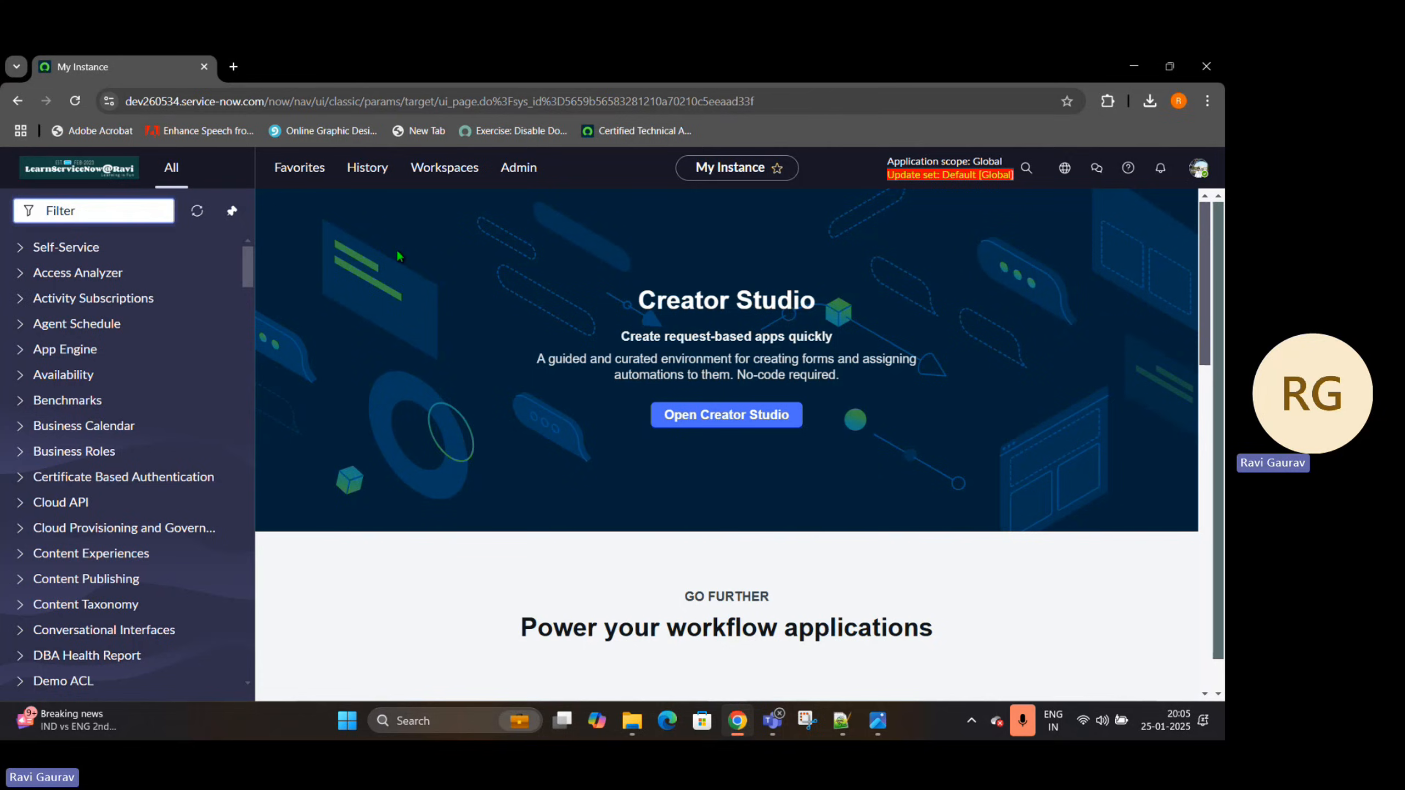
Switch to Notepad++ and add the line "Employee --> applyied for a JOB" below the Life-Cycle Event title
click(841, 720)
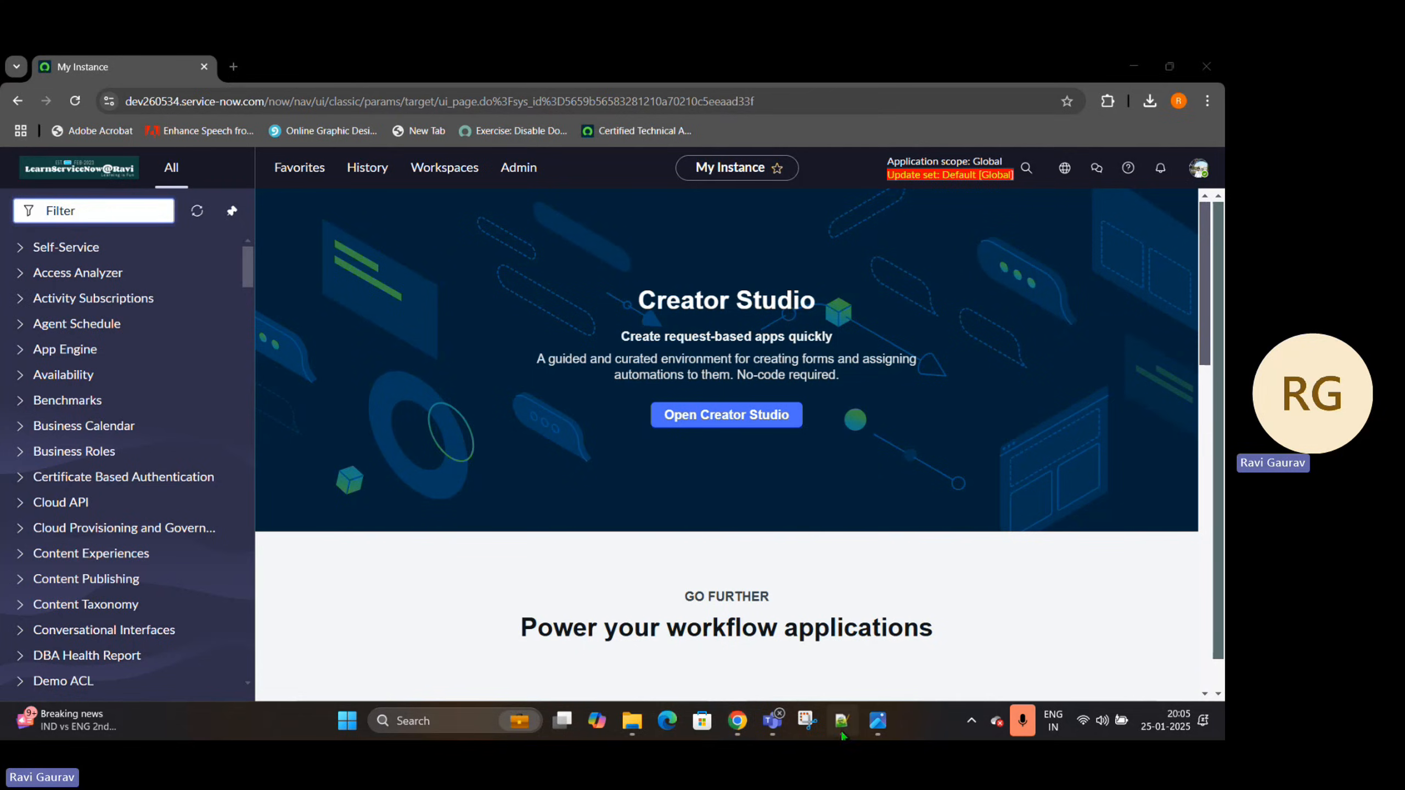
key(Return)
text(Em)
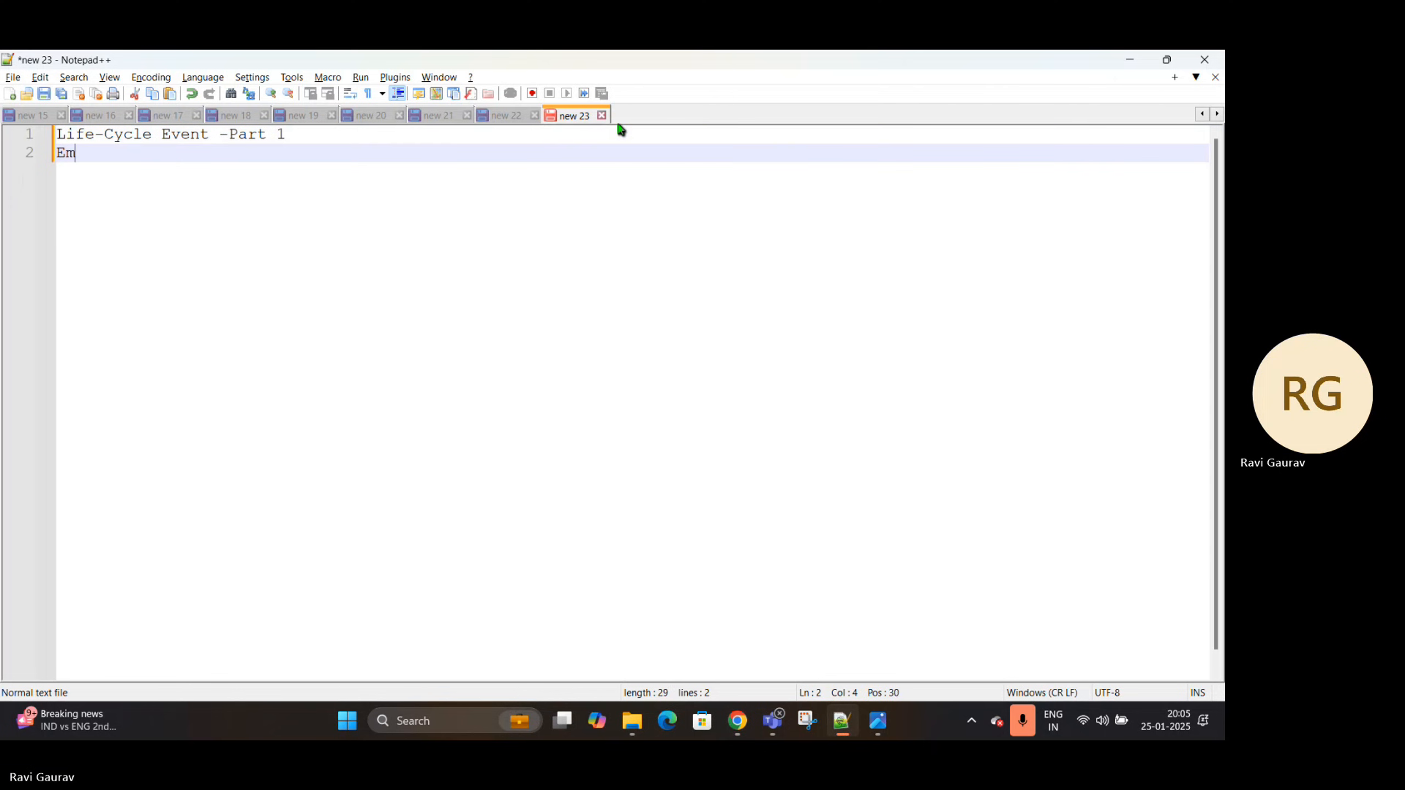
text(ployee)
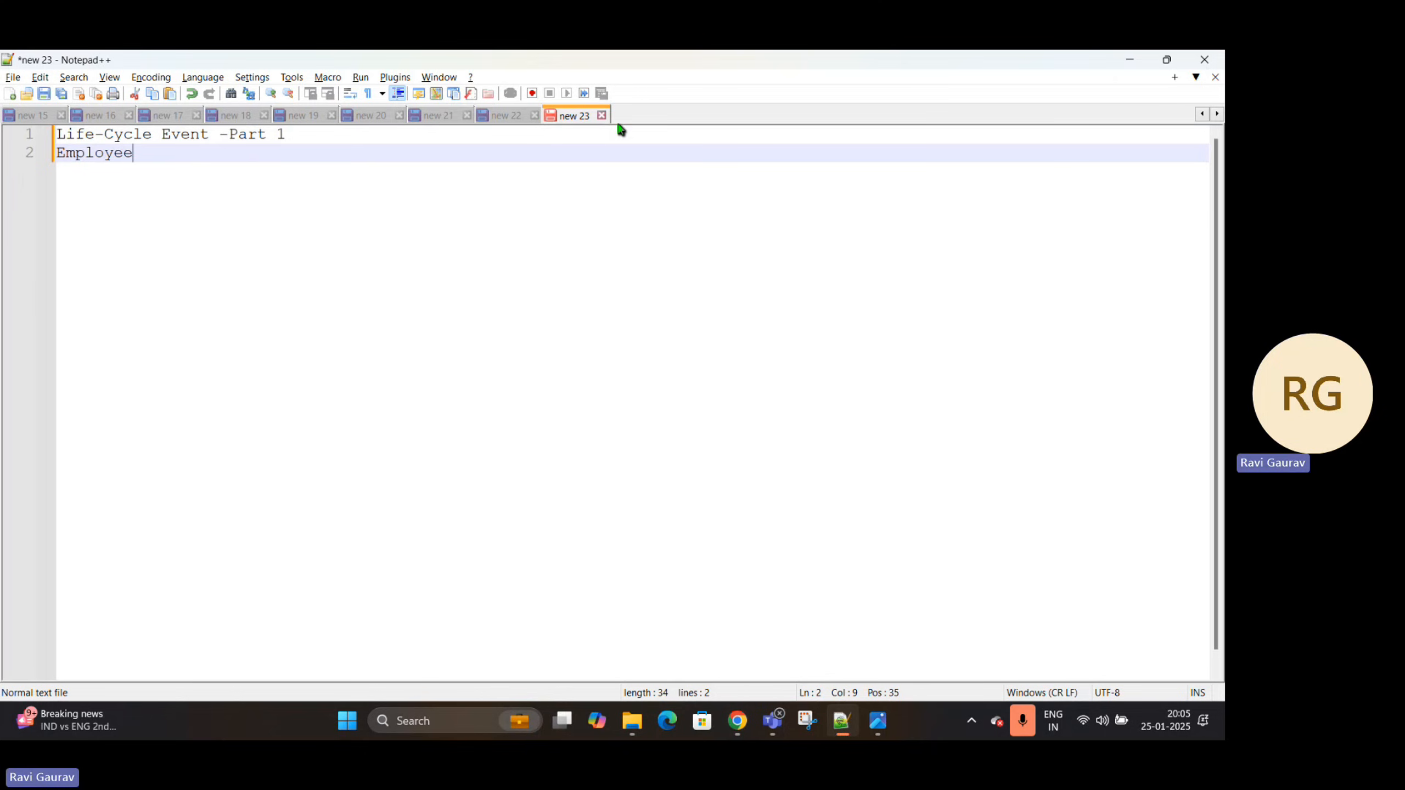
text( --> applyied for a JOB)
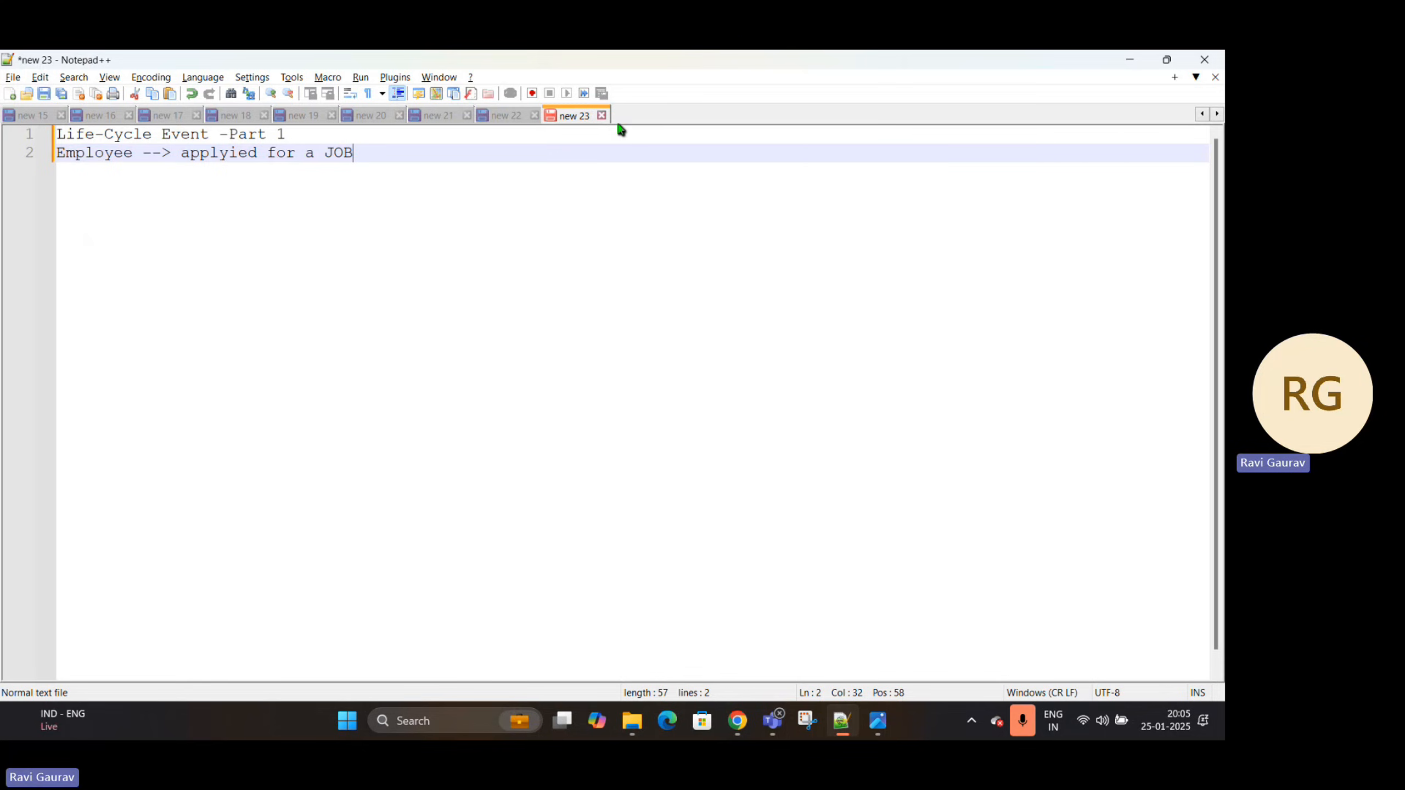
key(Return)
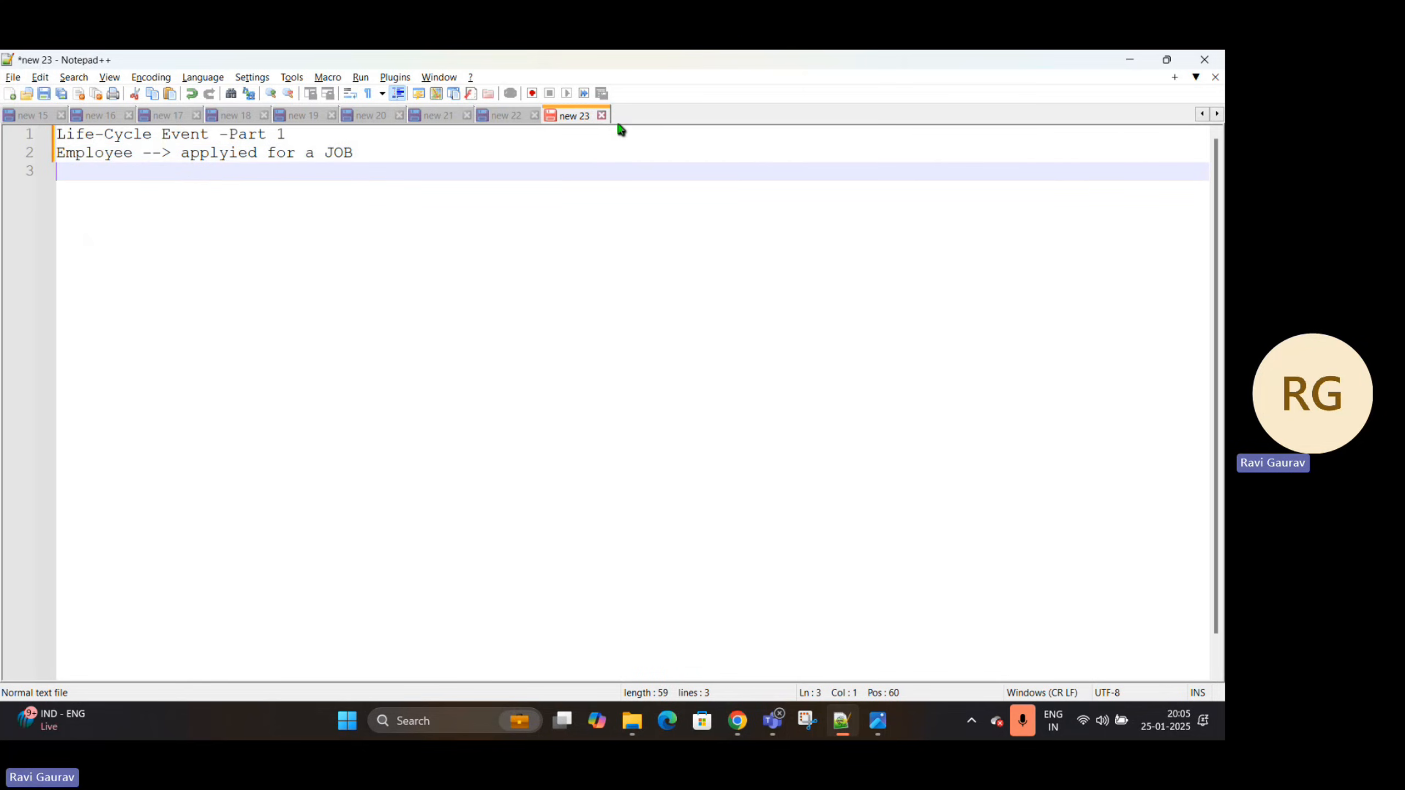
Switch to Snipping Tool and snip a blank rectangular area of the notes as a canvas for the orange pen
click(805, 726)
click(424, 126)
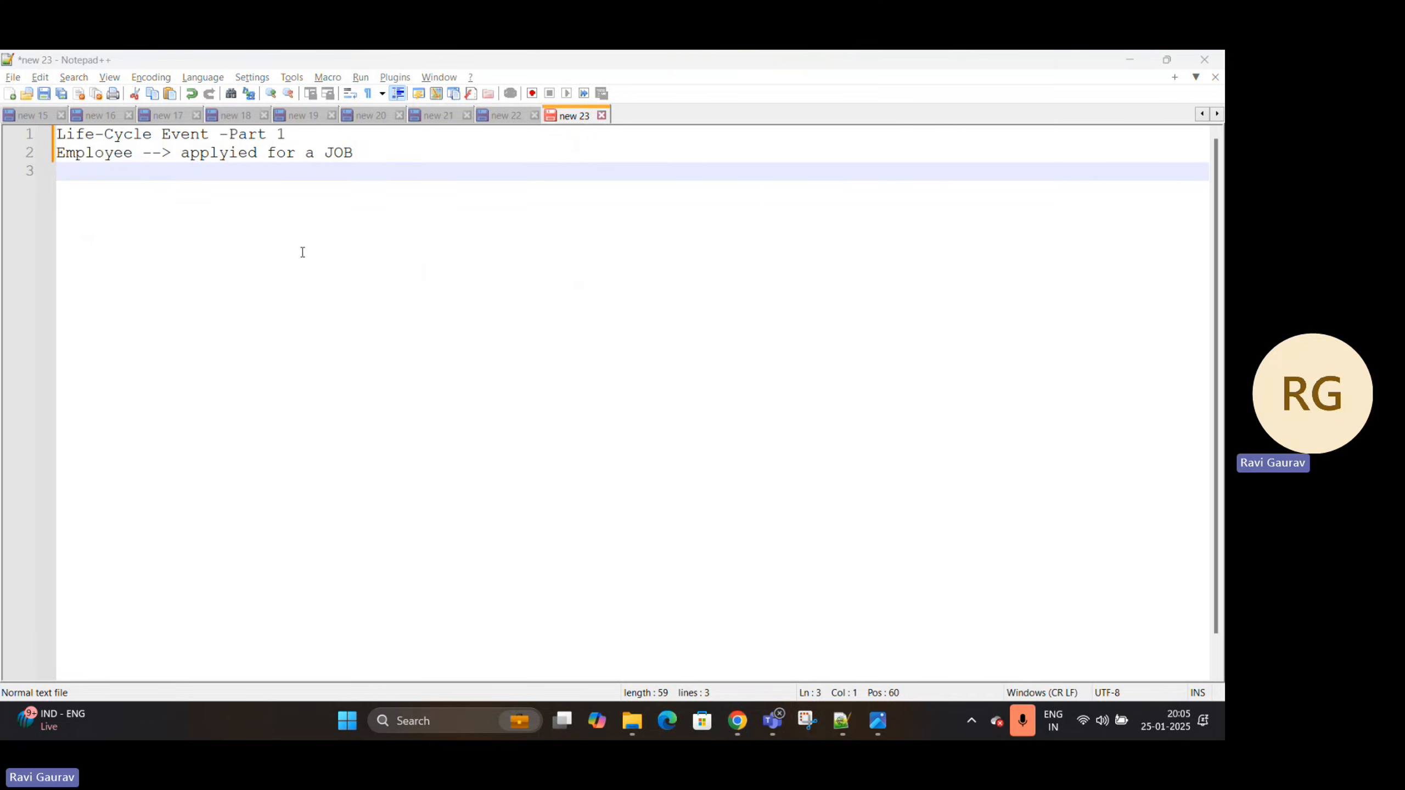
drag(293, 229, 781, 457)
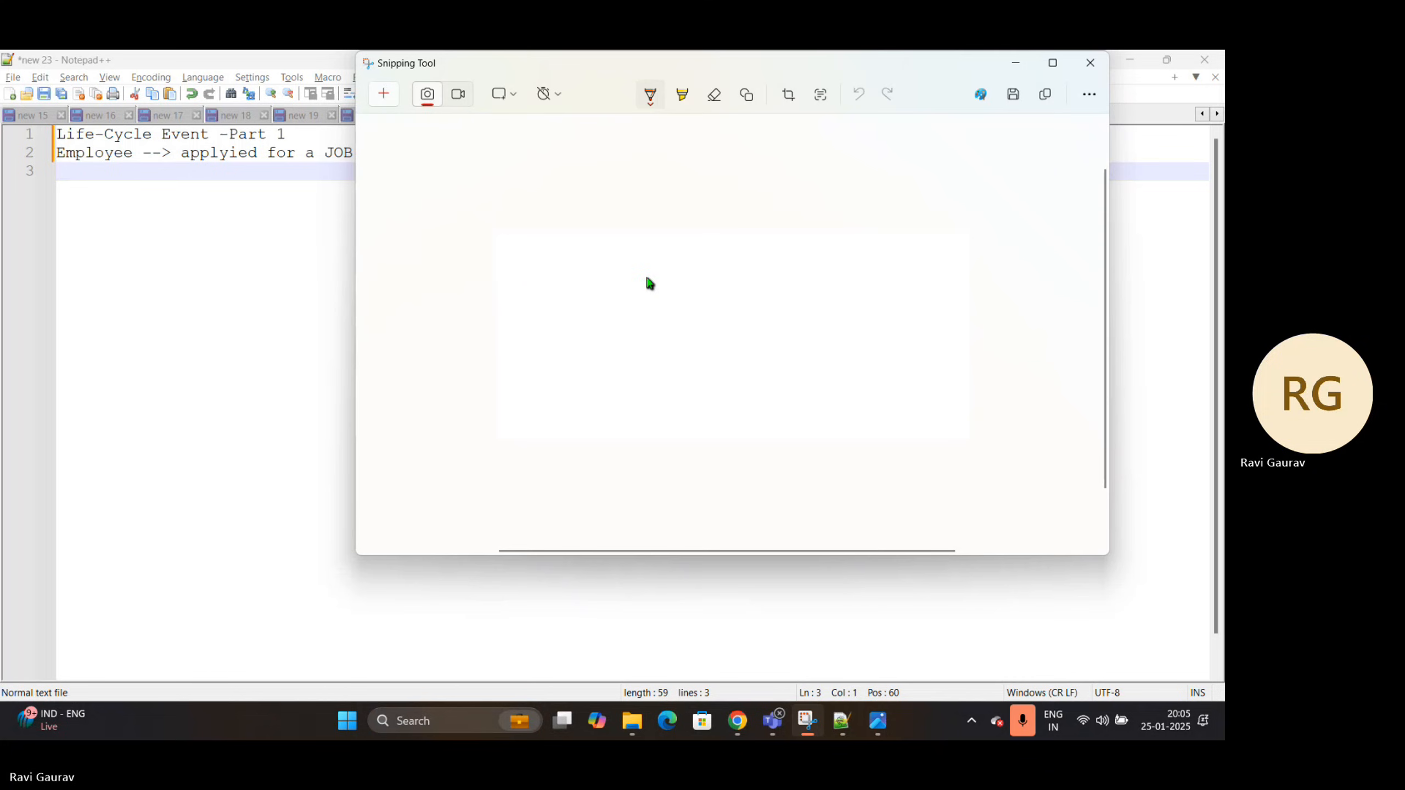
click(652, 96)
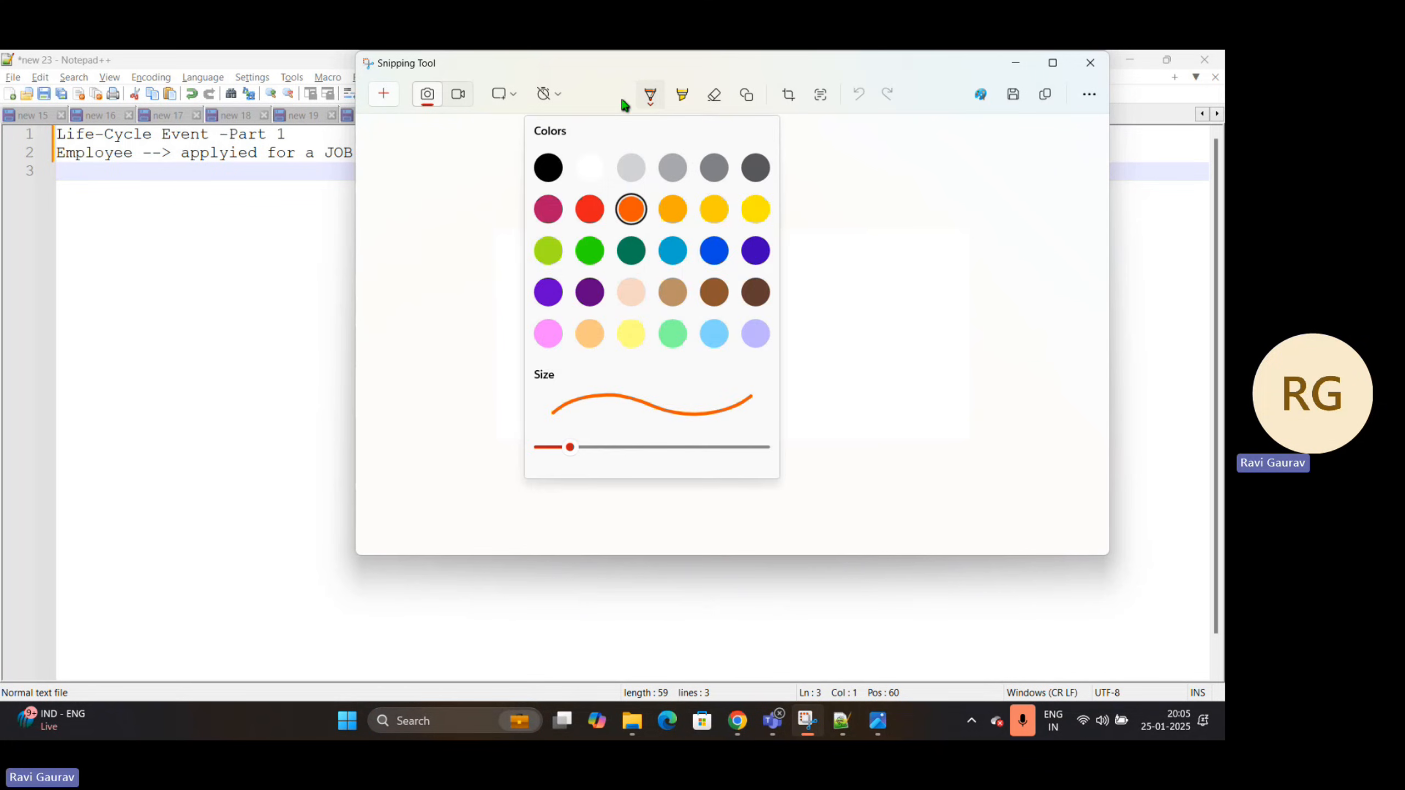
click(651, 95)
Handwrite "HR", "Job" and "Profile" stacked on the canvas, with a second "HR" below and an arrow pointing up to them
mouse_move(489, 219)
mouse_down()
mouse_move(493, 260)
mouse_move(521, 227)
mouse_move(530, 252)
mouse_up()
mouse_move(527, 204)
mouse_down()
mouse_move(532, 236)
mouse_move(566, 239)
mouse_up()
mouse_move(446, 293)
mouse_down()
mouse_move(514, 278)
mouse_move(469, 306)
mouse_up()
drag(529, 289, 526, 287)
mouse_move(554, 299)
mouse_down()
mouse_move(553, 273)
mouse_move(567, 318)
mouse_up()
mouse_move(490, 346)
mouse_down()
mouse_move(499, 384)
mouse_move(499, 360)
mouse_up()
mouse_move(522, 378)
mouse_down()
mouse_move(520, 355)
mouse_move(532, 367)
mouse_up()
mouse_move(573, 327)
mouse_down()
mouse_move(557, 371)
mouse_move(581, 347)
mouse_move(618, 358)
mouse_up()
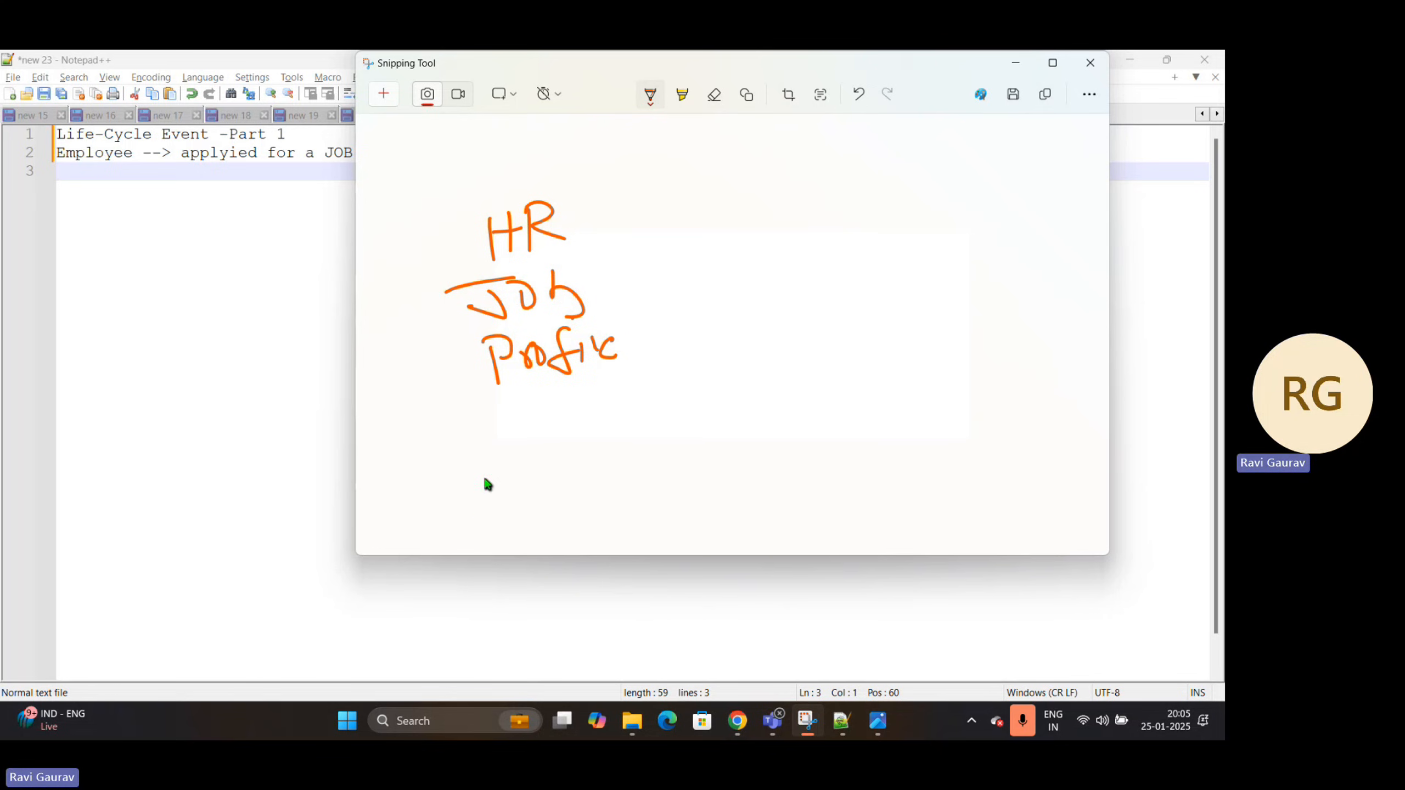
mouse_move(484, 478)
mouse_down()
mouse_move(515, 412)
mouse_move(463, 518)
mouse_move(488, 500)
mouse_move(492, 512)
mouse_move(525, 504)
mouse_up()
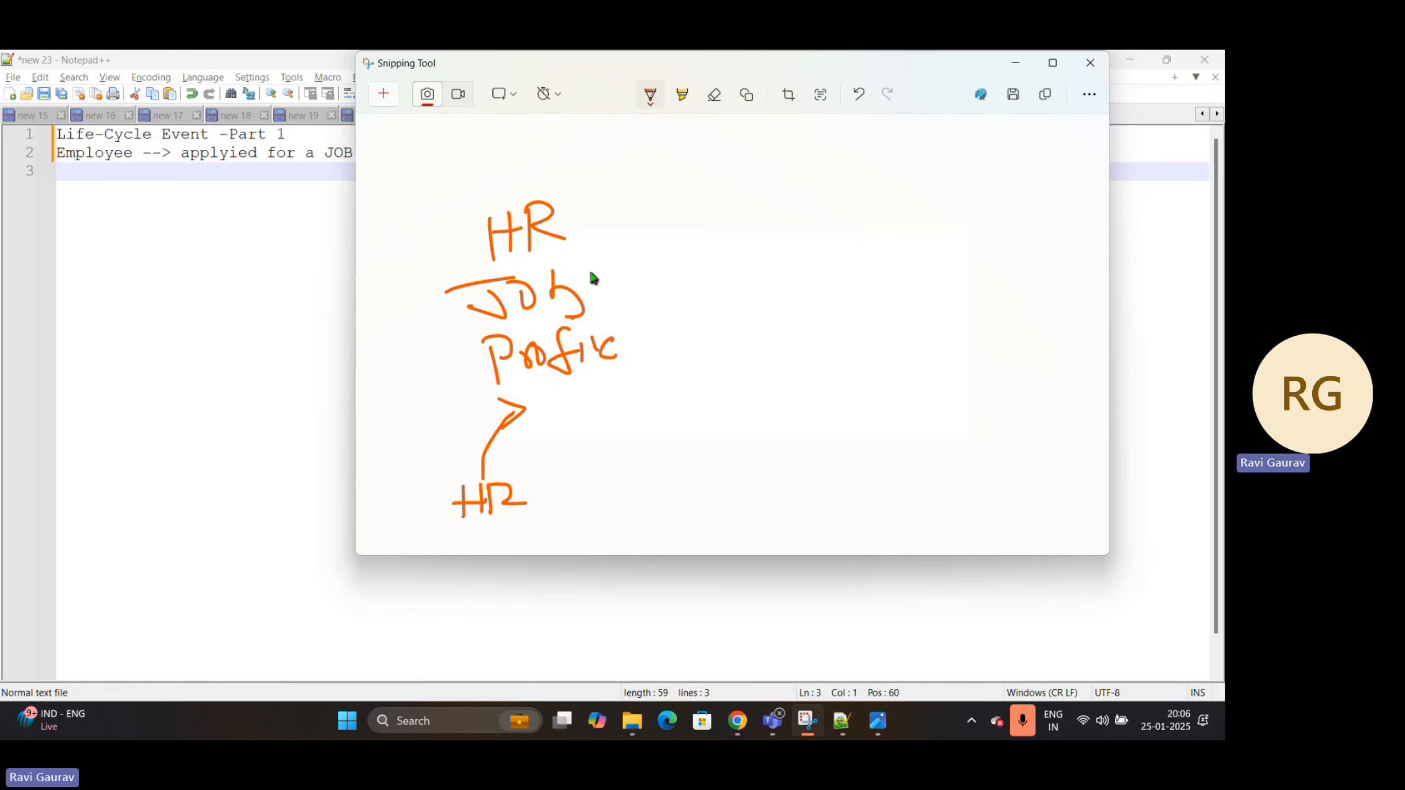
Draw an arrow from the upper "HR" to a handwritten "Employee", and another from it down to "Apply"
mouse_move(580, 254)
mouse_down()
mouse_move(678, 245)
mouse_move(679, 264)
mouse_up()
mouse_move(714, 218)
mouse_down()
mouse_move(727, 216)
mouse_move(717, 250)
mouse_move(726, 232)
mouse_up()
drag(722, 243, 780, 253)
mouse_move(780, 222)
mouse_down()
mouse_move(799, 207)
mouse_move(888, 213)
mouse_move(907, 293)
mouse_move(888, 318)
mouse_up()
mouse_move(885, 321)
mouse_down()
mouse_move(919, 320)
mouse_move(940, 349)
mouse_up()
click(953, 356)
drag(946, 315, 958, 349)
Extend the flow from "Apply" down to "In", then across to "Off", adding a check mark under the last arrow
mouse_move(981, 319)
mouse_down()
mouse_move(987, 347)
mouse_move(900, 437)
mouse_move(934, 451)
mouse_move(902, 469)
mouse_up()
drag(889, 471, 888, 498)
mouse_move(877, 501)
mouse_down()
mouse_move(936, 499)
mouse_move(974, 451)
mouse_up()
drag(980, 440, 979, 457)
mouse_move(874, 488)
mouse_down()
mouse_move(778, 498)
mouse_move(811, 505)
mouse_up()
mouse_move(694, 480)
mouse_down()
mouse_move(768, 502)
mouse_move(757, 523)
mouse_move(895, 514)
mouse_up()
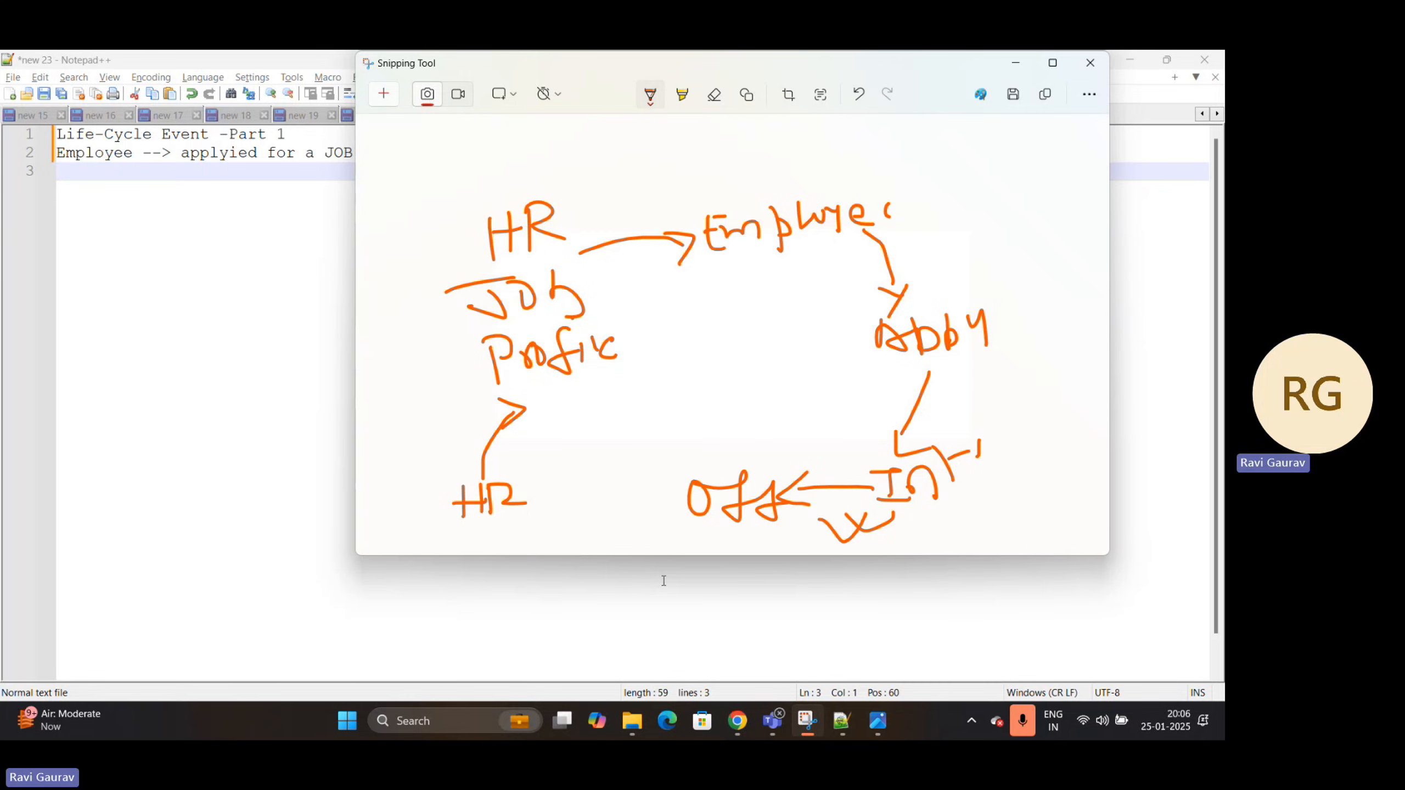
Return to the Notepad++ notes and replace "applyied for a JOB" with "onBoarding" on the Employee line
click(147, 269)
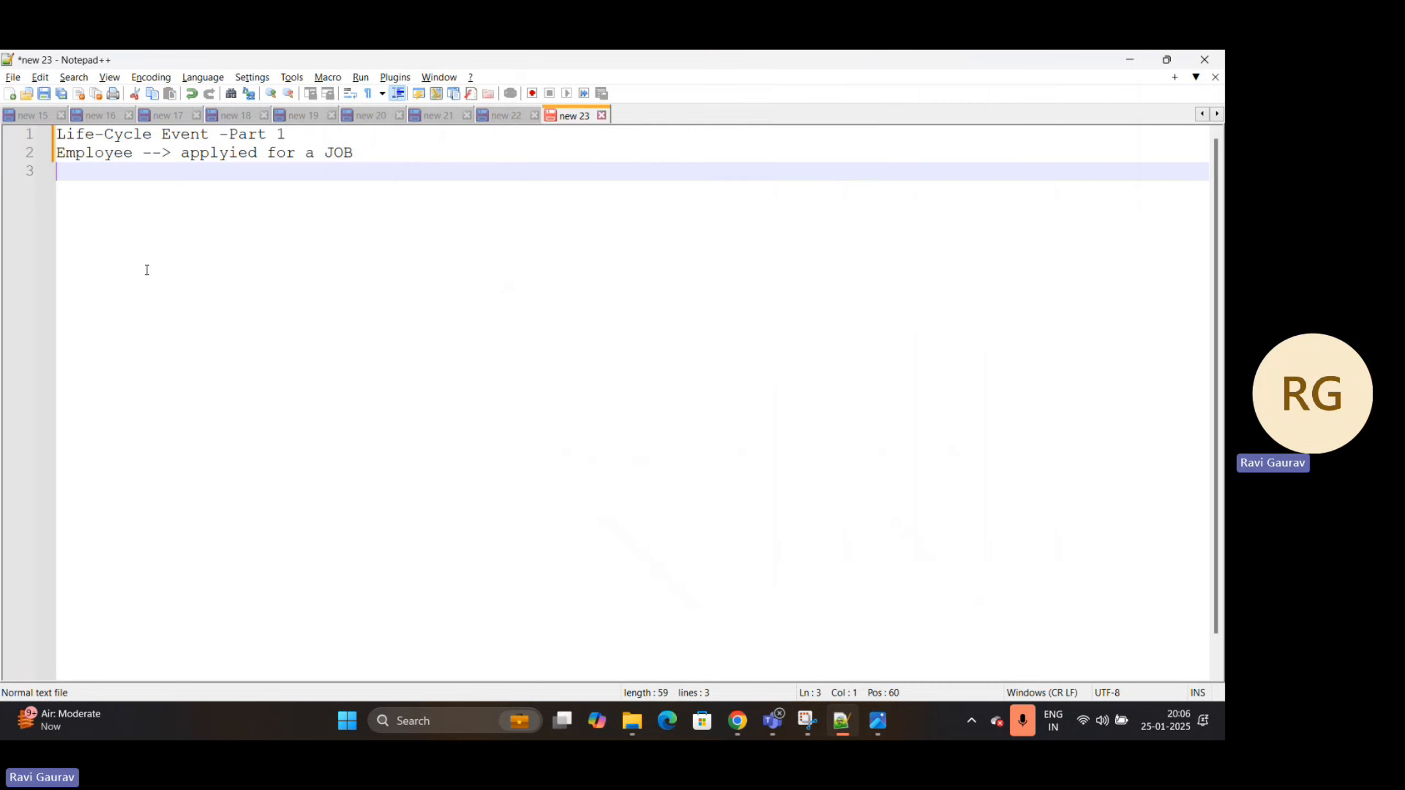
double_click(94, 153)
drag(357, 154, 185, 158)
key(BackSpace)
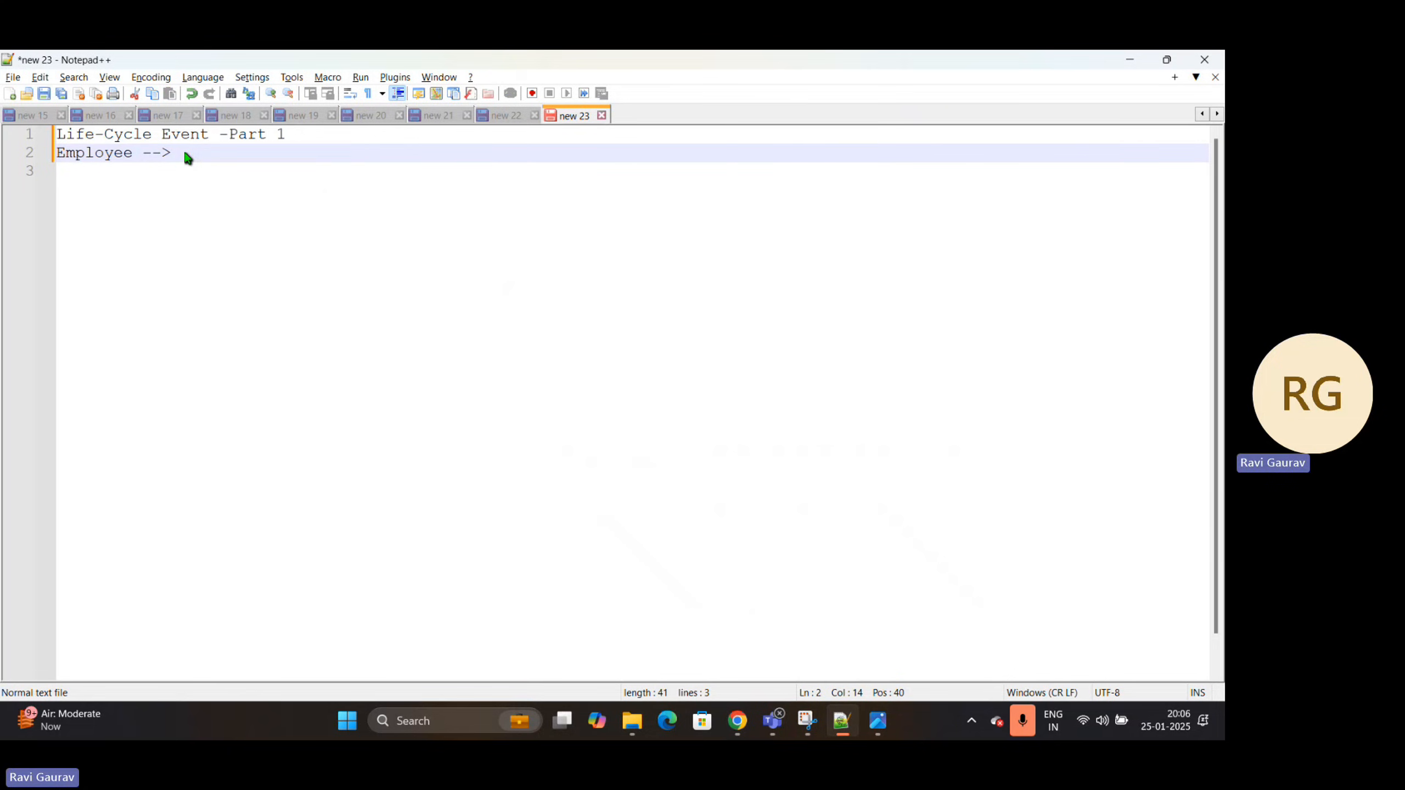
text(onBoardi)
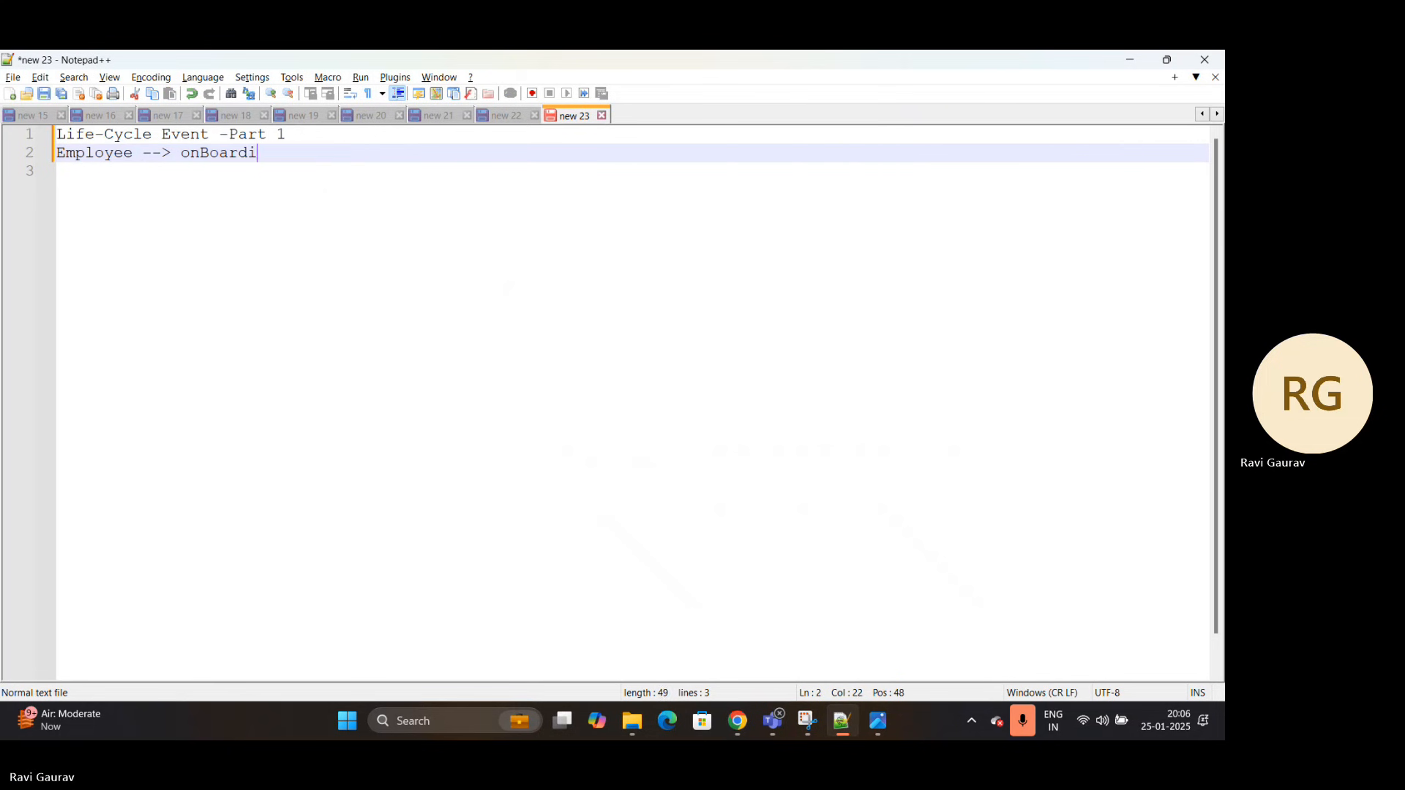
text(ng,off)
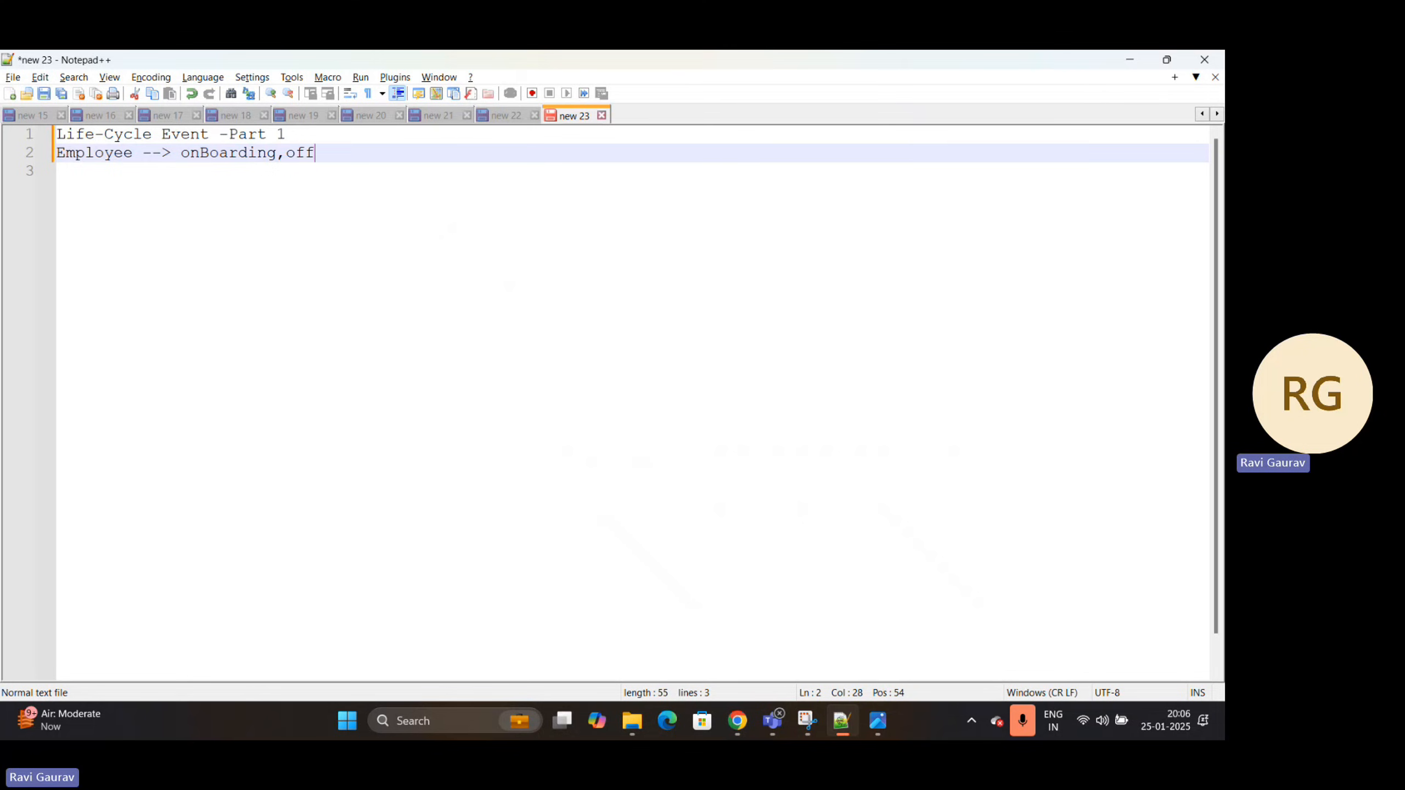
text(boarding,)
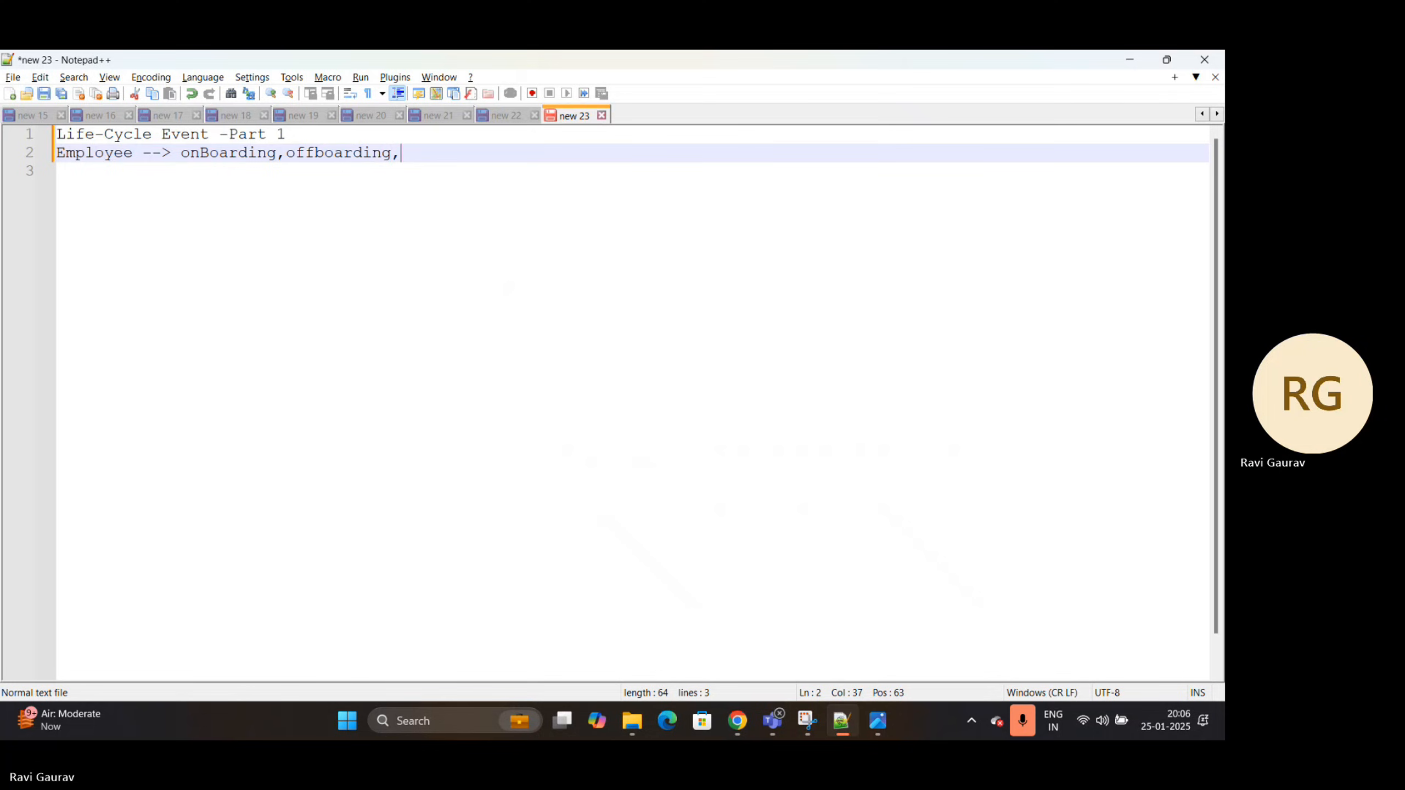
text(Mate)
text(rn)
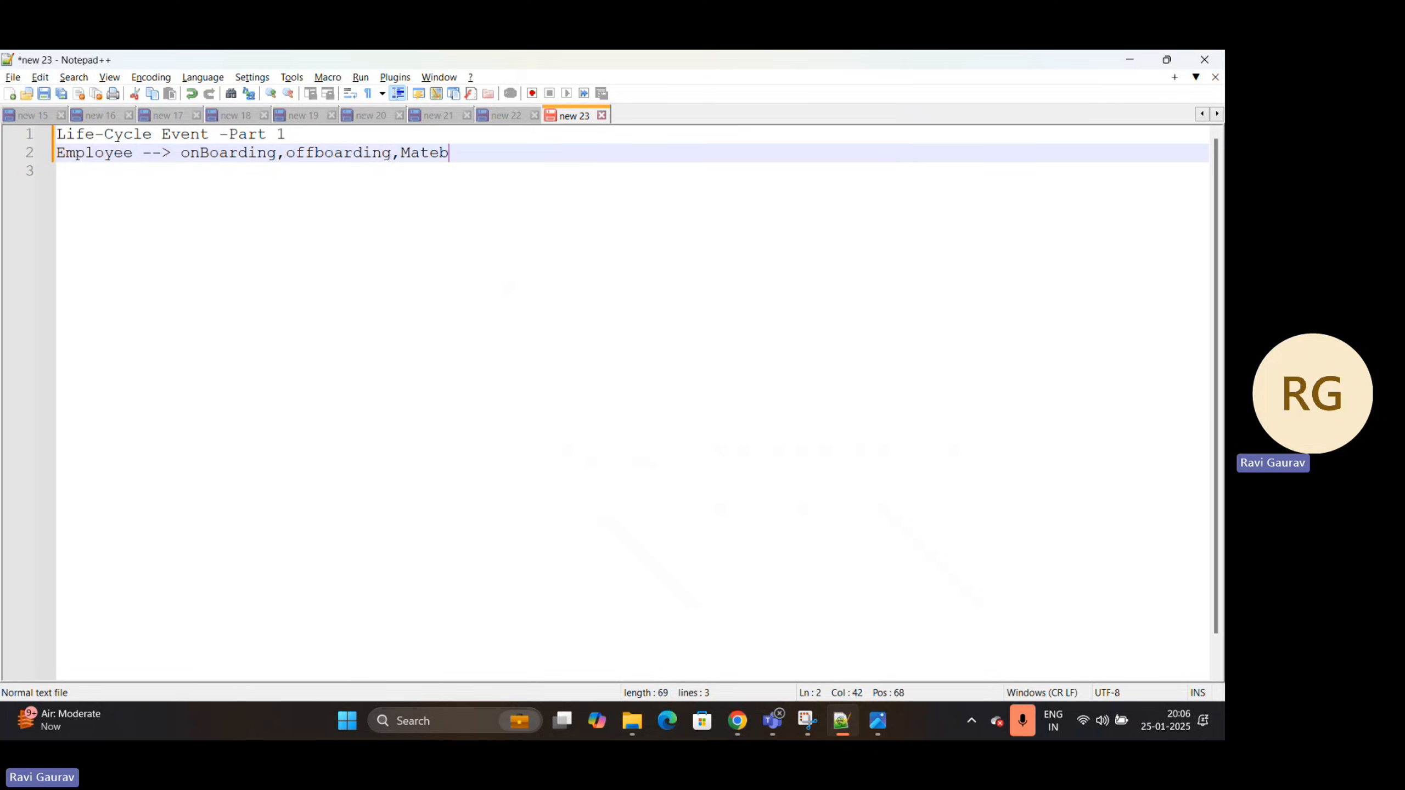
Append ",offboarding,Maternity" after "onBoarding" on the Employee line
key(BackSpace)
key(BackSpace)
key(BackSpace)
text(ernity)
Return to the ServiceNow instance in the browser and switch the application scope to Human Resources: Core
key(alt+Tab)
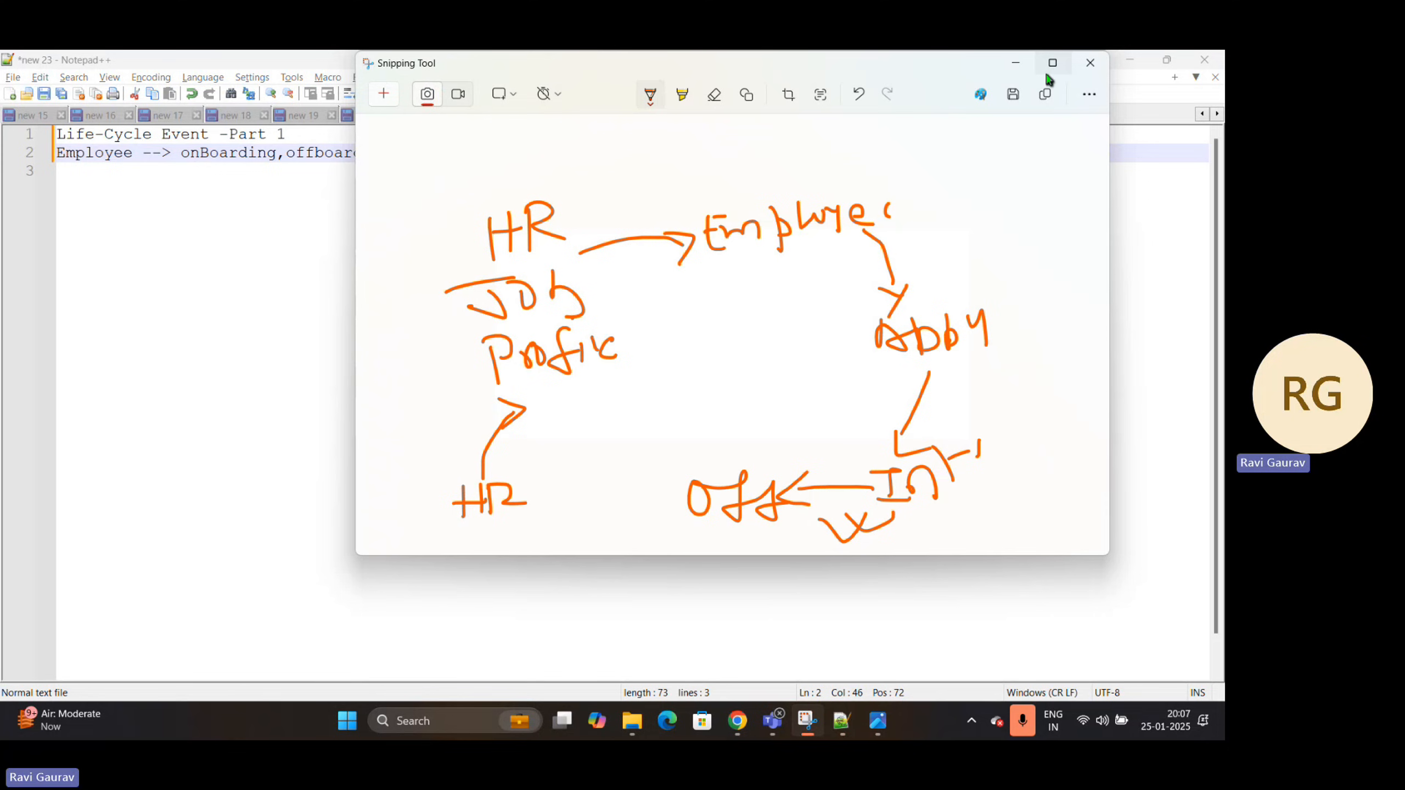
click(1015, 63)
click(1130, 60)
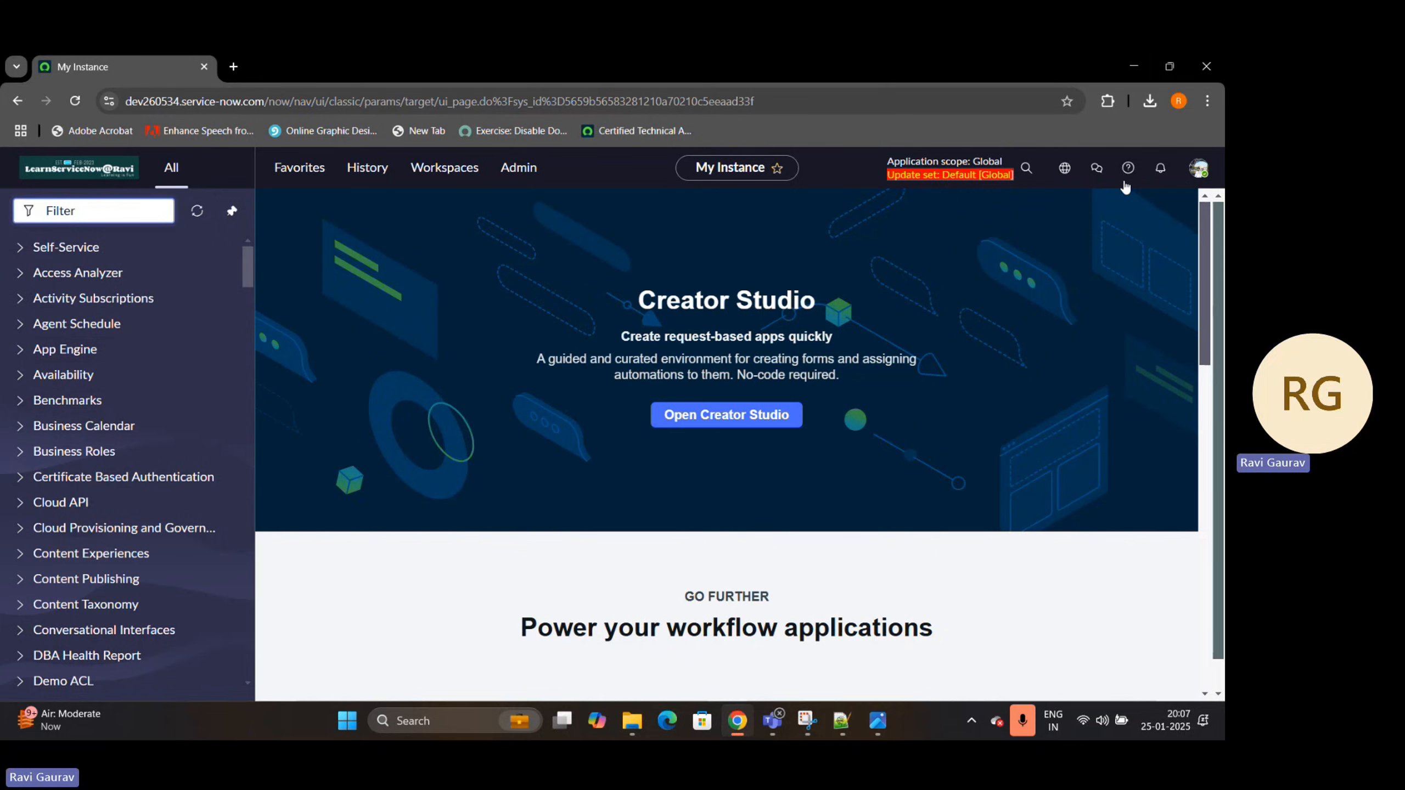
click(1067, 172)
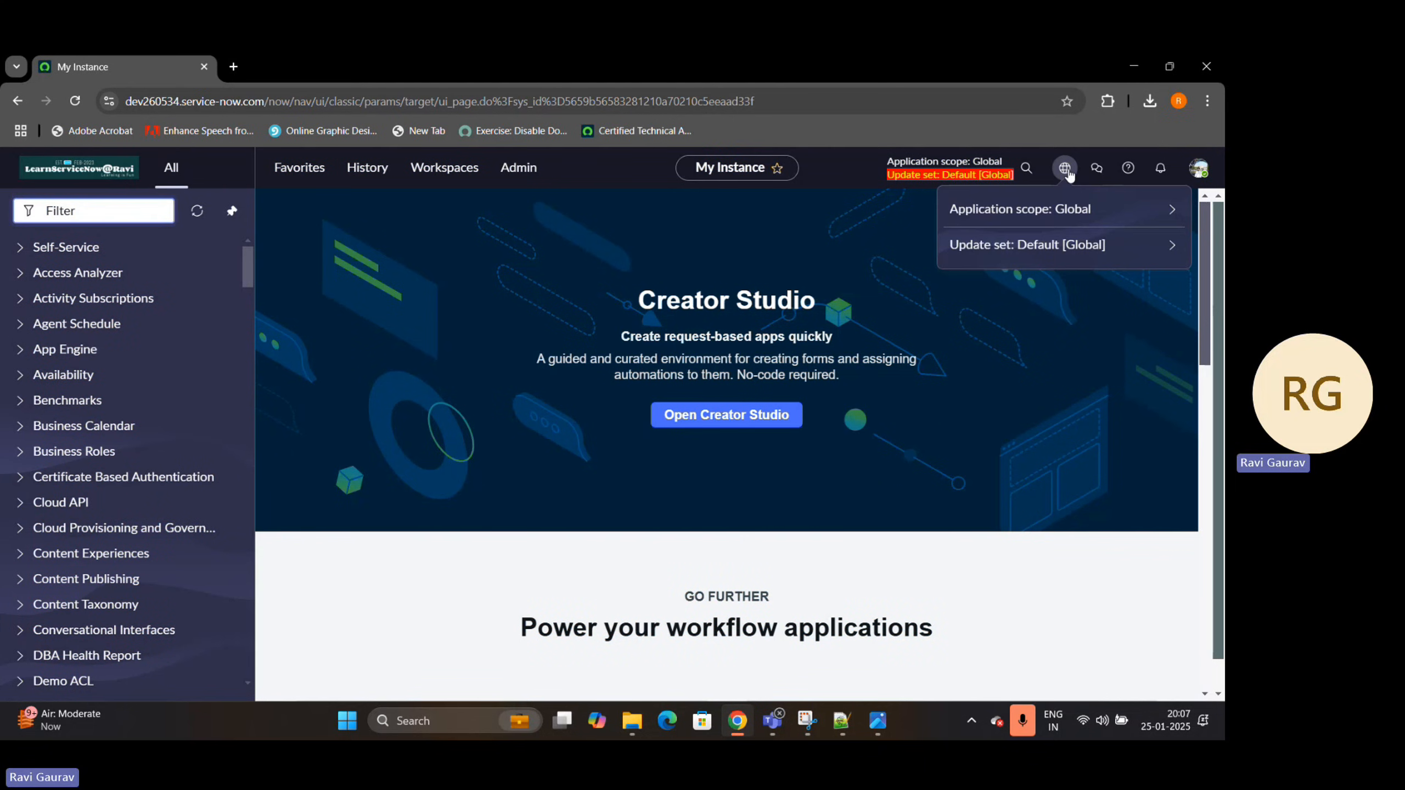
click(1146, 220)
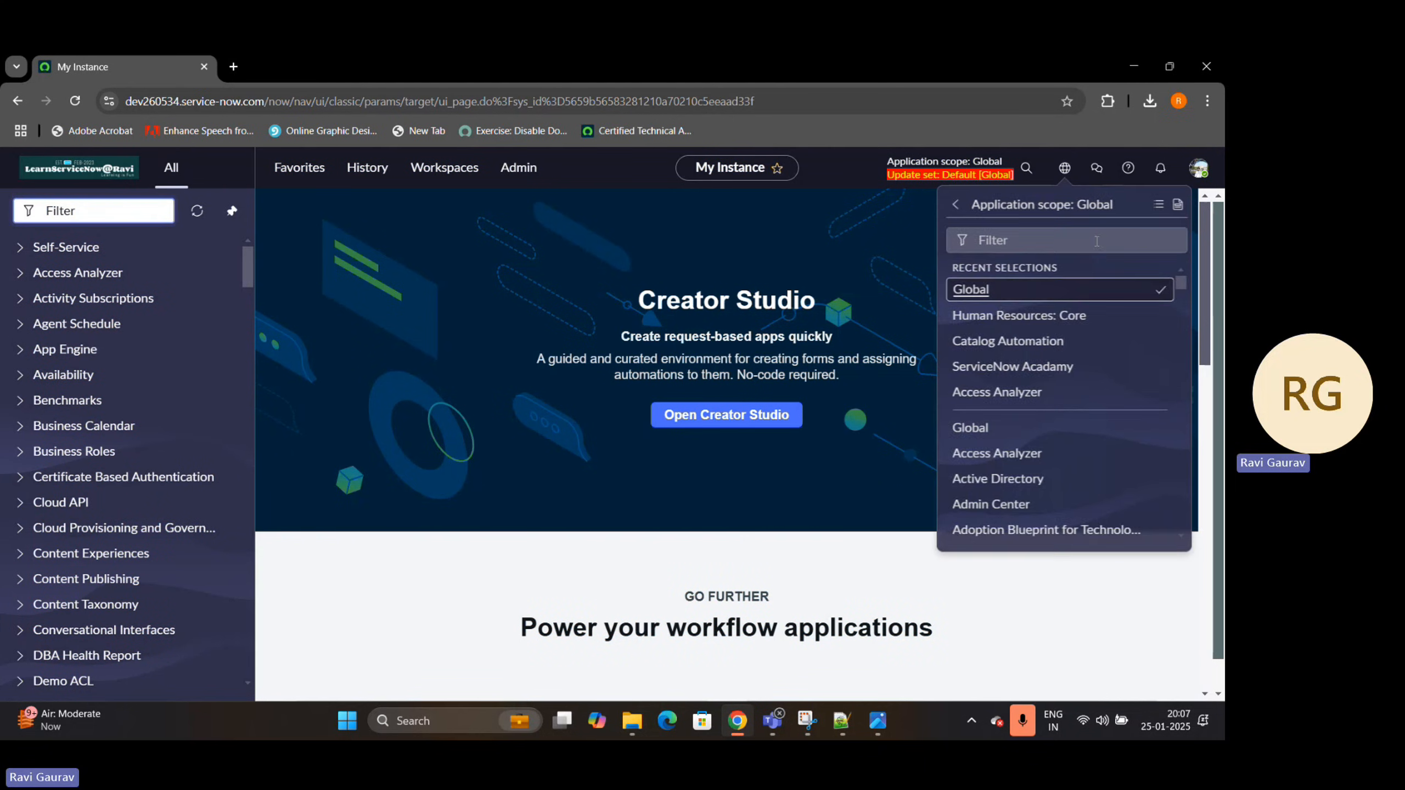
click(996, 317)
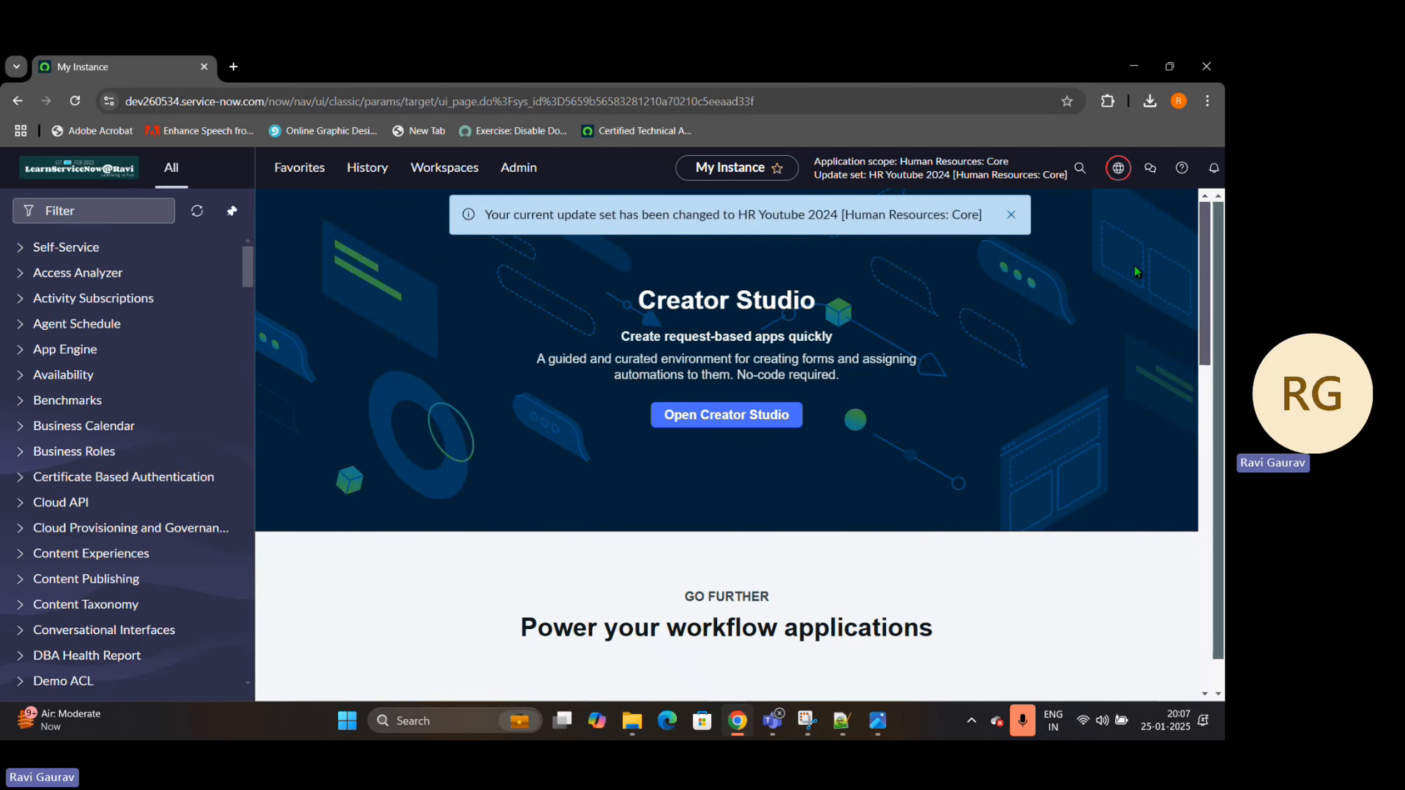
click(1011, 215)
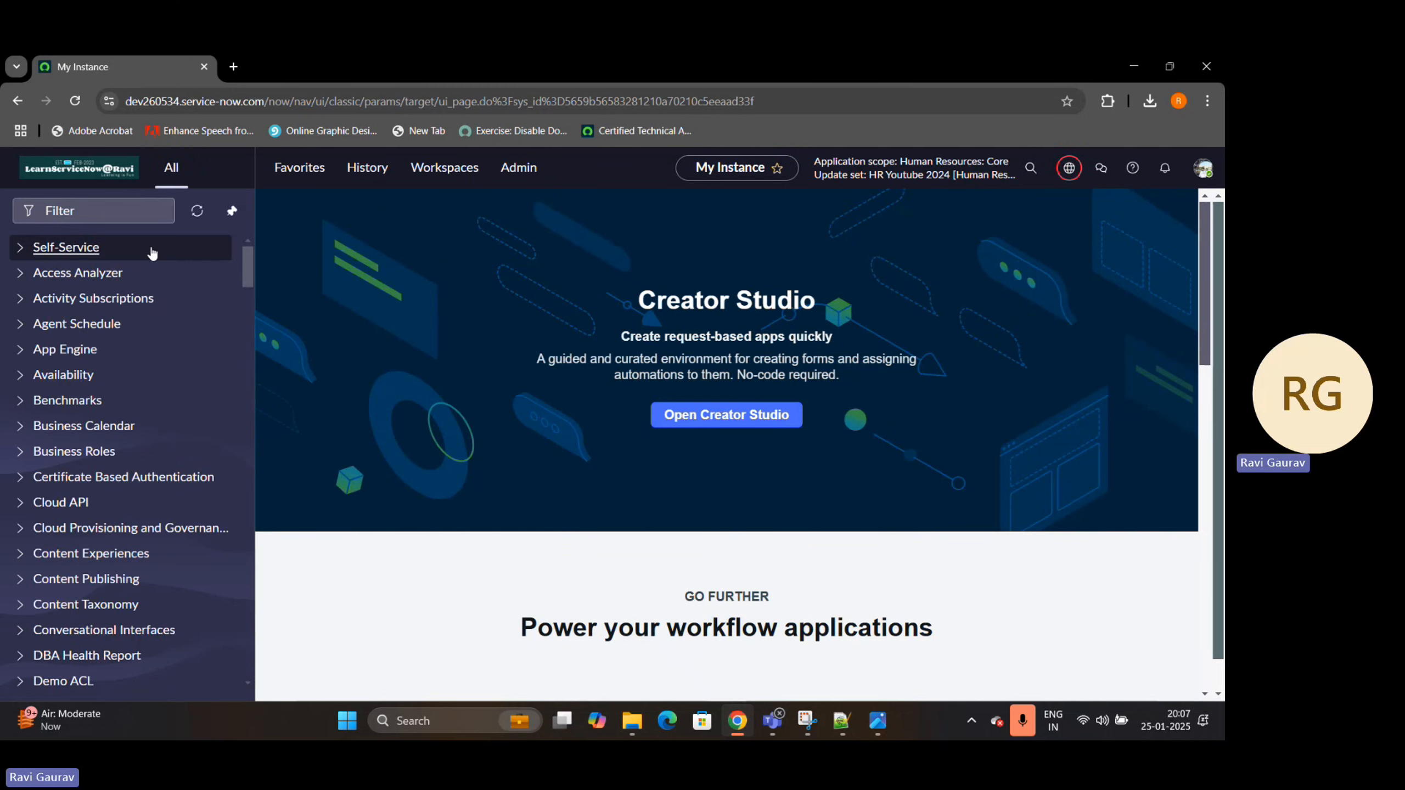
Find "Plugin" in the navigator, open the Plugins module under System Definition, and unpin the navigator
click(148, 216)
text(Pl)
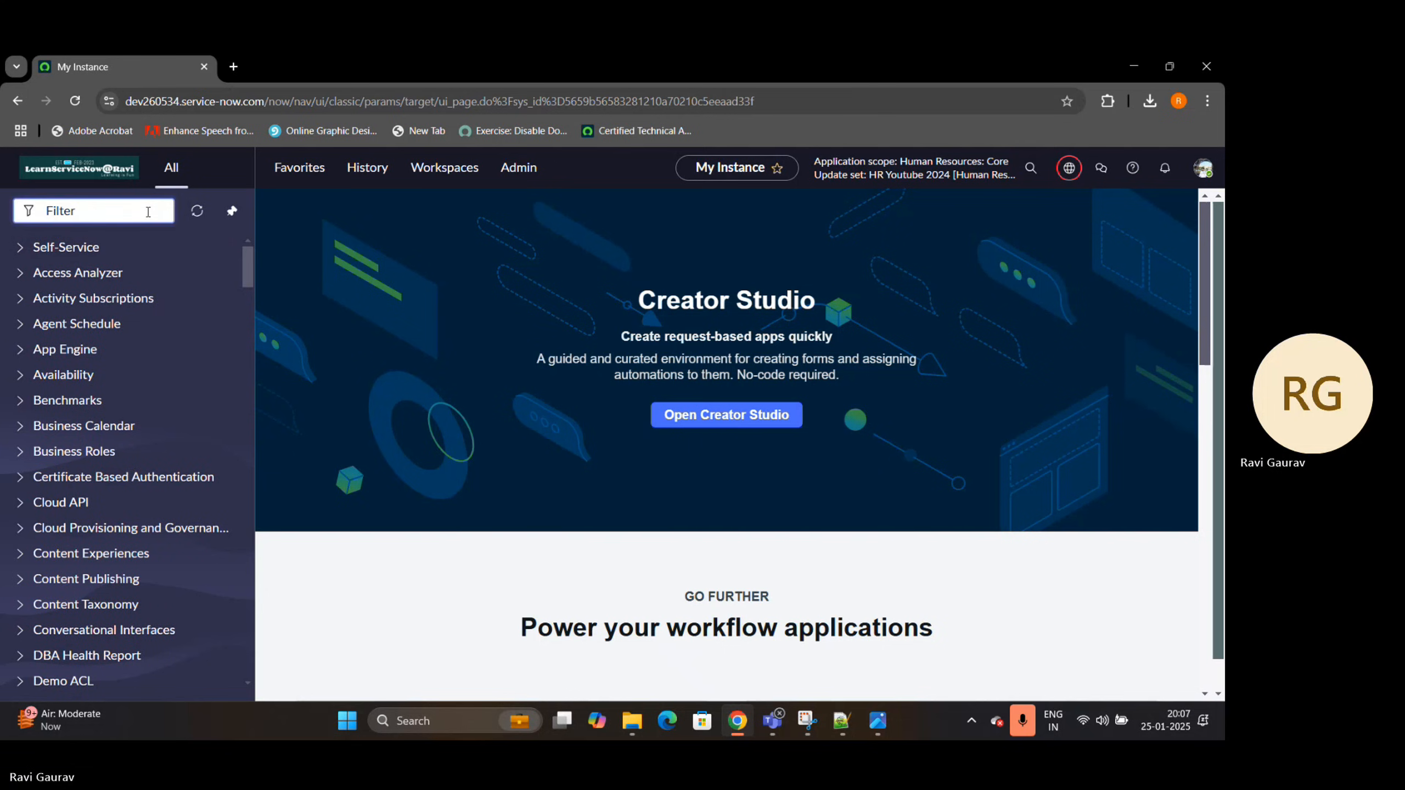
text(ugin)
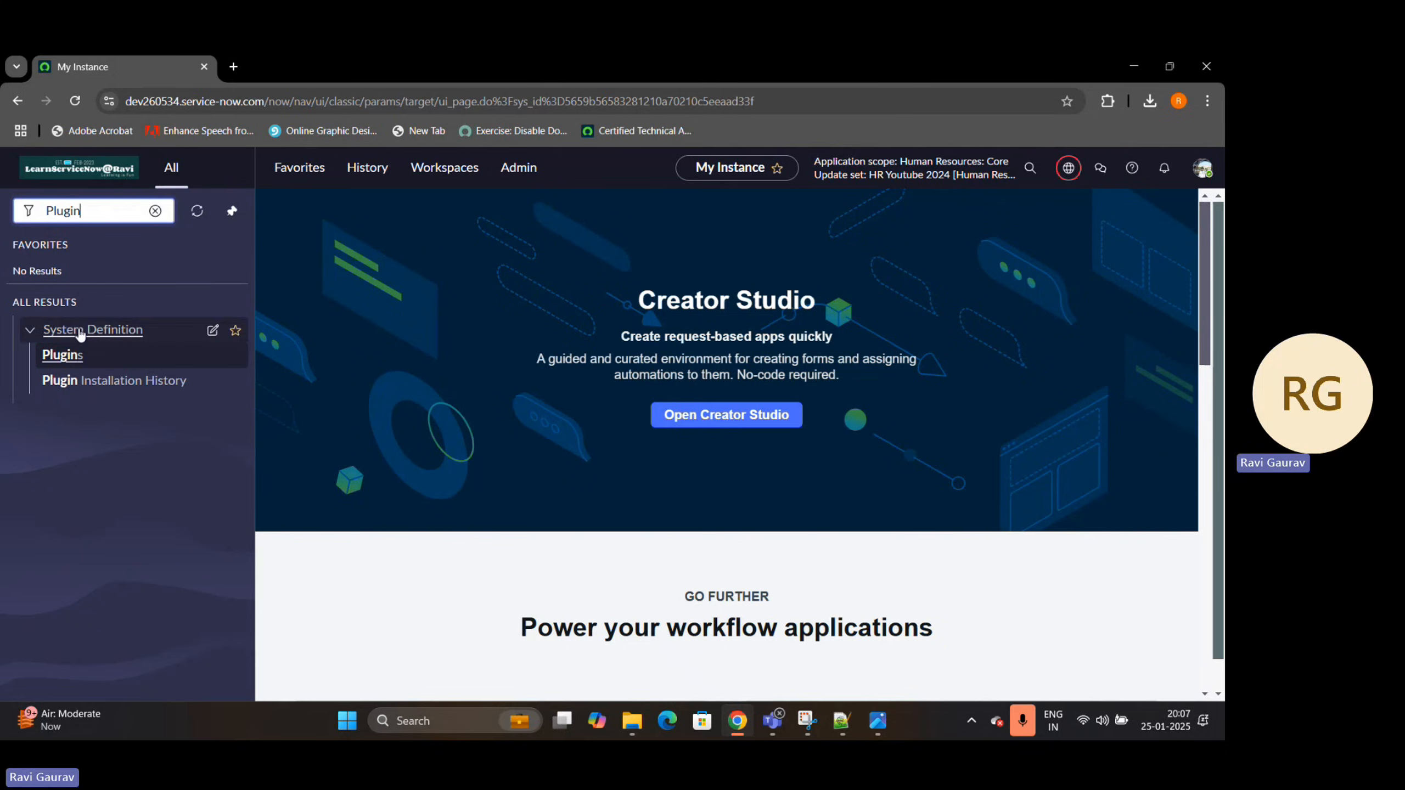
click(58, 357)
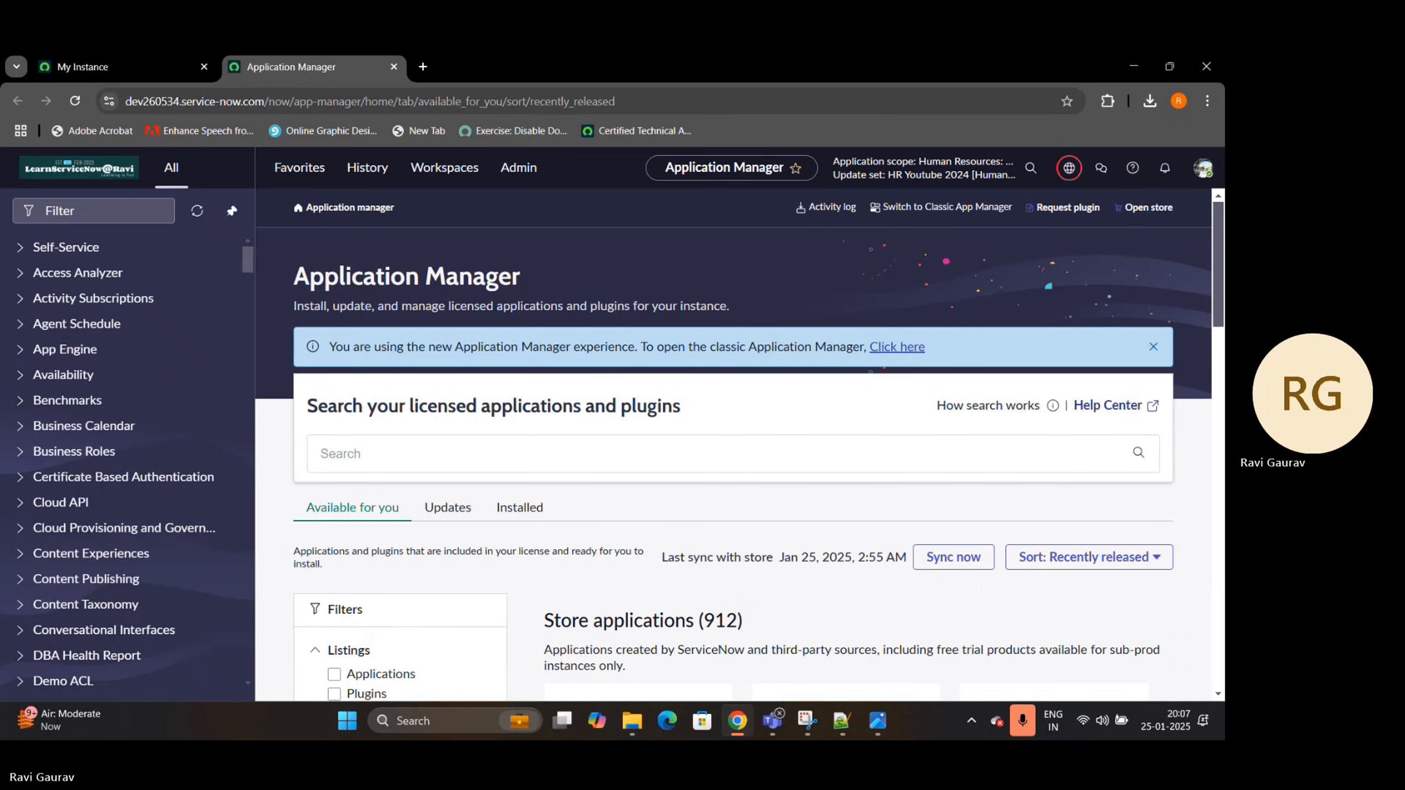
click(233, 213)
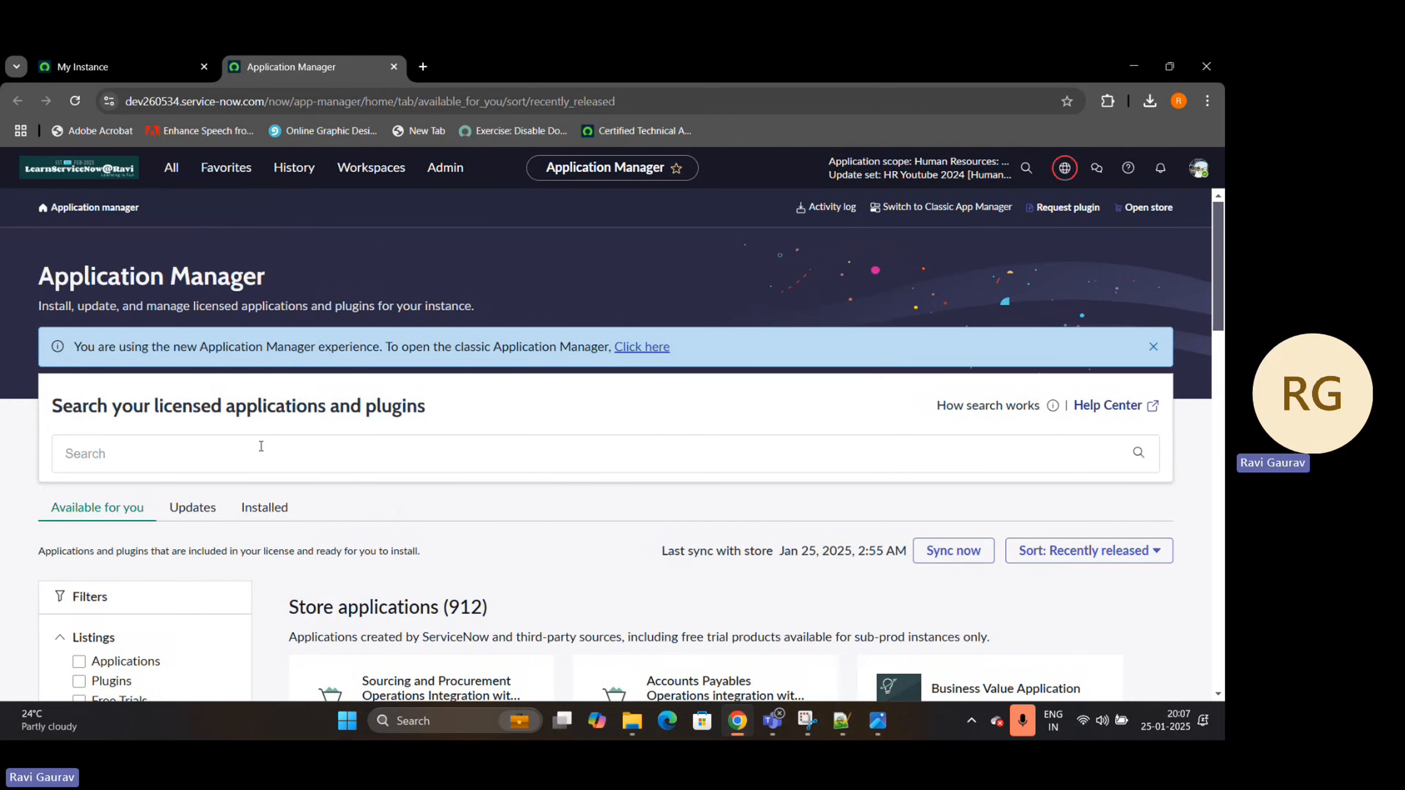
Search the licensed applications and plugins for "lifecycle", then refine the search to "lifecycle event"
text(lifecyc)
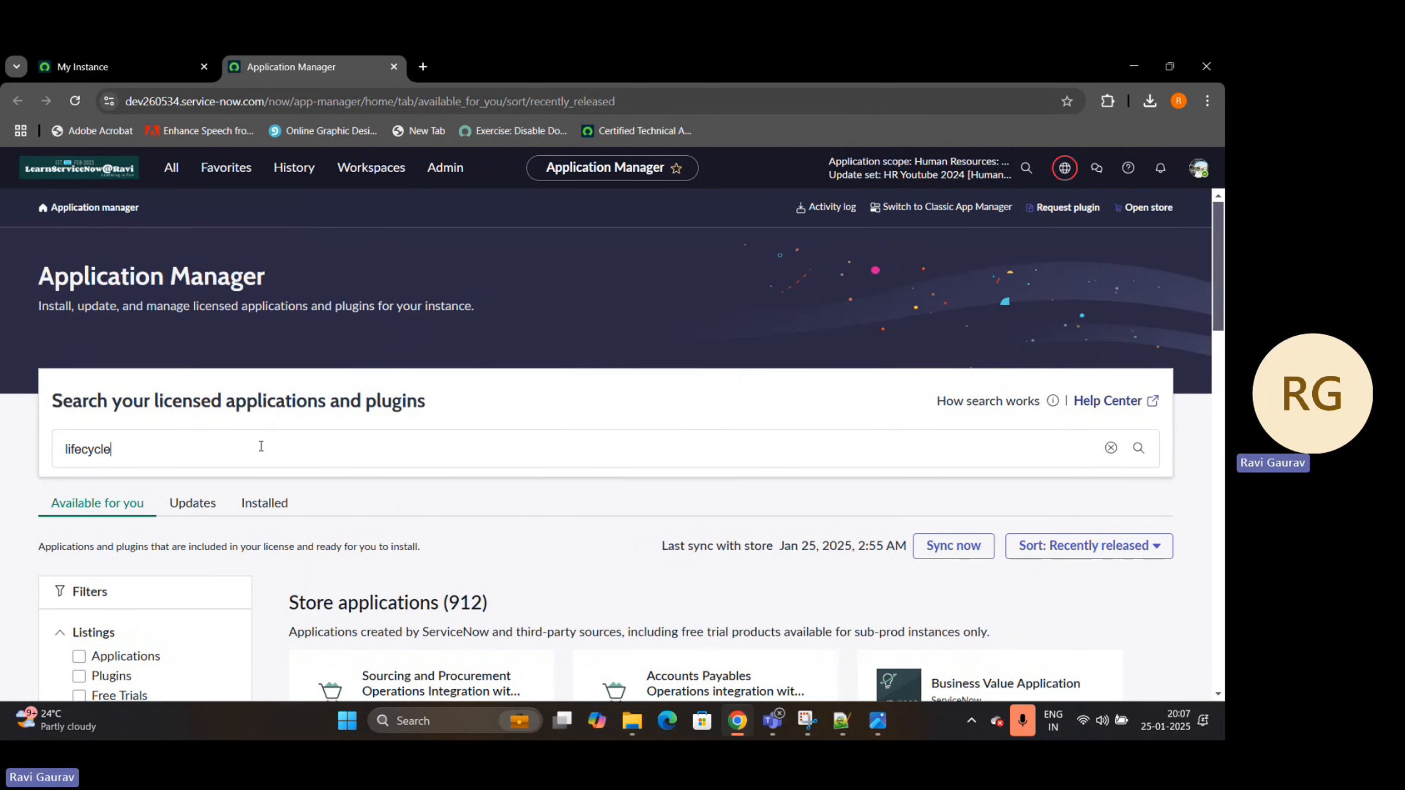
text(le)
key(Return)
scroll(313, 436, down, 2)
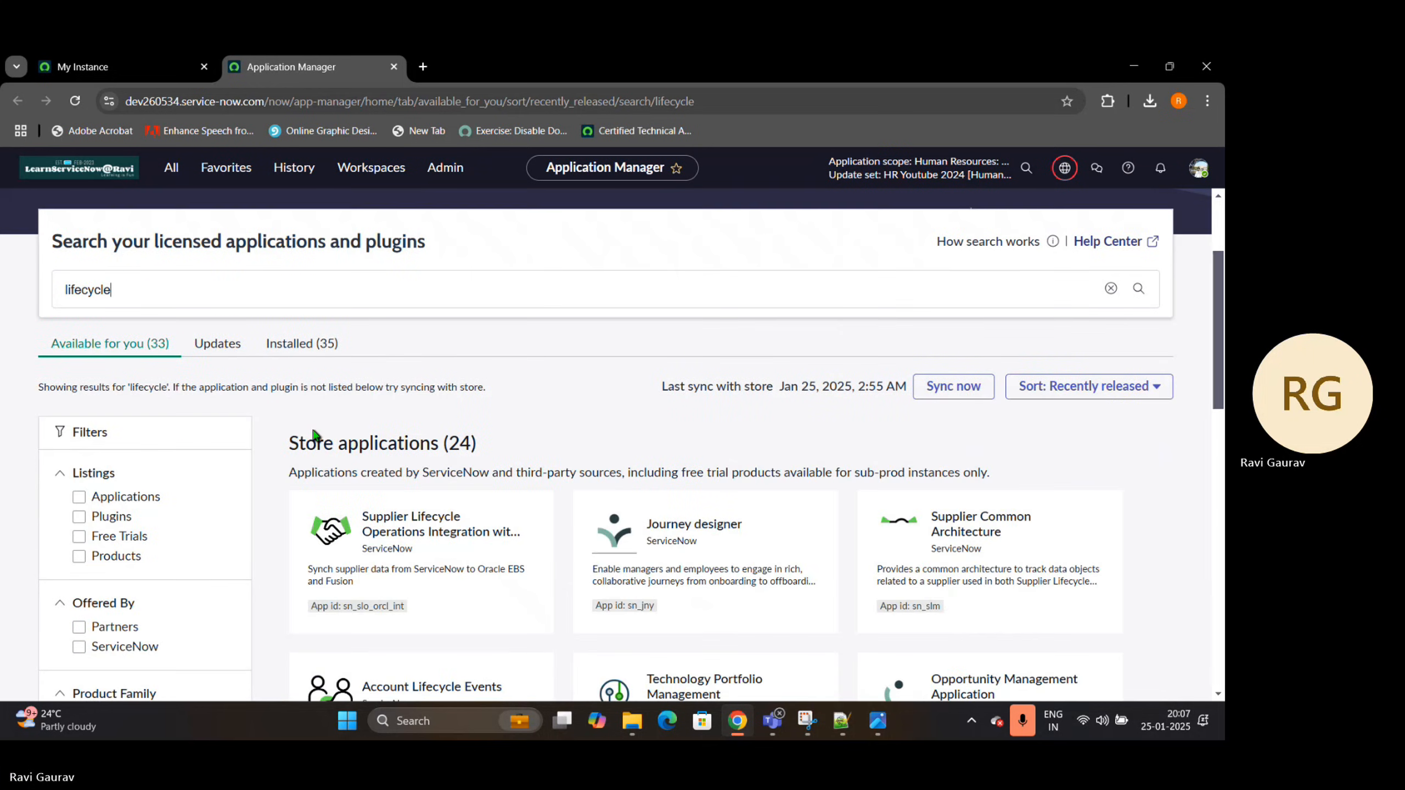
text(evemt)
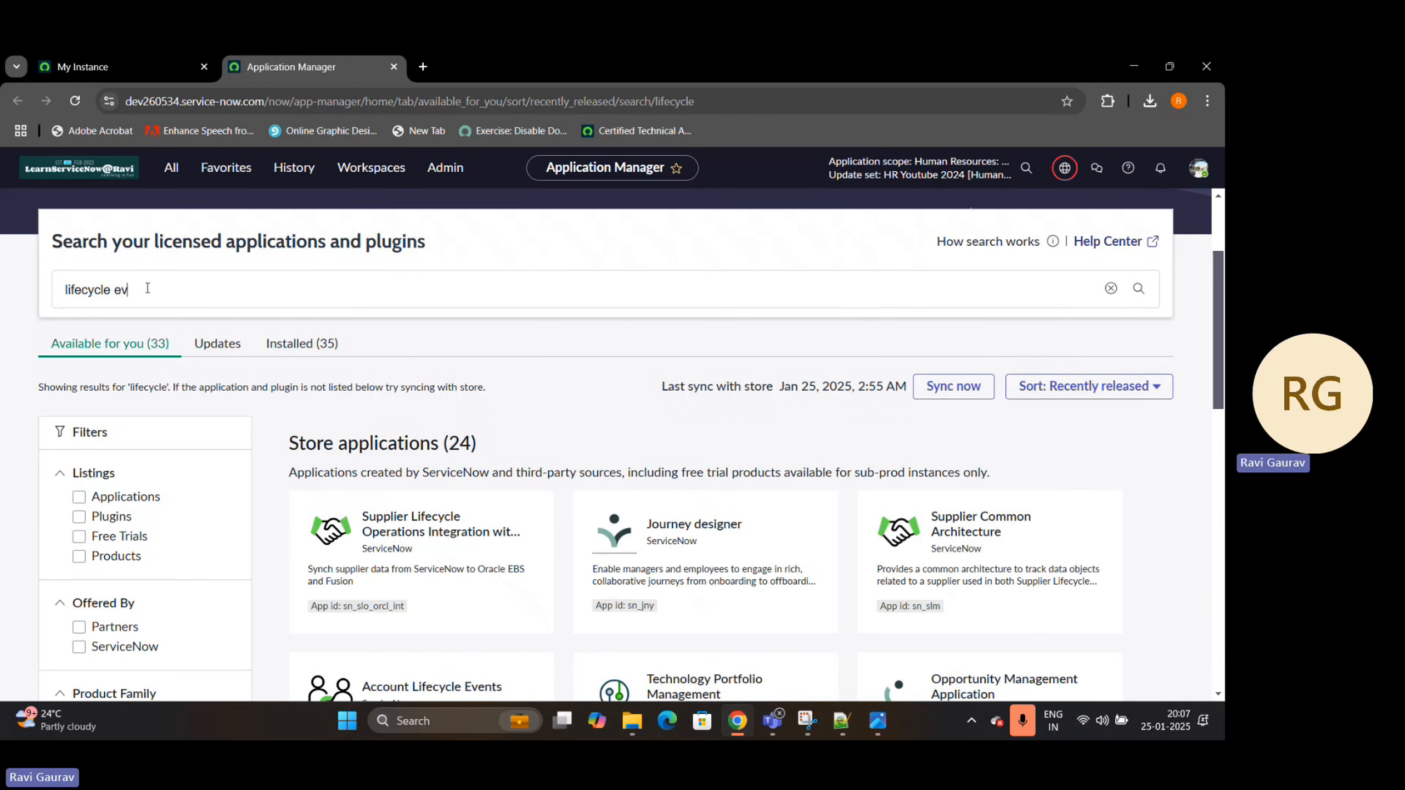
key(Return)
key(BackSpace)
key(BackSpace)
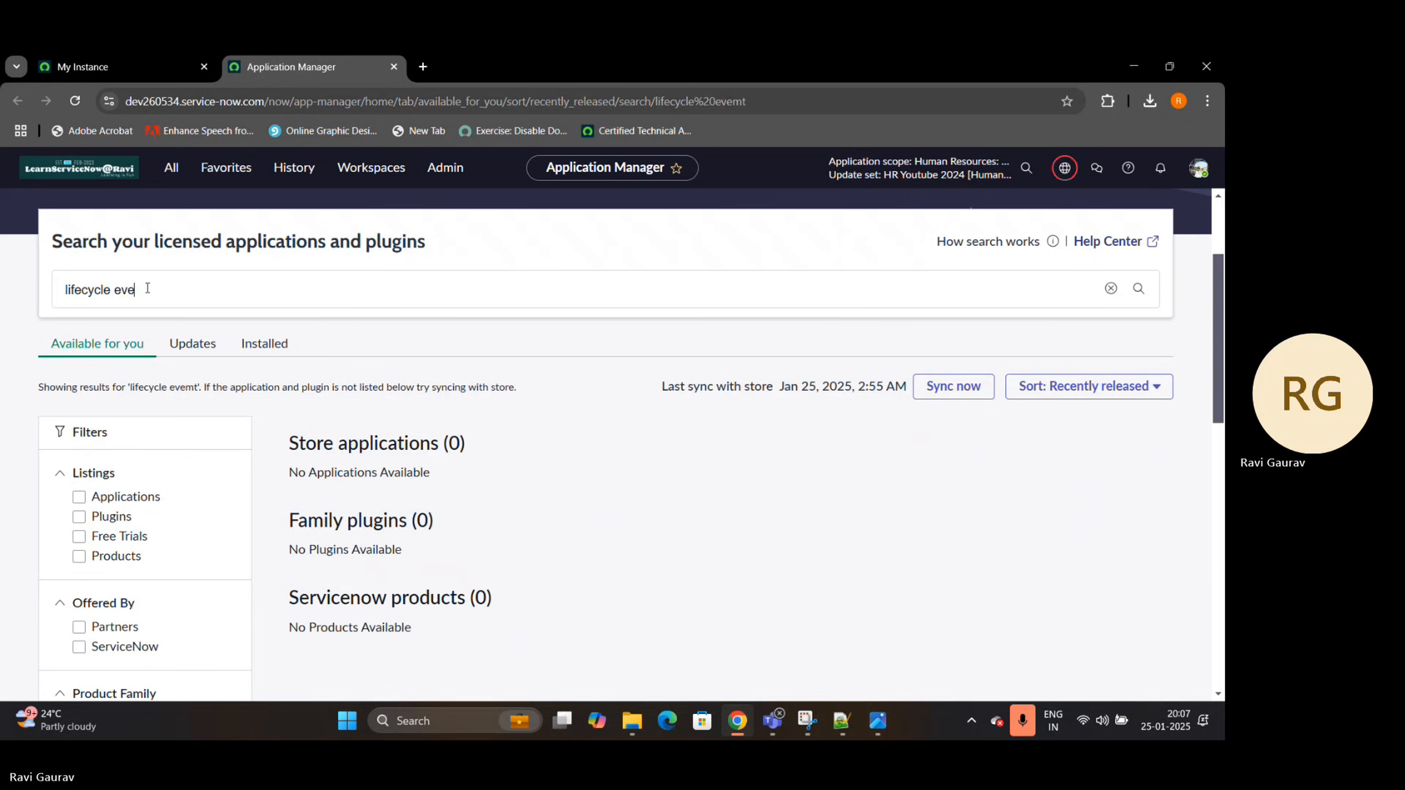
text(nt)
key(Return)
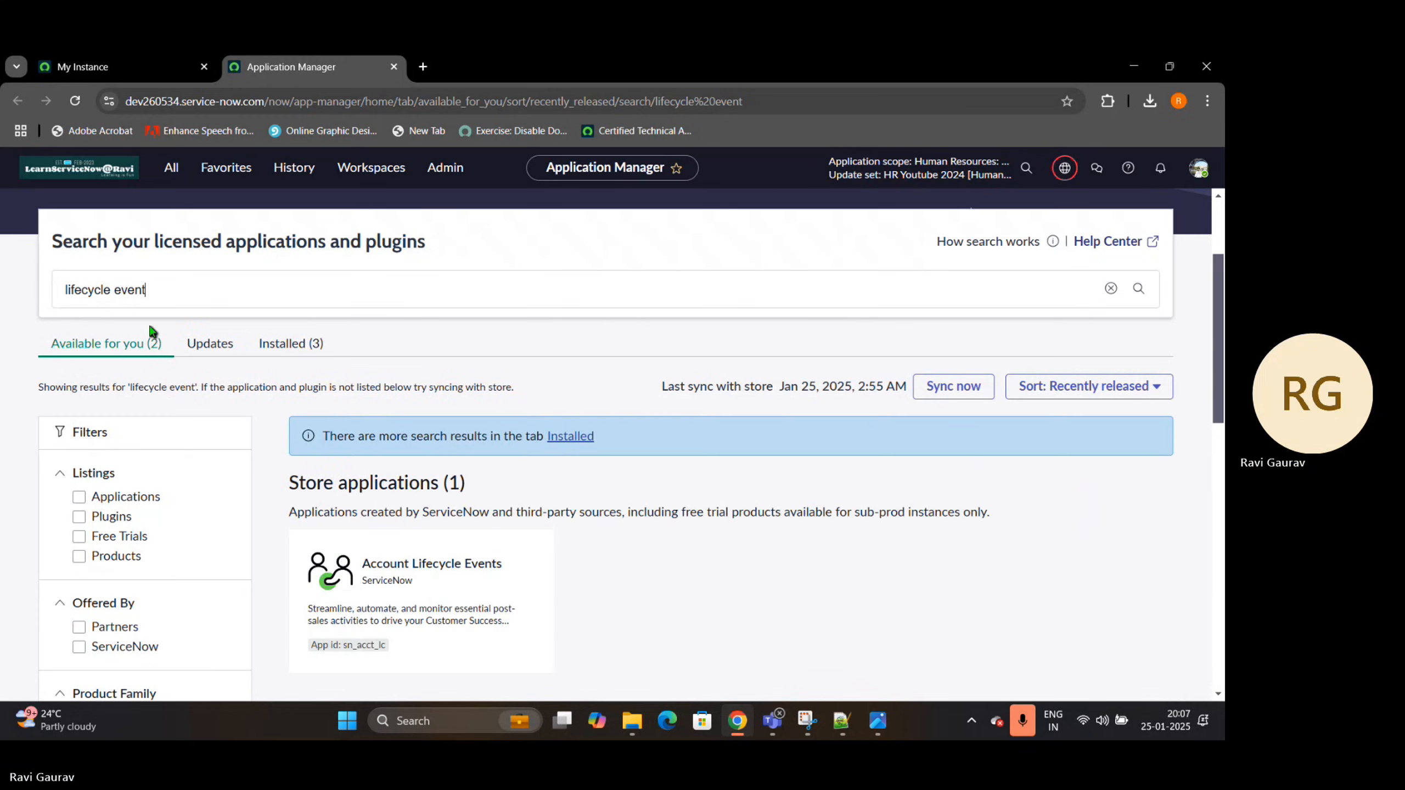
Show the installed matches and open the details of the Human Resources Scoped App: Lifecycle Events plugin
click(299, 344)
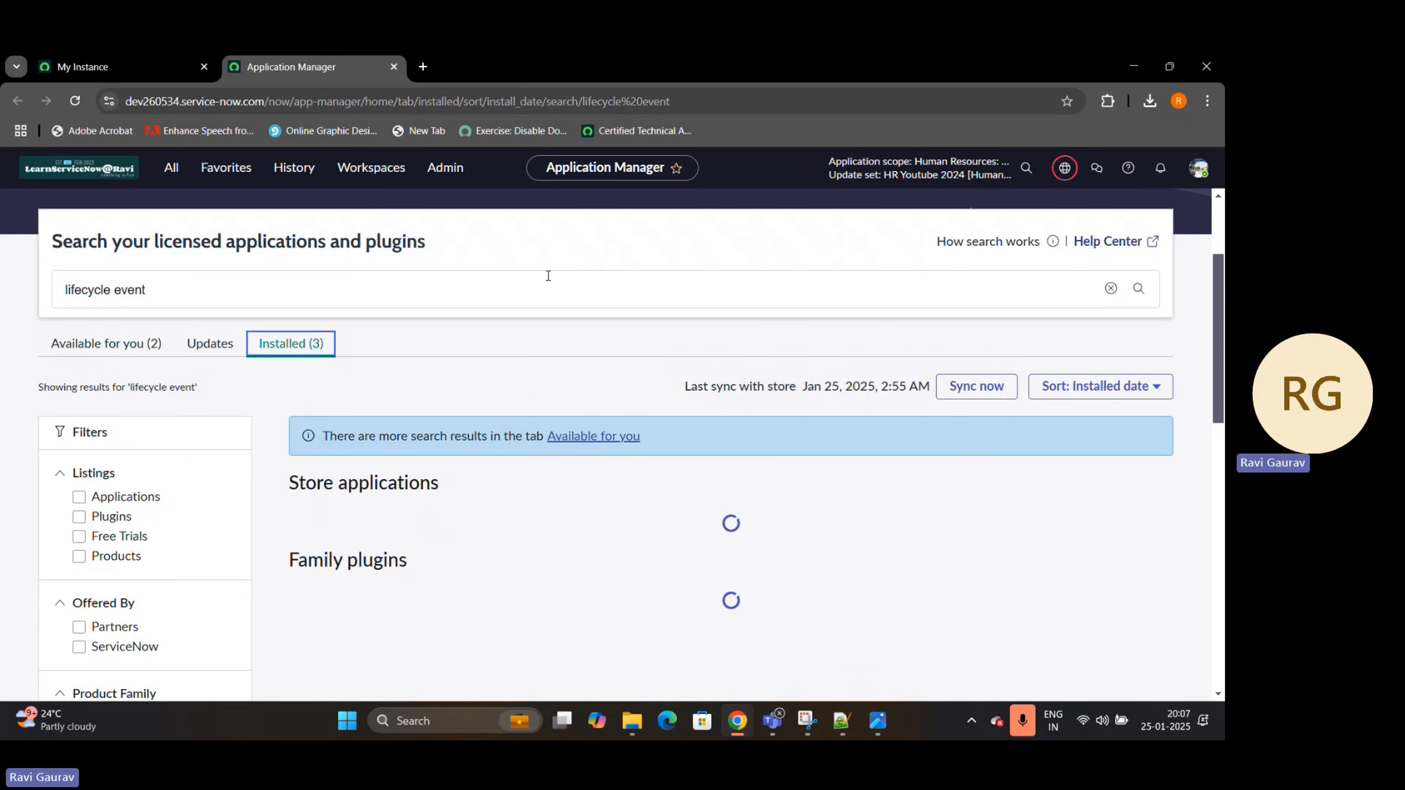
scroll(553, 332, down, 2)
scroll(563, 397, down, 1)
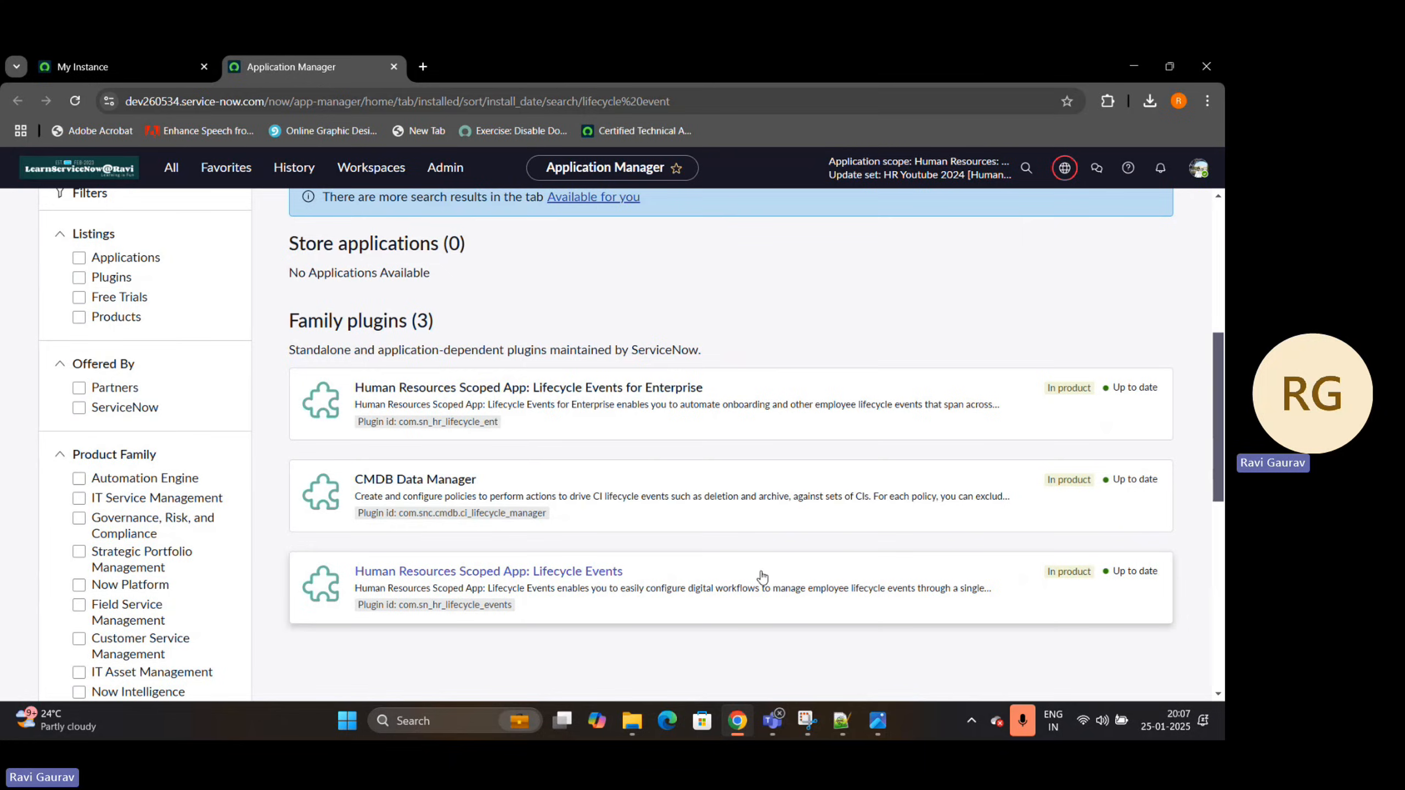
click(580, 603)
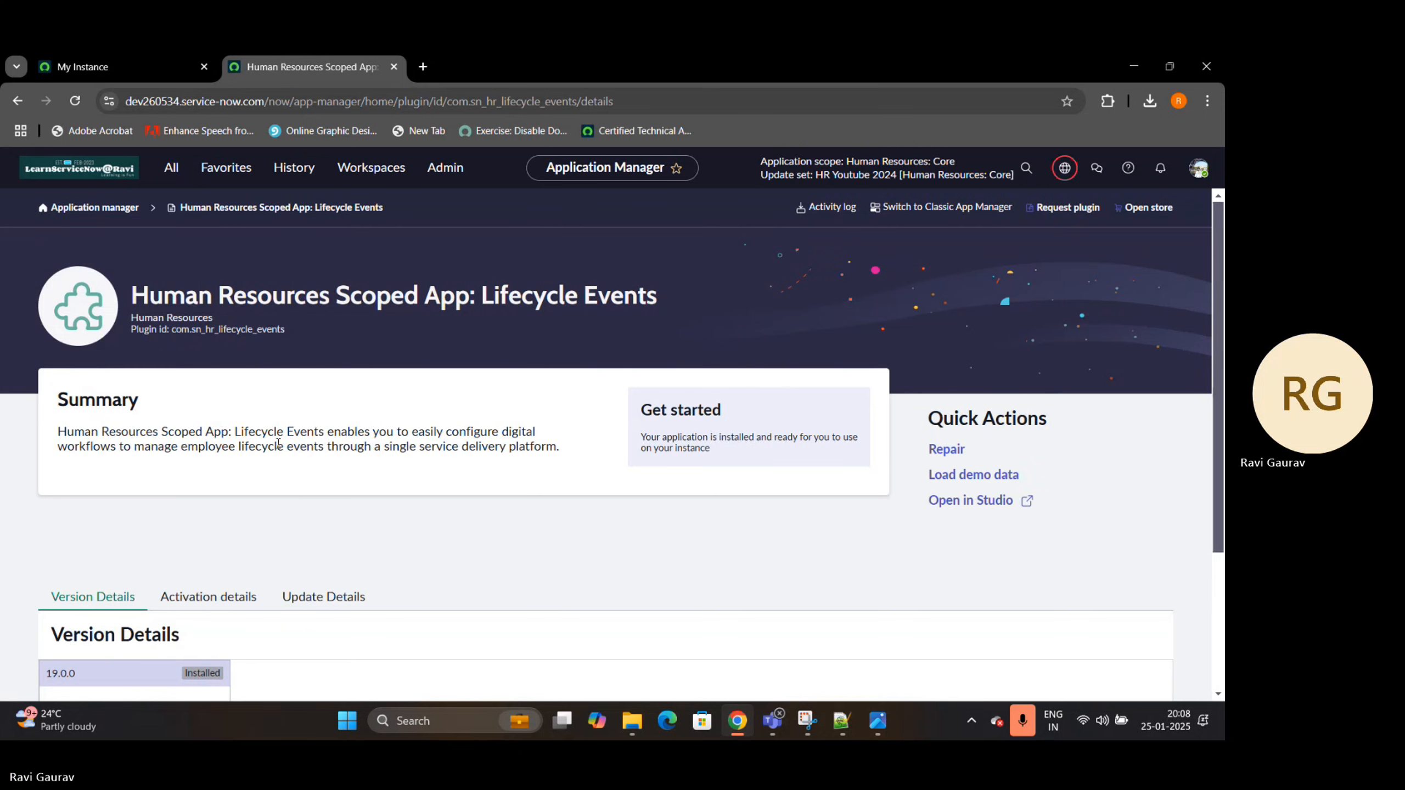
Review the Lifecycle Events plugin summary, then return to the Application Manager home and search for "lifecycle event"
drag(371, 446, 100, 461)
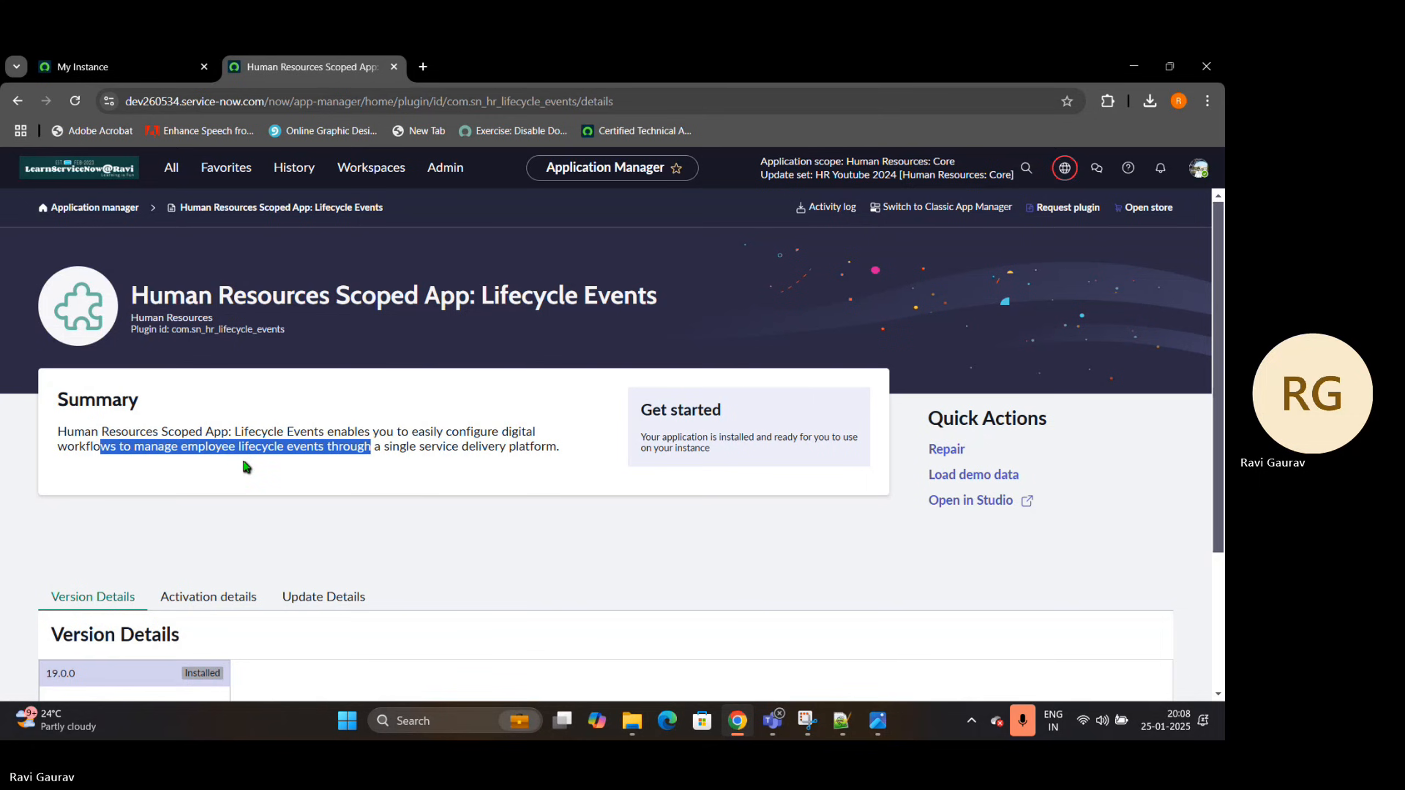
click(94, 207)
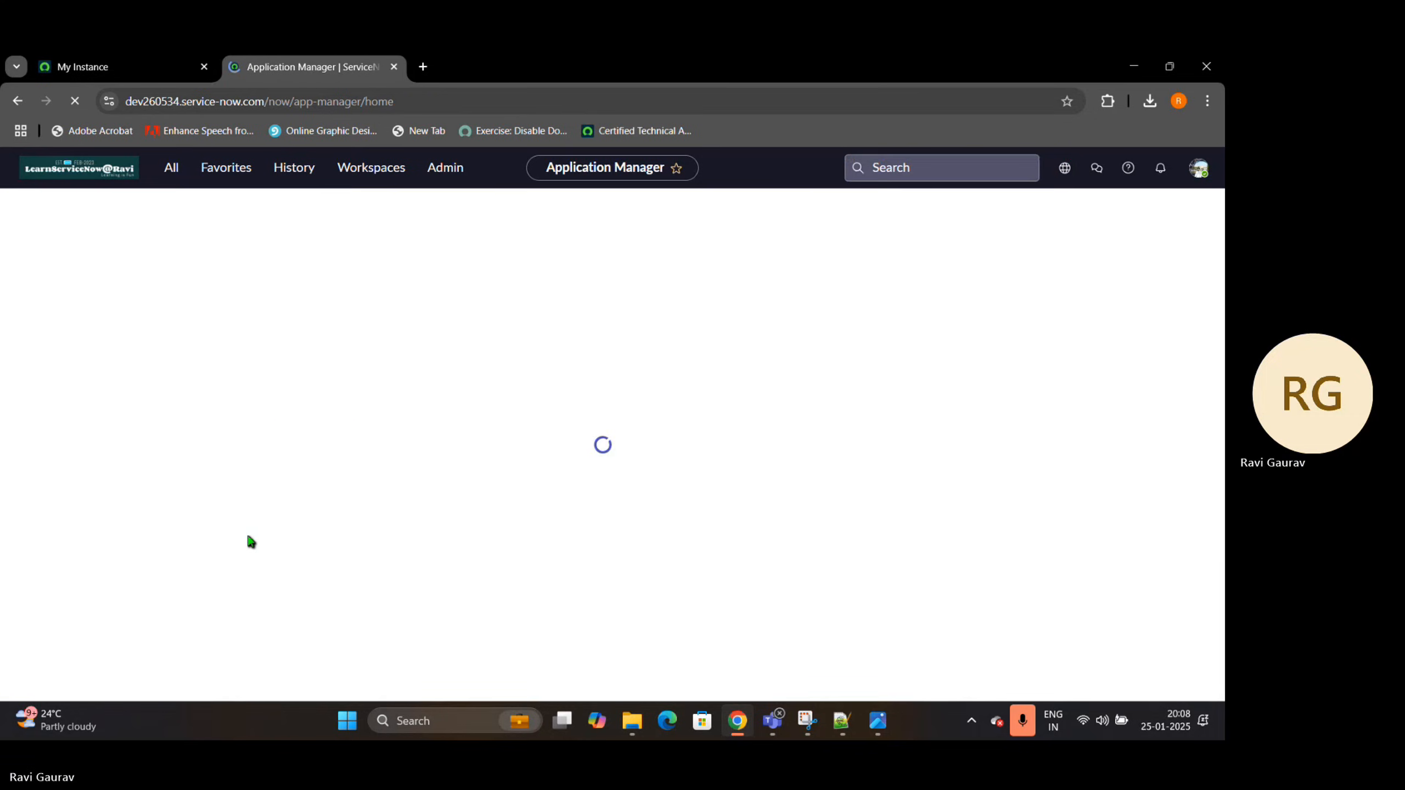
click(276, 458)
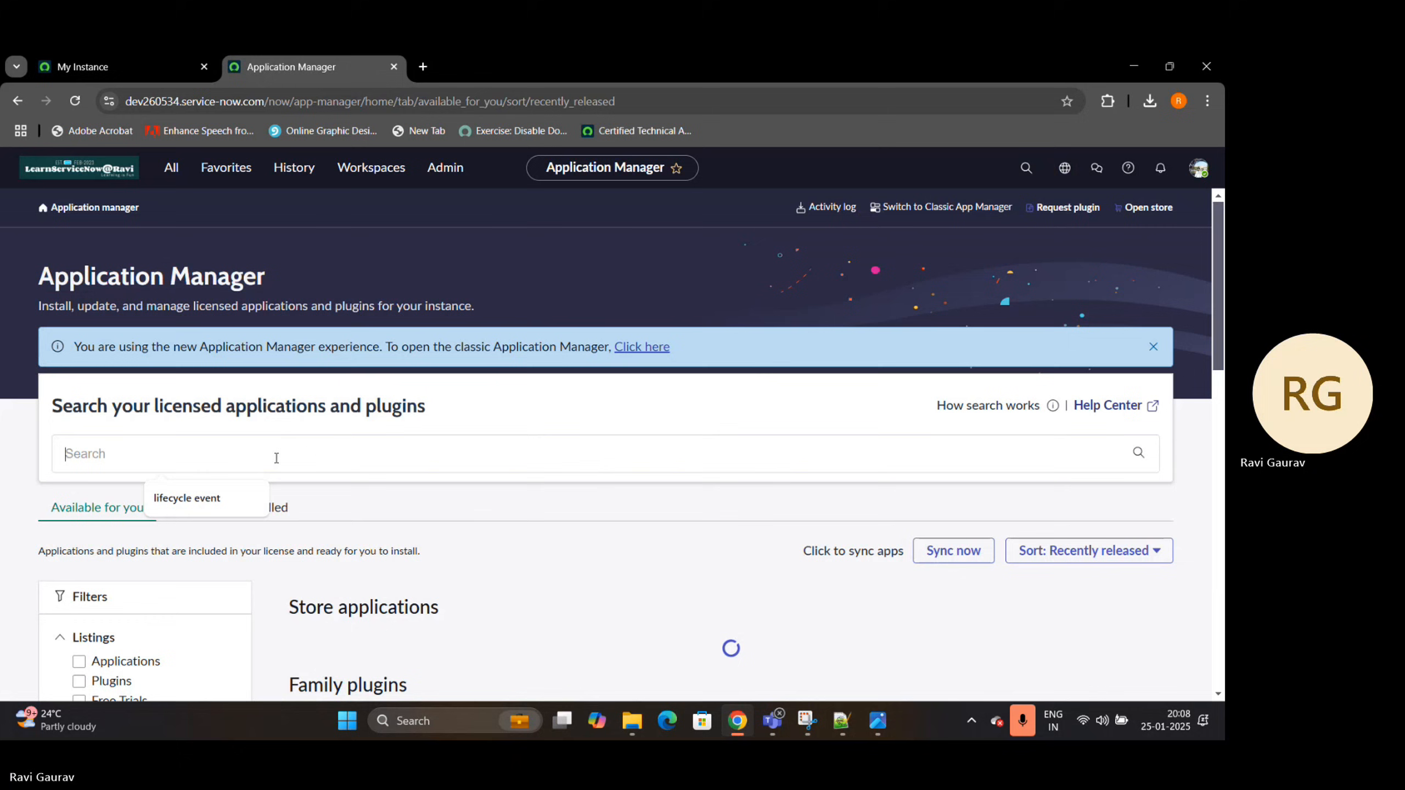
click(199, 499)
key(Return)
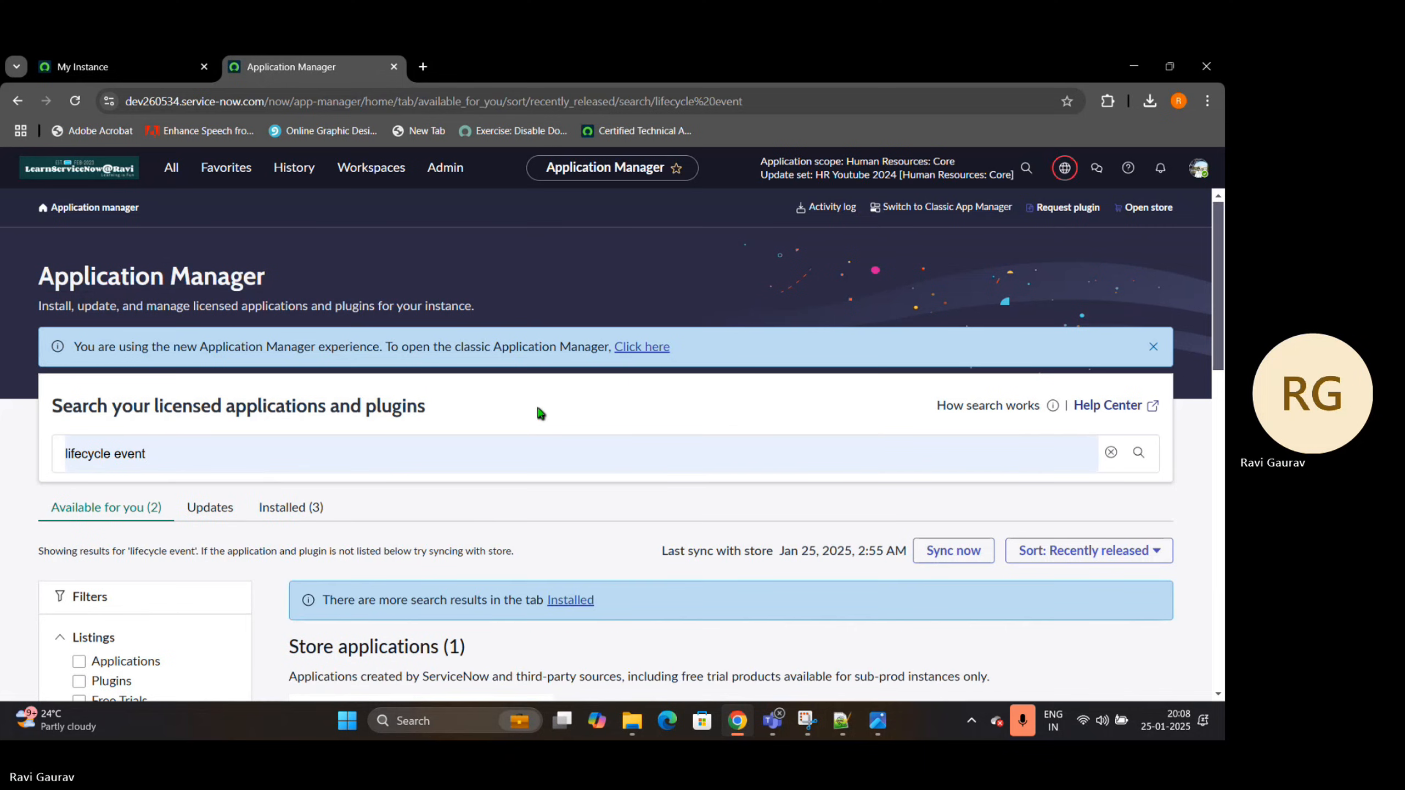
Show the installed matches and open the details of the Human Resources Scoped App: Lifecycle Events for Enterprise plugin
scroll(324, 307, down, 4)
scroll(306, 298, up, 1)
click(300, 279)
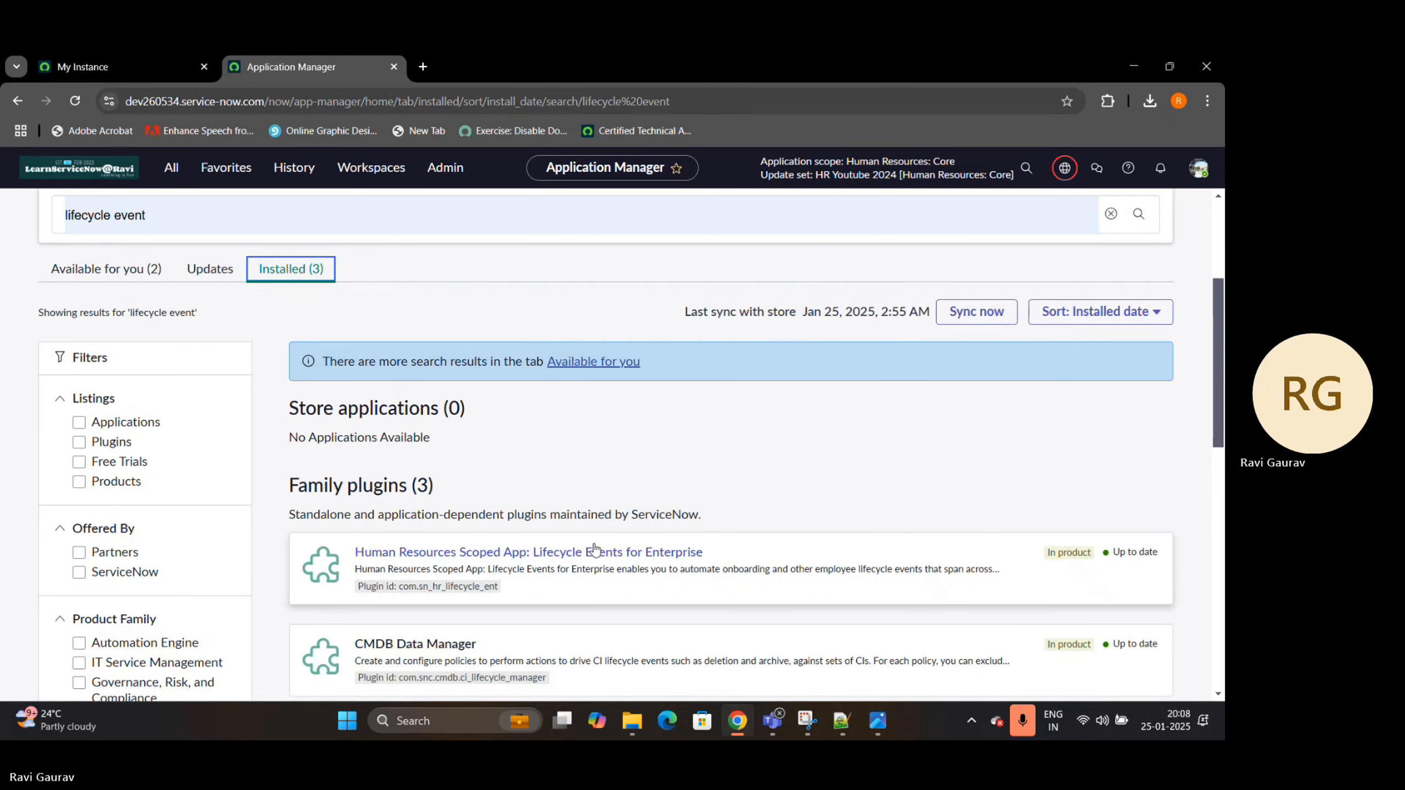
scroll(587, 587, down, 3)
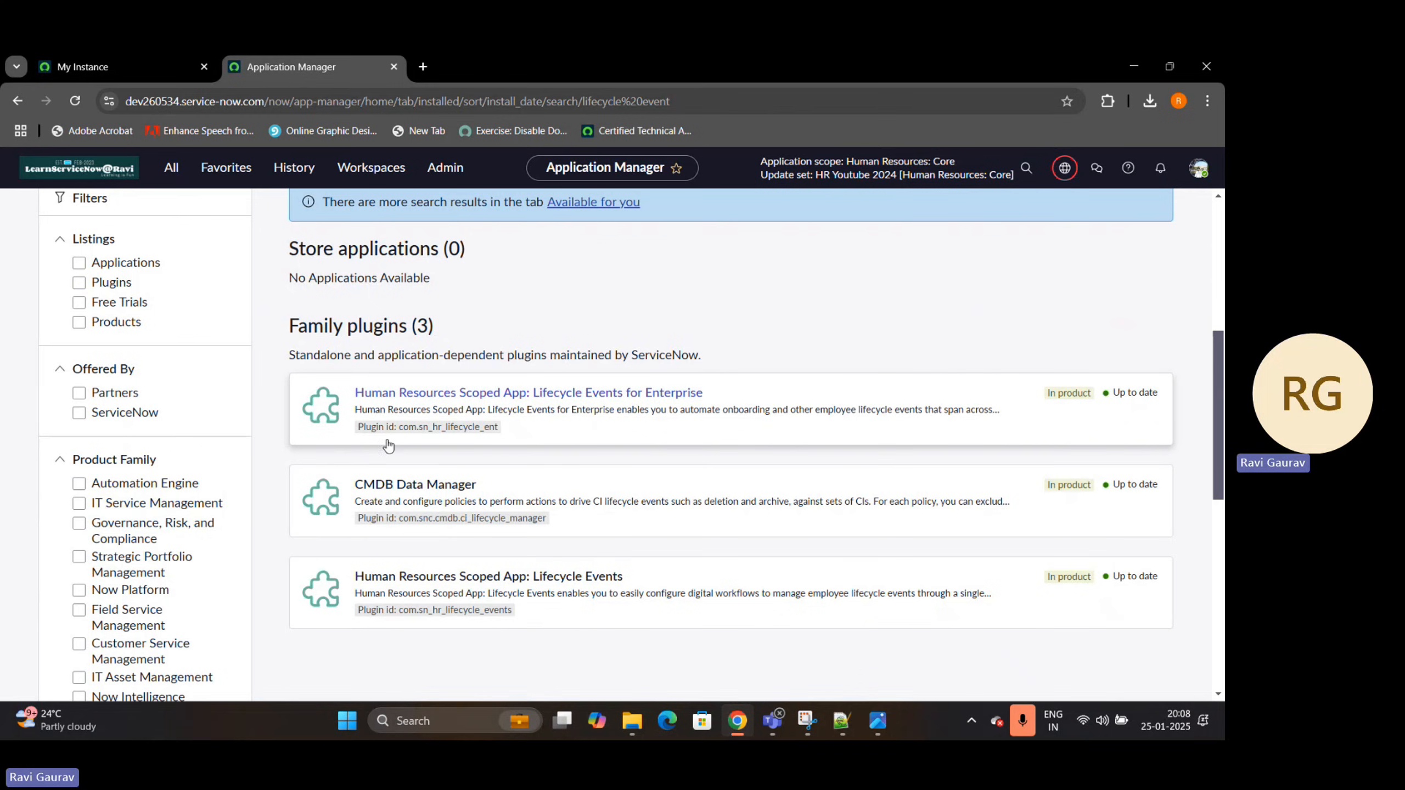
drag(400, 430, 498, 433)
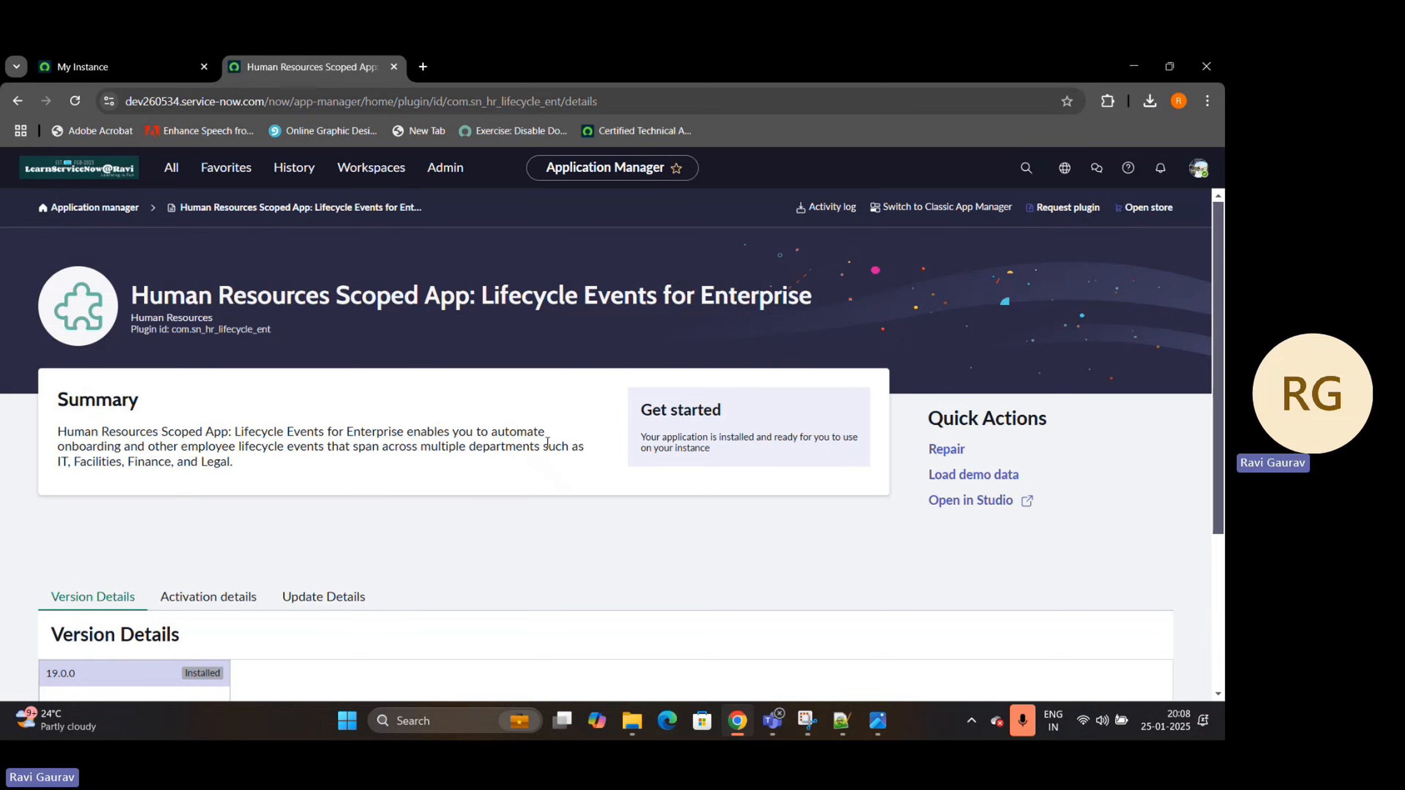
Return to the My Instance page, filter the navigator for "Lifecycle", collapse Configuration and keep the Lifecycle Events Administration modules expanded
click(103, 67)
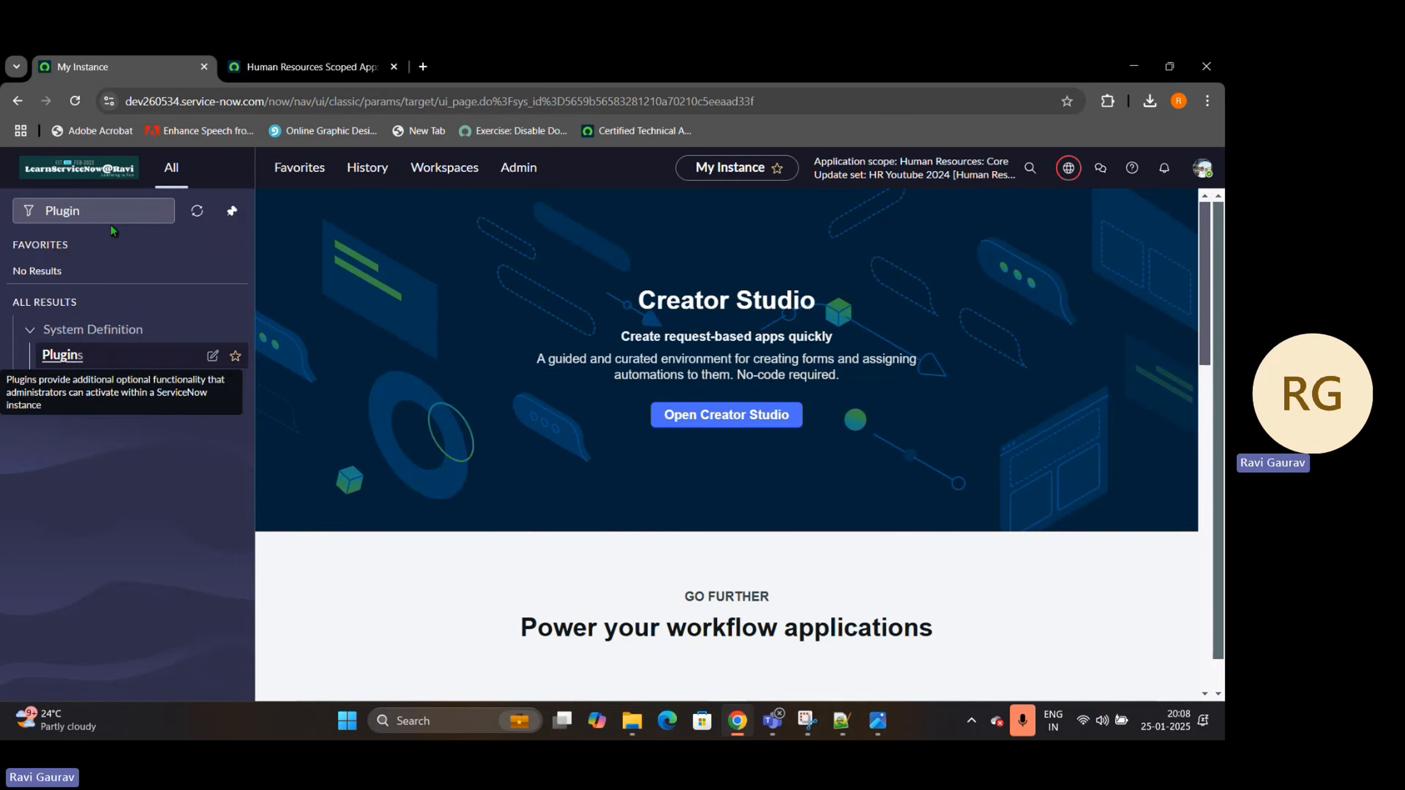
drag(105, 213, 3, 212)
text(Li)
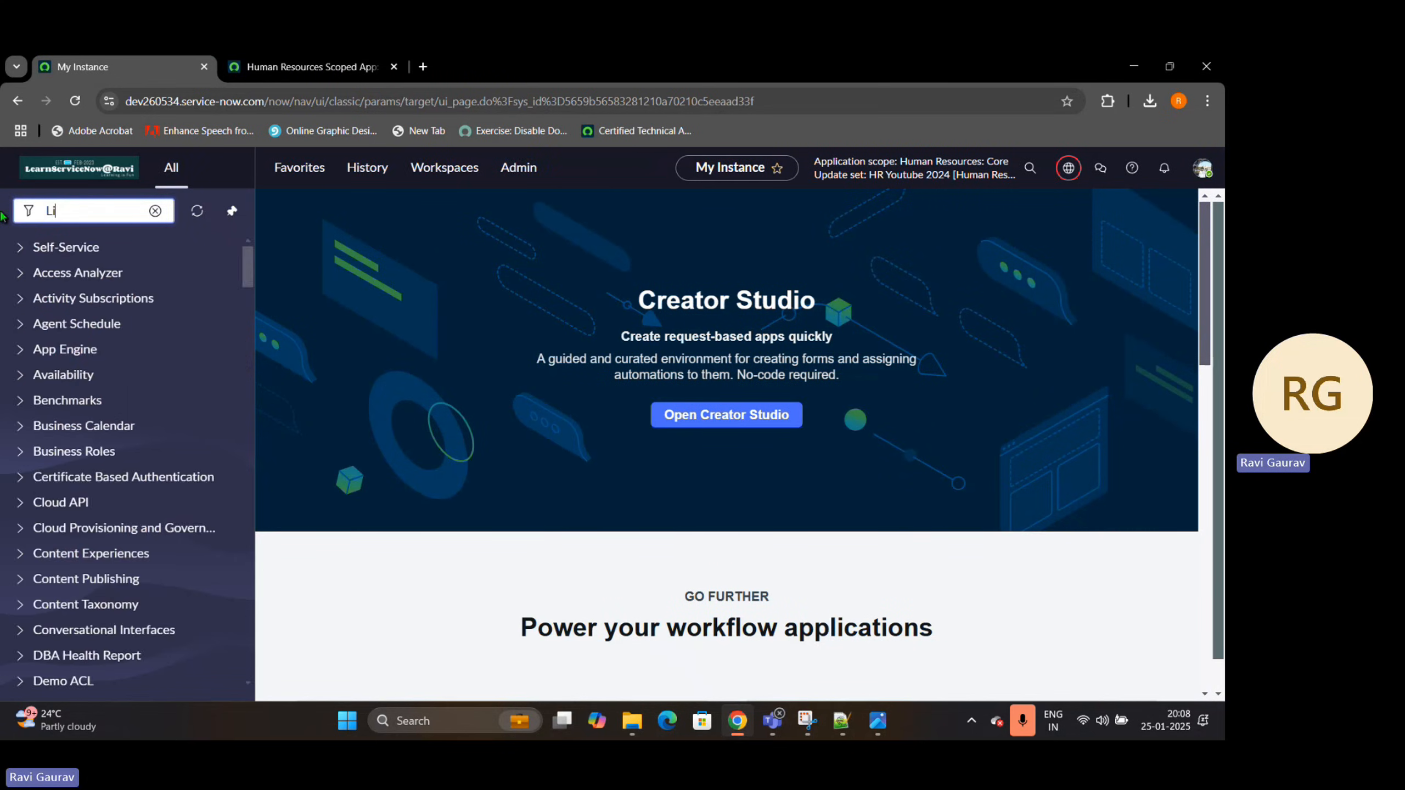
text(fecycle)
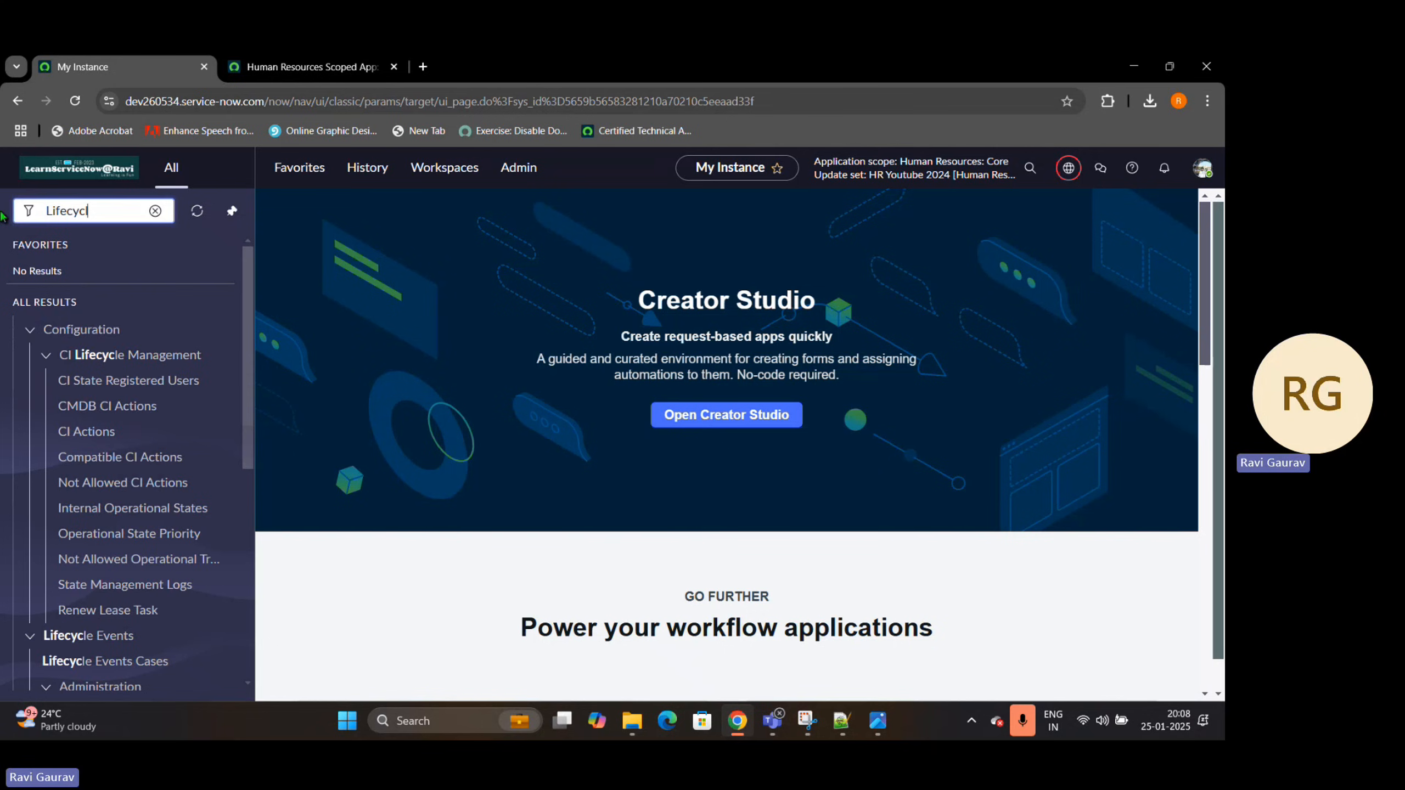
click(30, 329)
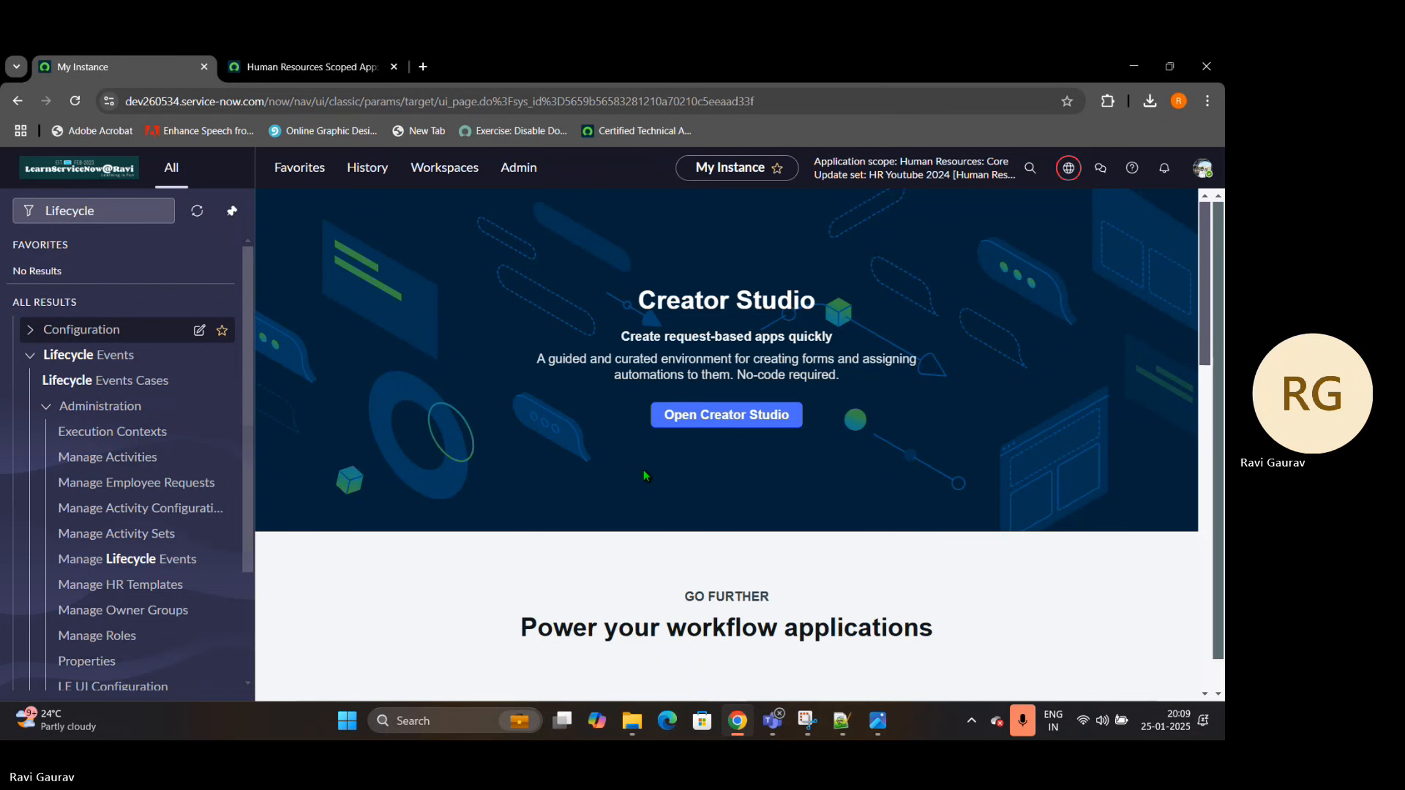
click(47, 407)
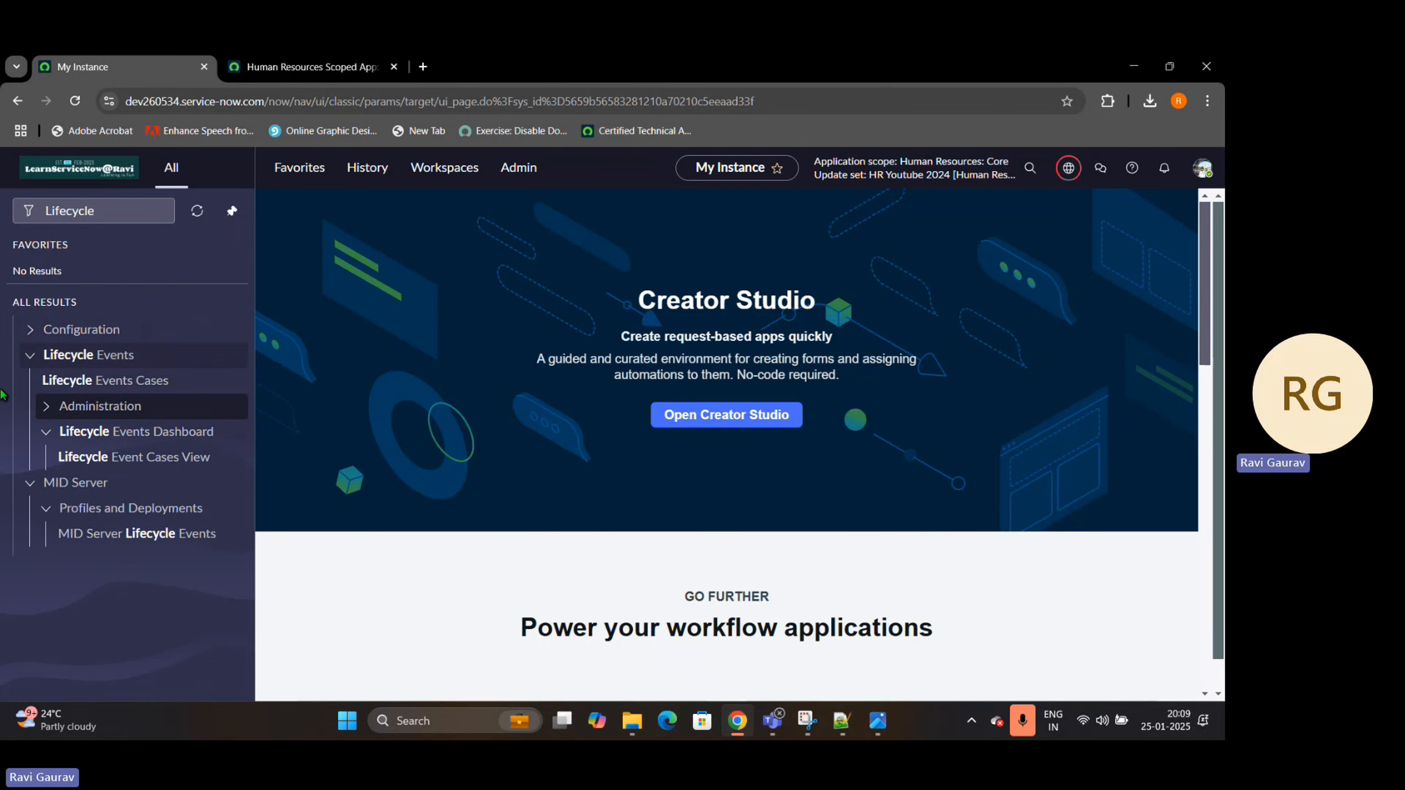
click(47, 407)
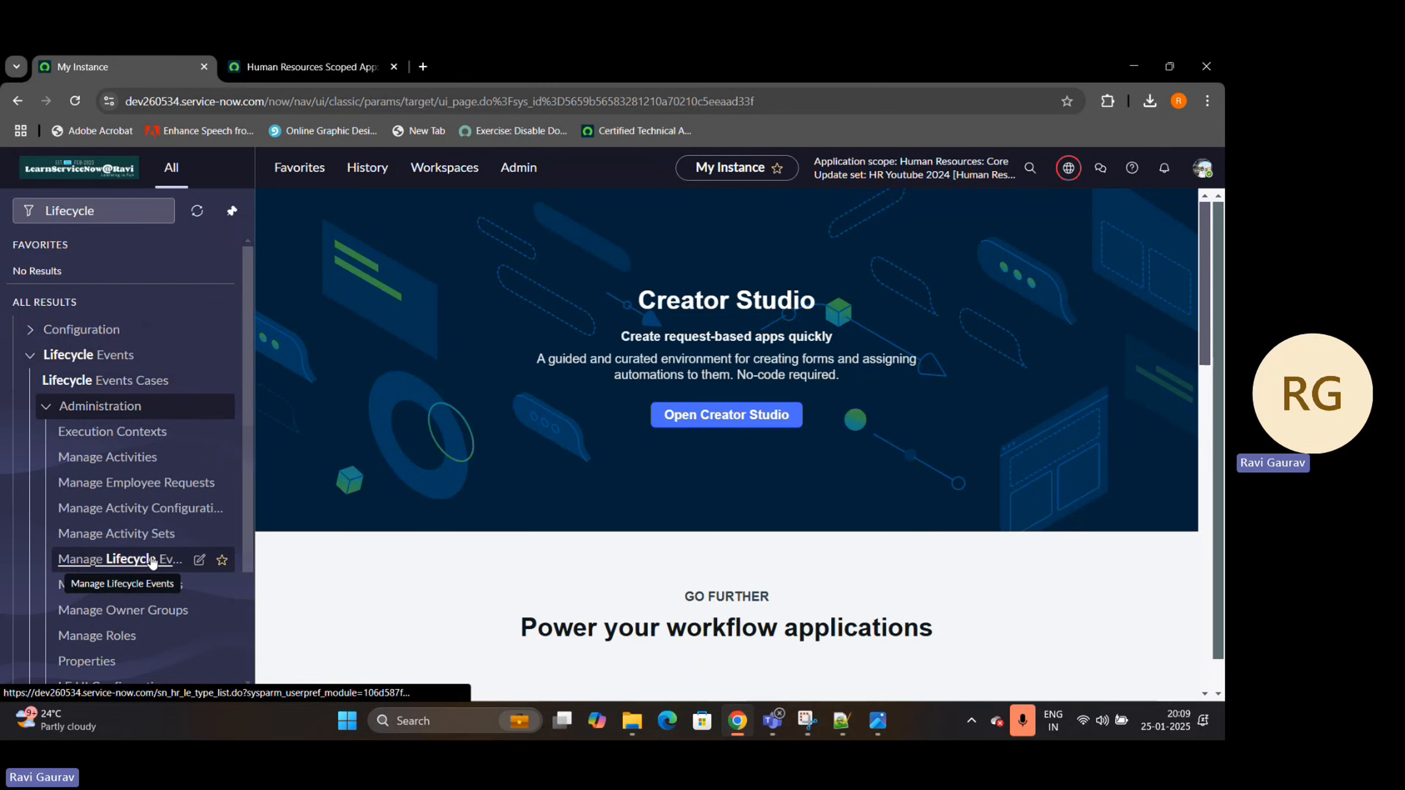
Open Manage Lifecycle Events in a separate browser tab and highlight the sn_hr_le_type table name in its URL
middle_click(119, 561)
click(444, 72)
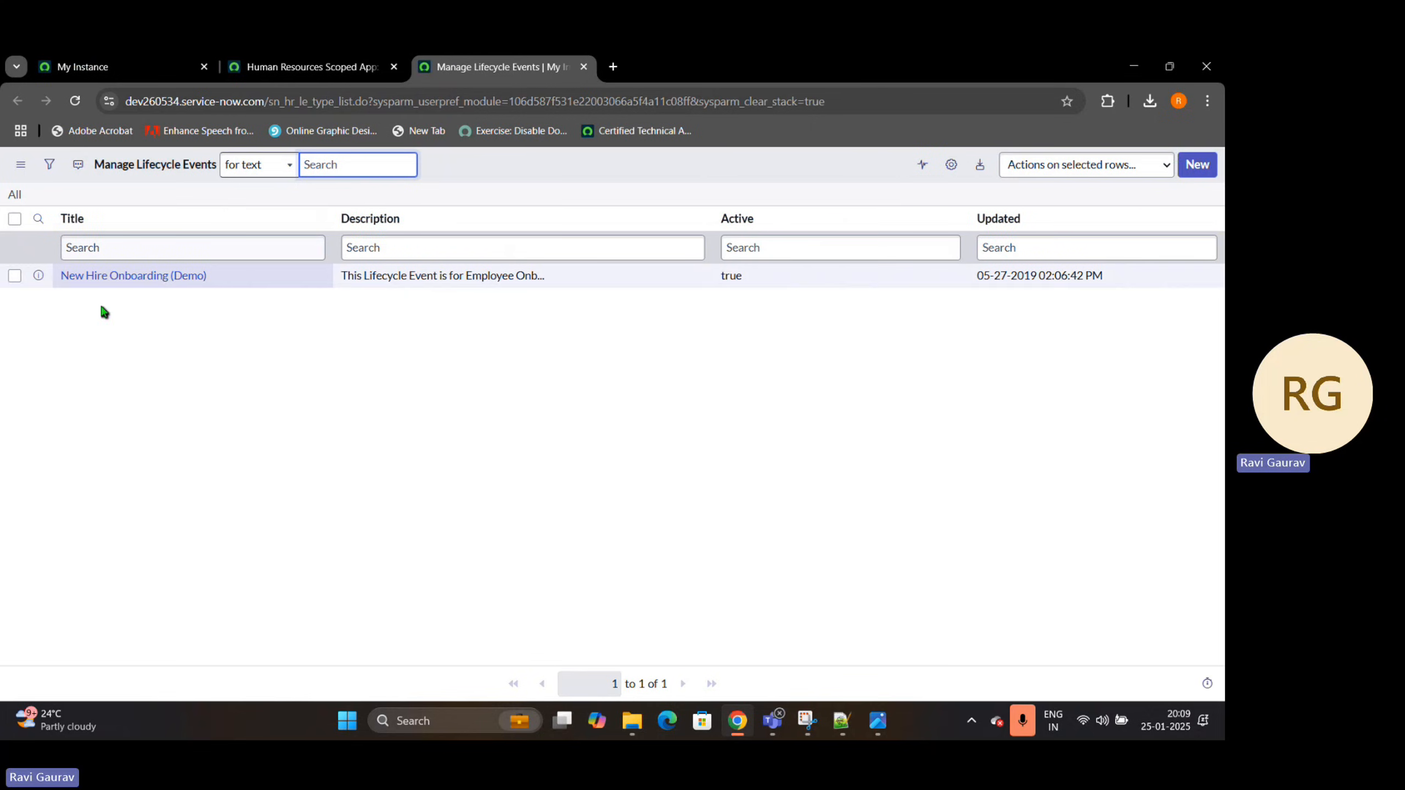
drag(269, 102, 331, 102)
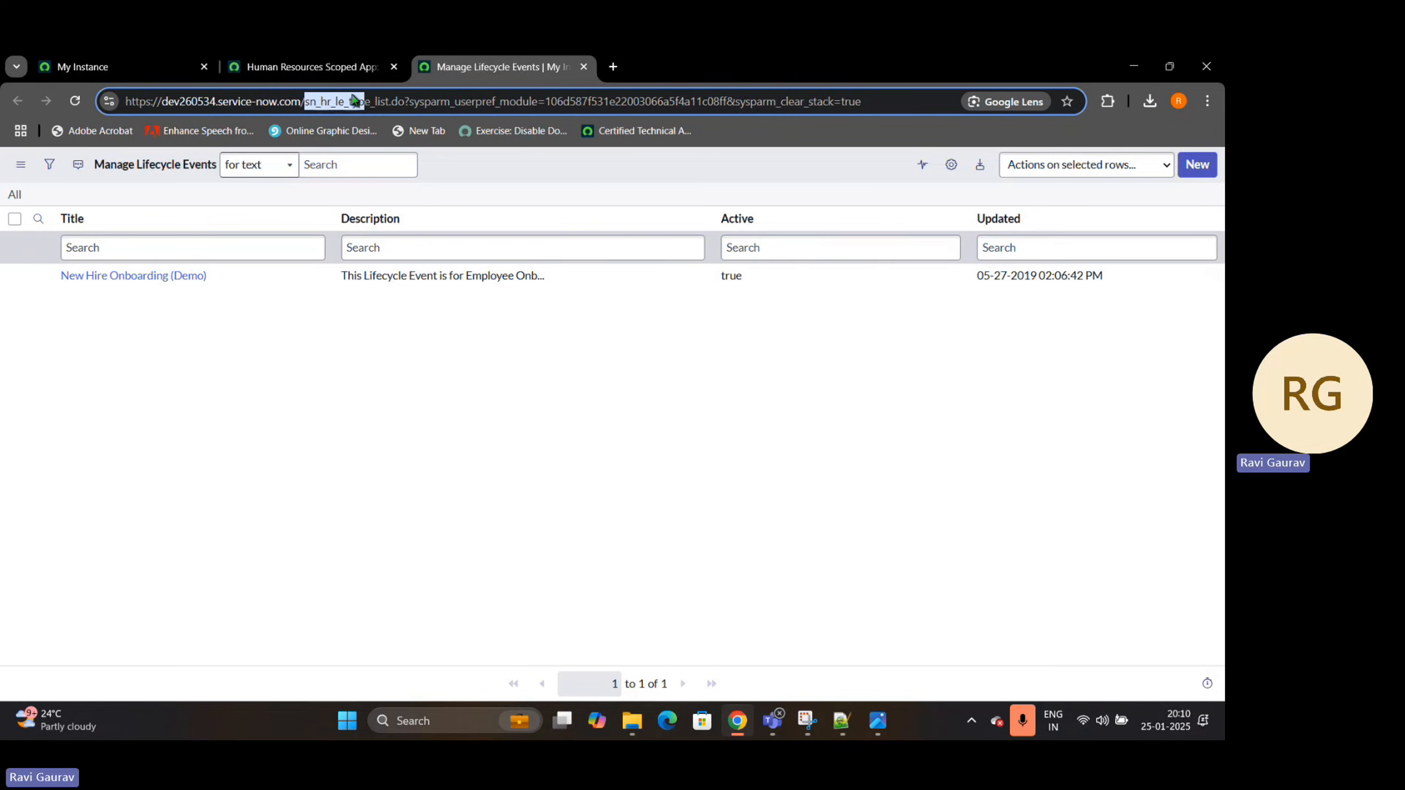
Close the Lifecycle Events for Enterprise plugin page and return to the Manage Lifecycle Events list
click(273, 58)
click(194, 58)
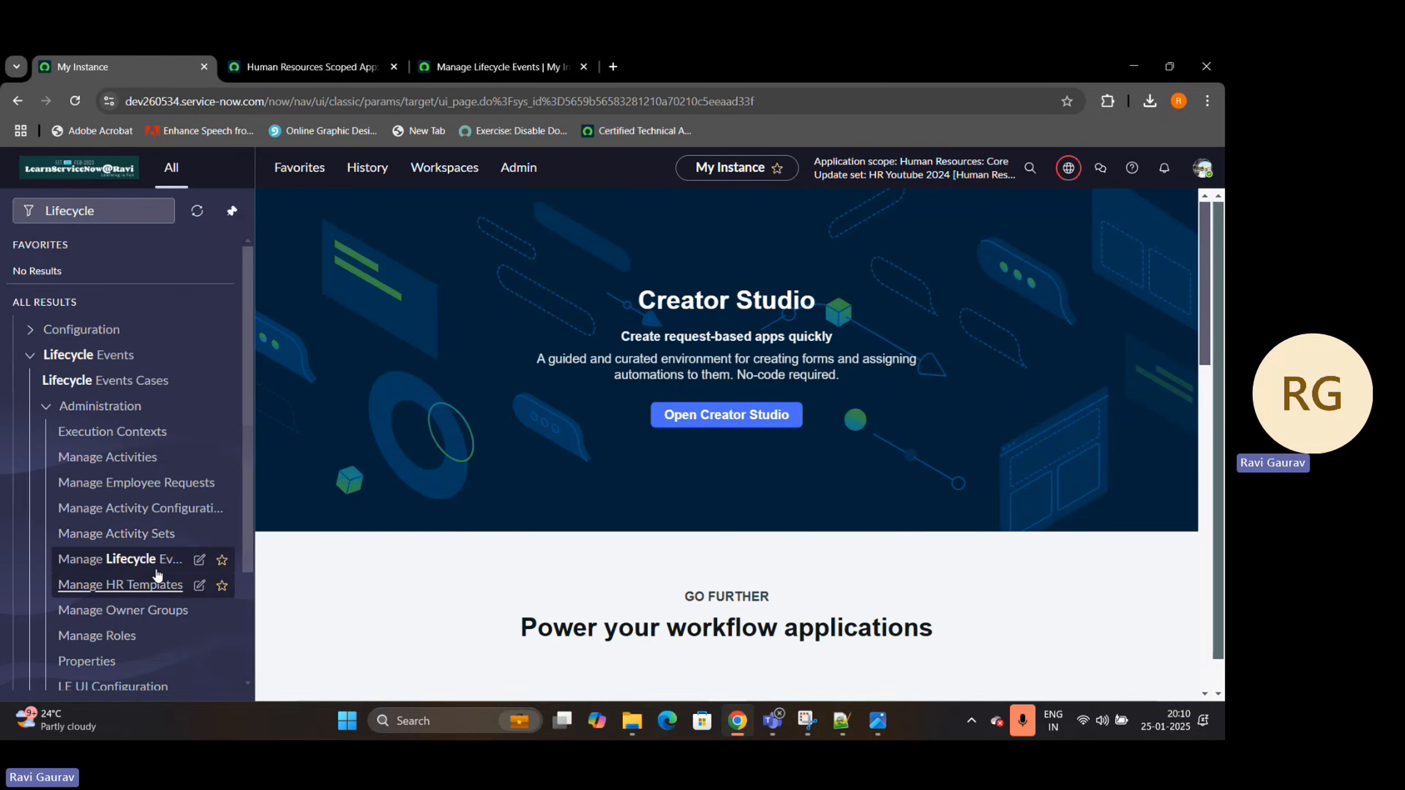
click(371, 71)
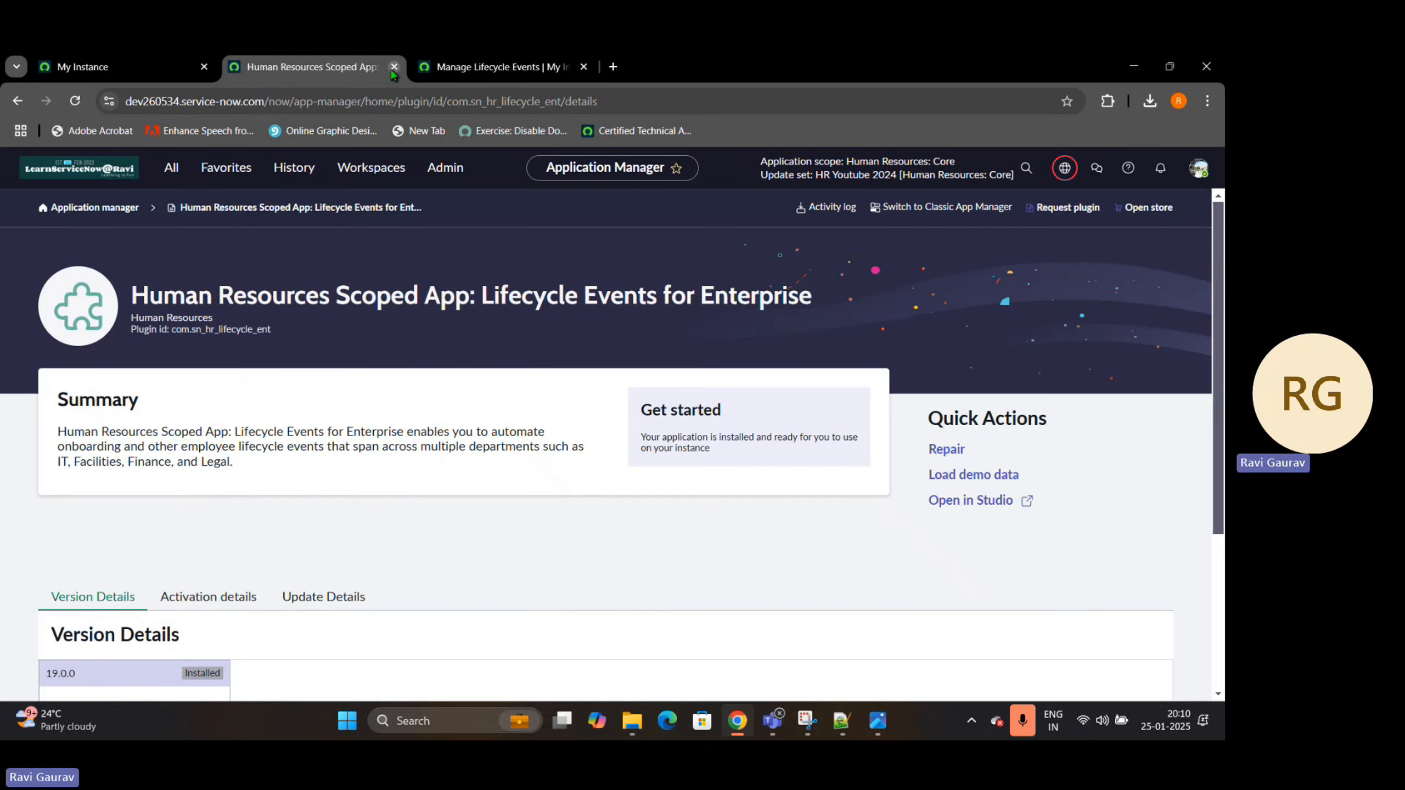
click(394, 67)
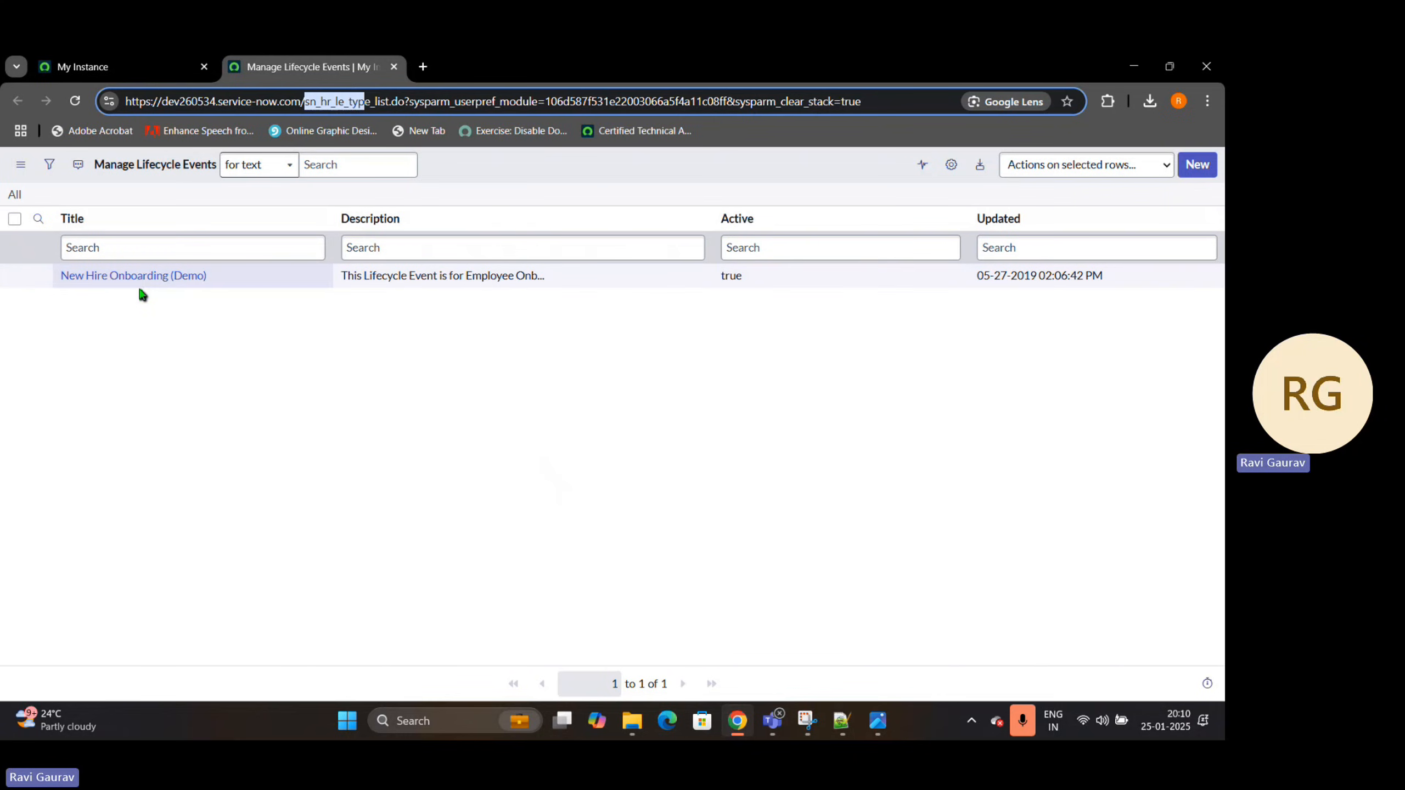
Open the New Hire Onboarding (Demo) lifecycle event record in a separate browser tab and bring it into view
right_click(43, 281)
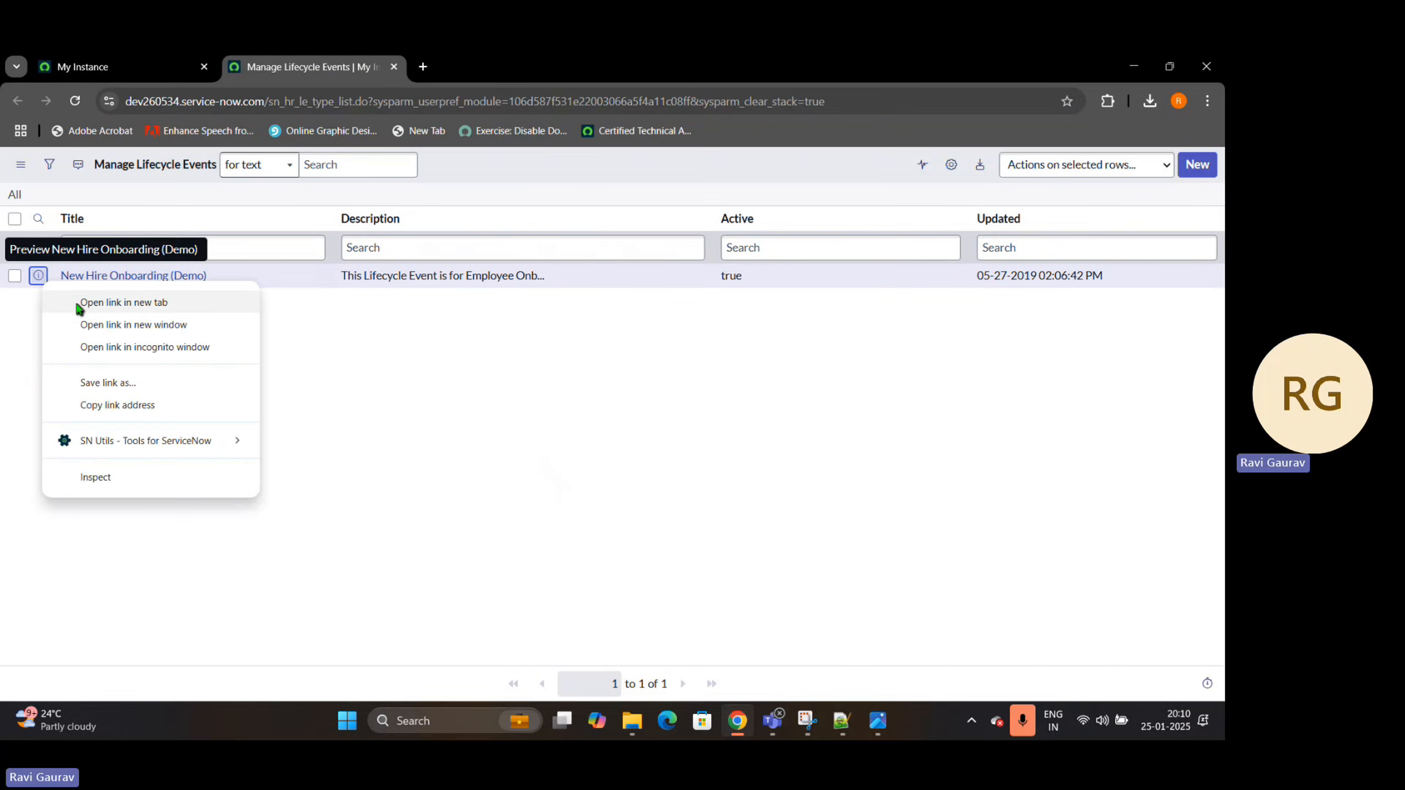
click(124, 303)
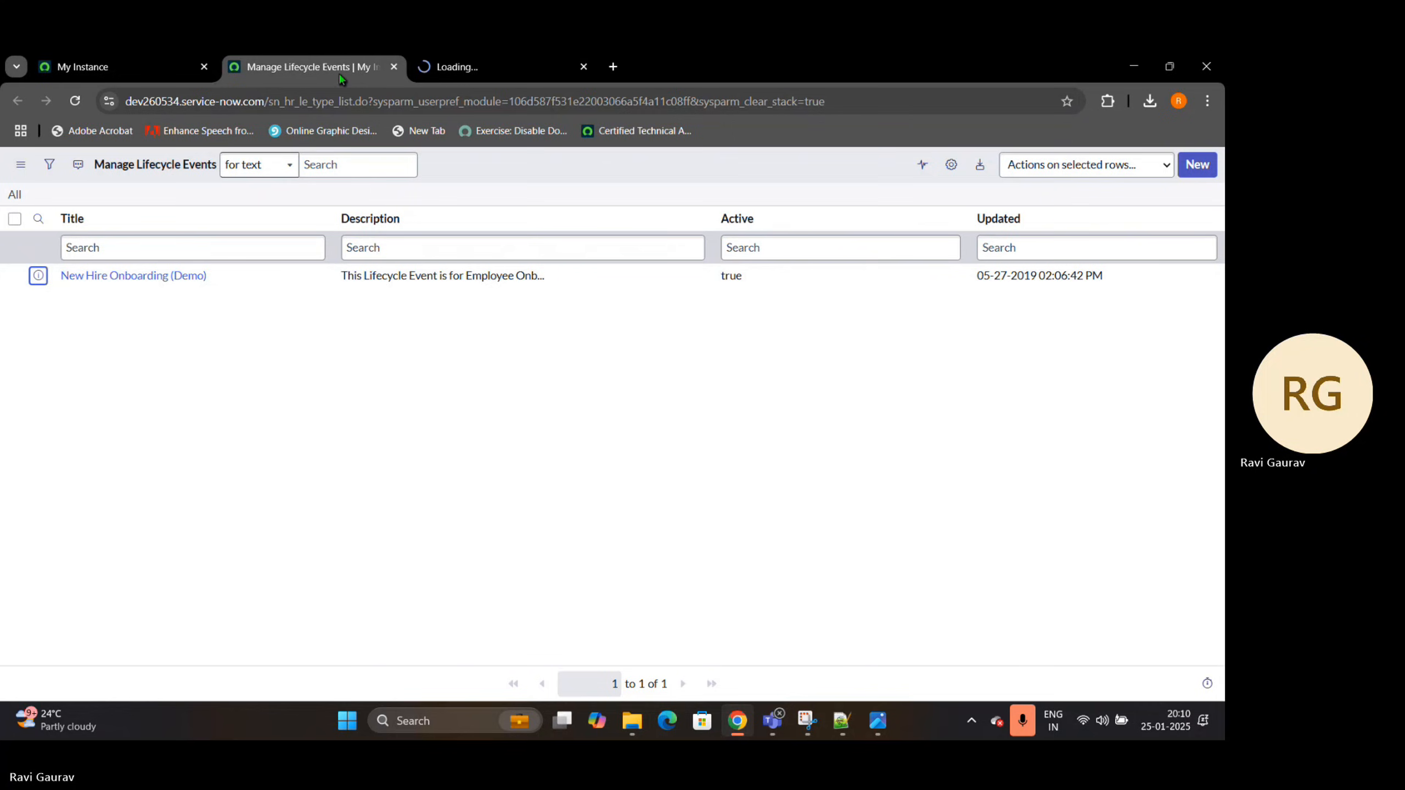
click(514, 66)
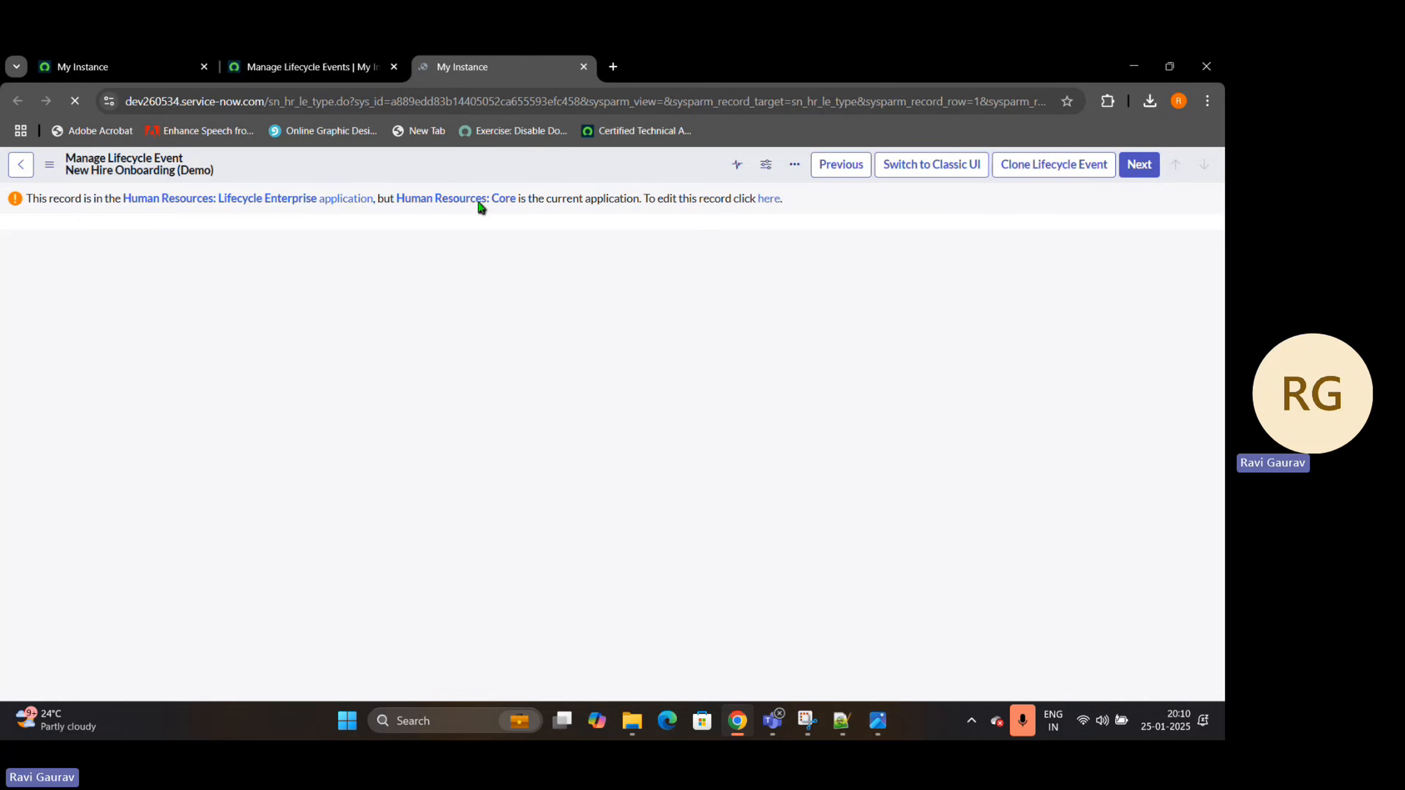
key(ctrl+1)
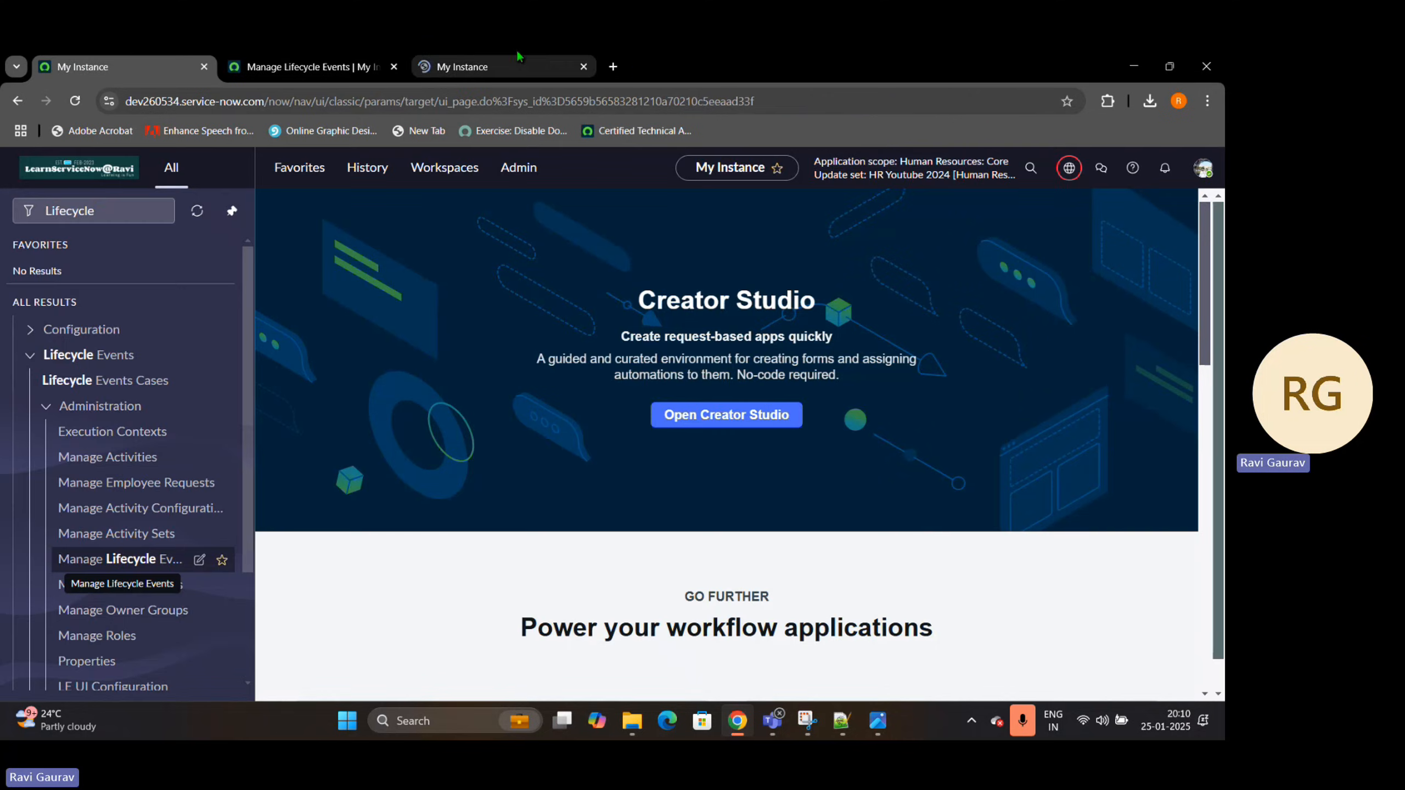
click(514, 65)
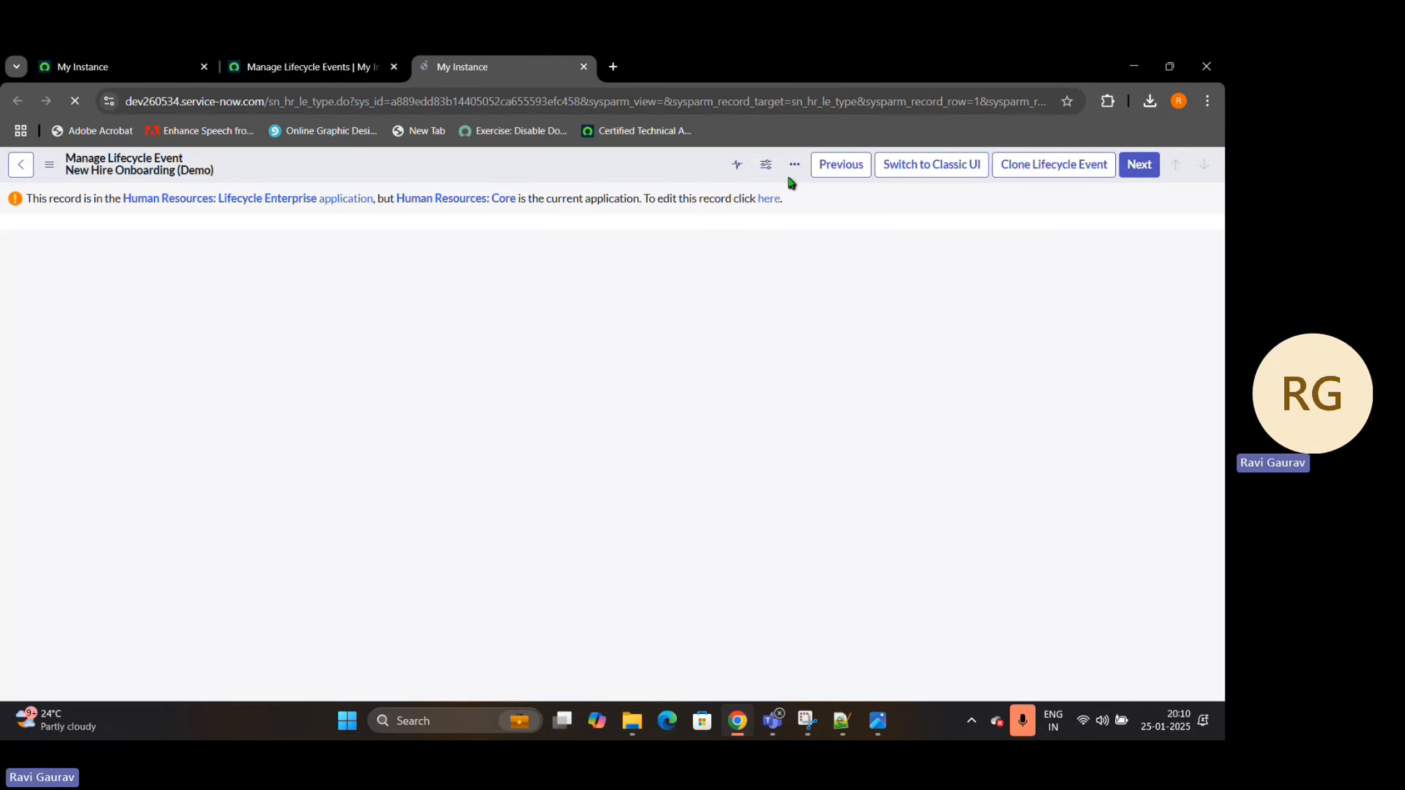
click(162, 56)
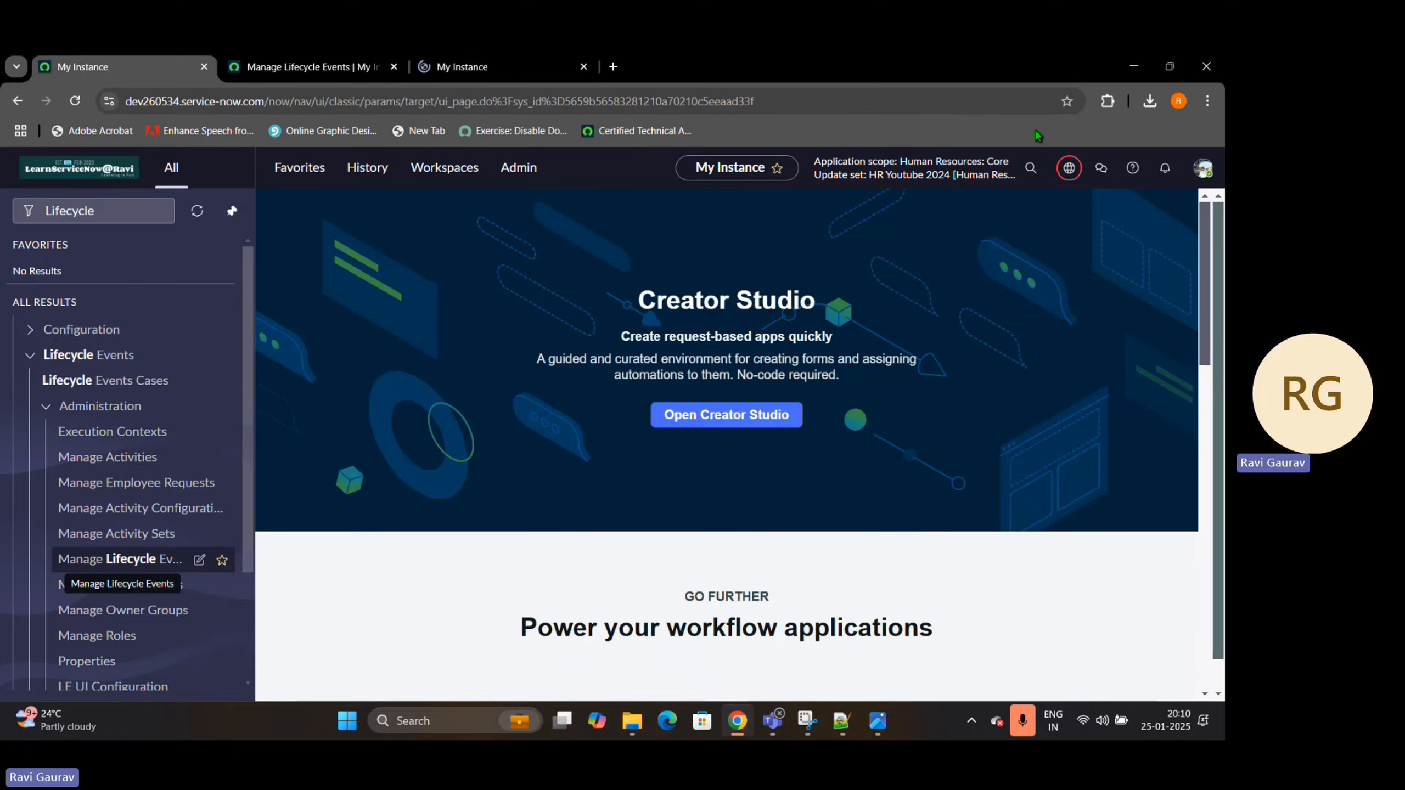
click(462, 61)
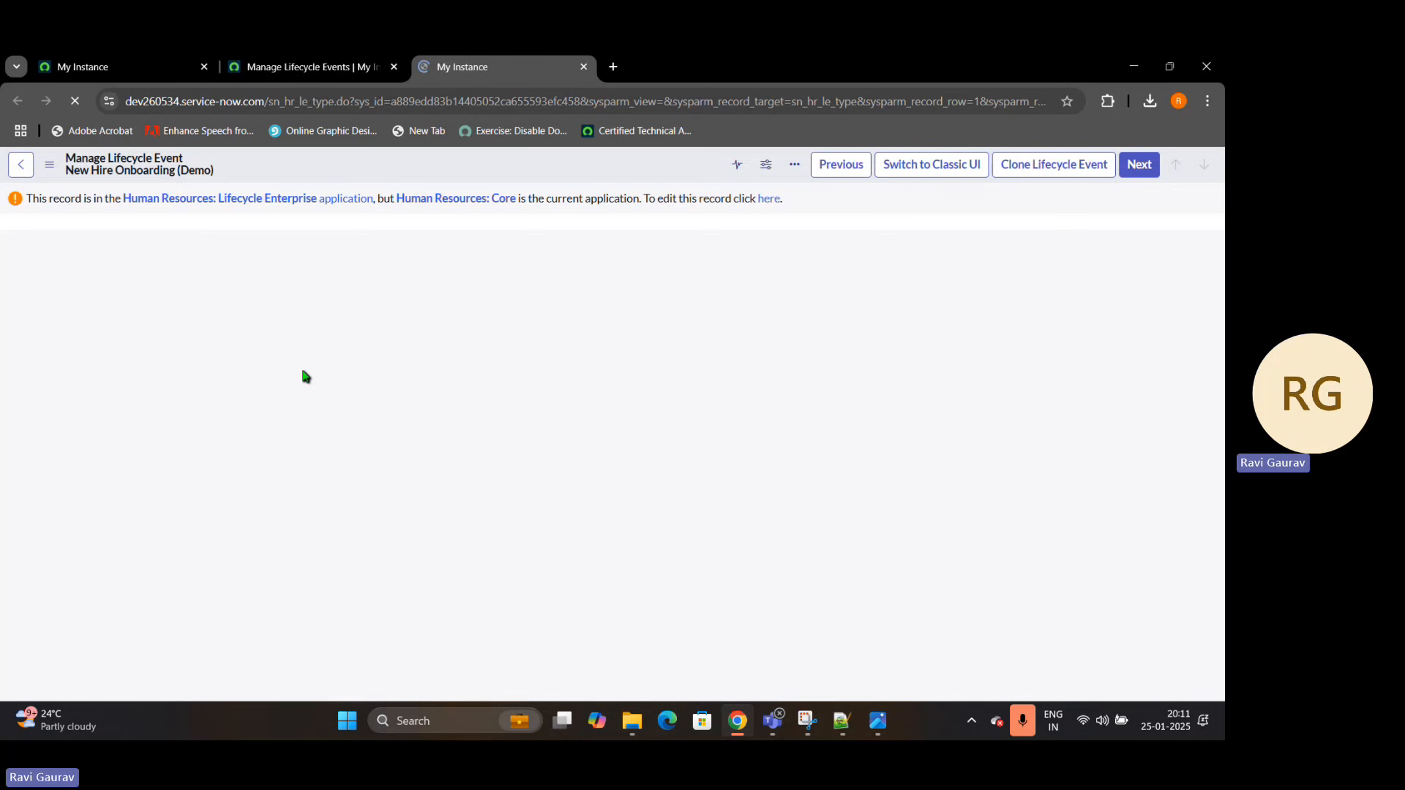
Switch to the Notepad++ notes and add the line "Lifecycle --> Activity -->" below the Employee line
click(660, 286)
click(842, 721)
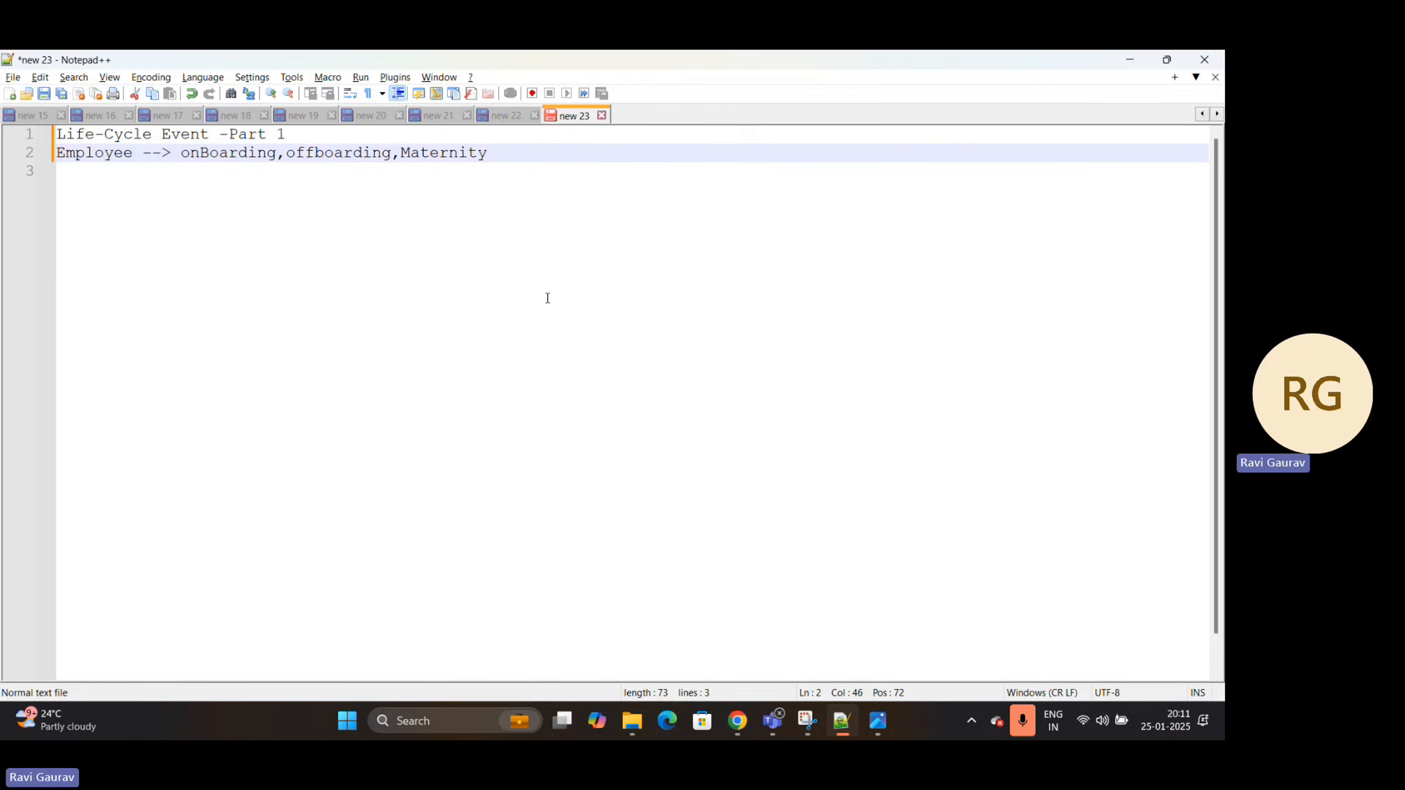
key(Return)
text(Lifecyc)
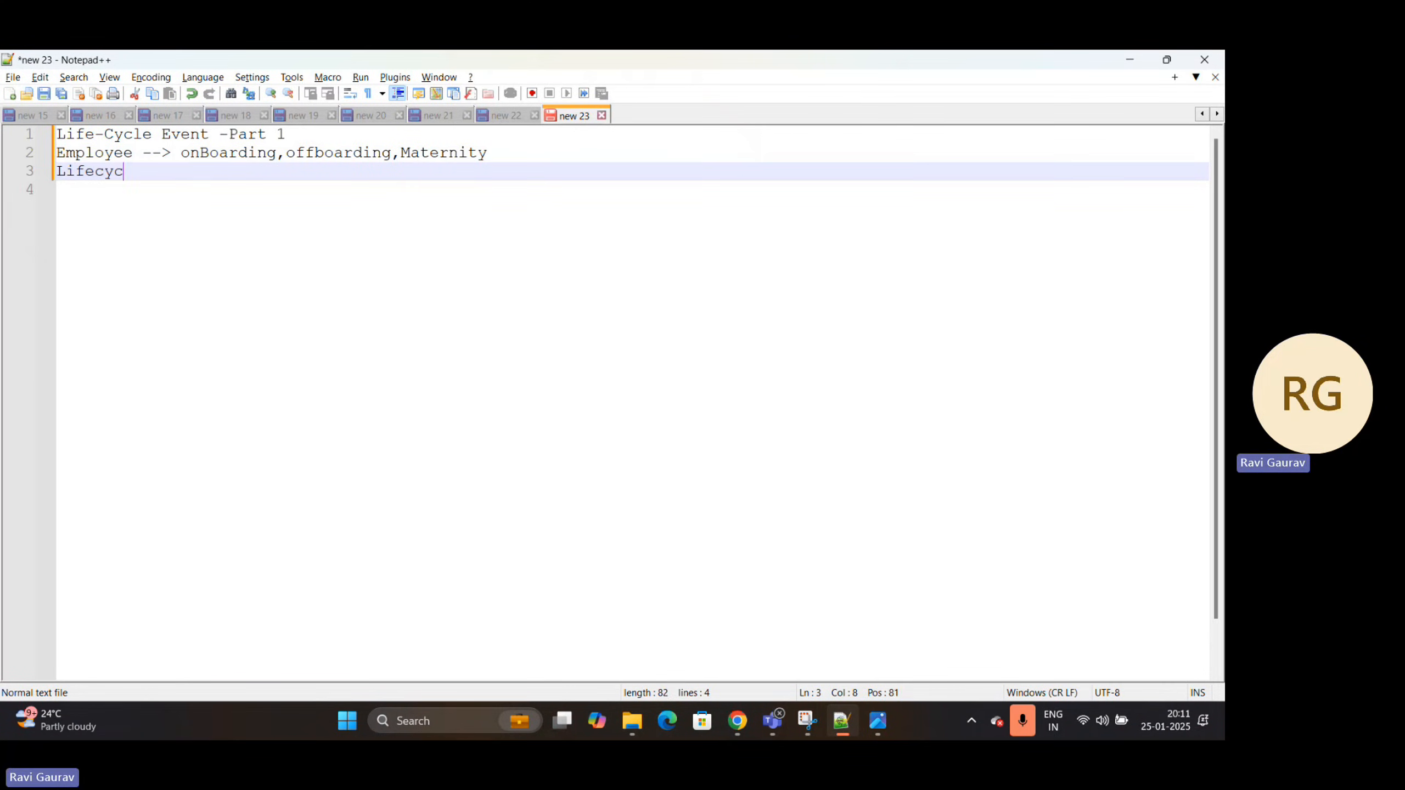
text(le --> A)
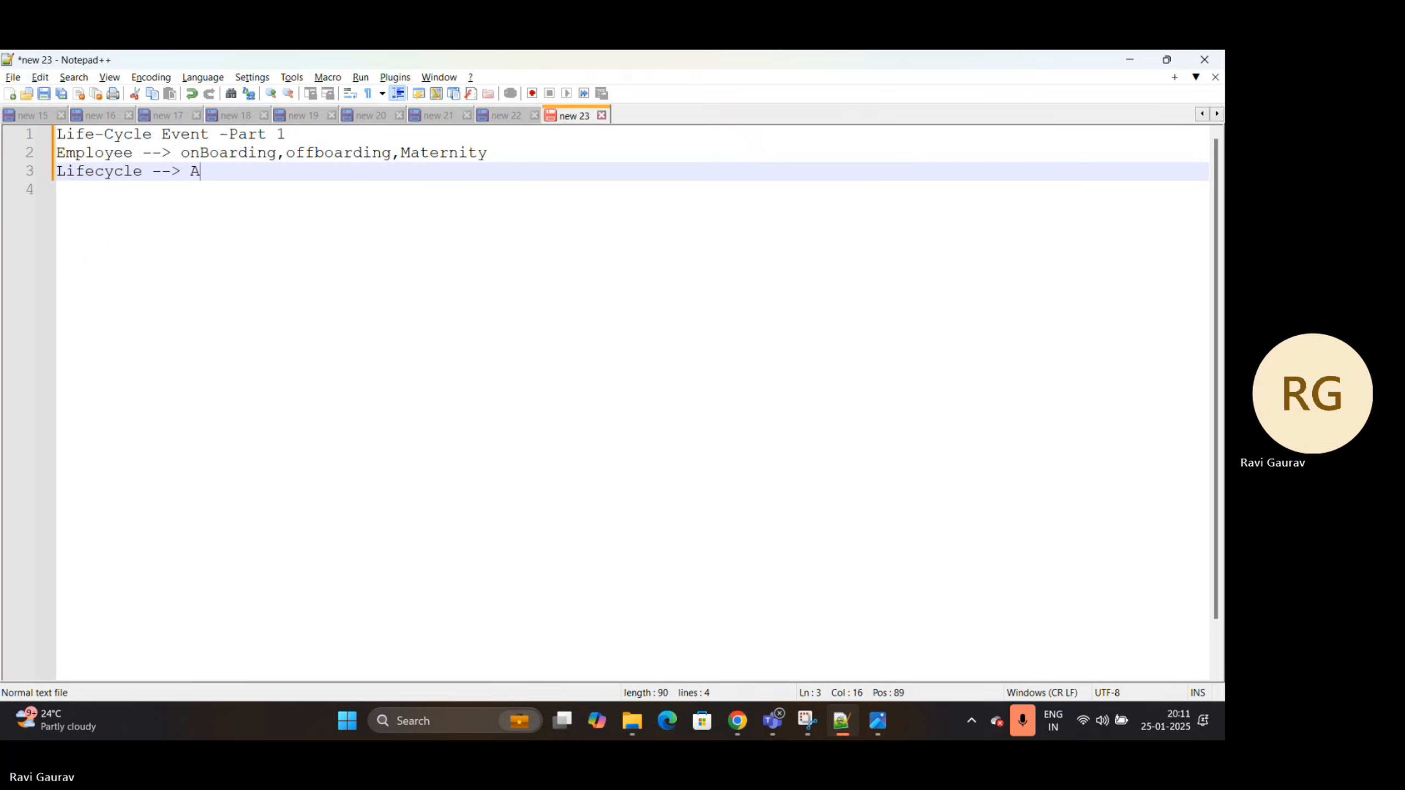
text(ctivity)
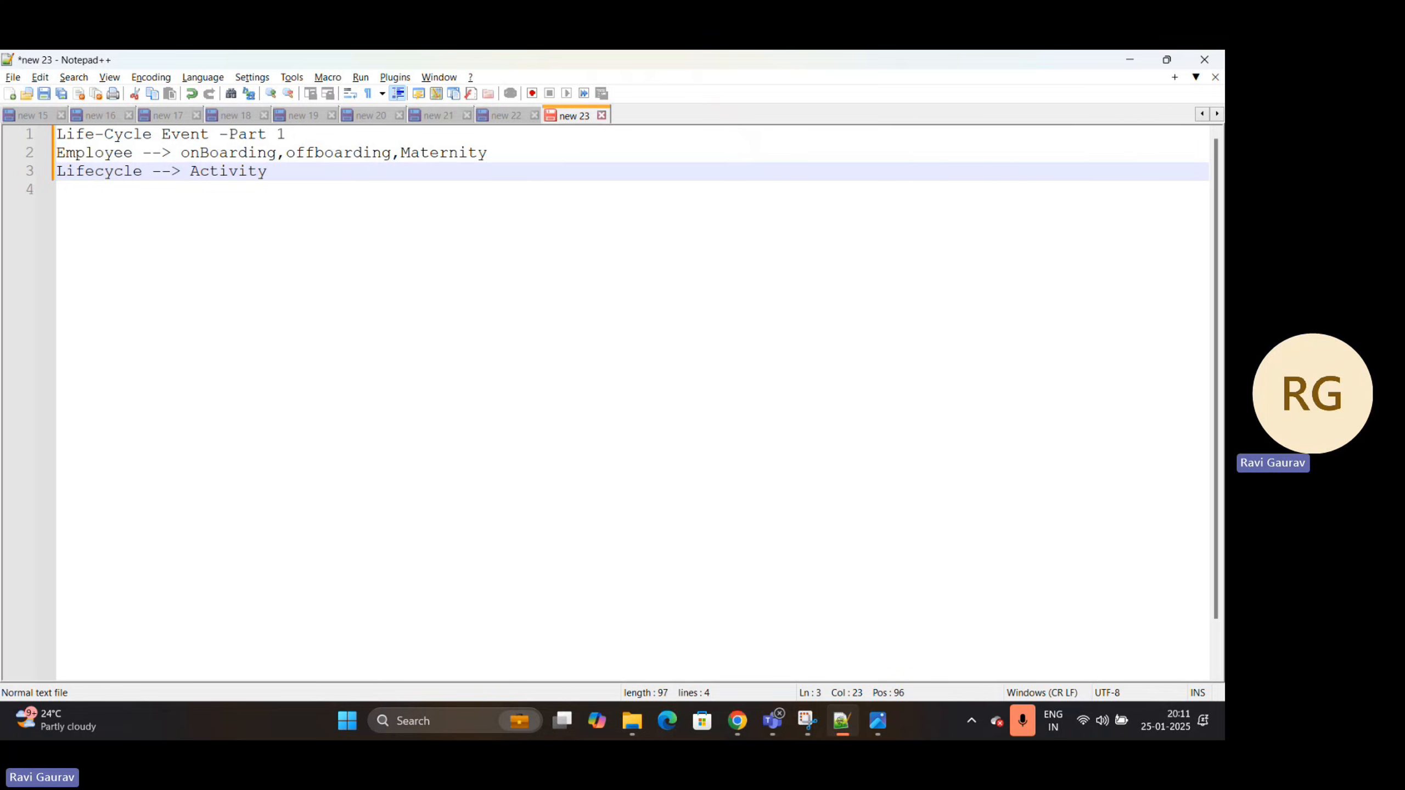
text( -->)
Return to the New Hire Onboarding (Demo) record in the browser and examine its activity sets, including Pre-Hire, Pre-boarding and Day 1
key(alt+Tab)
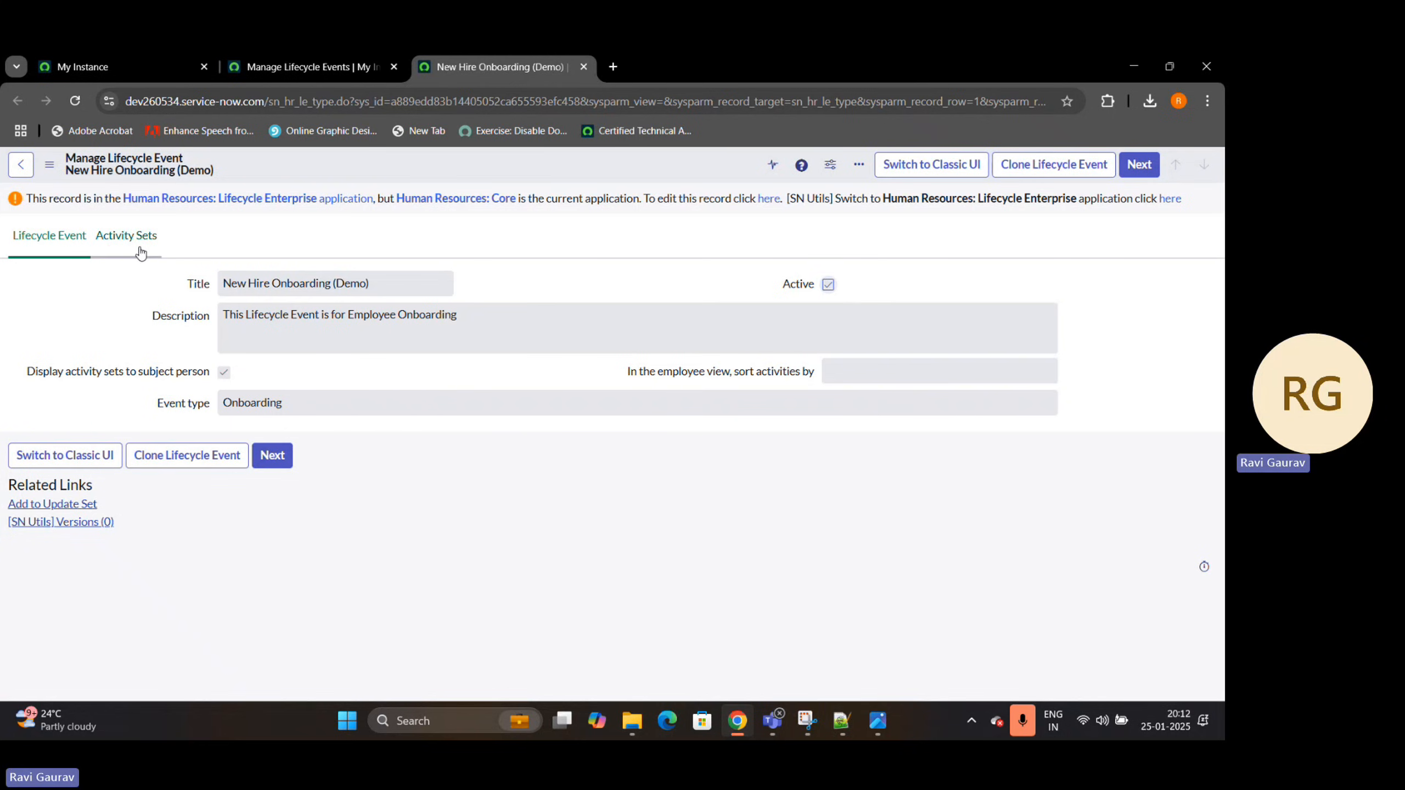
click(123, 250)
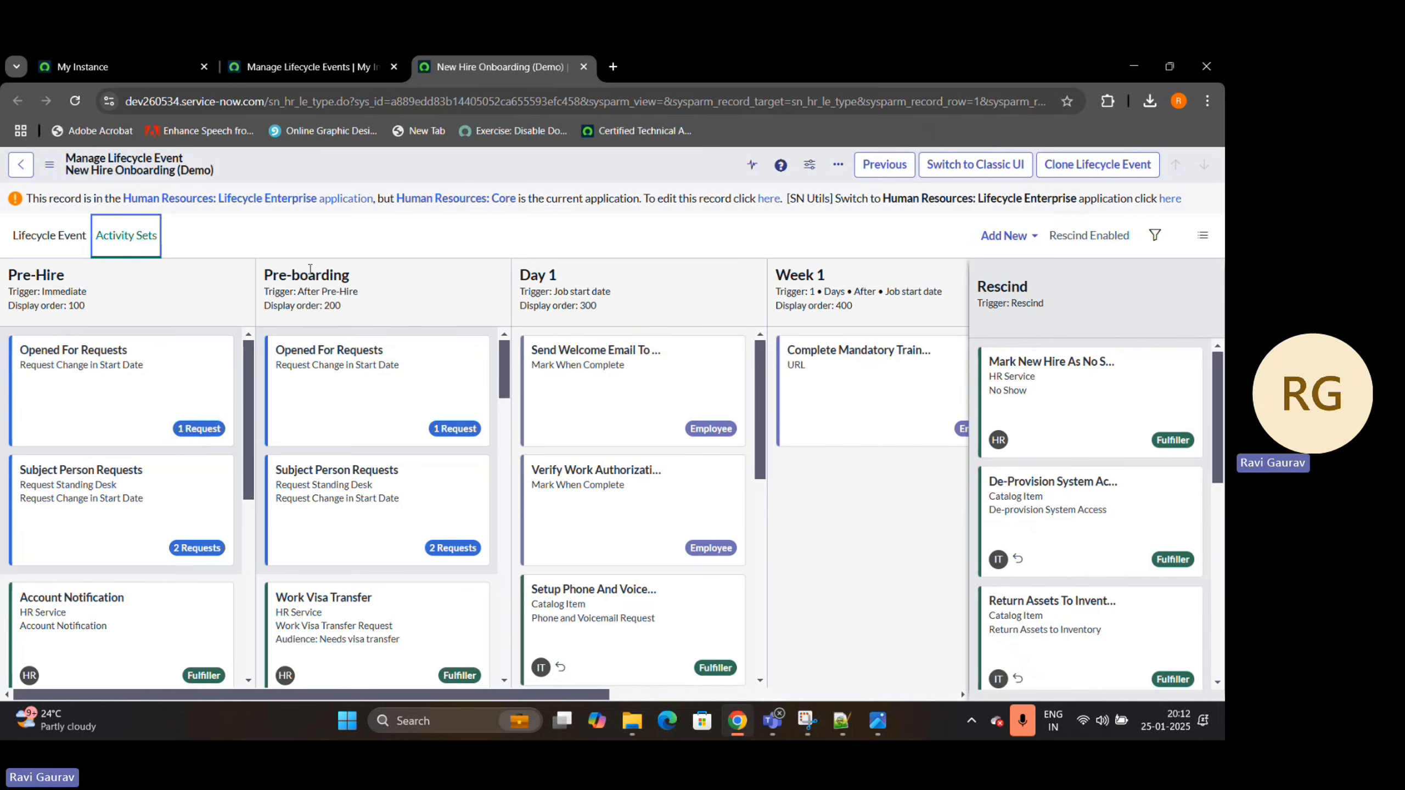
drag(67, 275, 6, 276)
drag(354, 276, 263, 276)
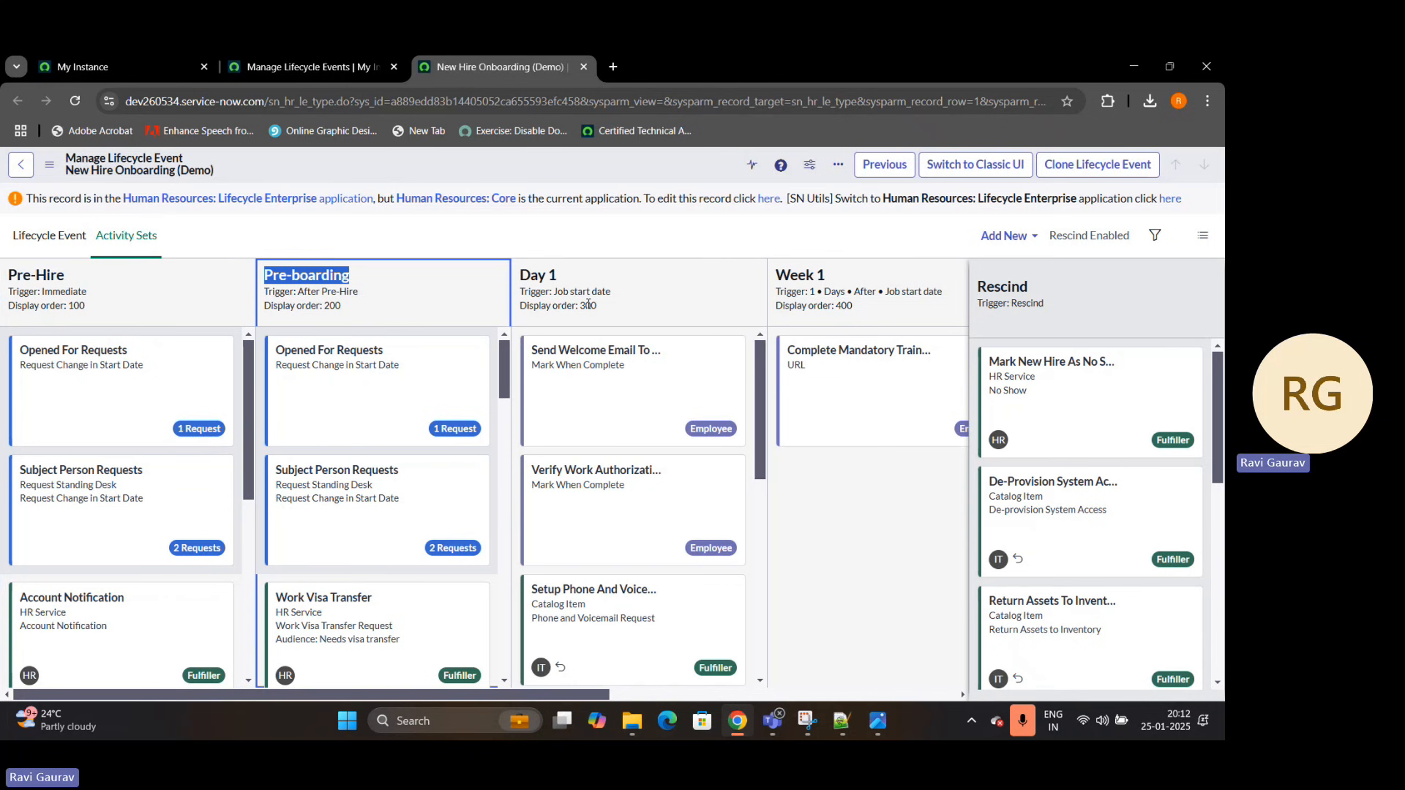
drag(590, 289, 469, 281)
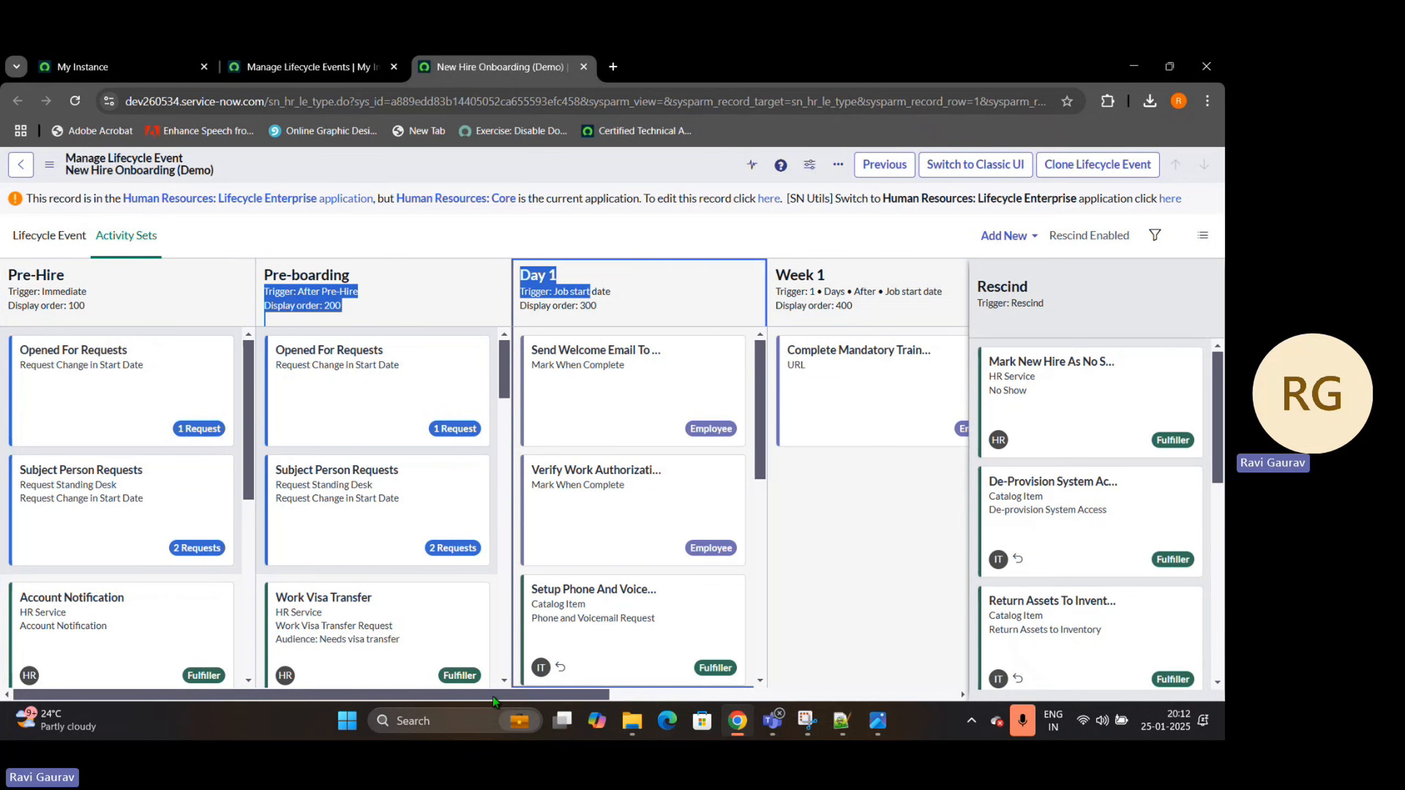
drag(500, 695, 7, 532)
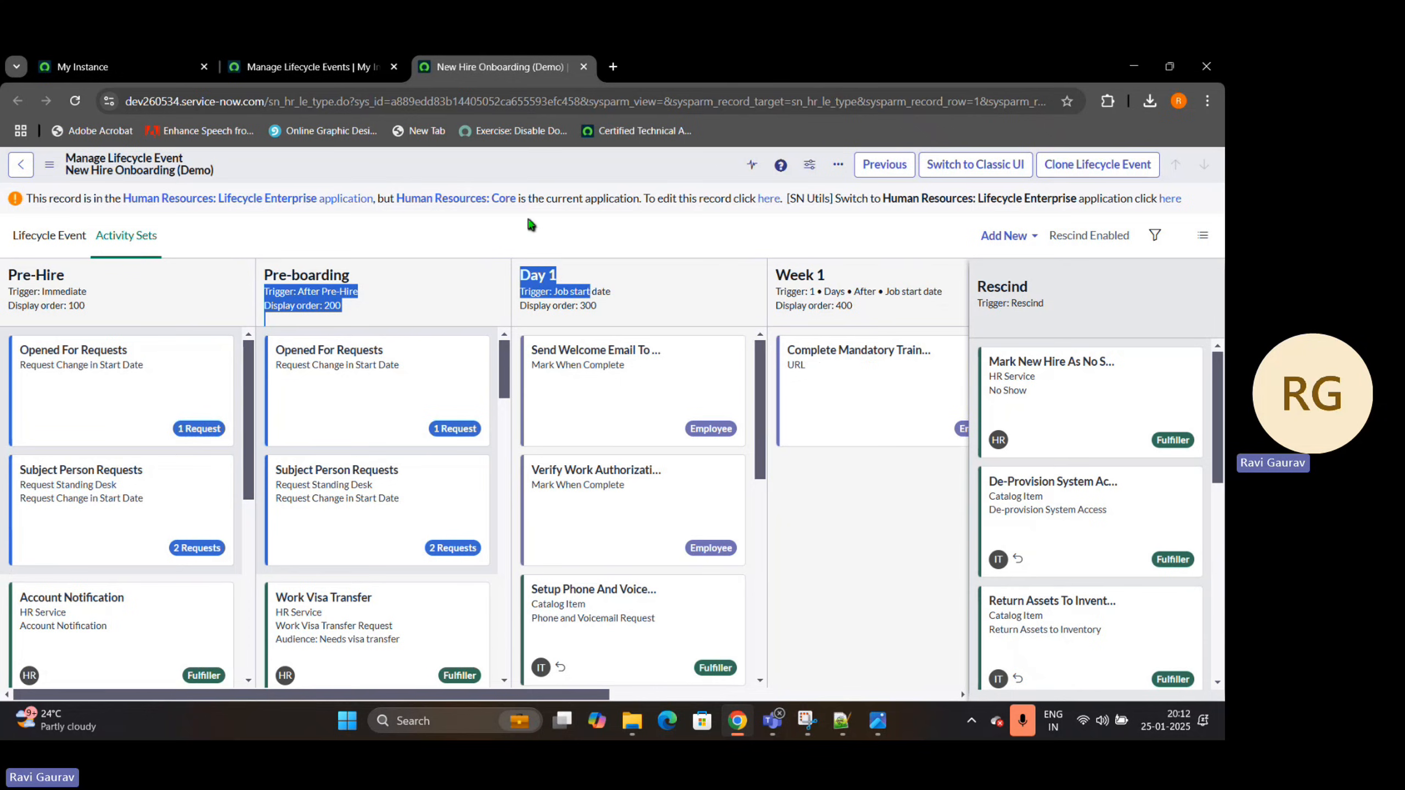
click(520, 253)
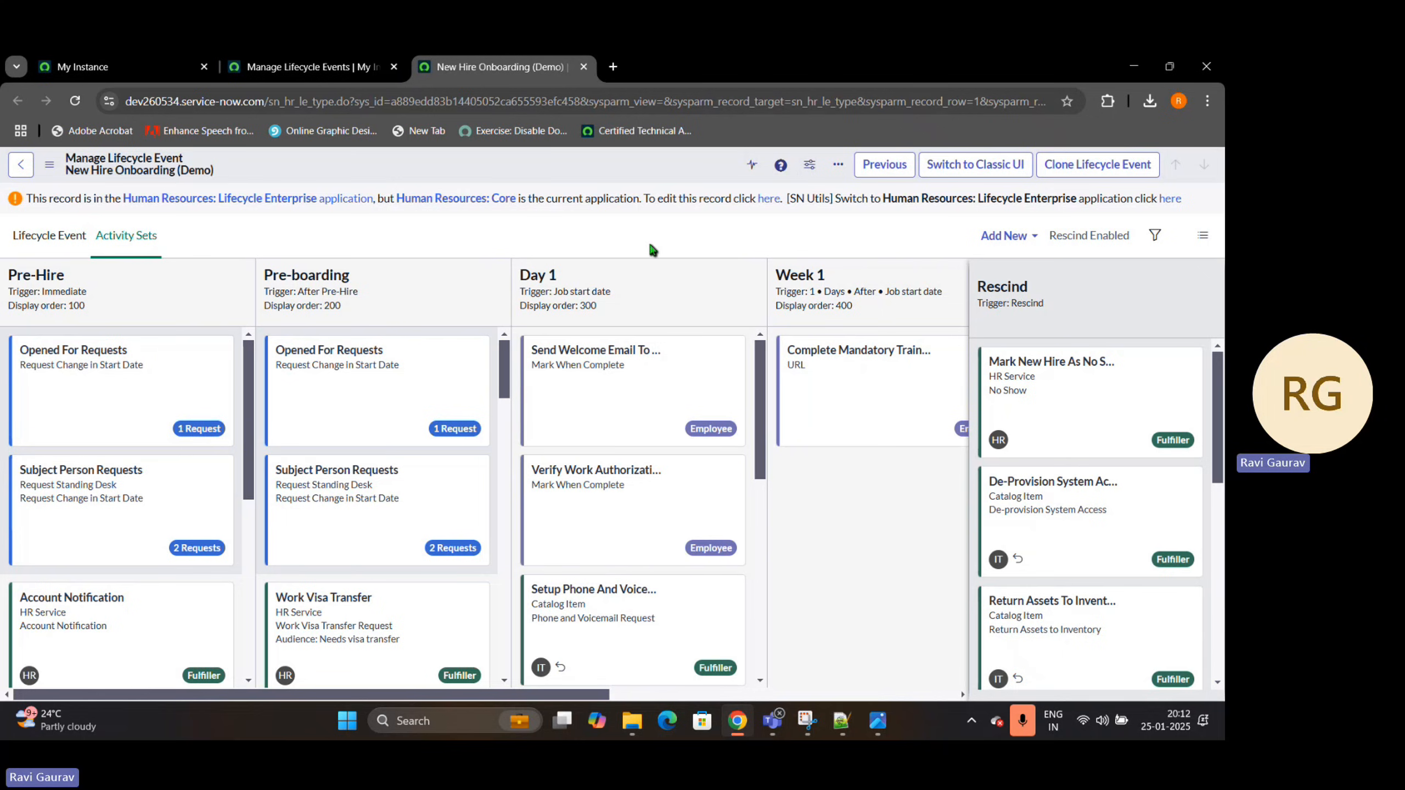
Switch the application scope to Human Resources: Lifecycle Enterprise, check it on the instance home page, and return to the New Hire Onboarding (Demo) record
click(1172, 199)
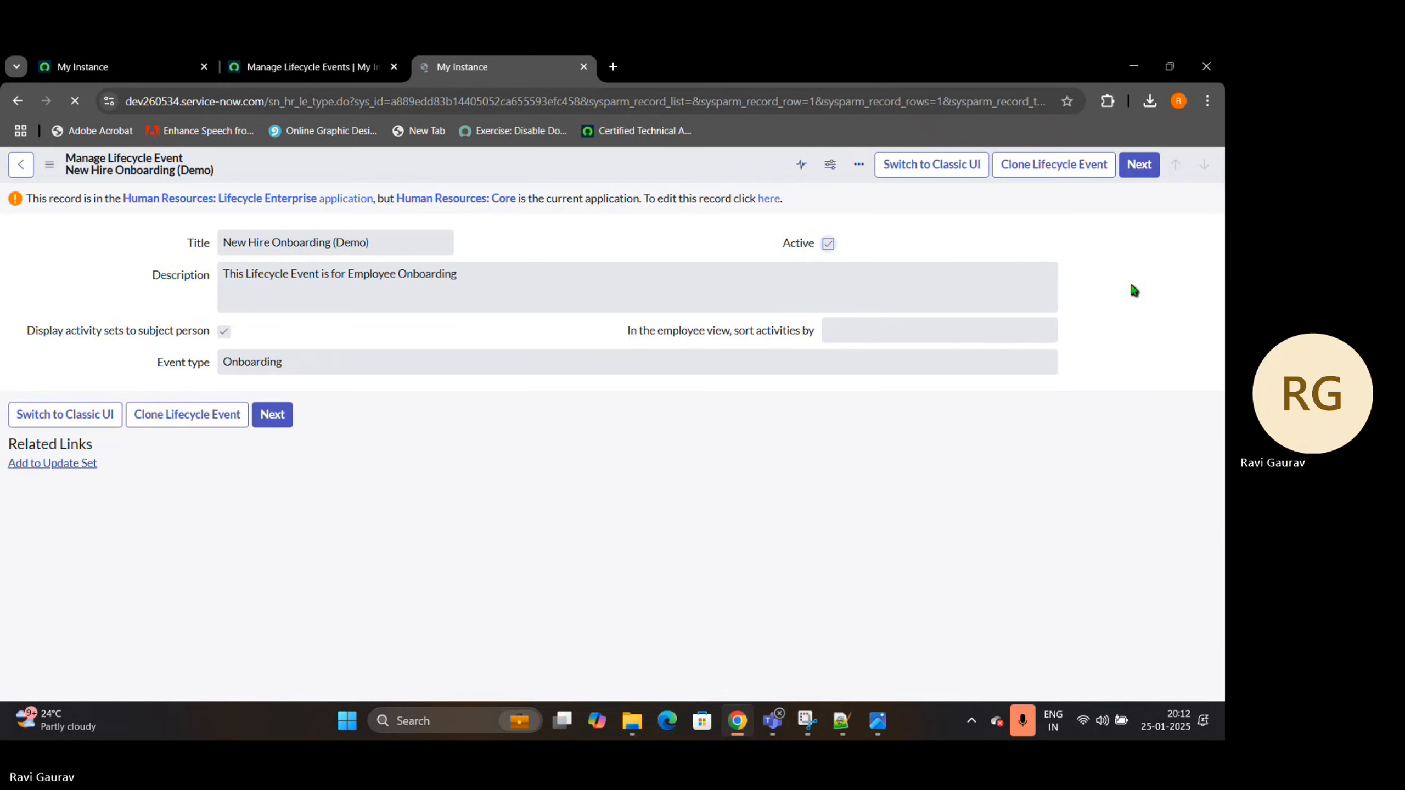
click(1170, 199)
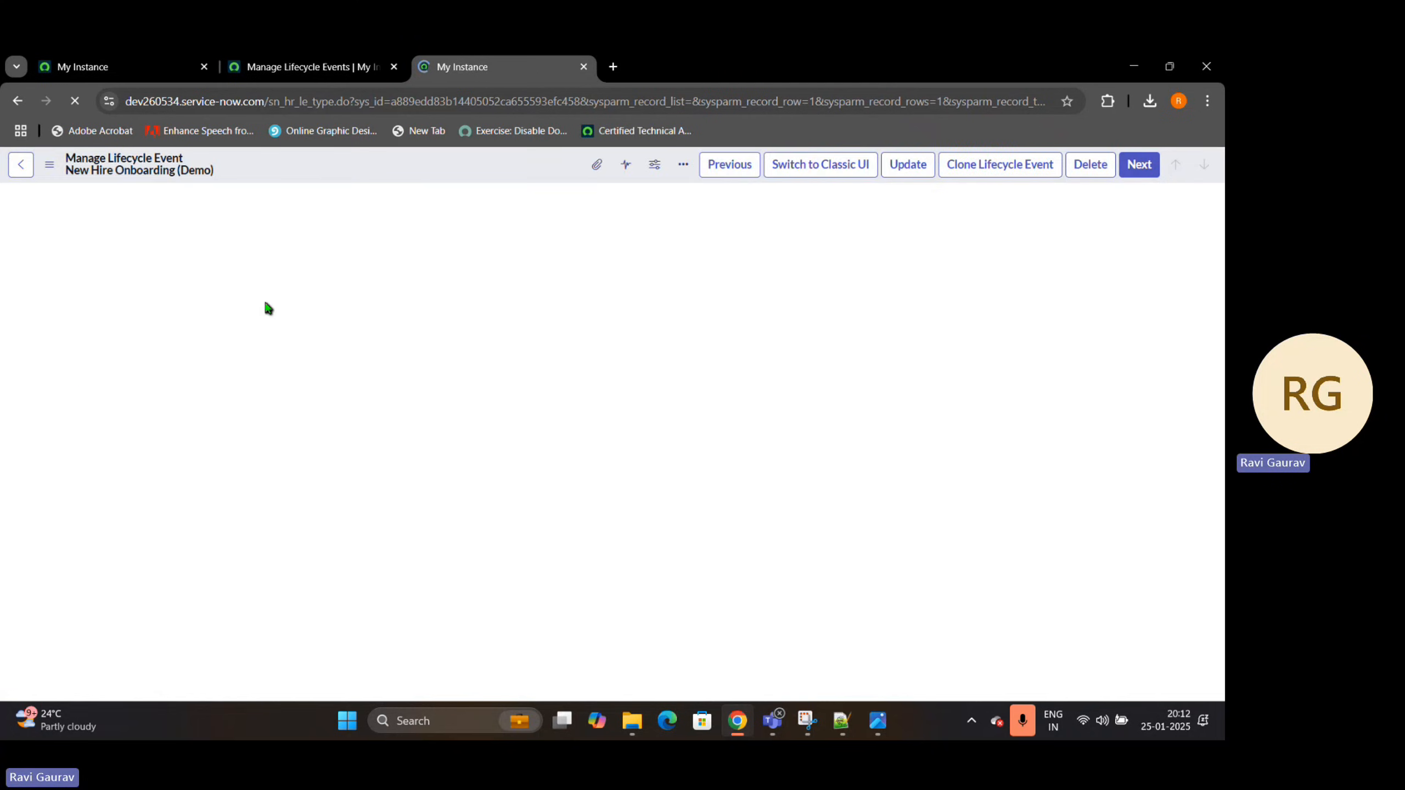
click(100, 60)
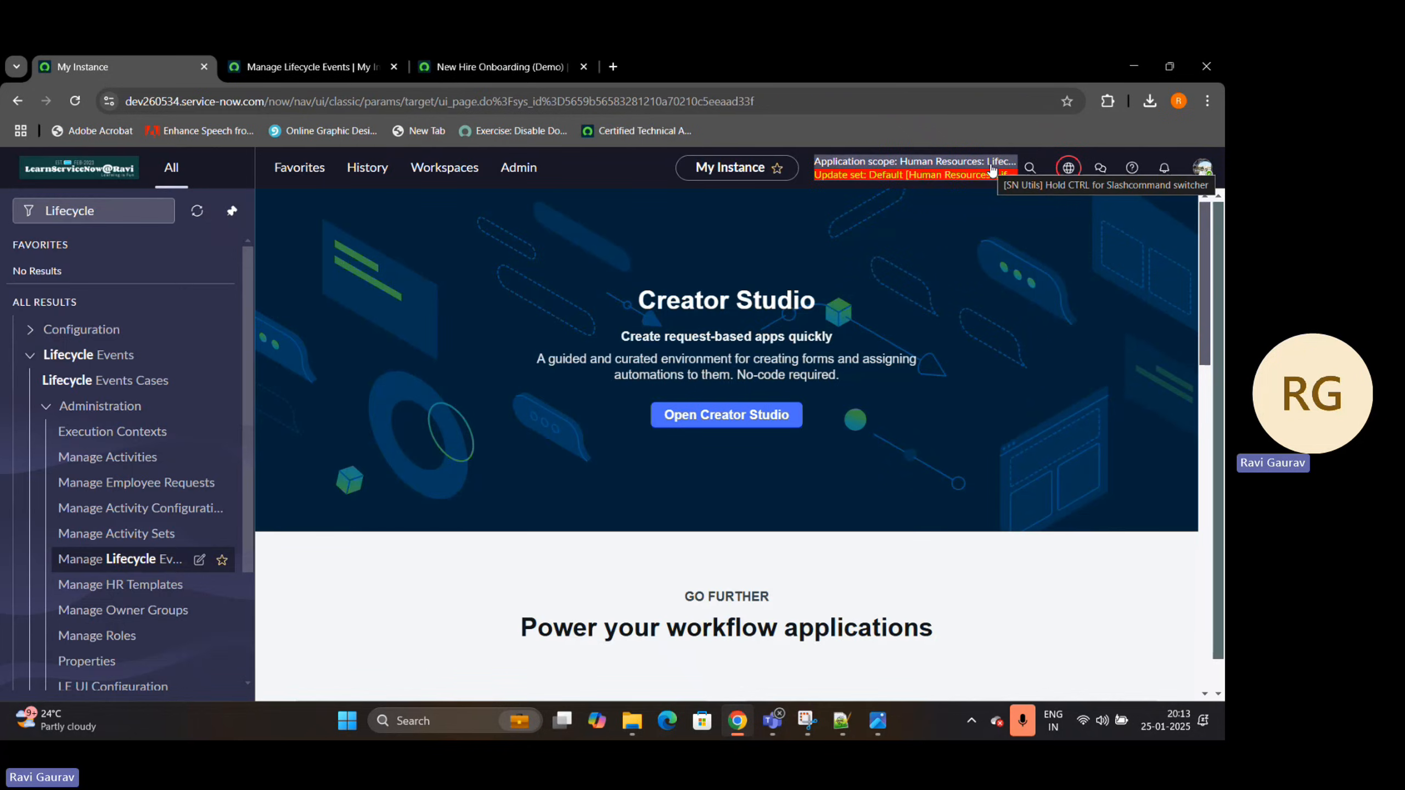
click(487, 66)
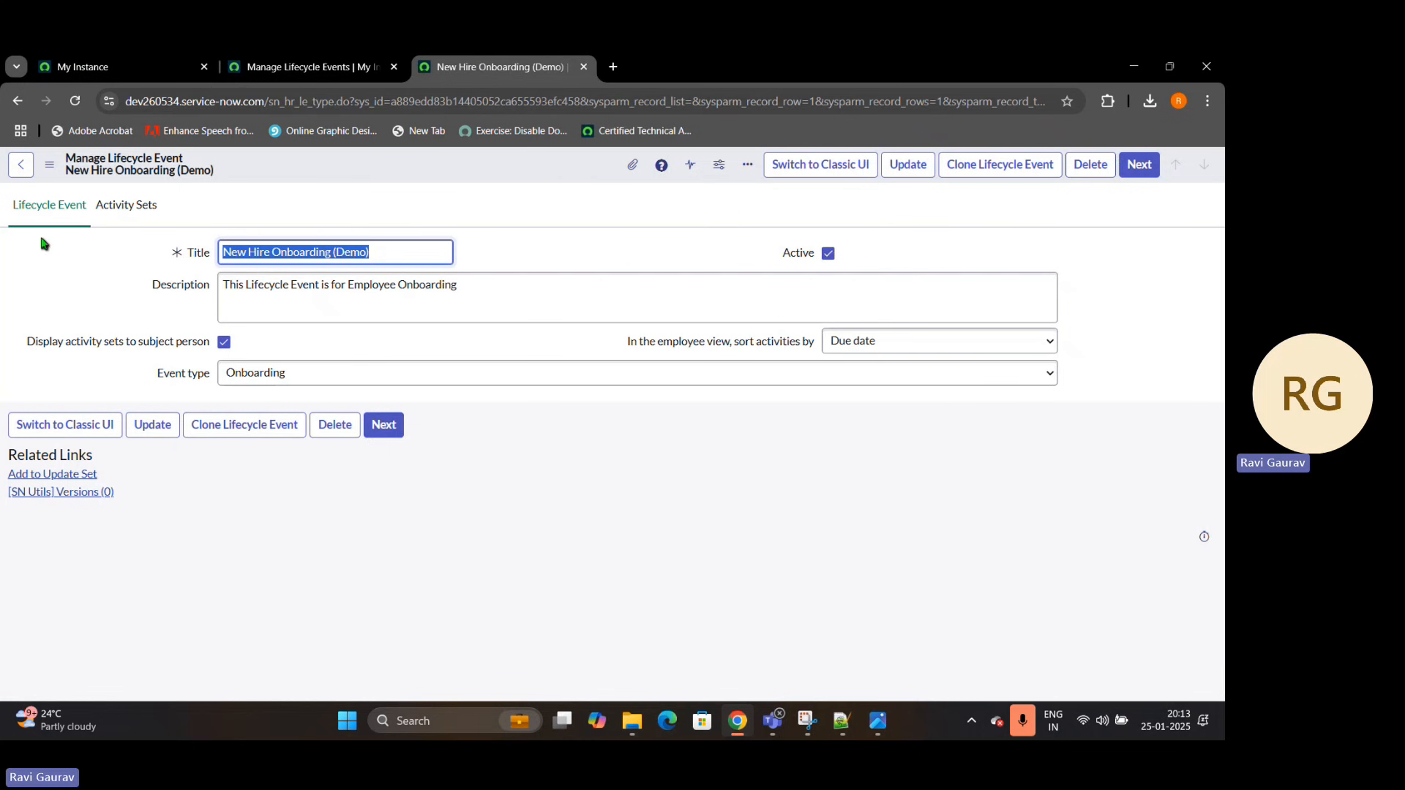
Review the available event types of the New Hire Onboarding (Demo) event and show its editable activity sets
drag(146, 378, 332, 377)
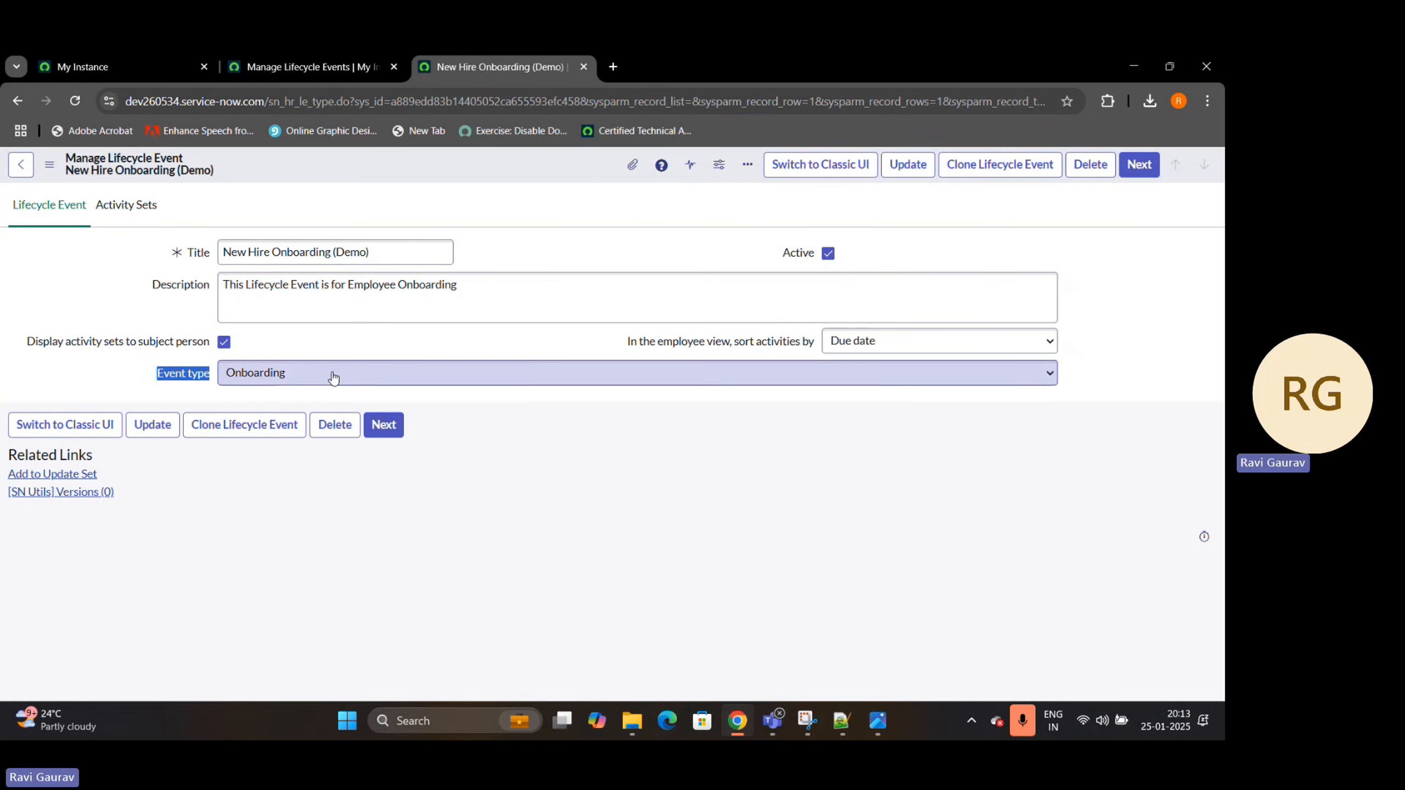
click(334, 378)
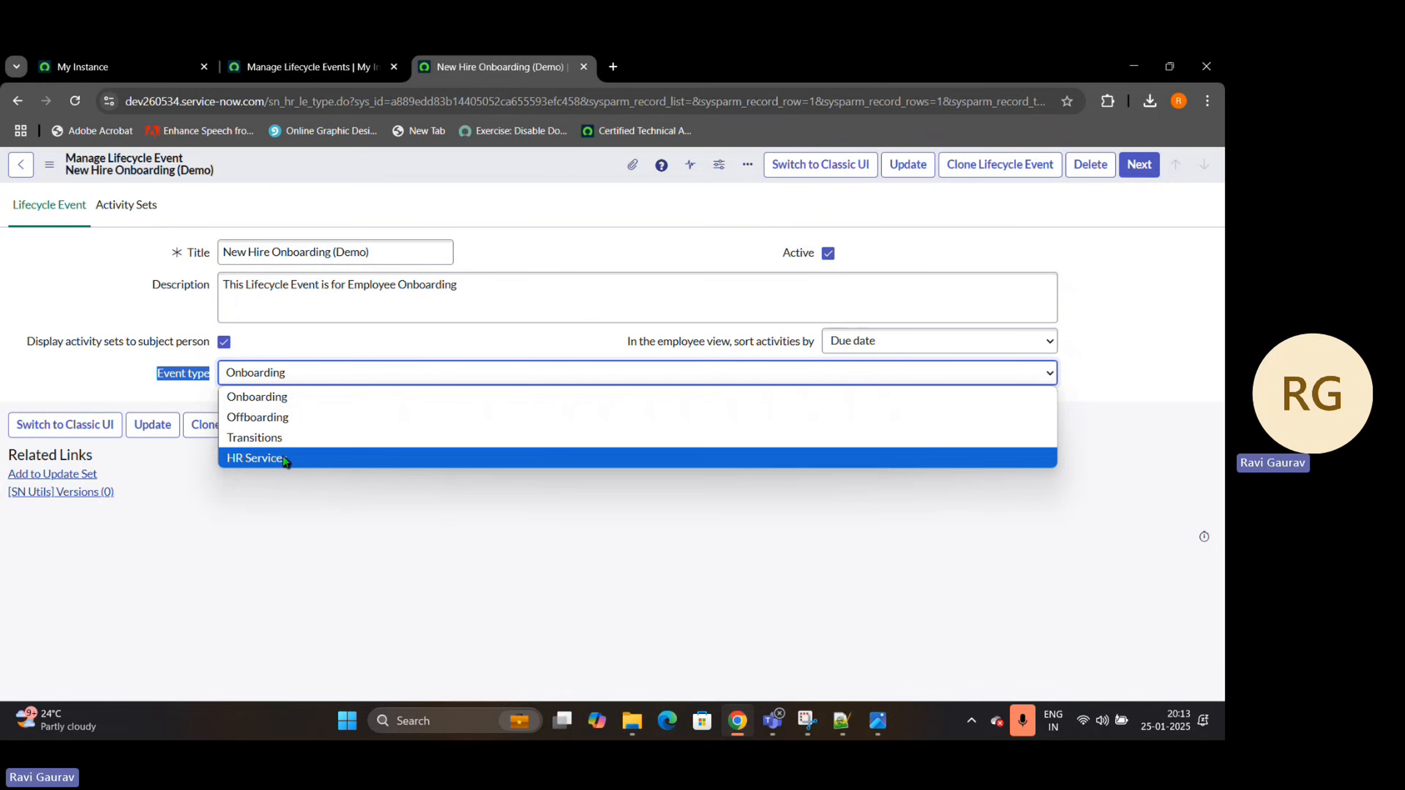
click(258, 535)
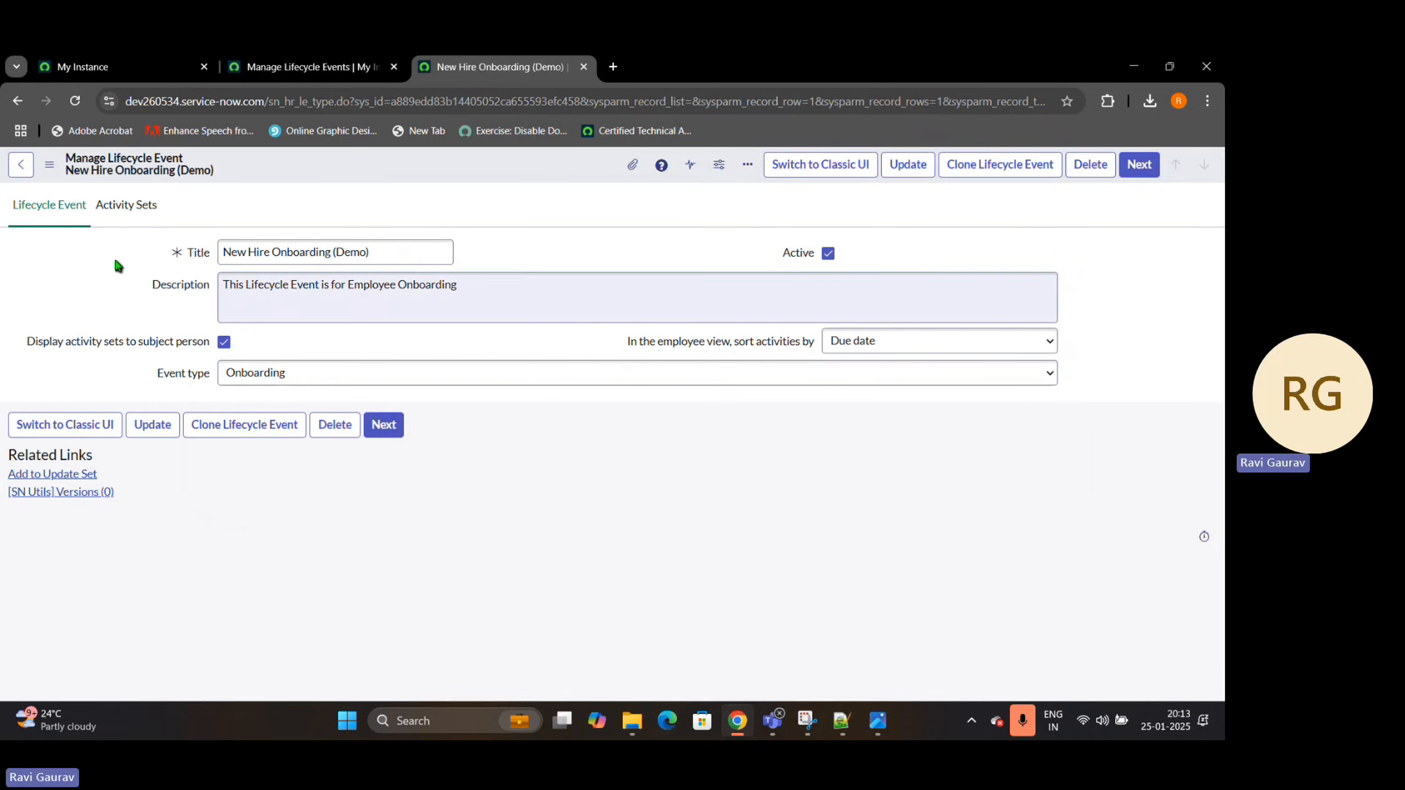
click(126, 205)
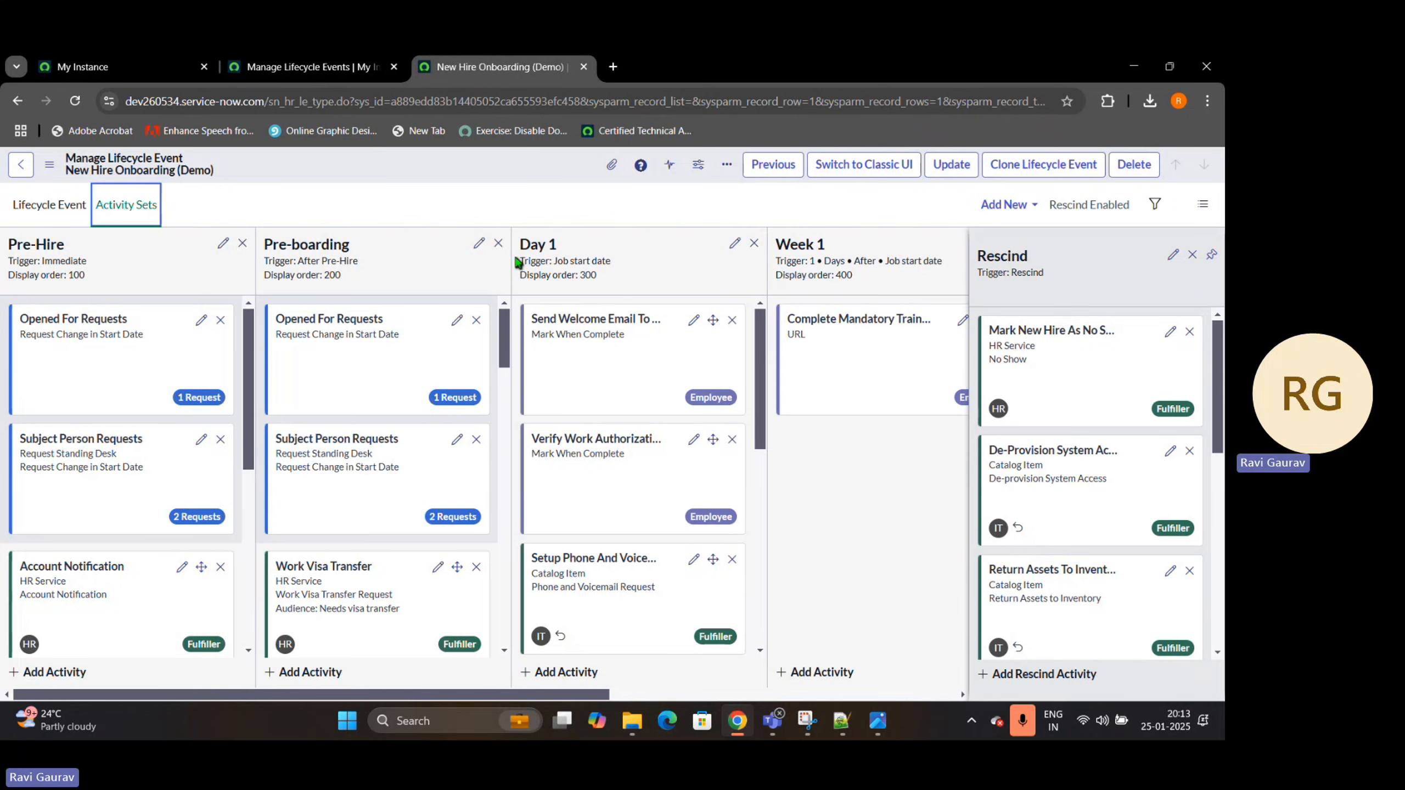
Reopen the Manage Lifecycle Events list in a fresh browser tab, close the old record and list tabs, and start a new lifecycle event
click(88, 66)
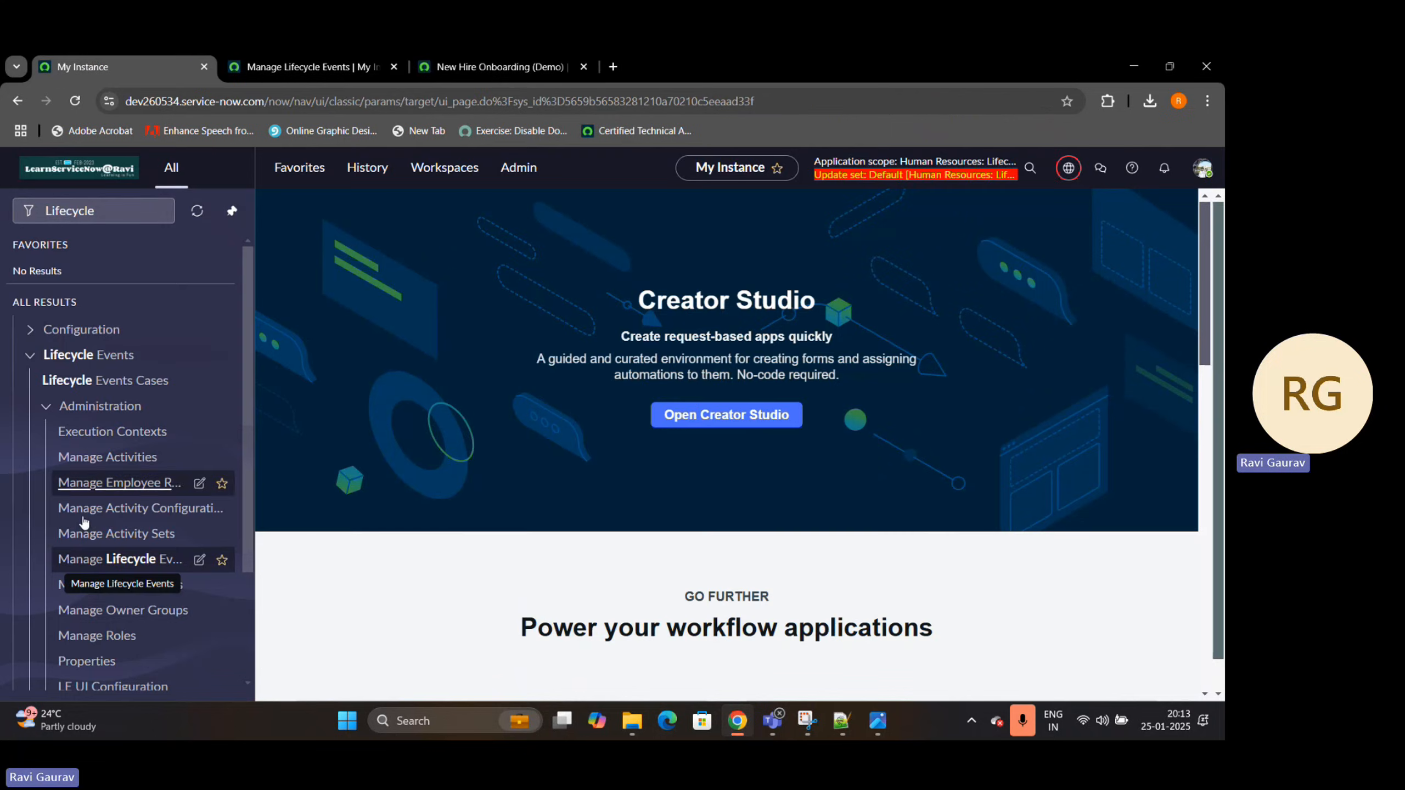
middle_click(95, 564)
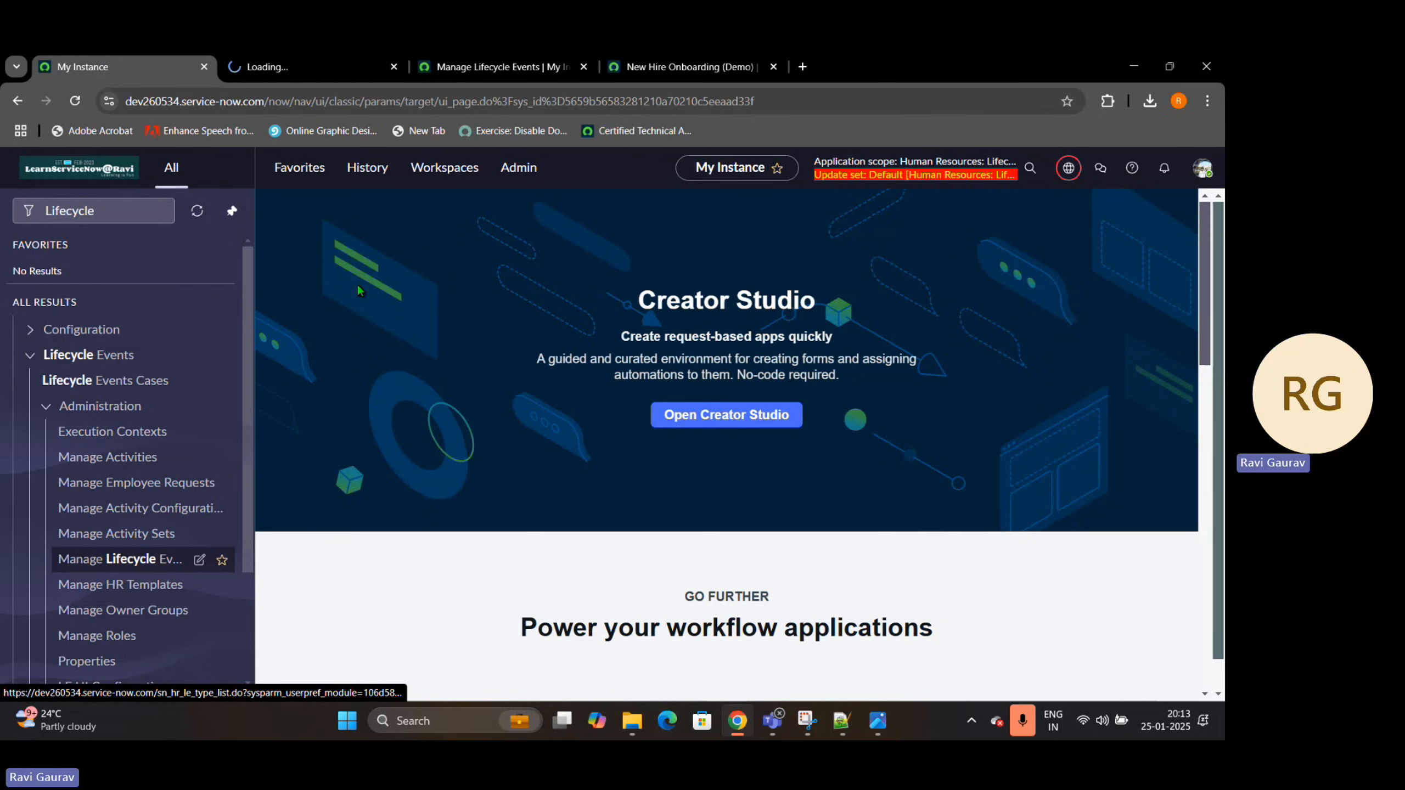
click(583, 67)
click(584, 67)
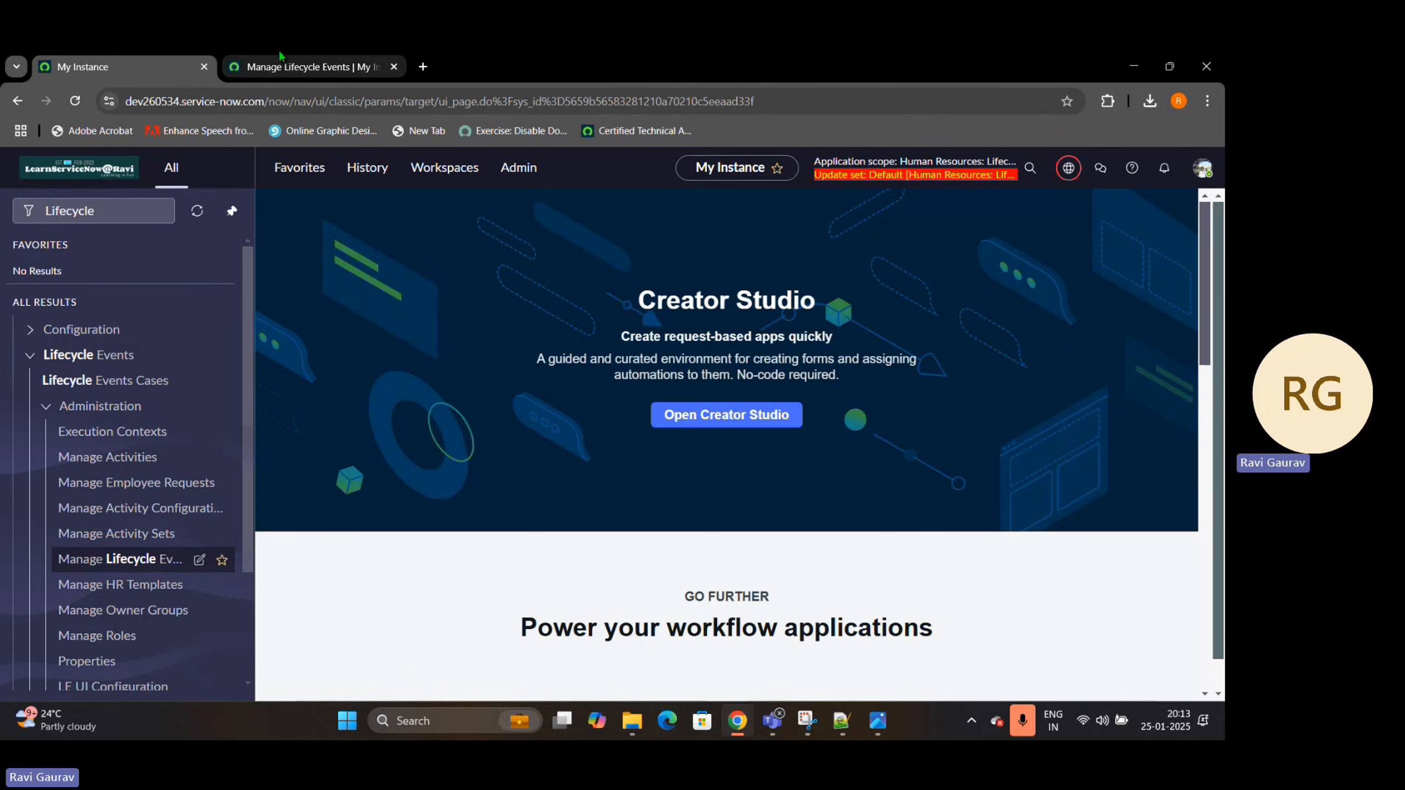
click(310, 67)
click(1197, 166)
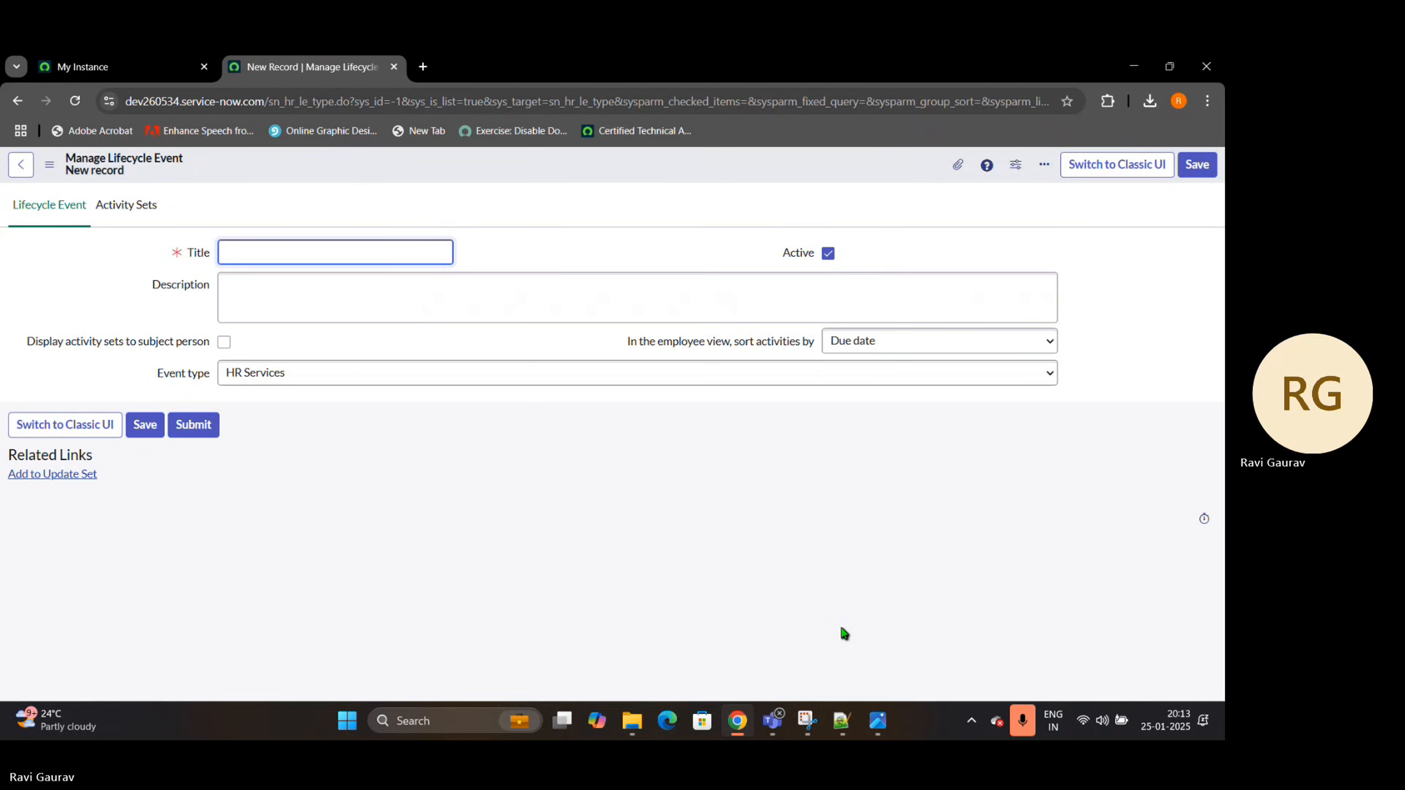
Title the new lifecycle event "Project Onboarding" and describe it as "Delta Airlines project lifecycle"
text(Proje)
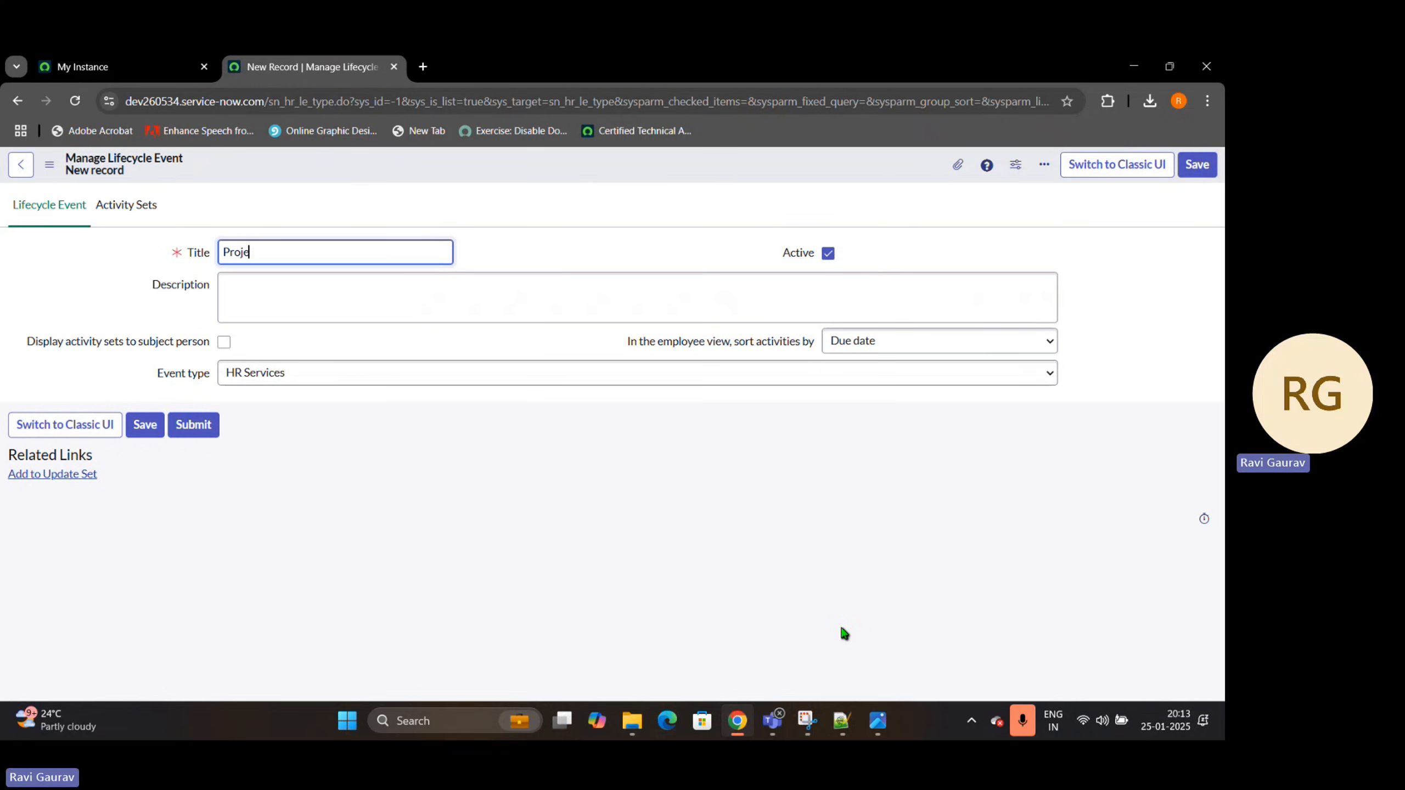
text(ct Onboa)
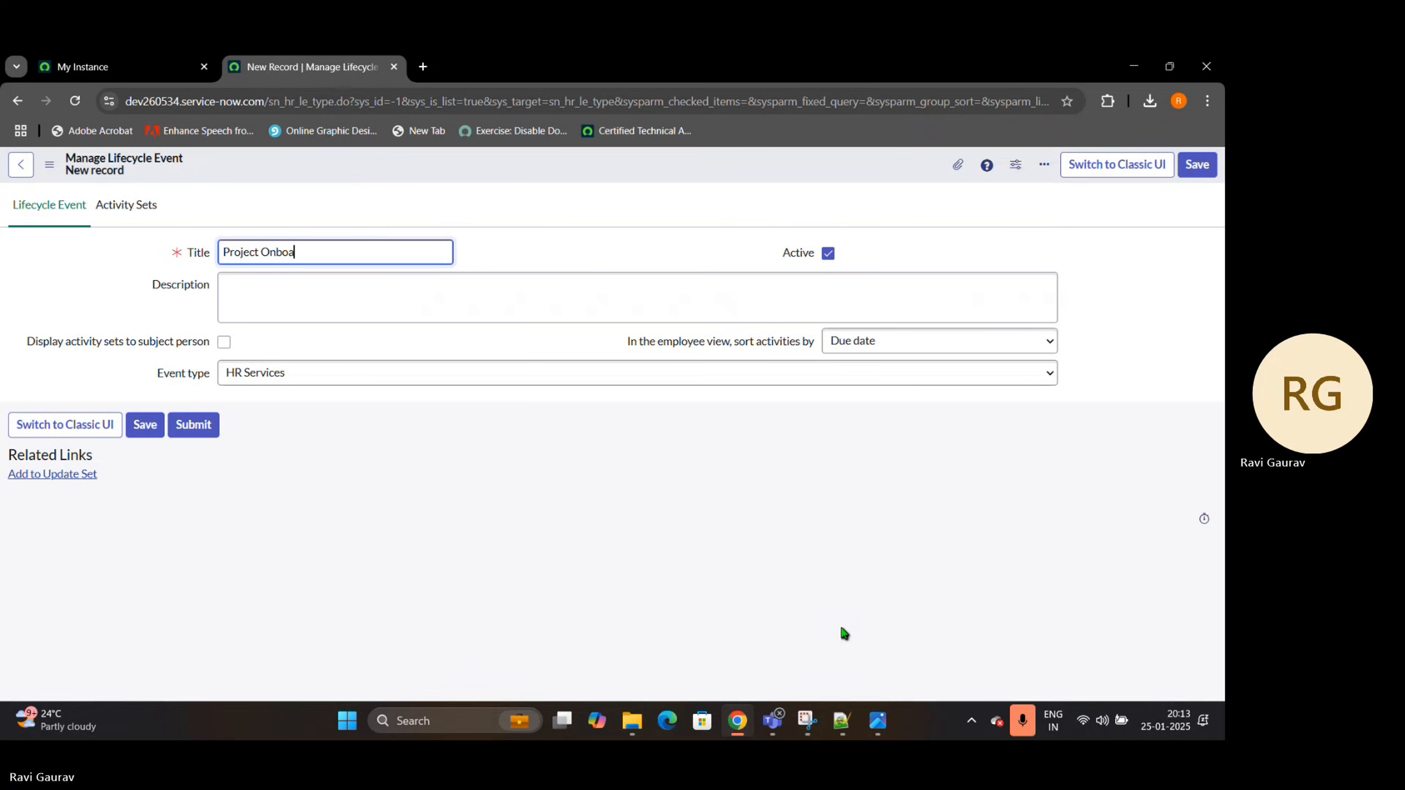
text(rding)
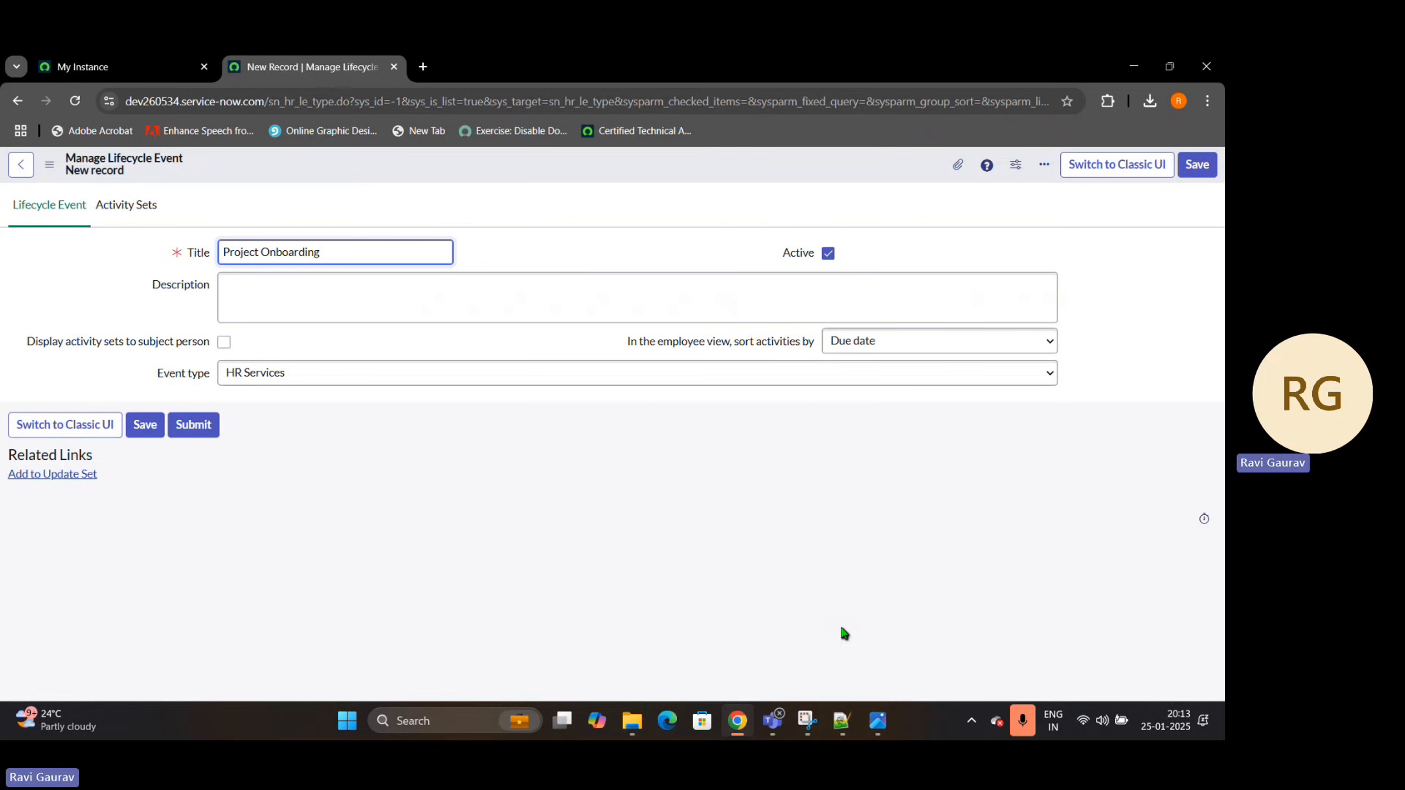
click(575, 559)
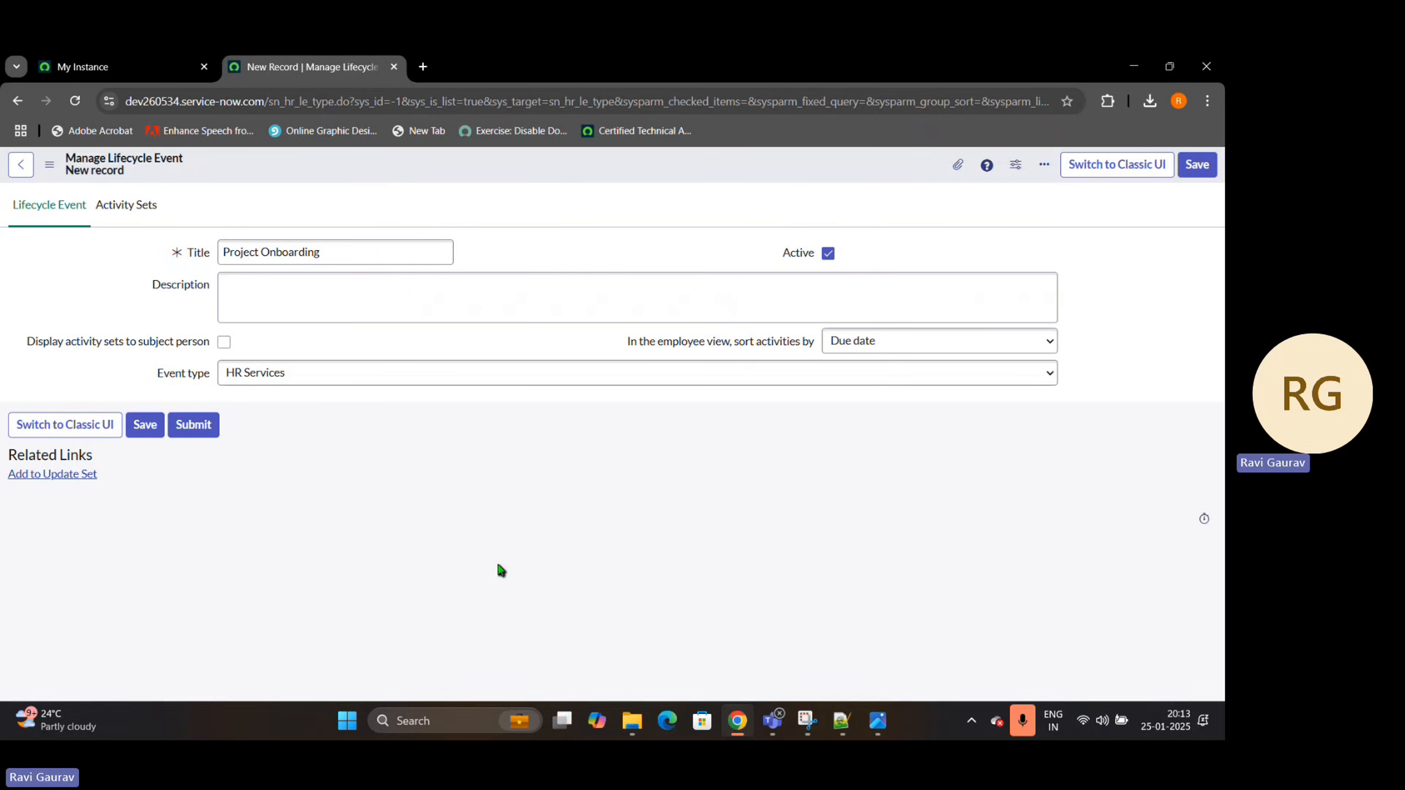
click(424, 304)
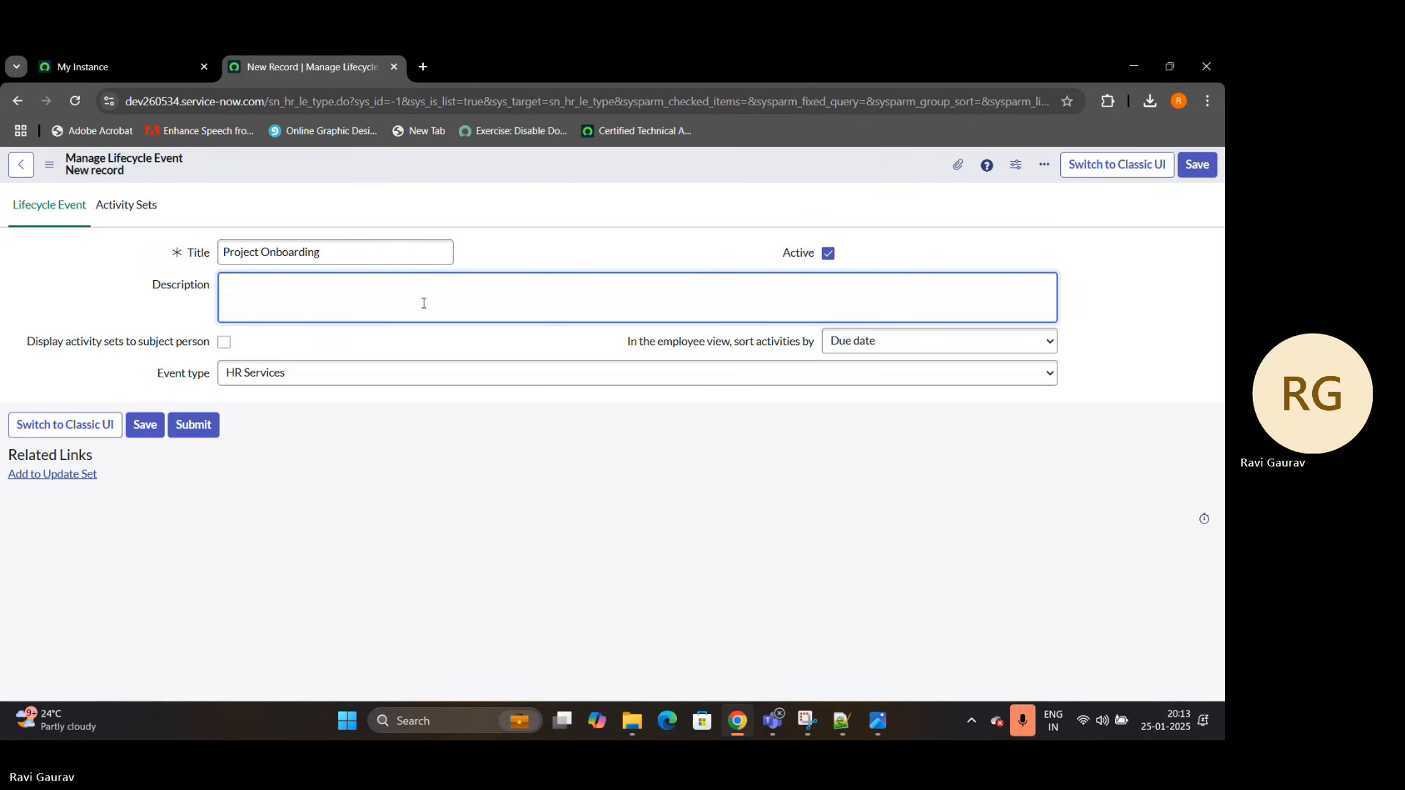
text(Delta)
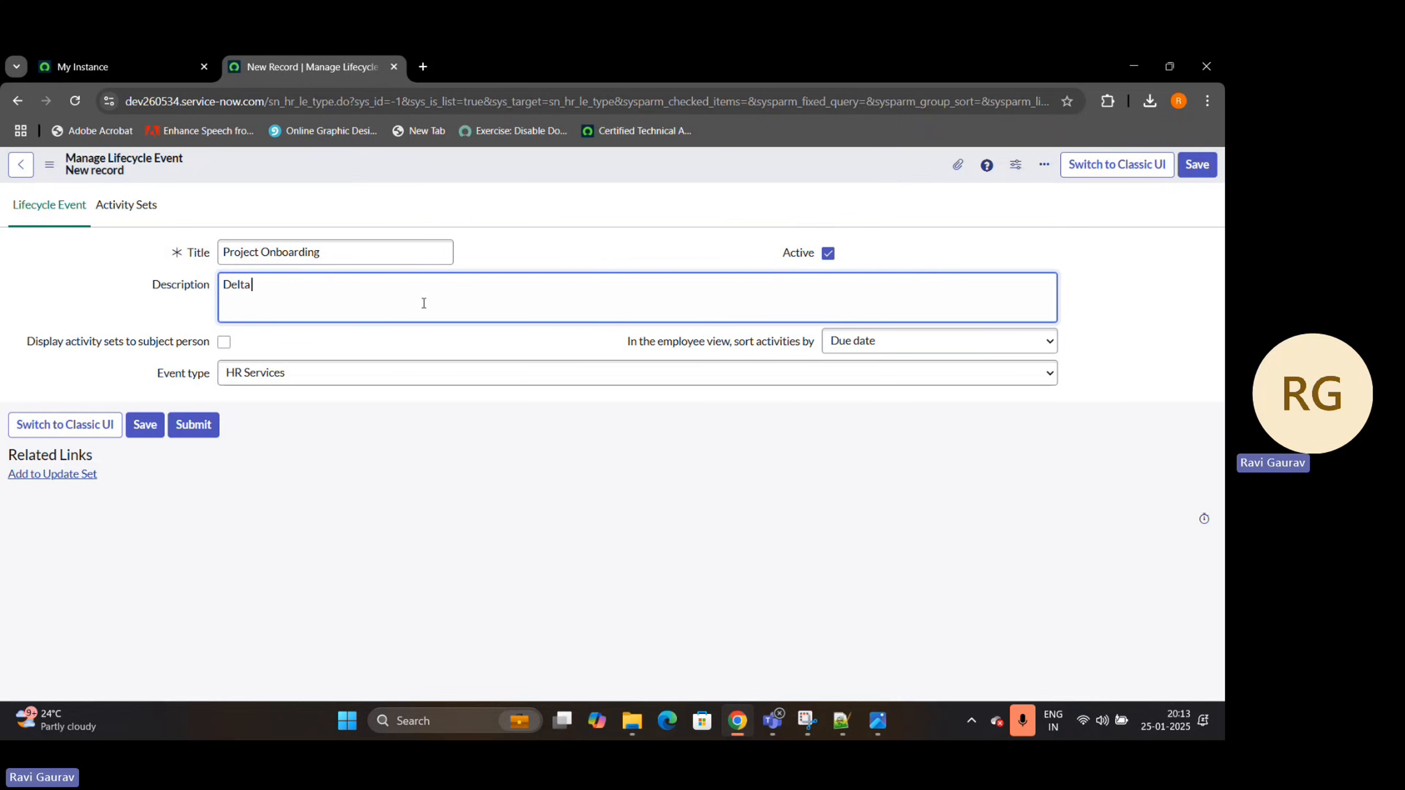
text( Airlines)
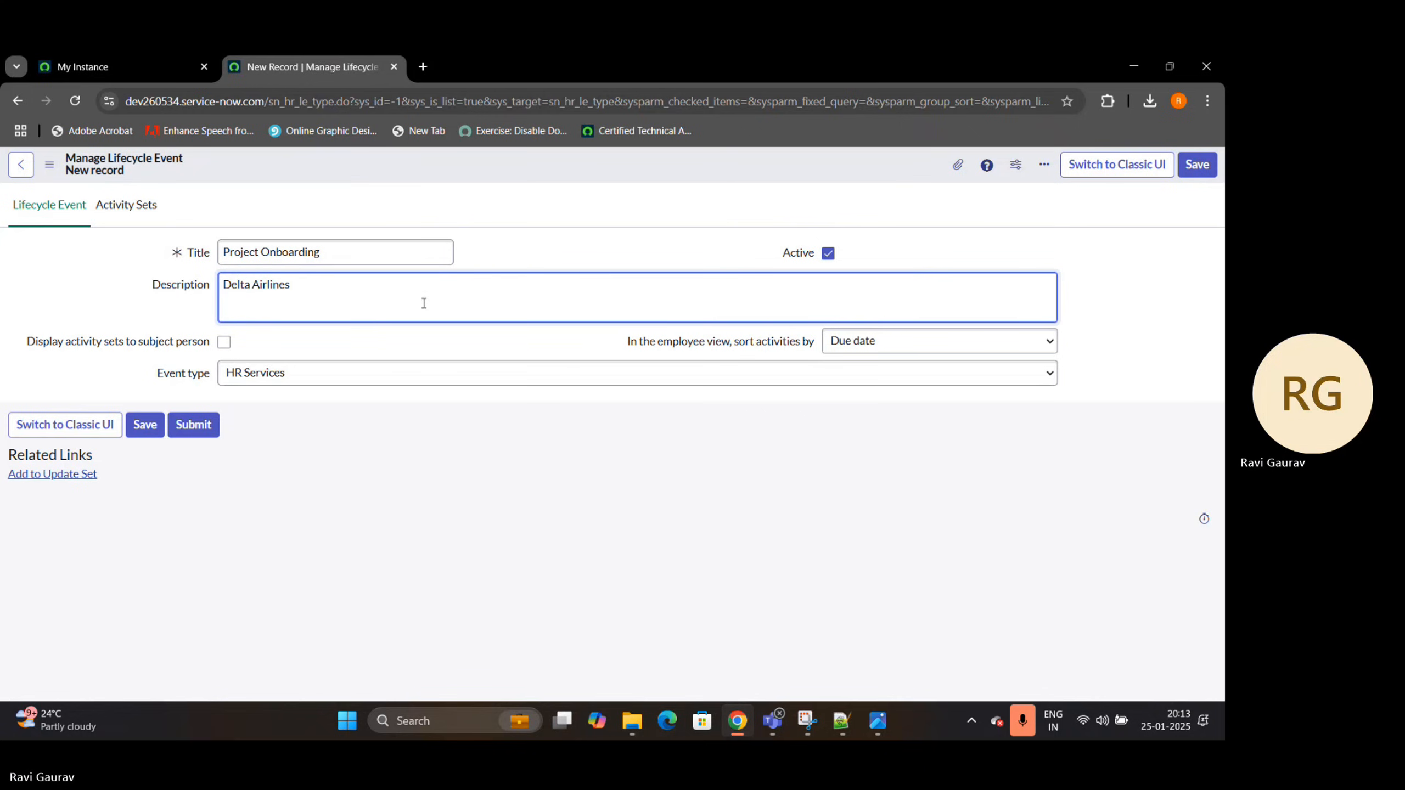
text( project li)
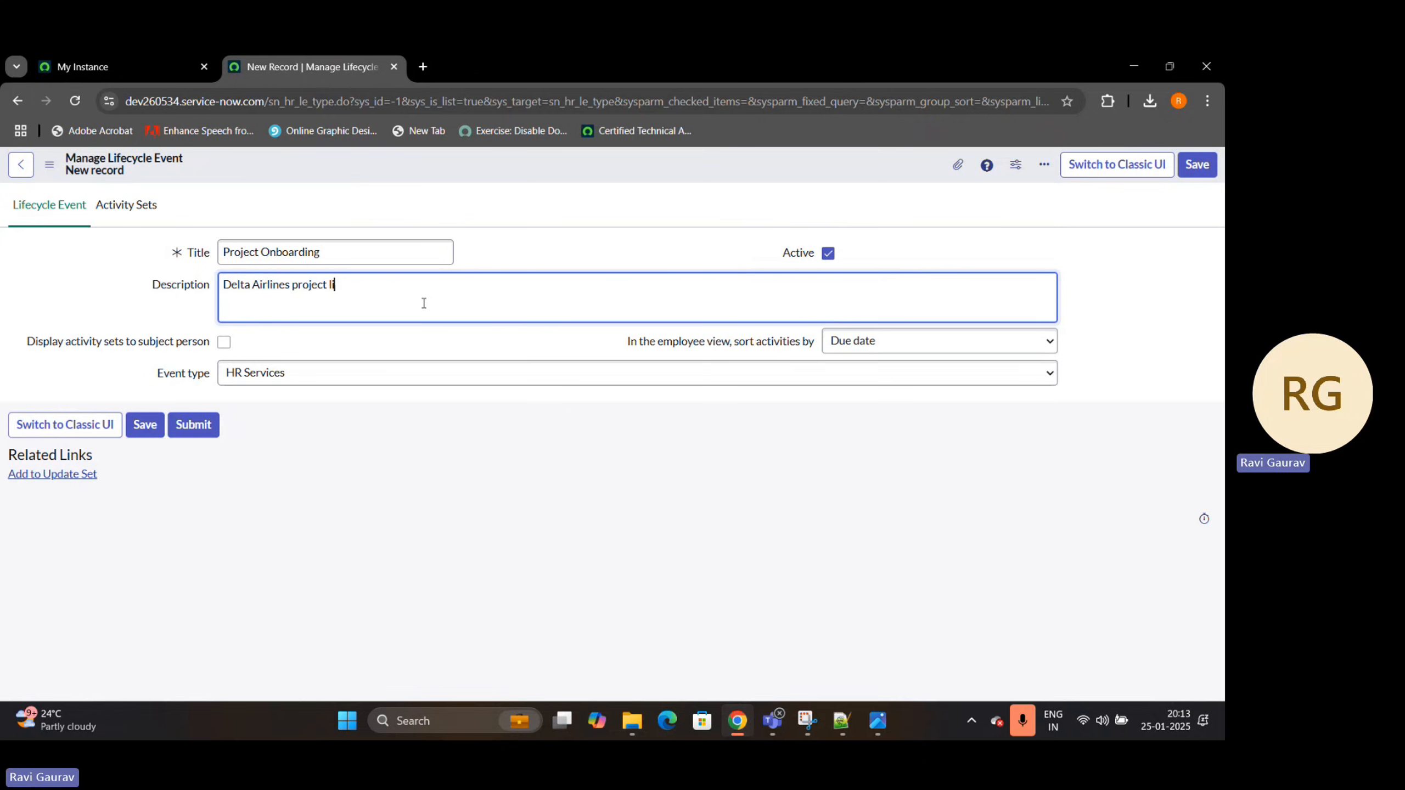
text(fecycle)
Set the event type to Onboarding and save the Project Onboarding lifecycle event while staying on its record
triple_click(159, 379)
click(362, 377)
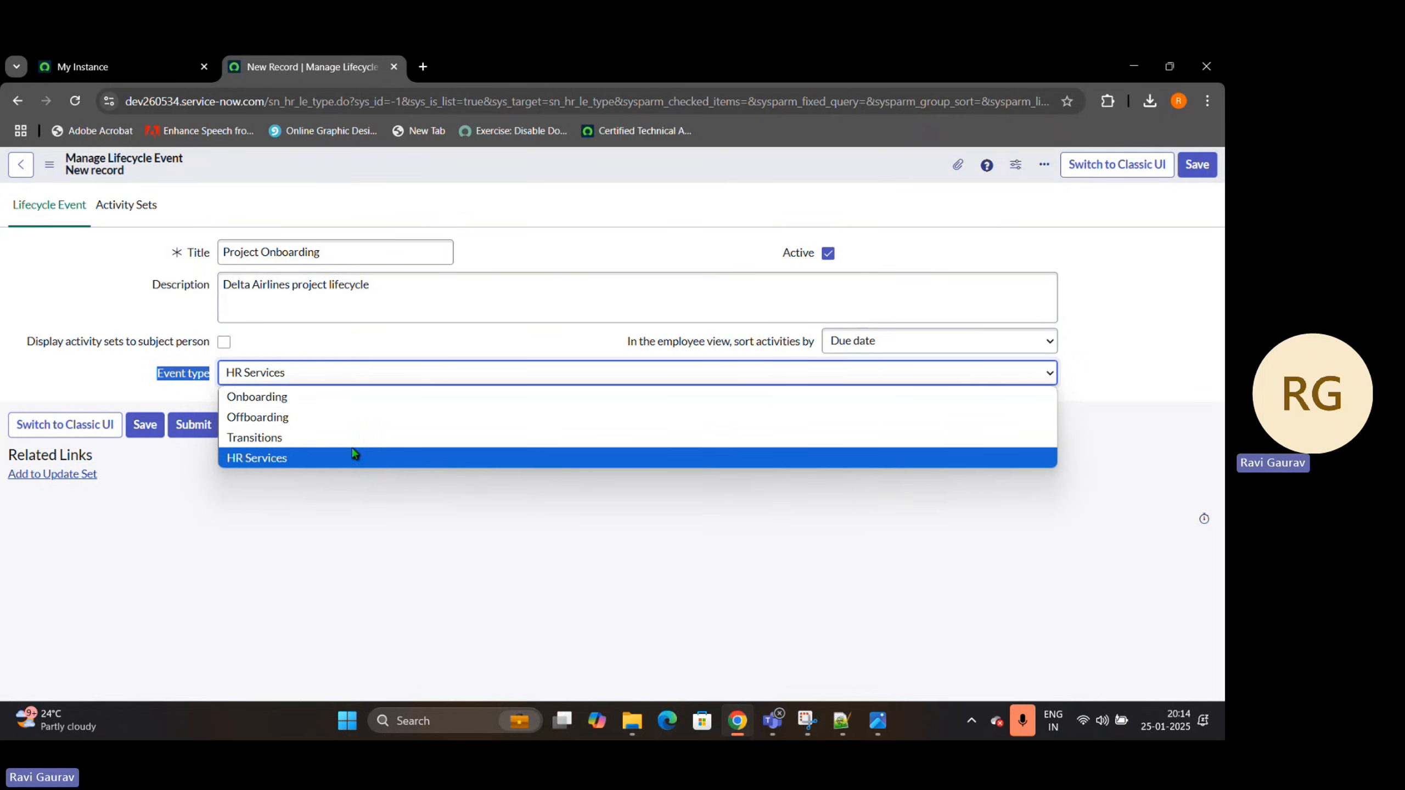
click(283, 400)
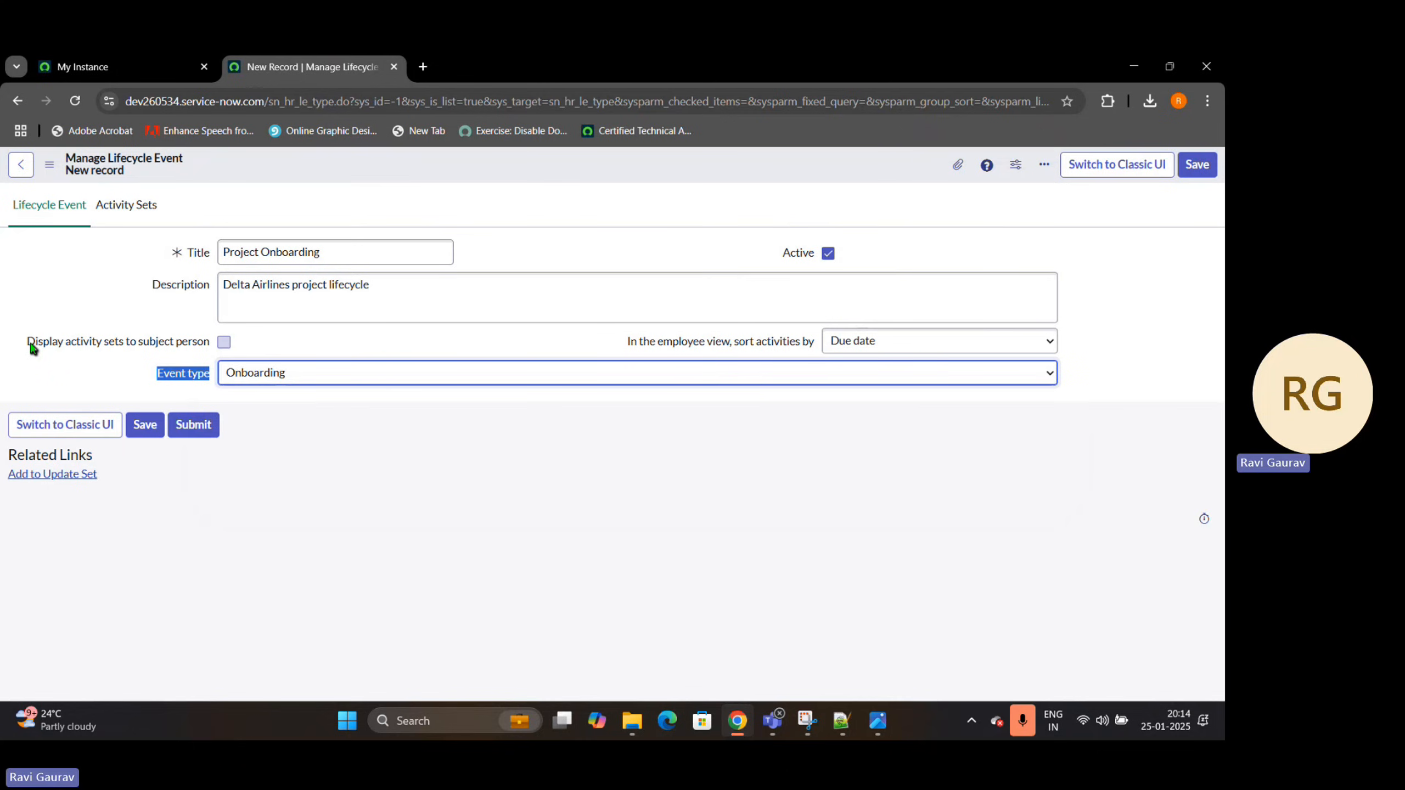
drag(32, 347, 213, 347)
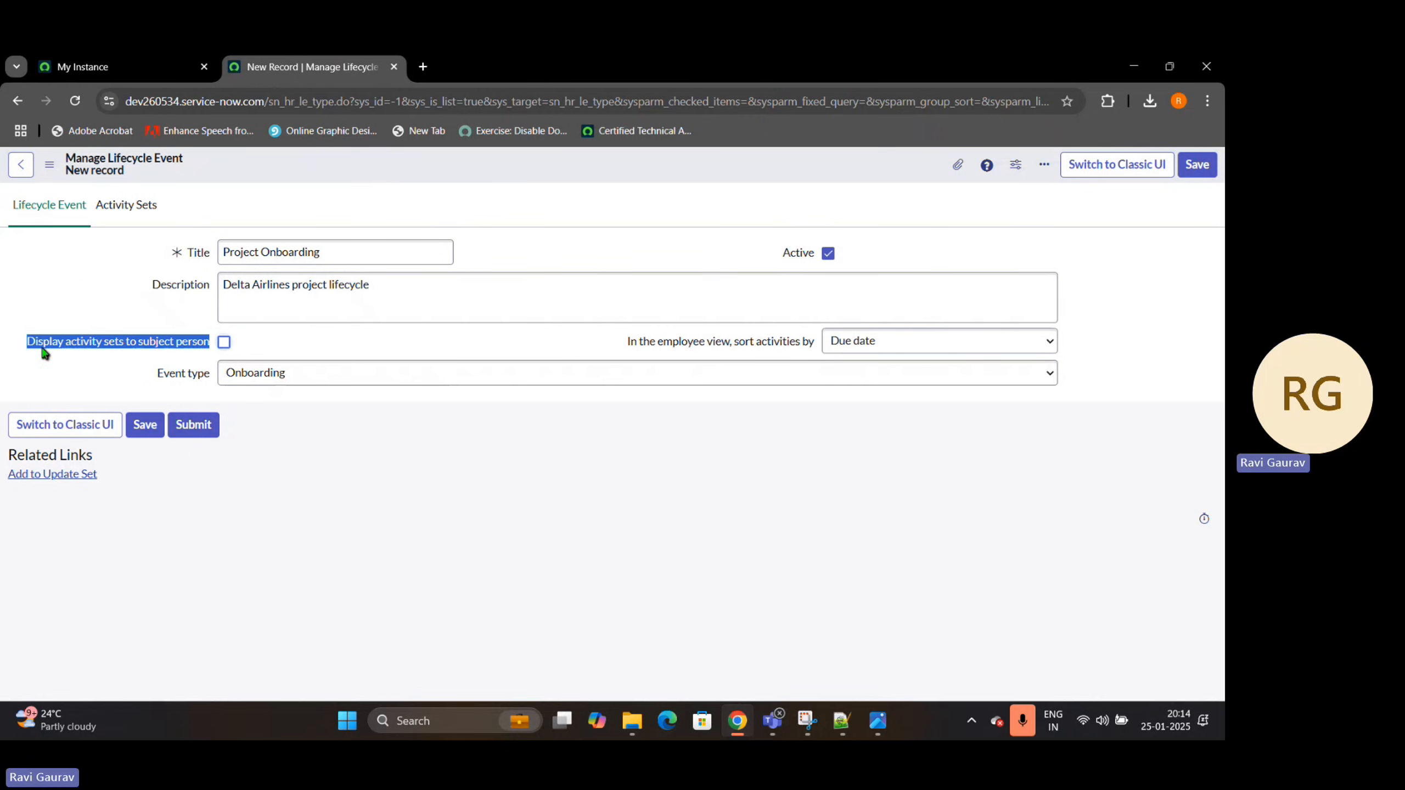
click(47, 371)
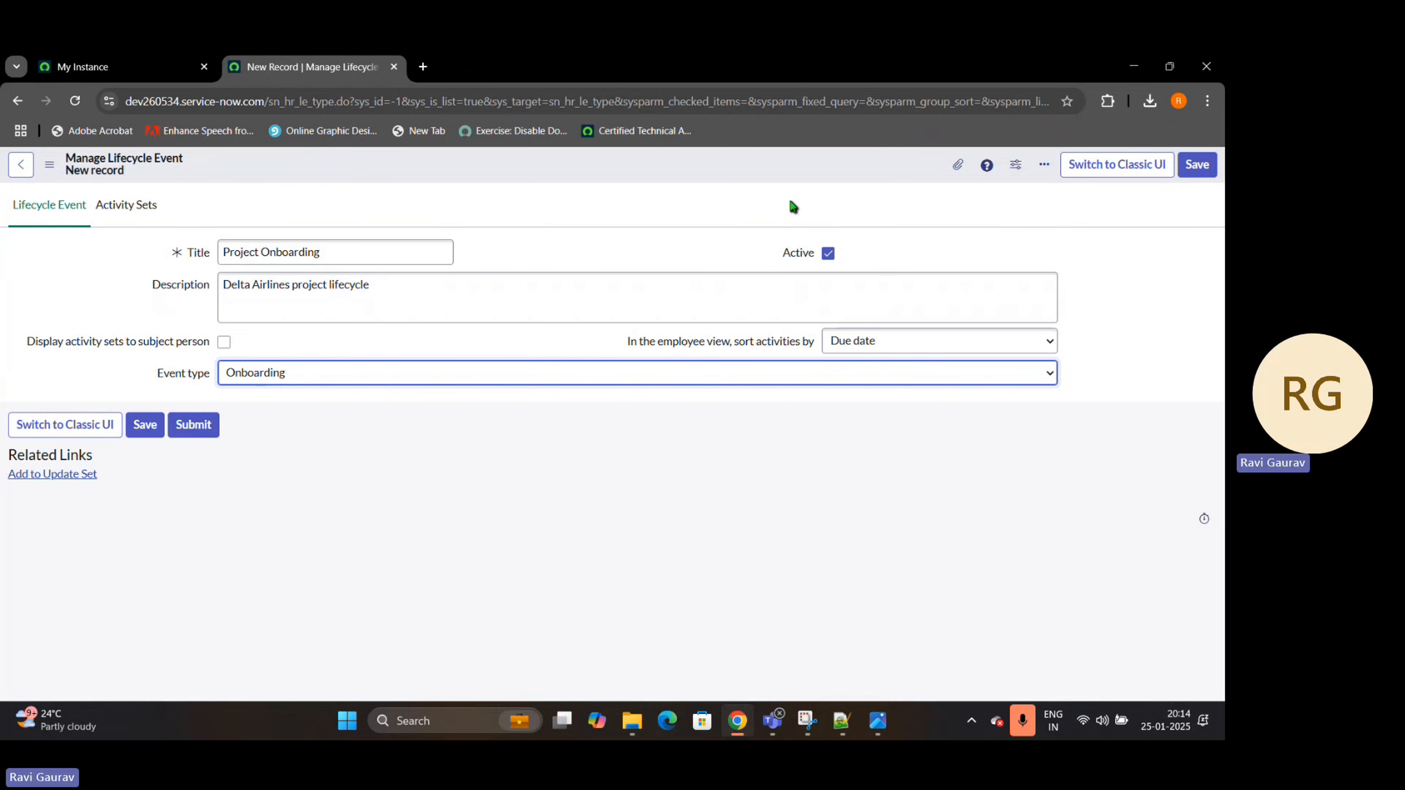
right_click(584, 172)
click(612, 179)
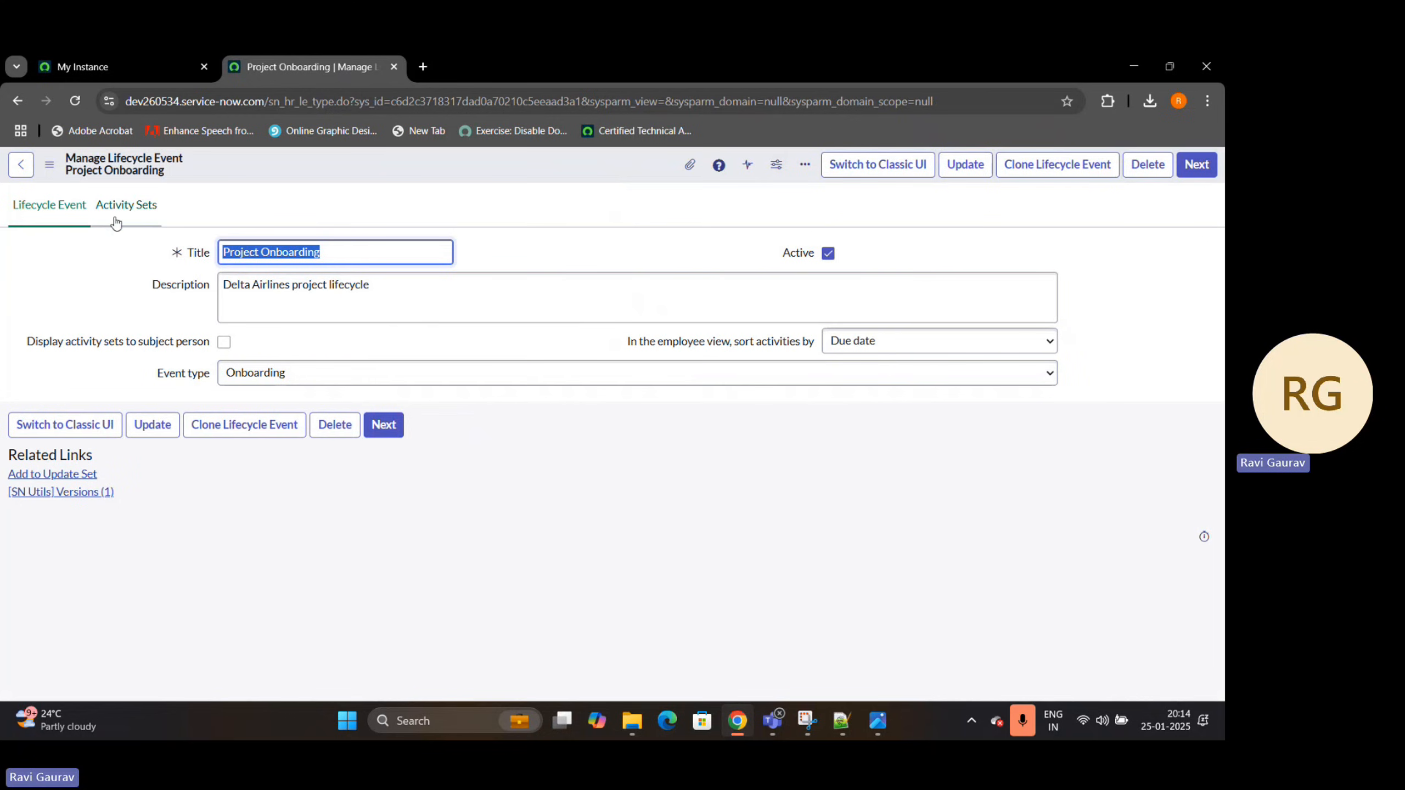
View the activity sets of Project Onboarding, compare them in the Classic UI, and return to the activity sets in the new UI
click(140, 210)
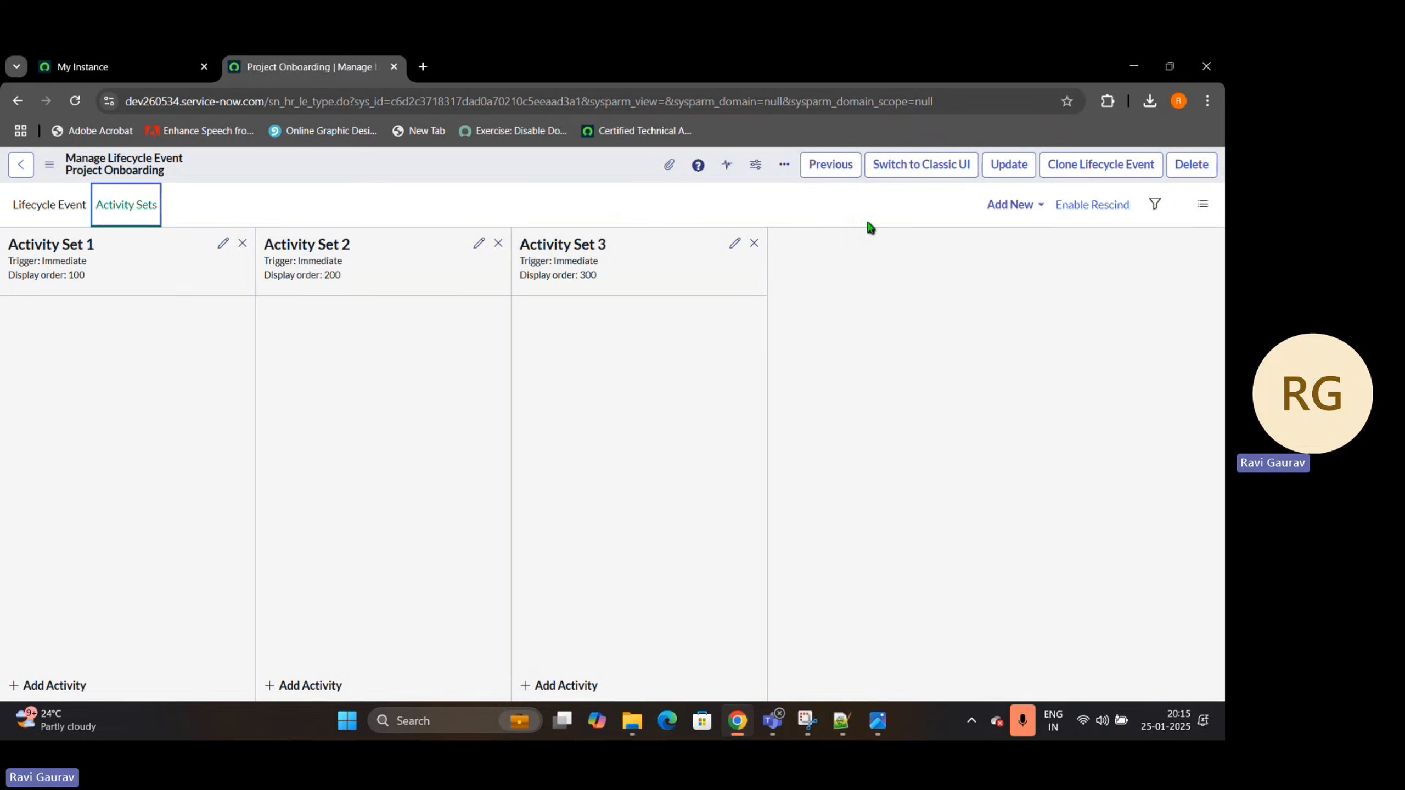
click(923, 172)
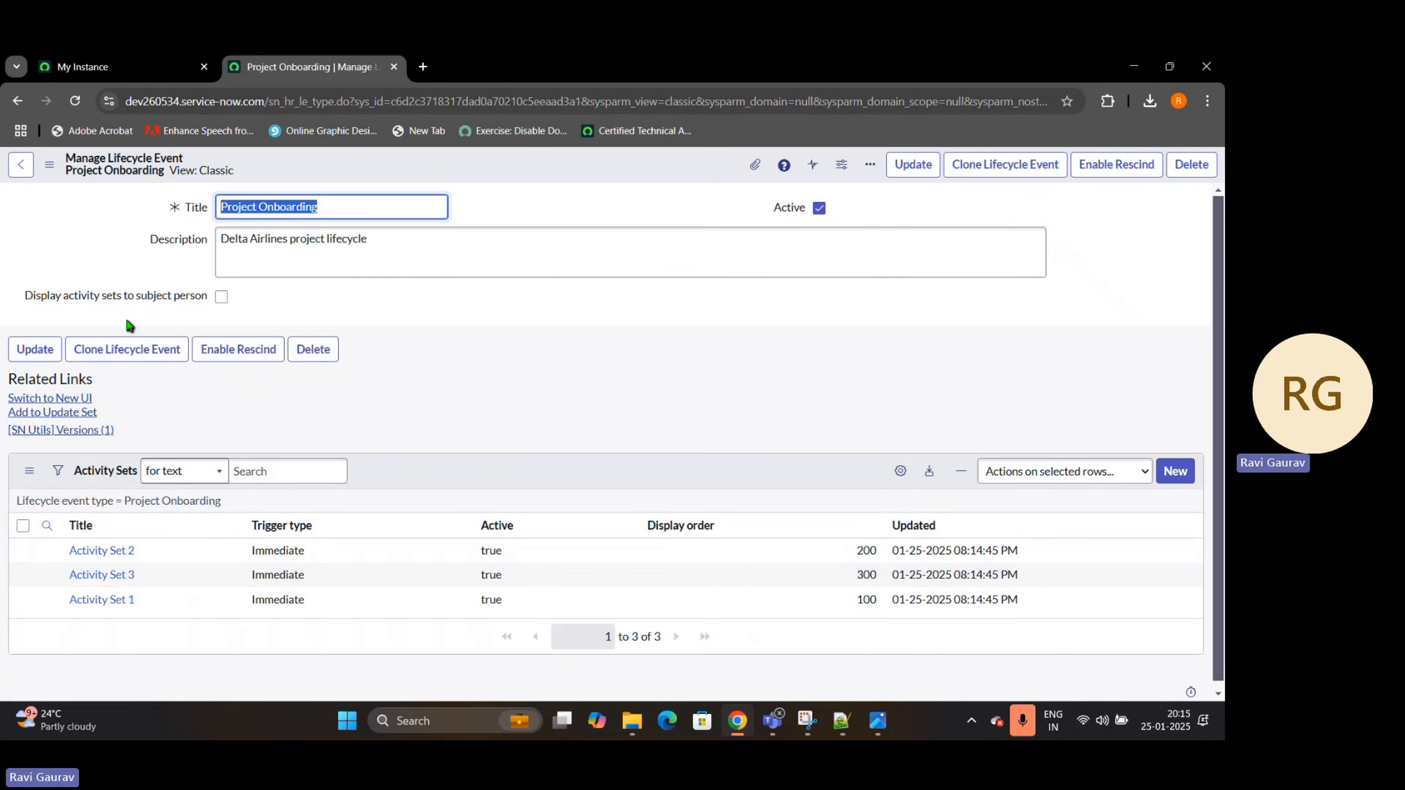
click(50, 399)
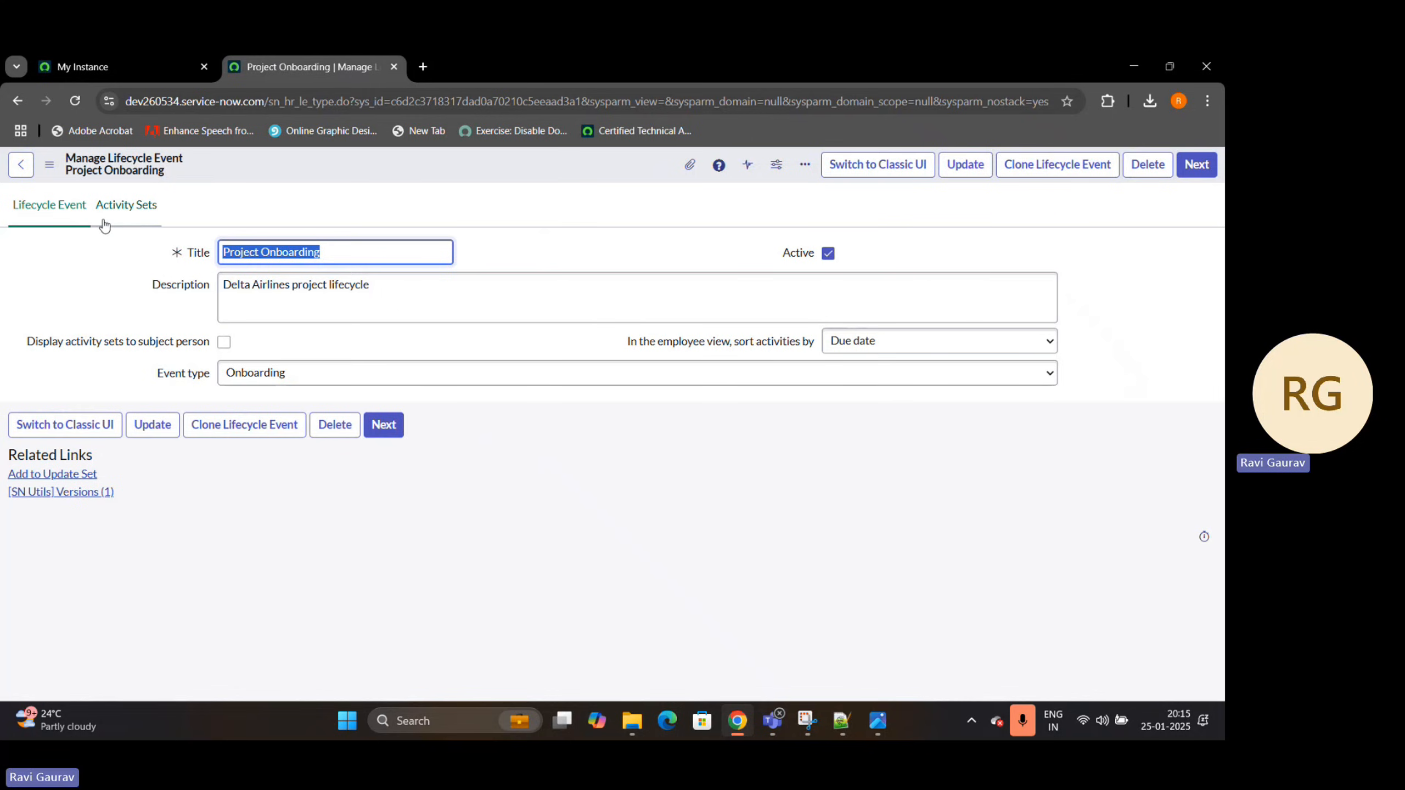
click(128, 208)
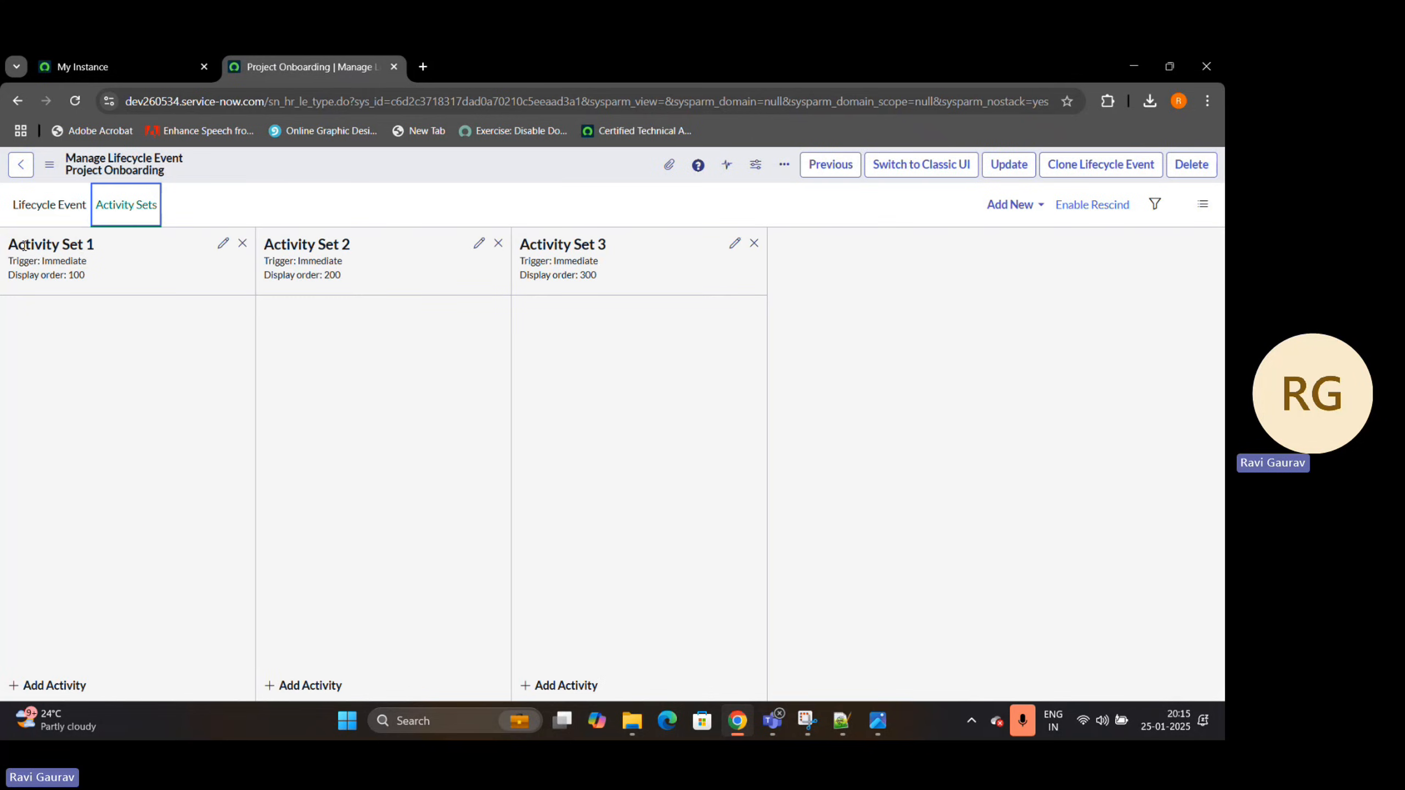
Edit Activity Set 1 of Project Onboarding and set its title and display title to "Manager Approval"
drag(10, 243, 129, 245)
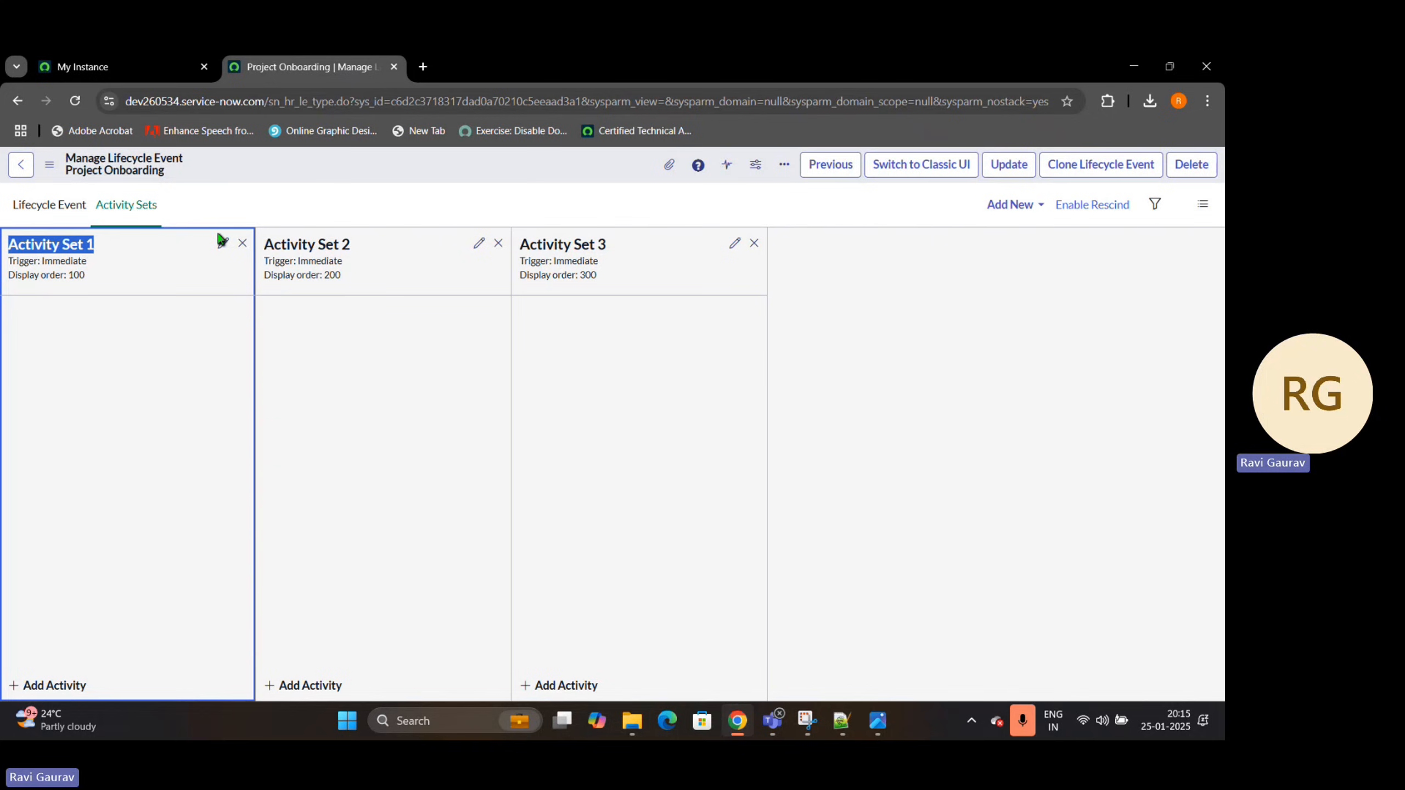
click(224, 243)
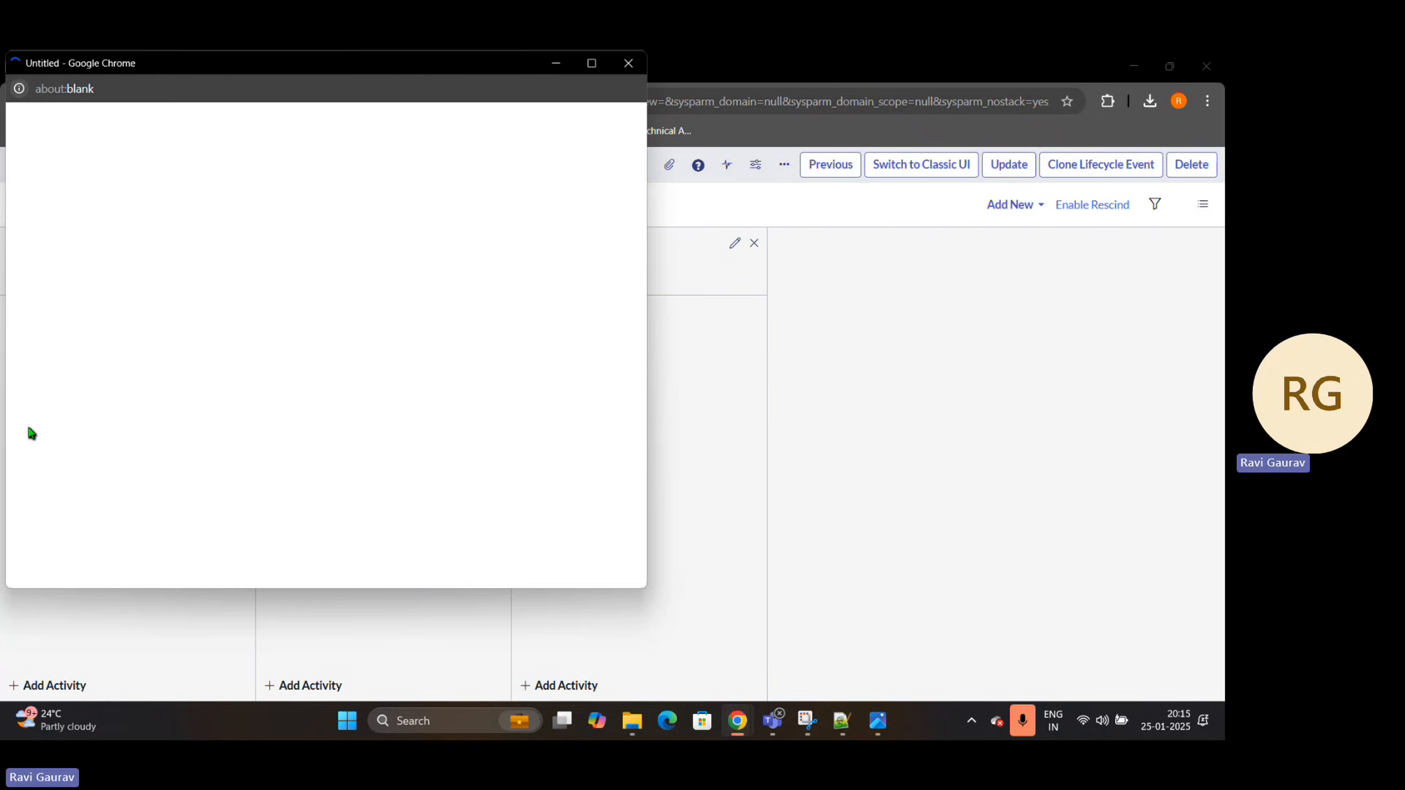
drag(217, 66, 764, 161)
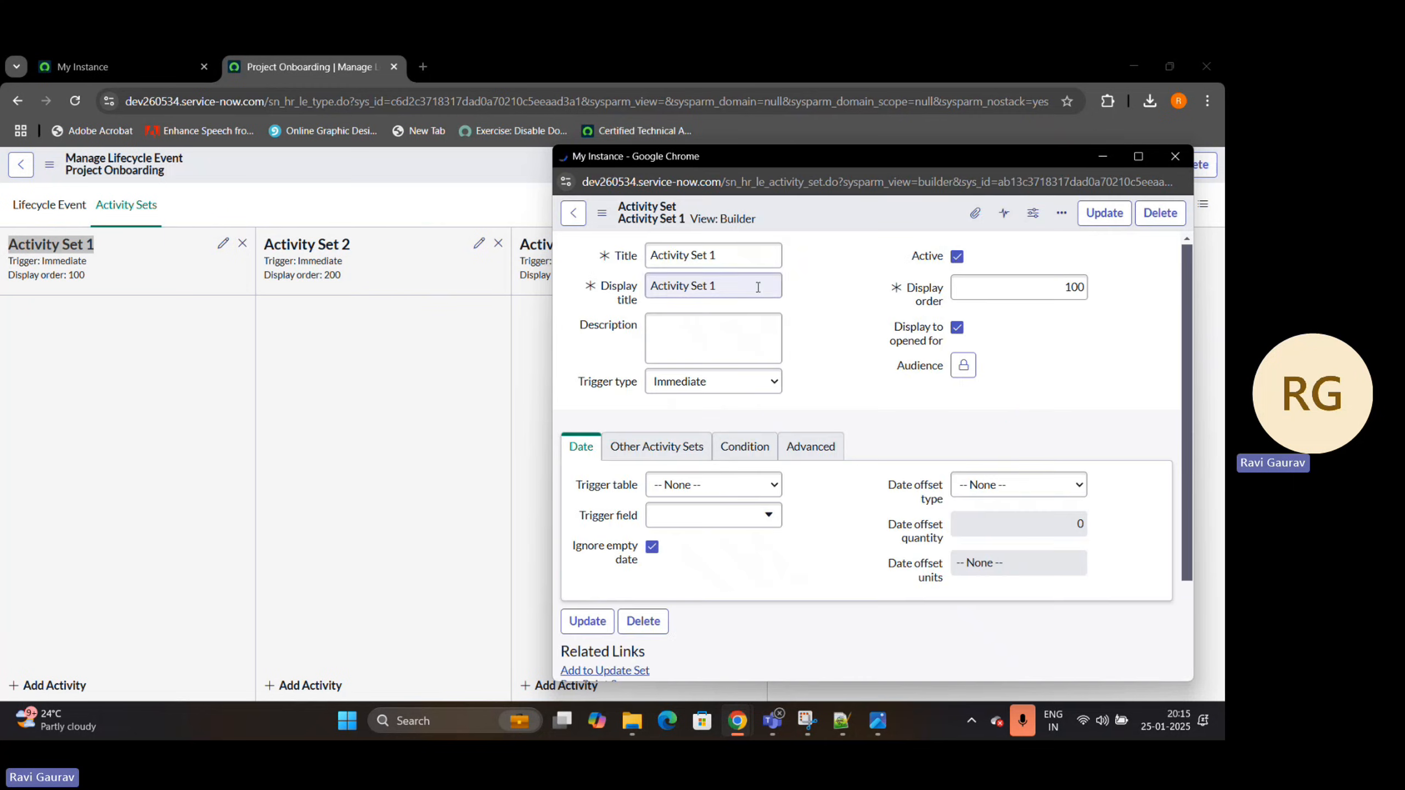
drag(729, 269, 649, 254)
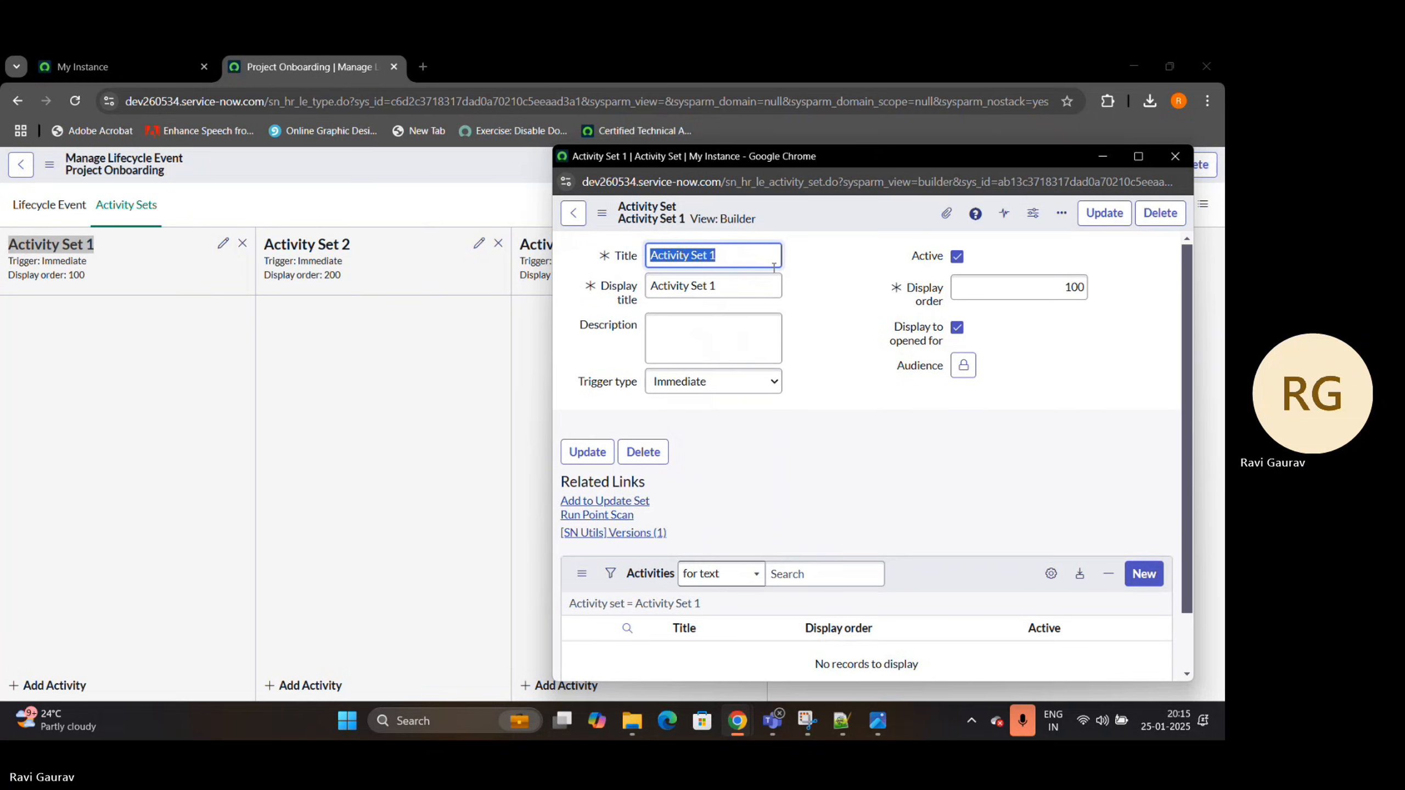
text(Manager )
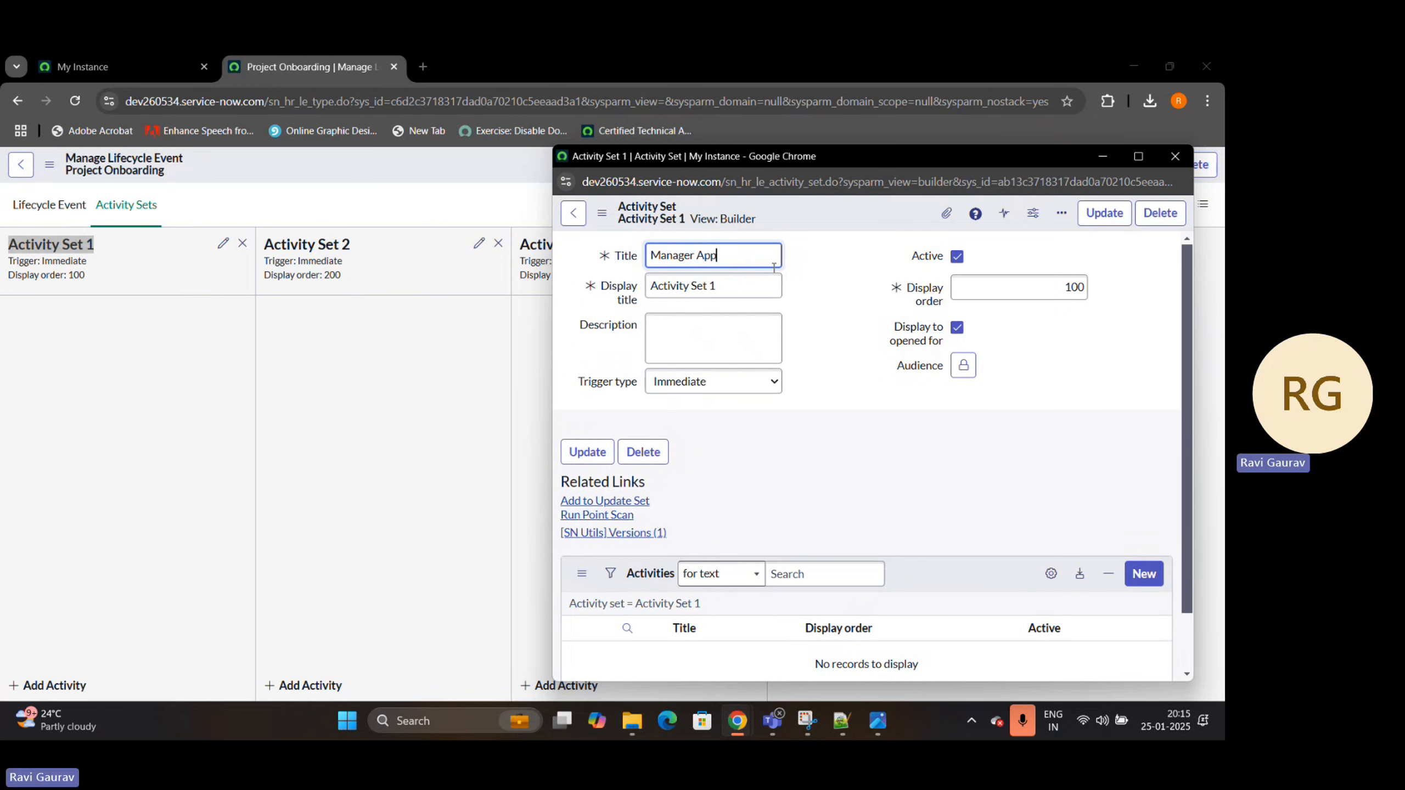
text(Approval)
click(822, 287)
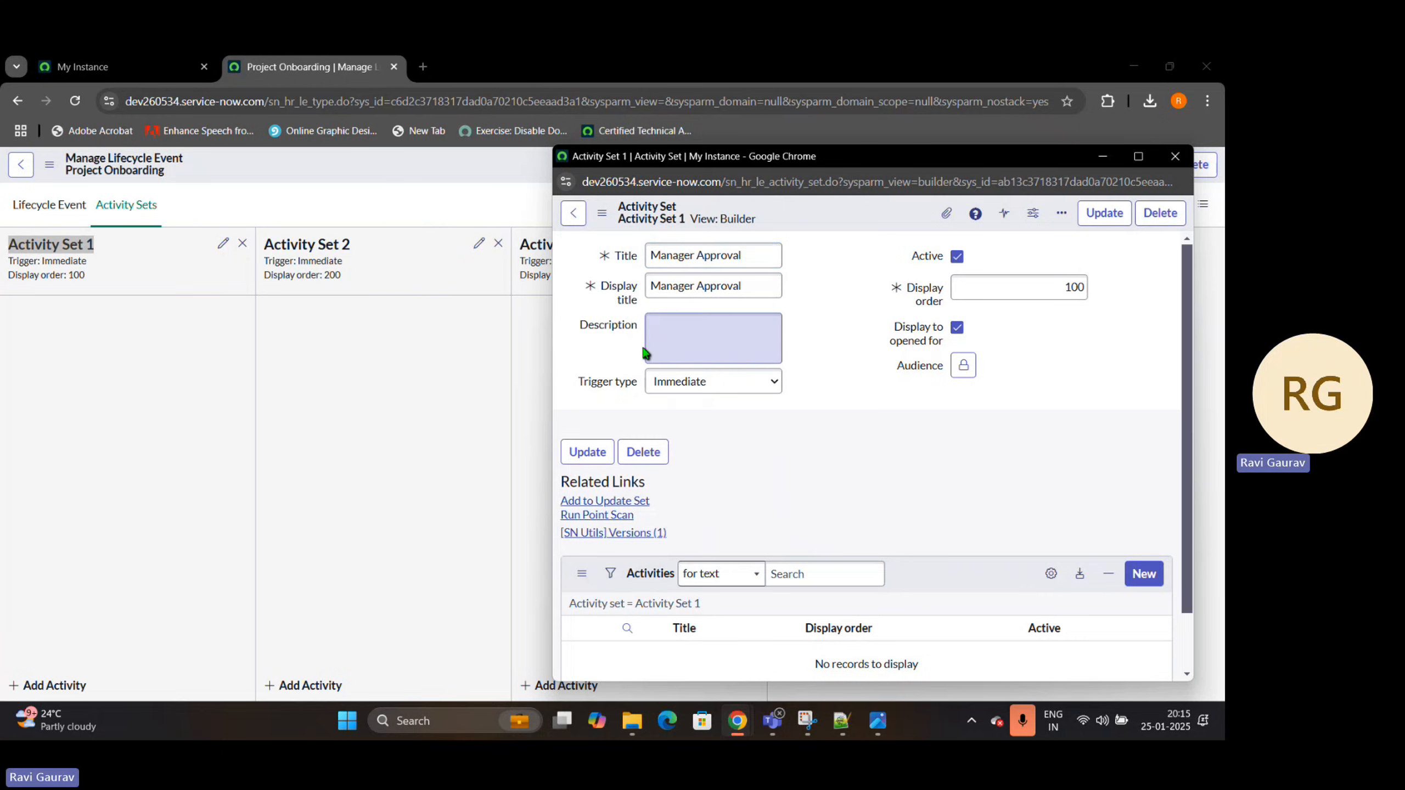
Review the activity set's description and trigger type fields, try the Date trigger type, and set it back to Immediate
drag(557, 341, 634, 338)
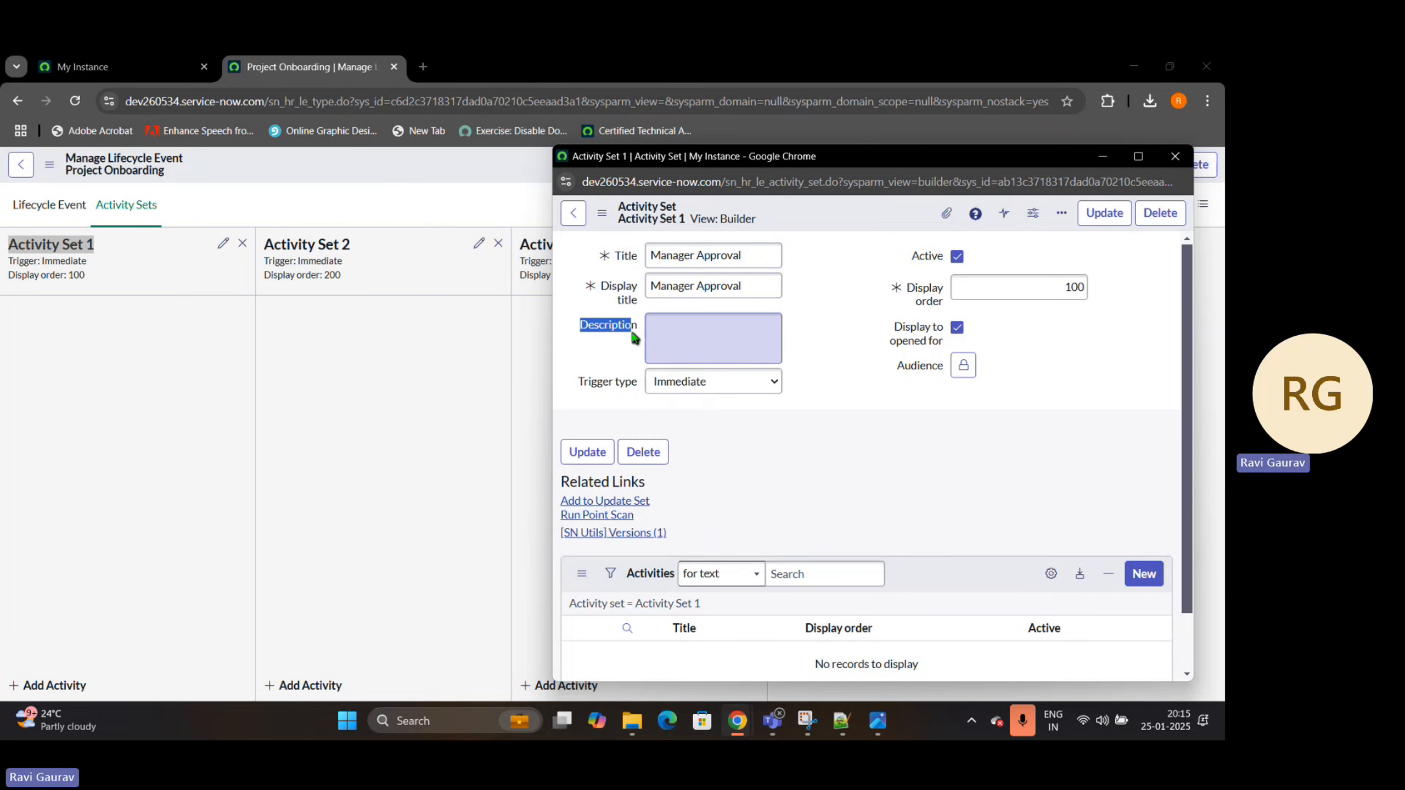
click(663, 327)
drag(576, 383, 637, 382)
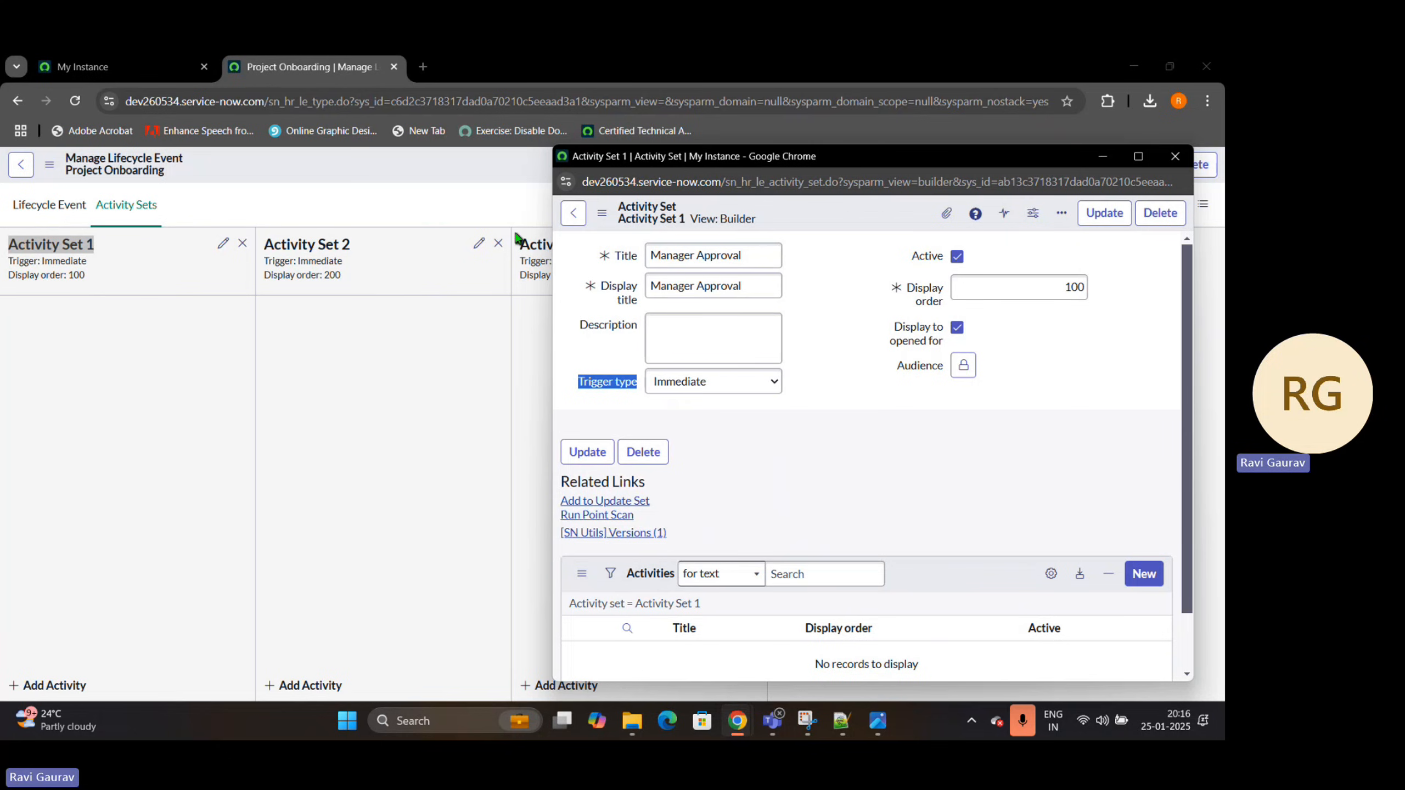
mouse_move(839, 161)
mouse_down()
mouse_move(964, 152)
mouse_move(909, 190)
mouse_move(840, 160)
mouse_up()
click(622, 389)
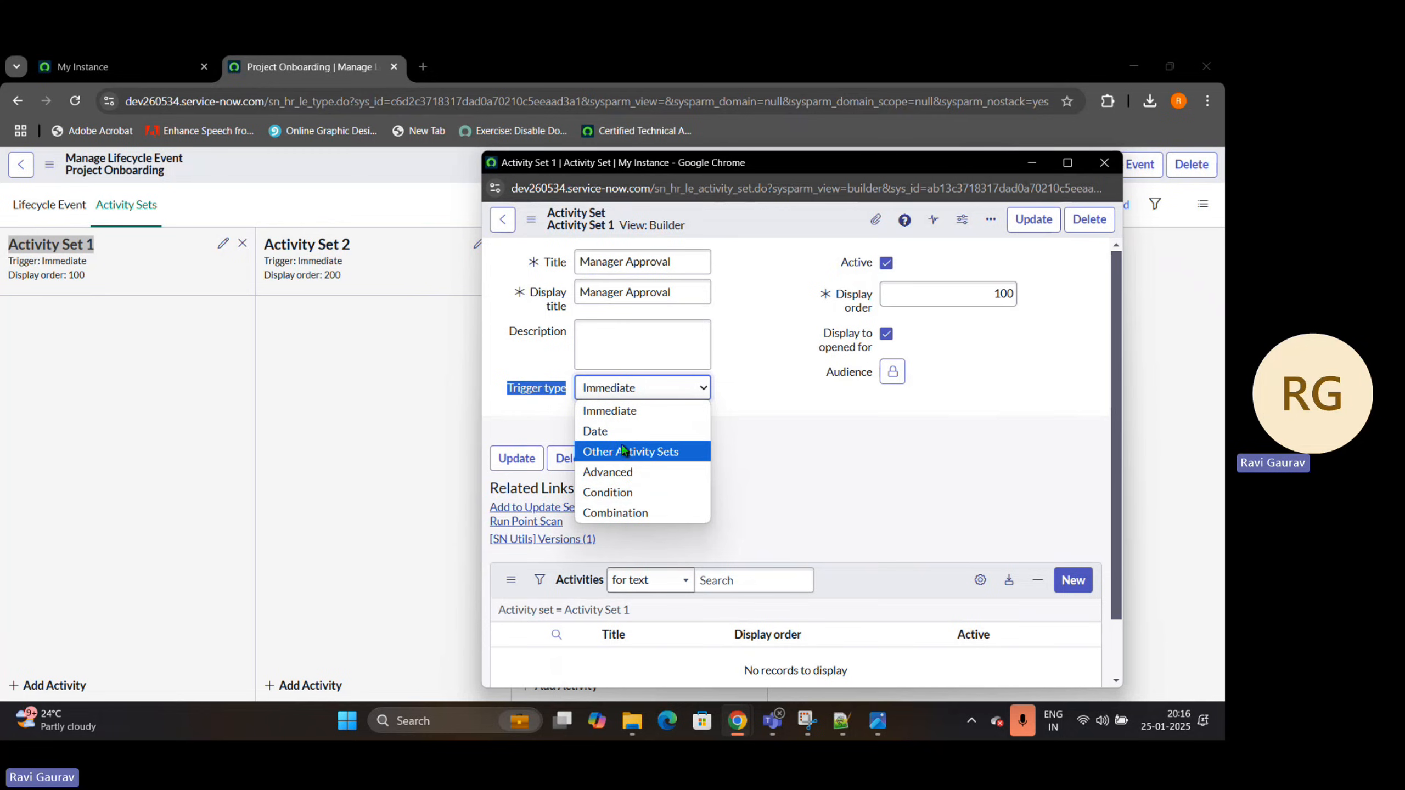
click(609, 432)
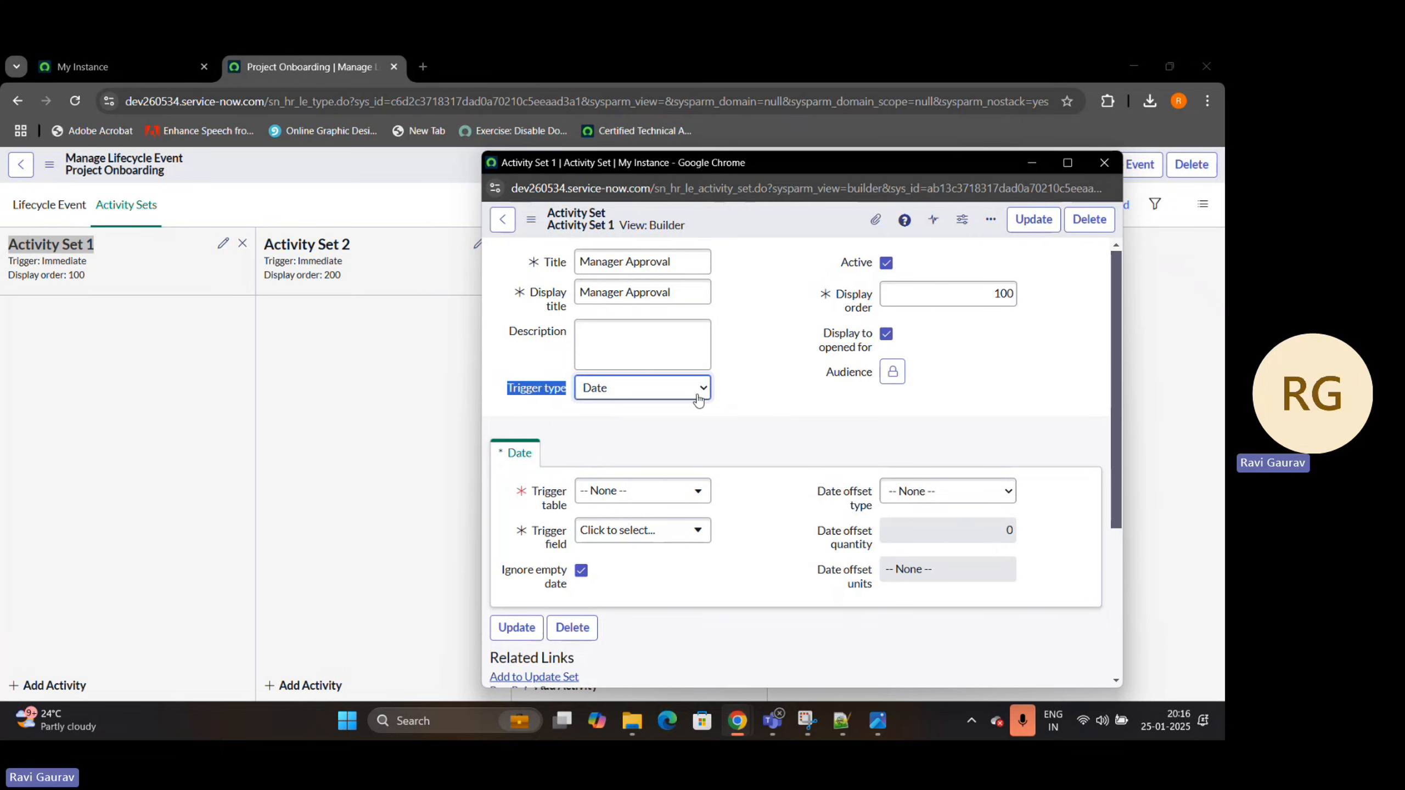
click(647, 397)
click(647, 409)
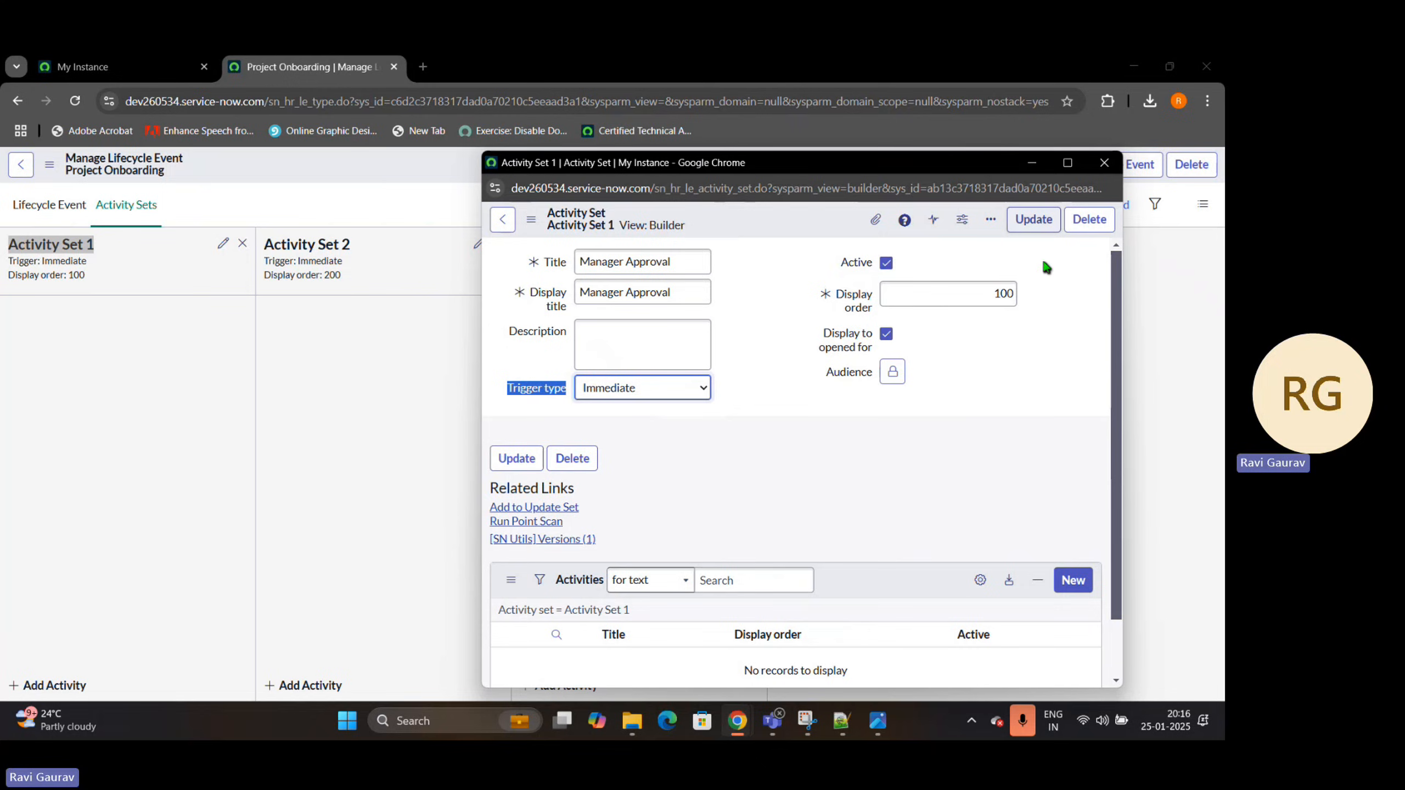
Save the Manager Approval activity set and start a new activity in it titled "Manager Approval"
click(1028, 218)
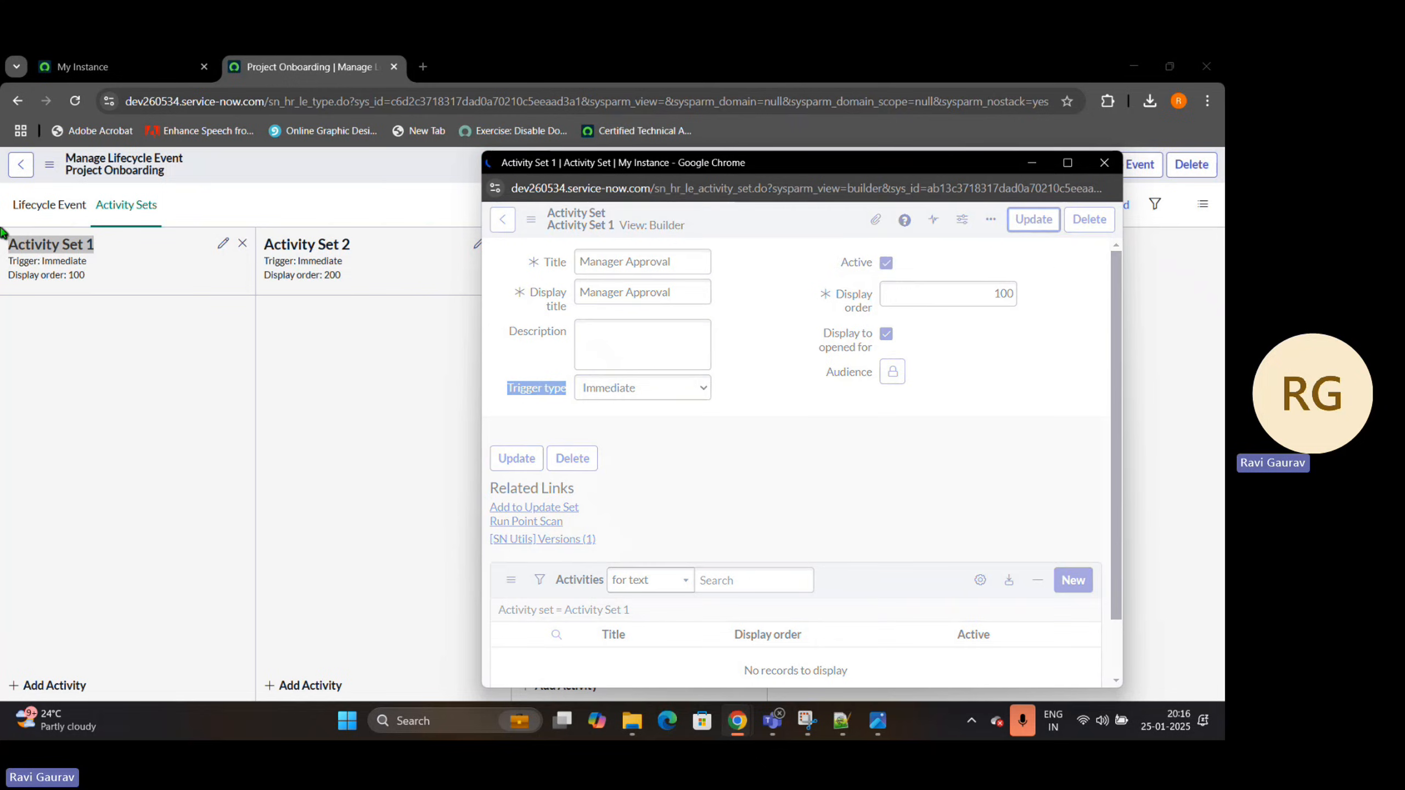
click(33, 686)
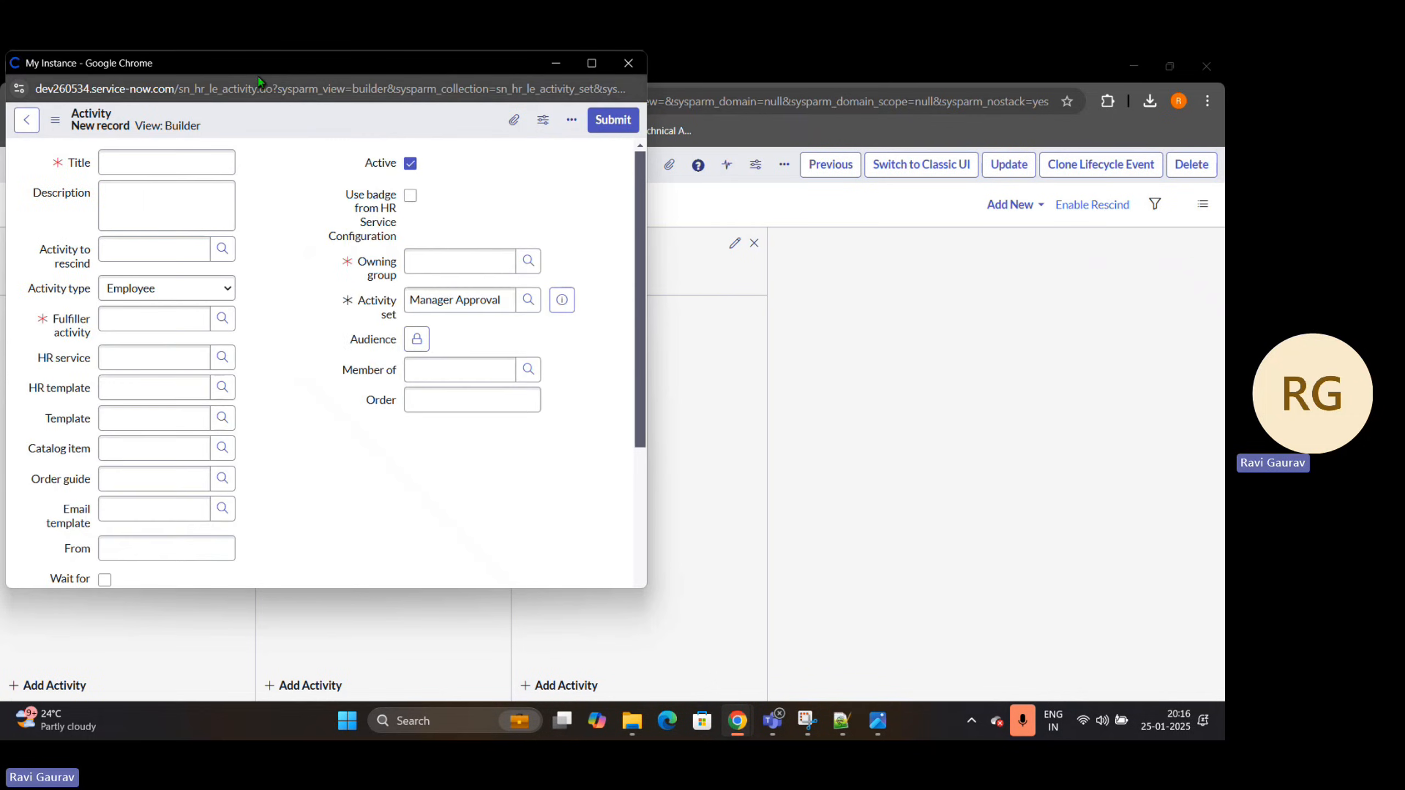
drag(256, 88, 631, 128)
drag(284, 69, 745, 128)
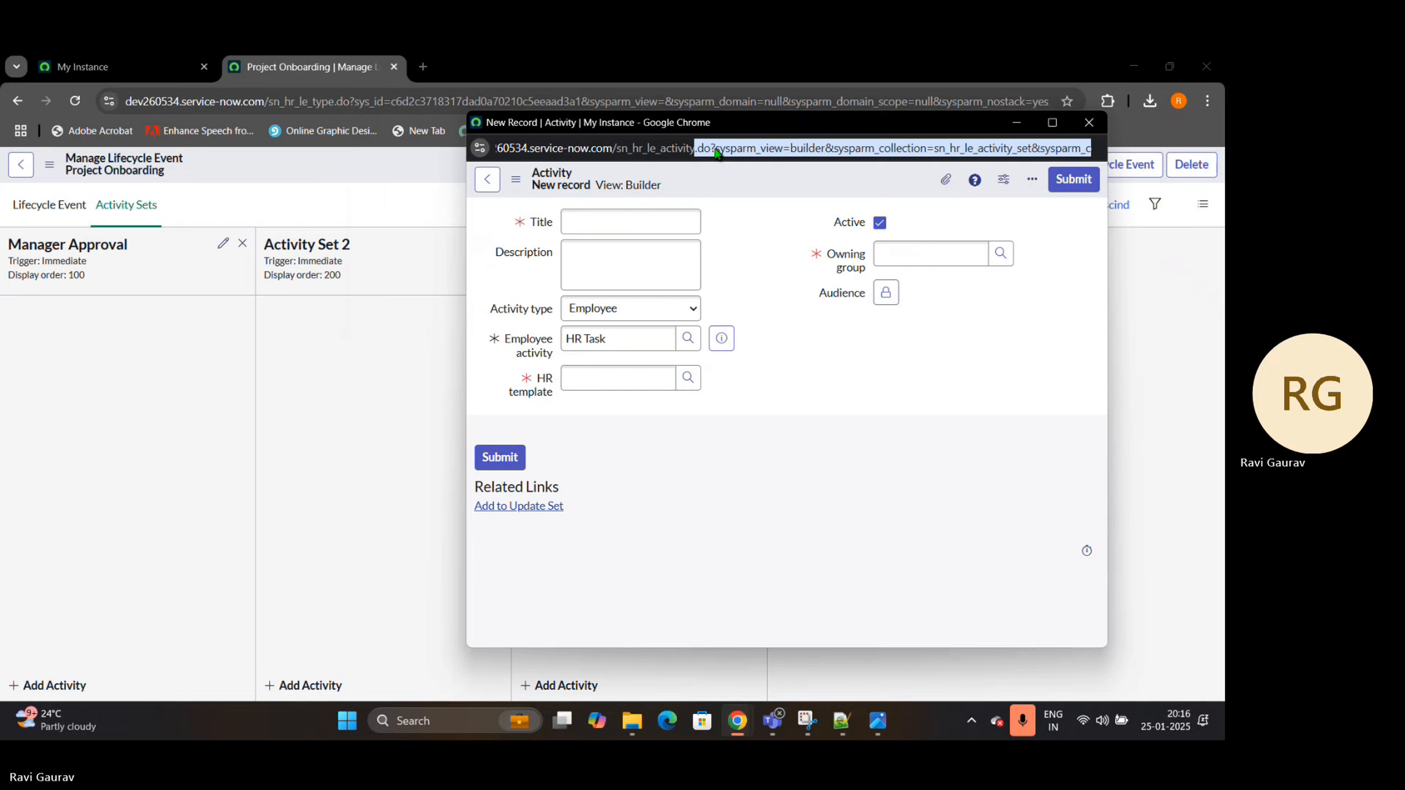
click(622, 223)
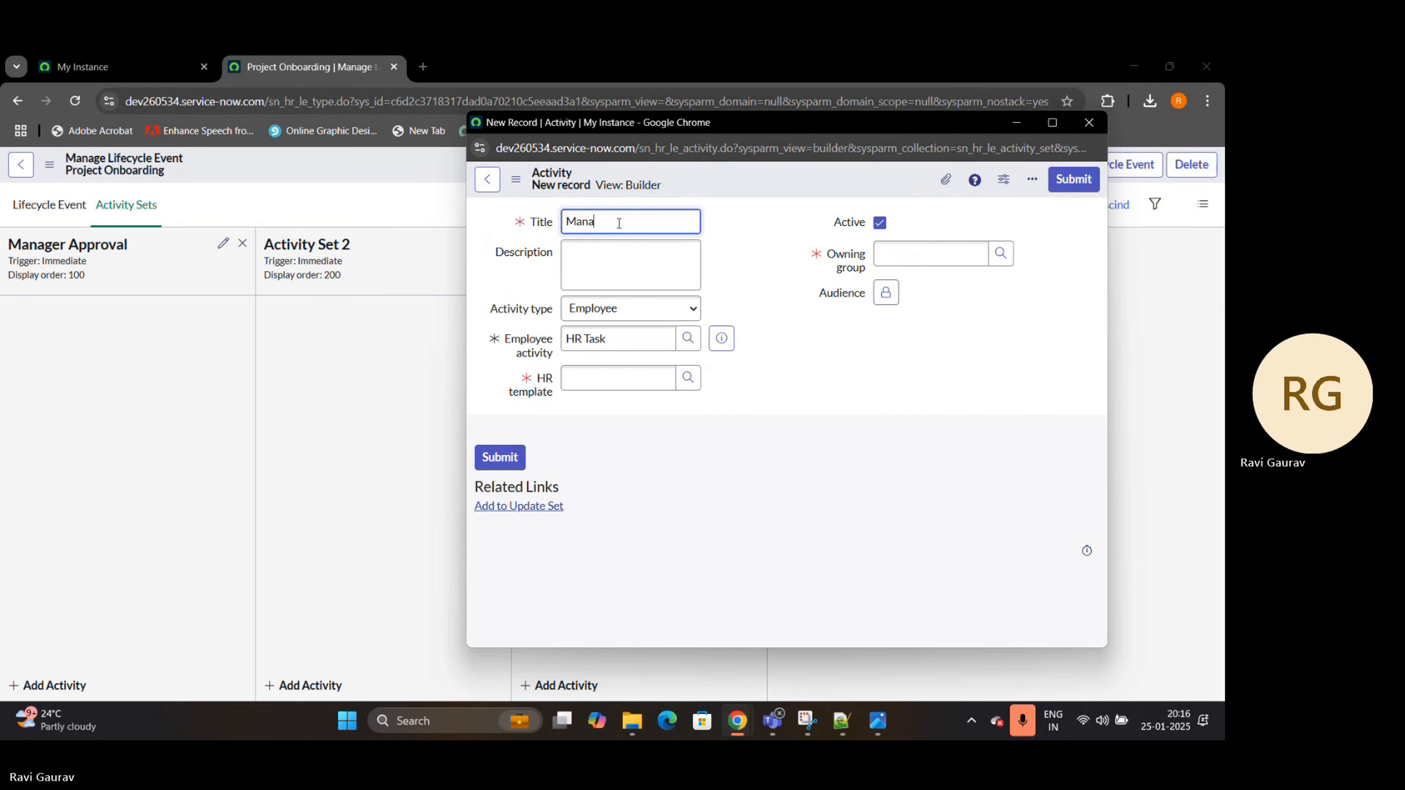
text(Manager Approval)
Dismiss the HR template lookup and set the new activity's type to Approval
click(693, 388)
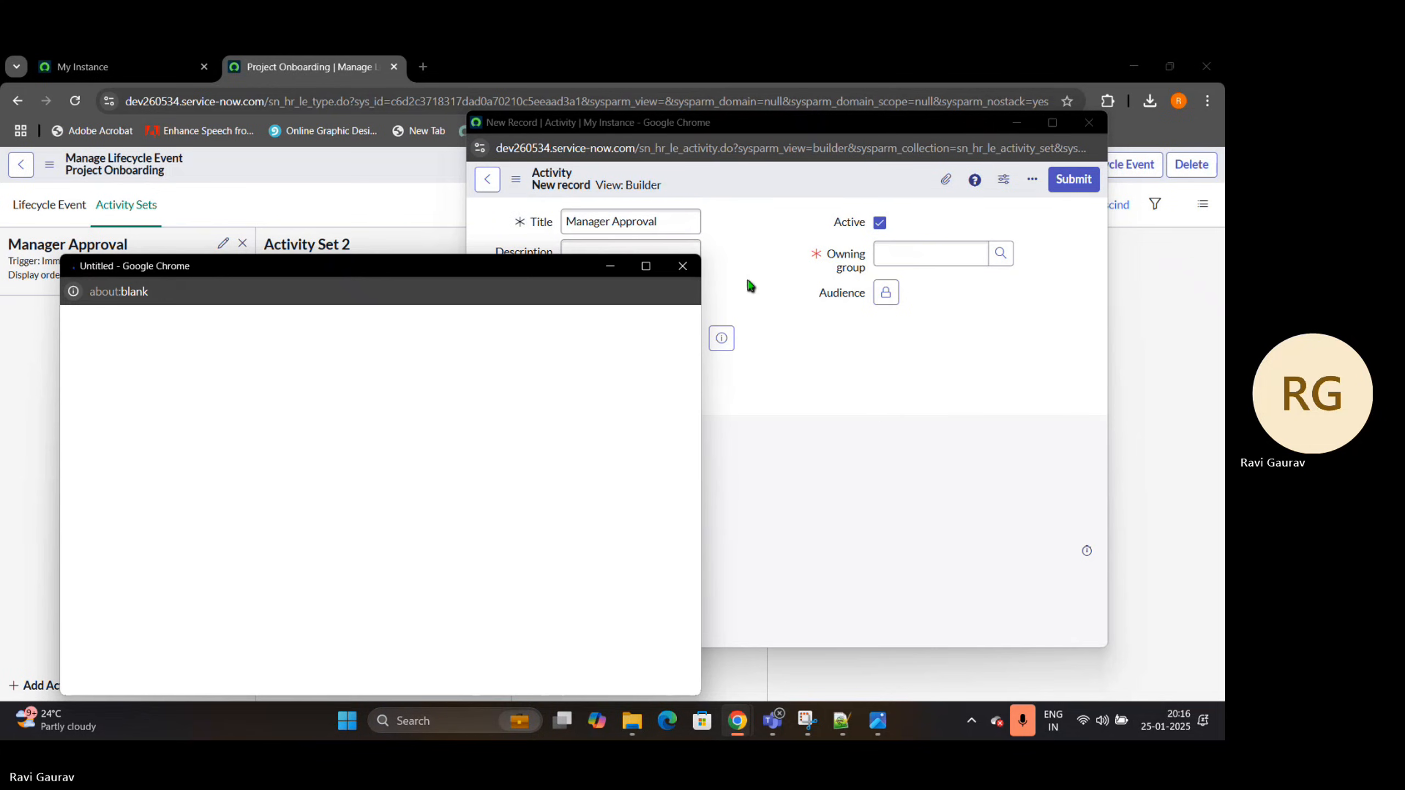
click(690, 266)
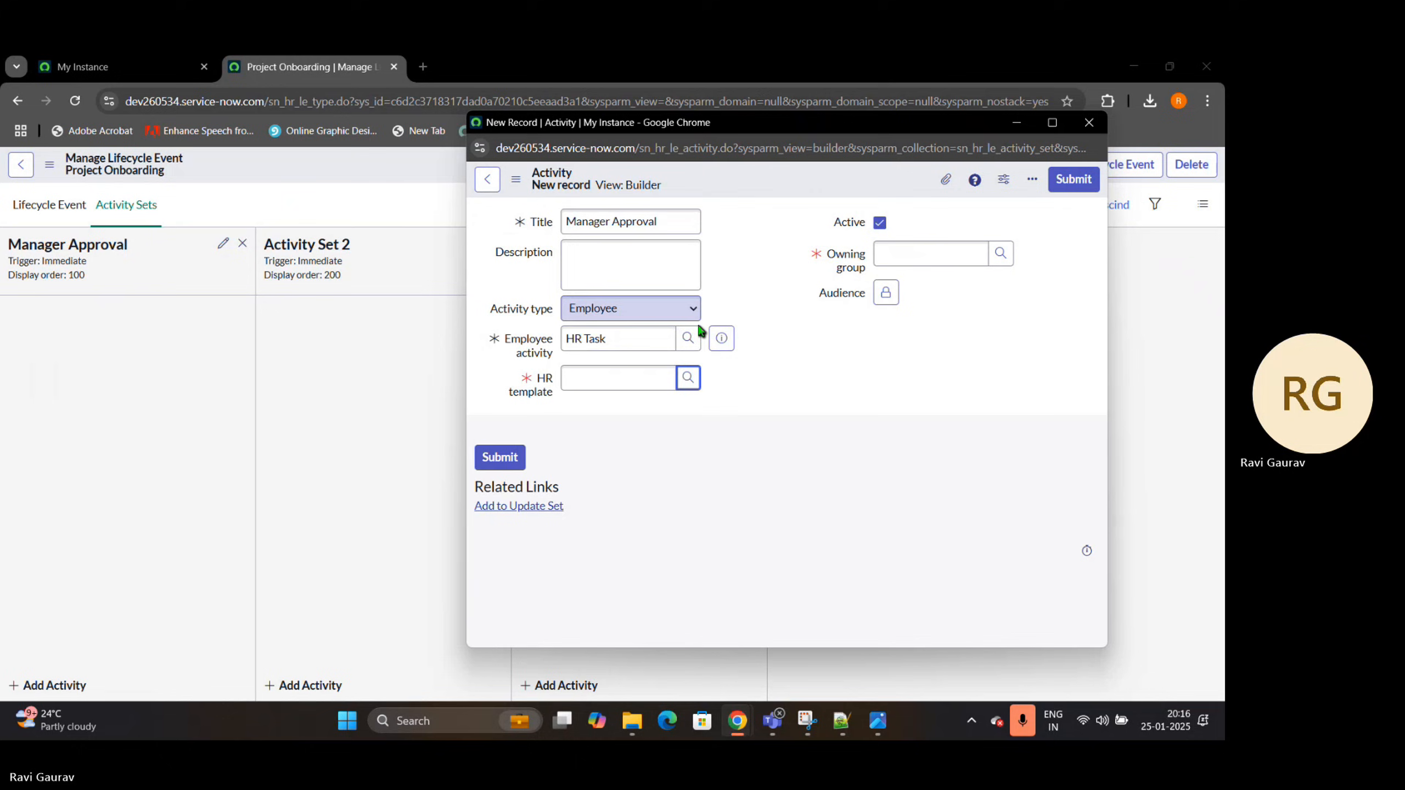
click(672, 308)
click(598, 332)
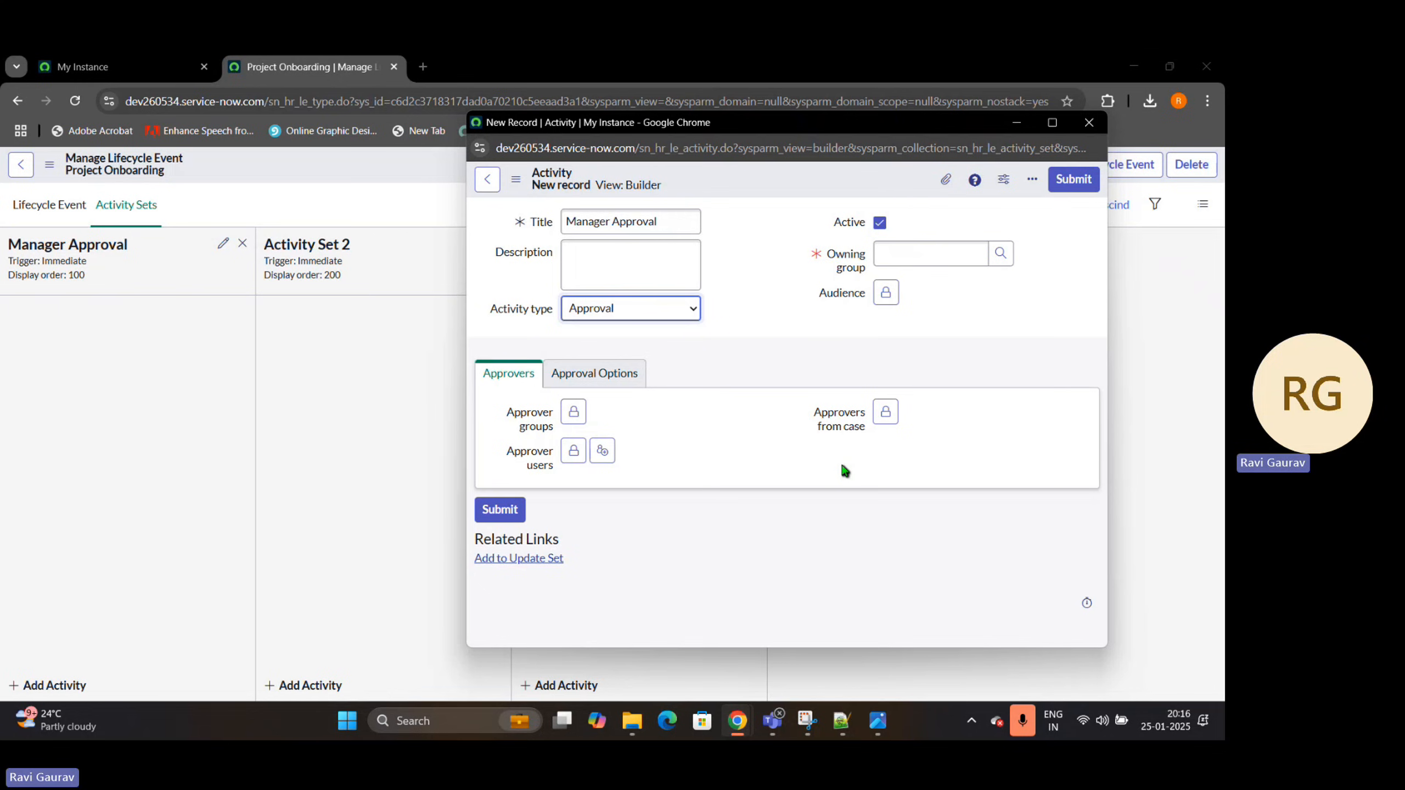
Open the list of all HR cases in a separate browser tab and examine its Subject person column
click(39, 65)
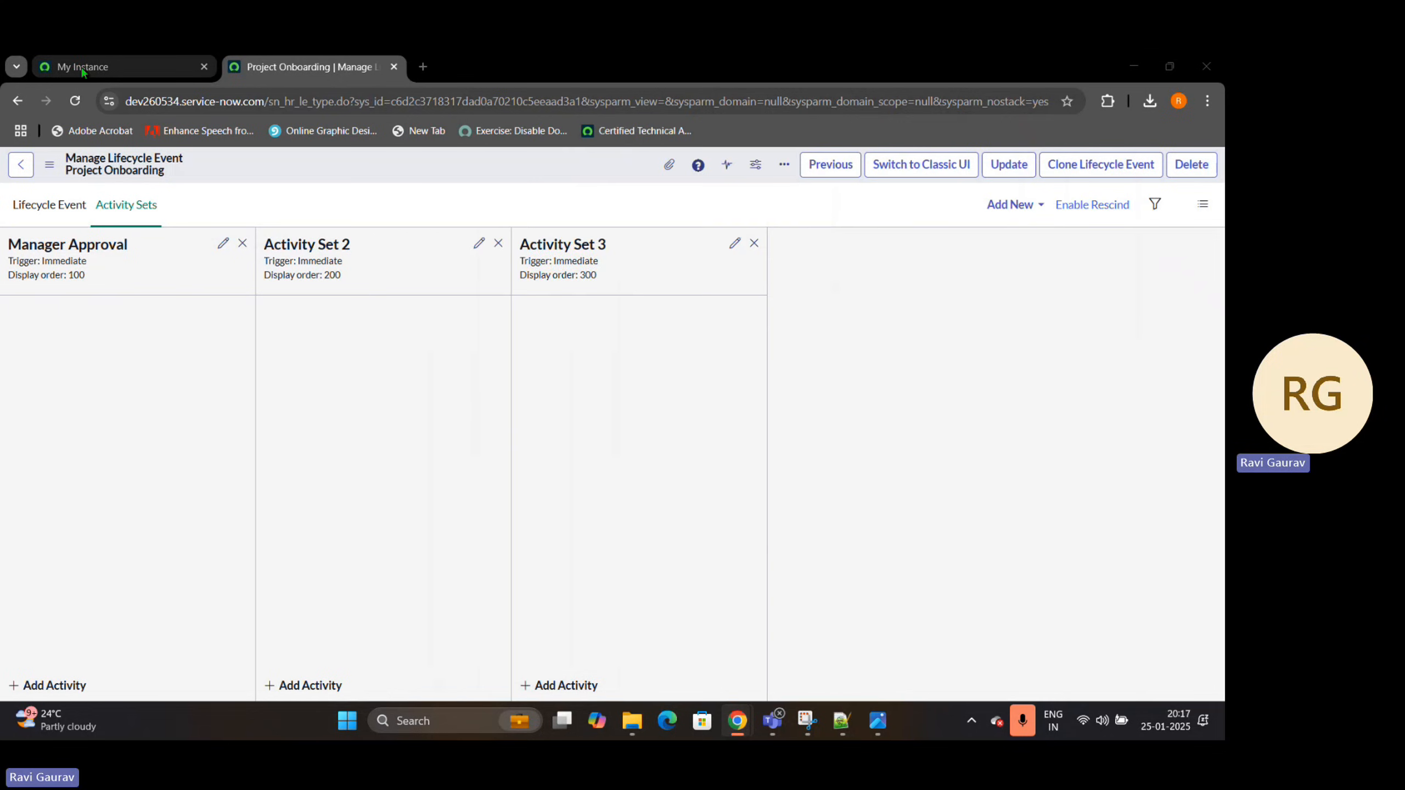
text(H)
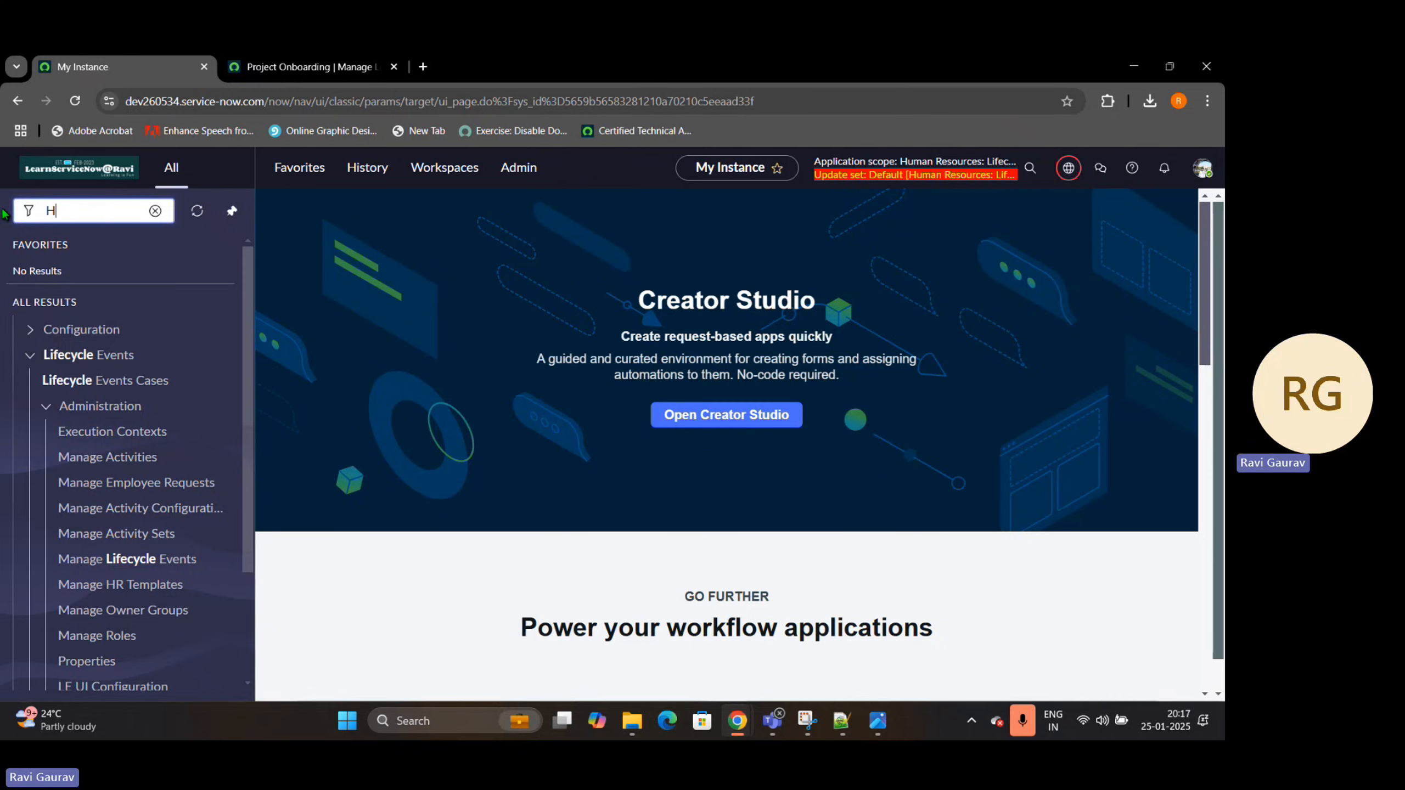
text(R case)
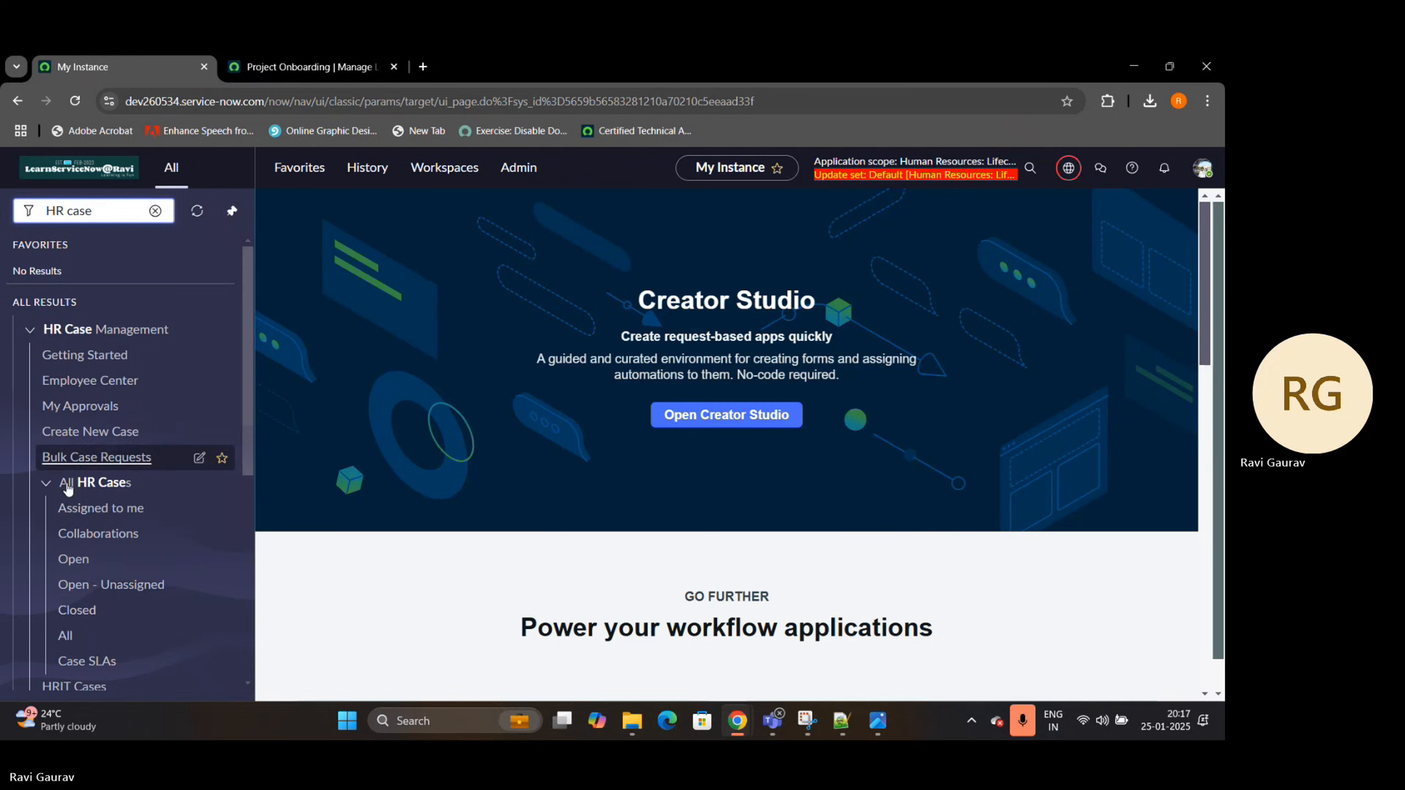
ctrl+click(66, 638)
click(466, 58)
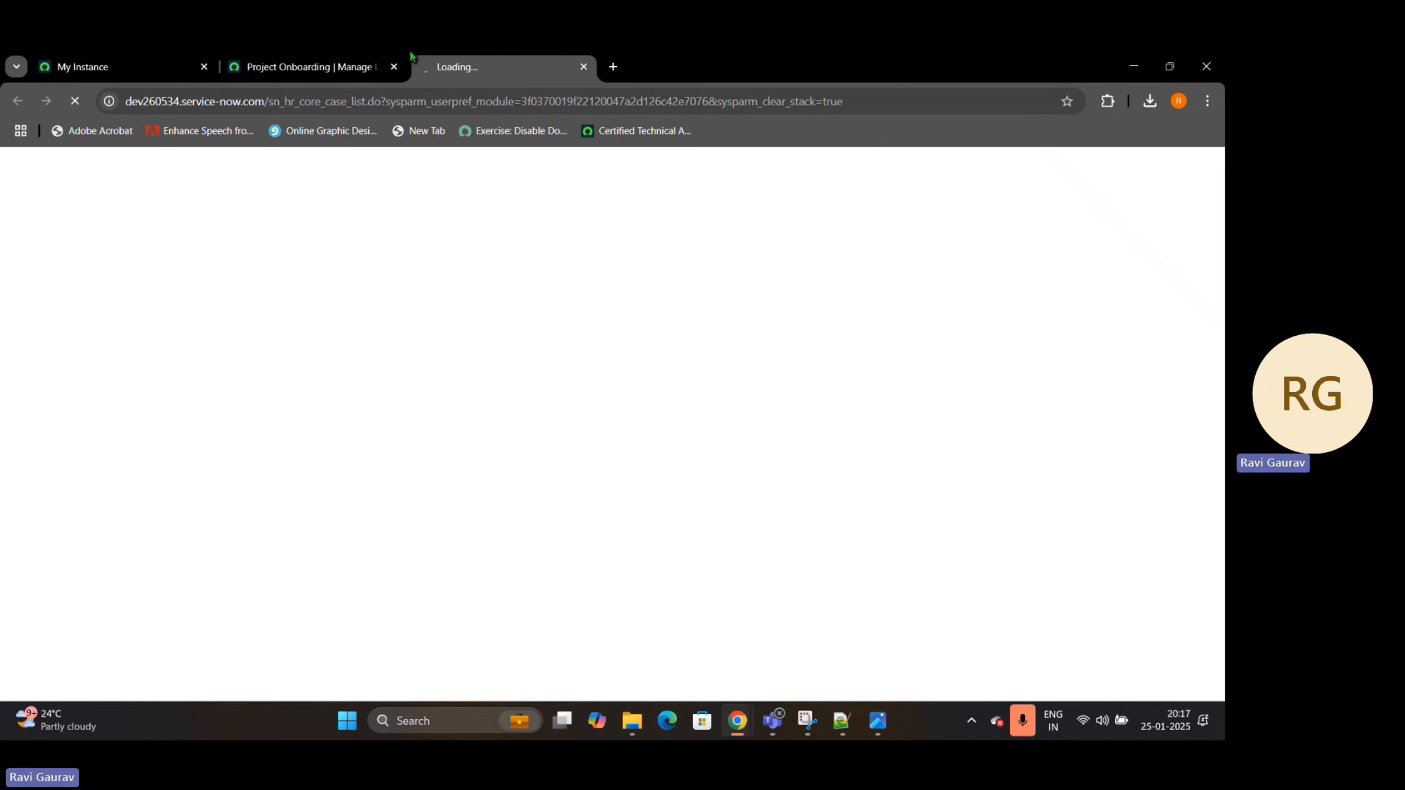
drag(411, 55, 232, 62)
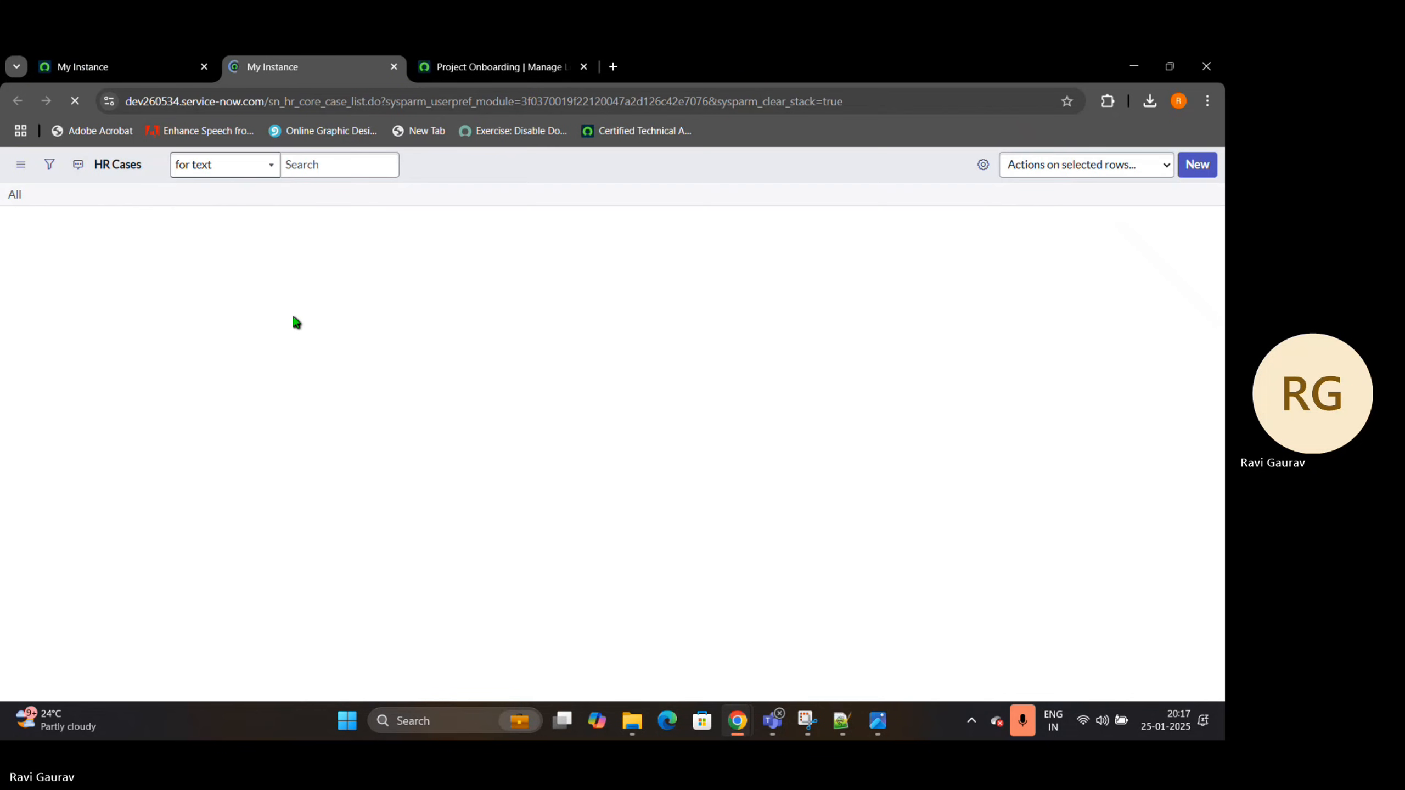
drag(486, 218, 407, 218)
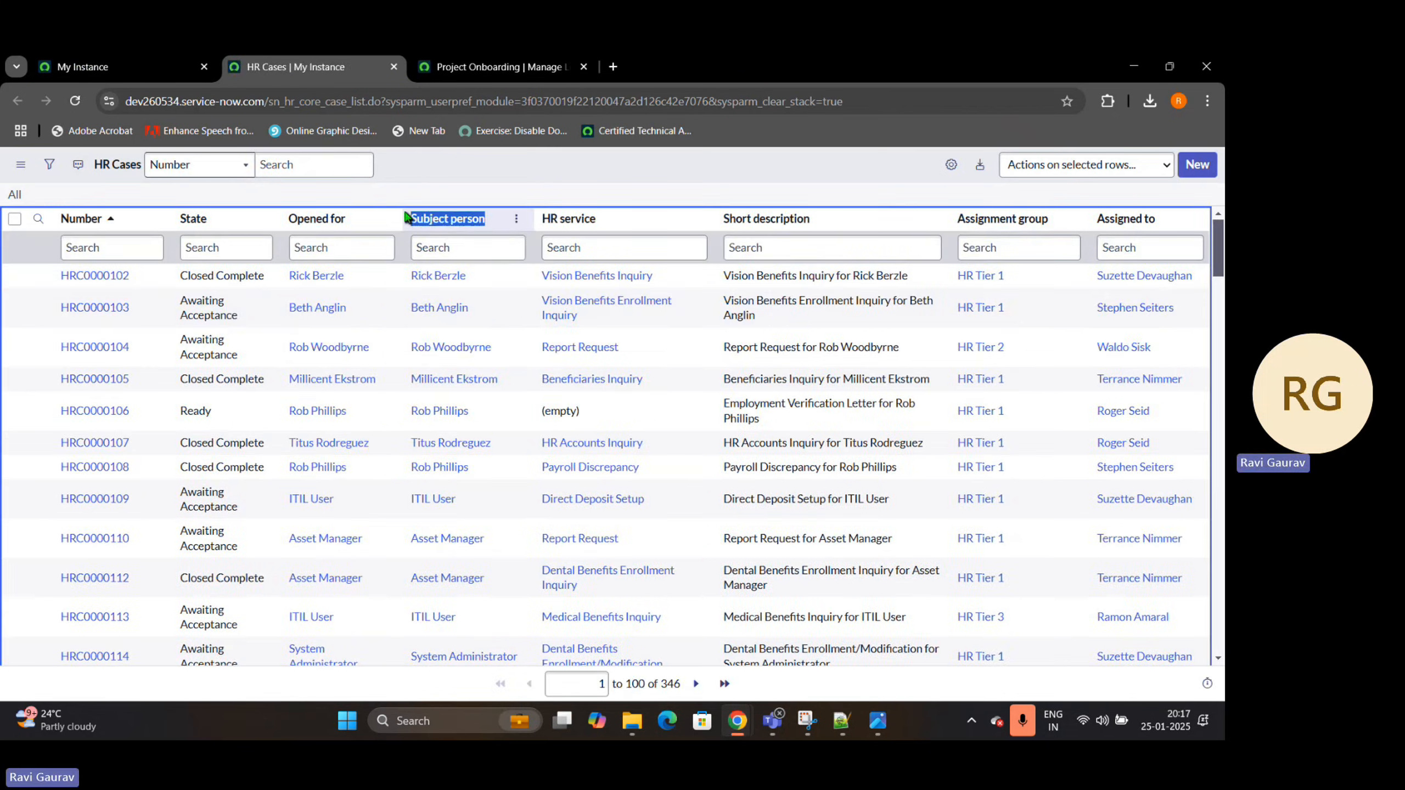
drag(467, 275, 409, 276)
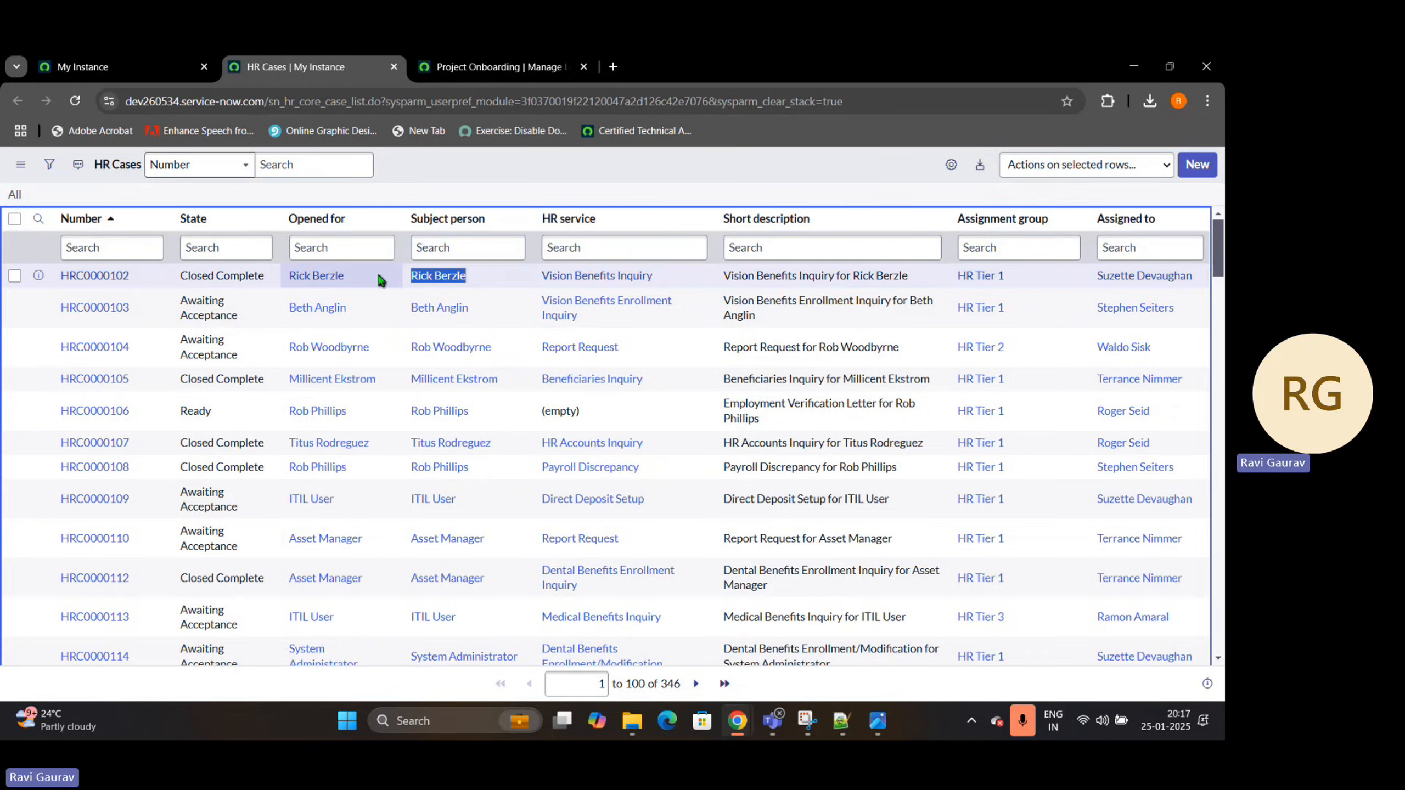
Return to the new activity form, unlock Approvers from case, and look up the available user fields on the case
click(479, 66)
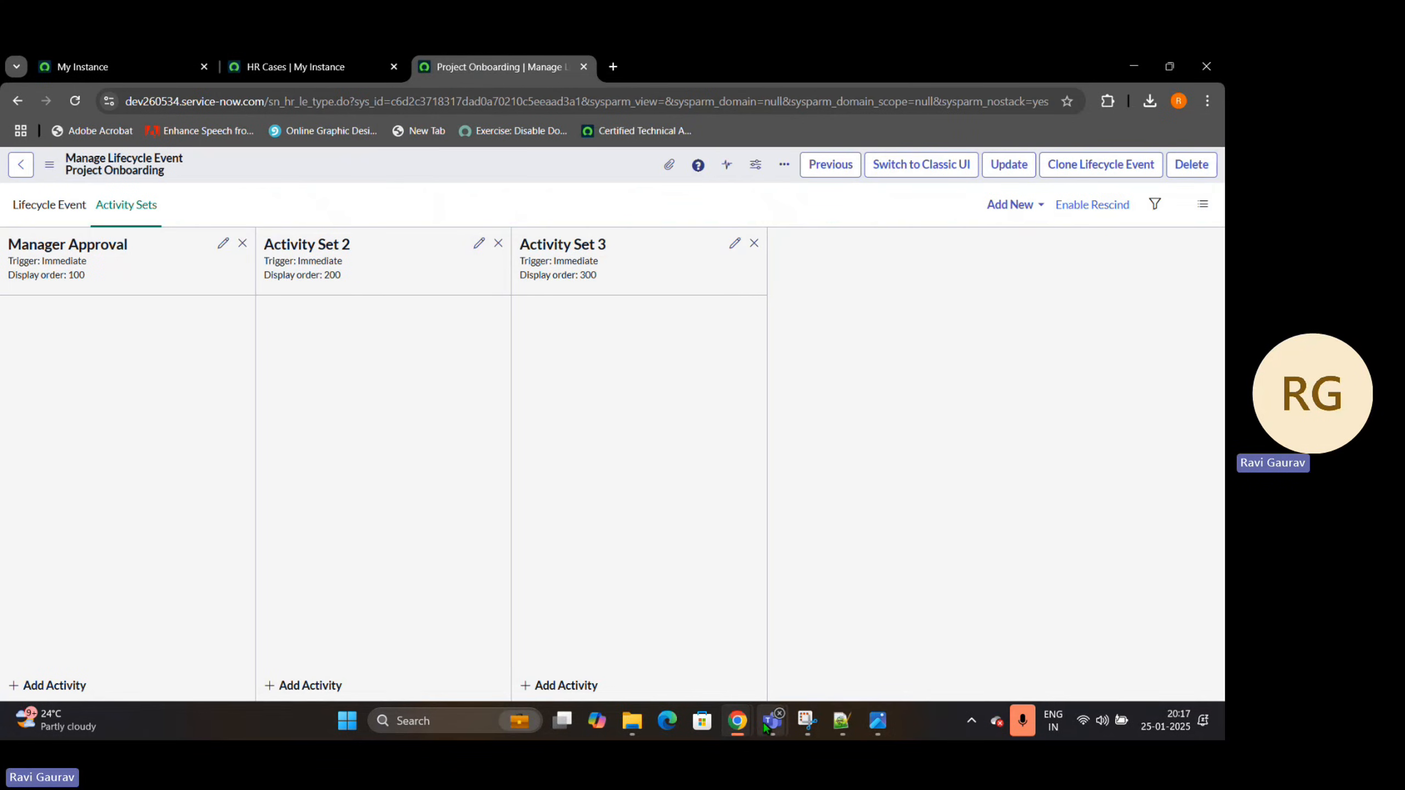
mouse_move(737, 721)
click(819, 598)
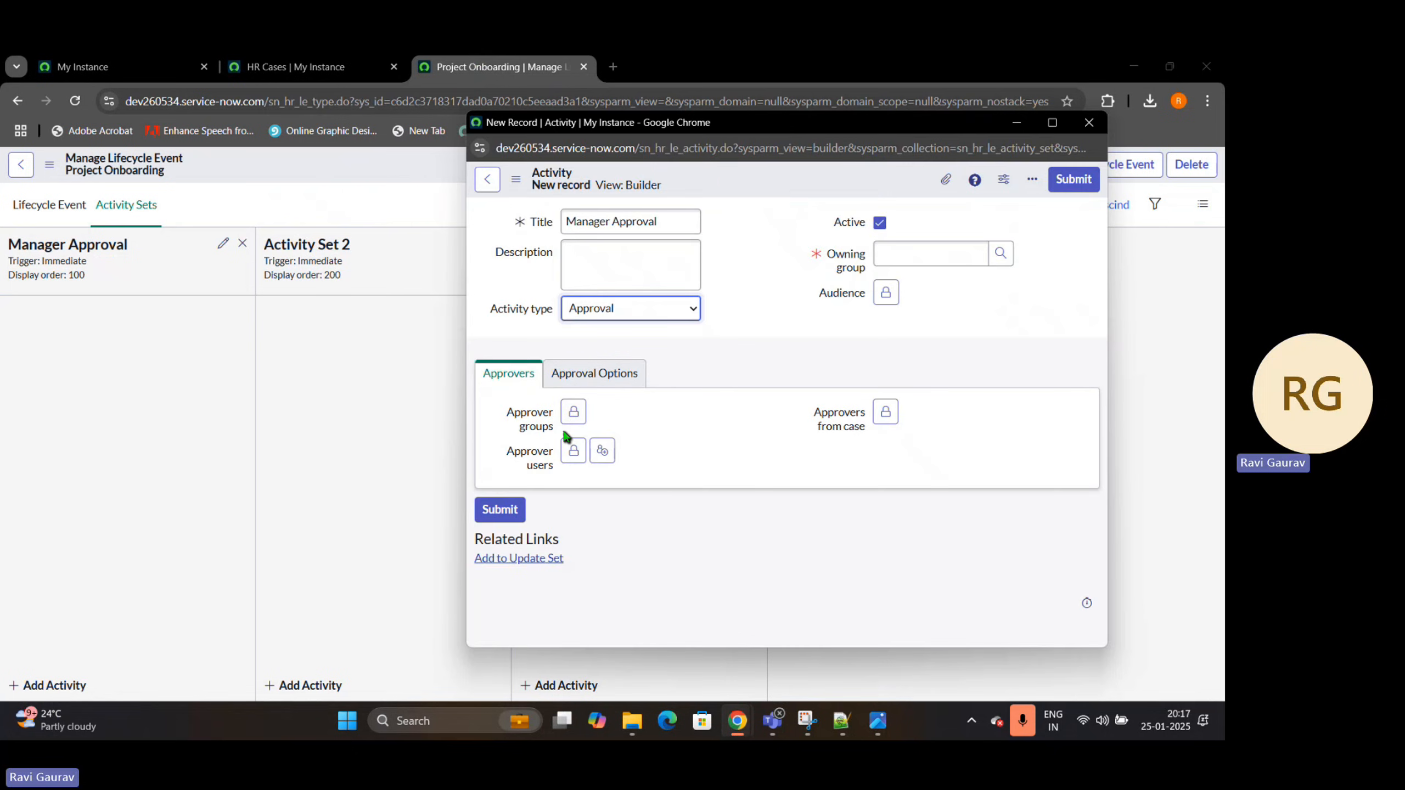
click(895, 418)
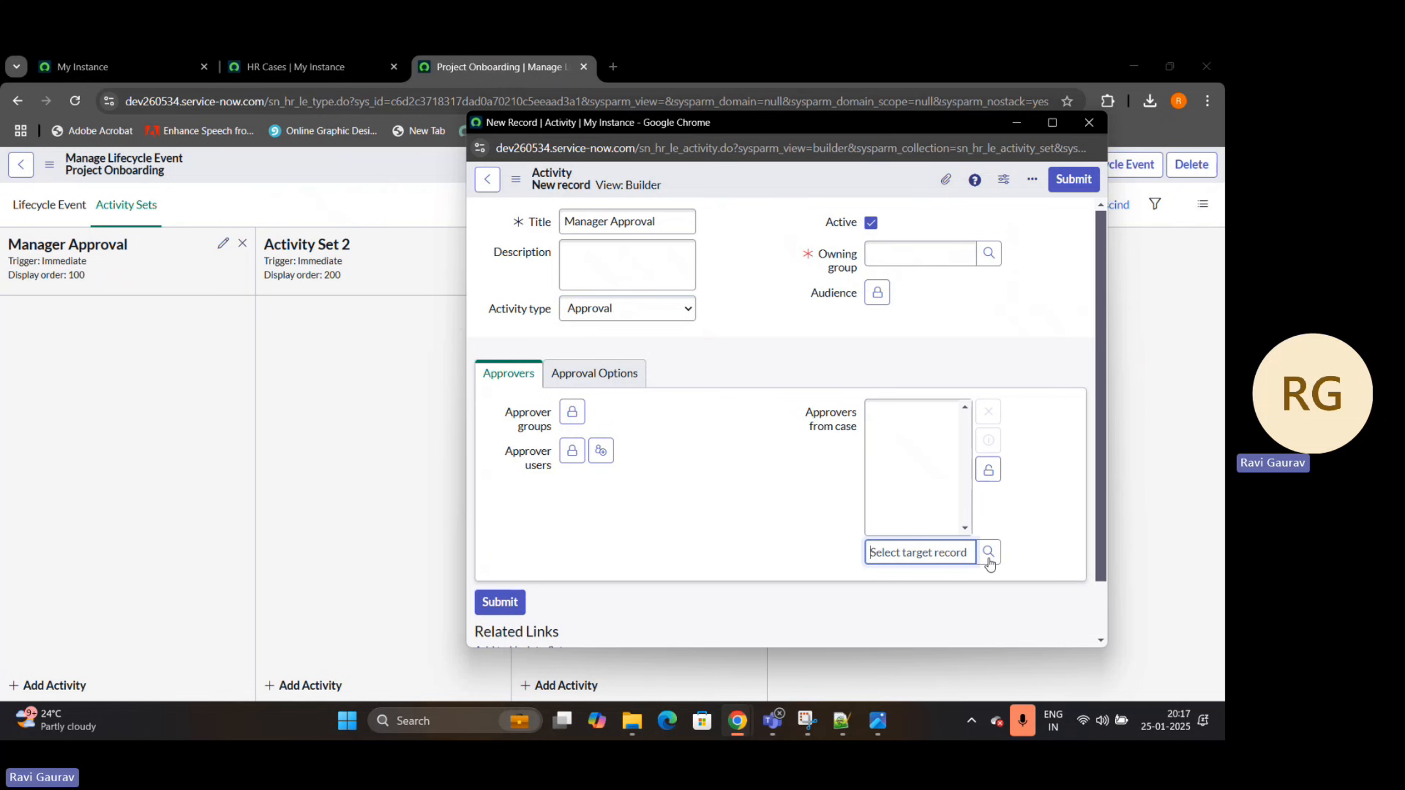
click(989, 561)
drag(393, 266, 486, 192)
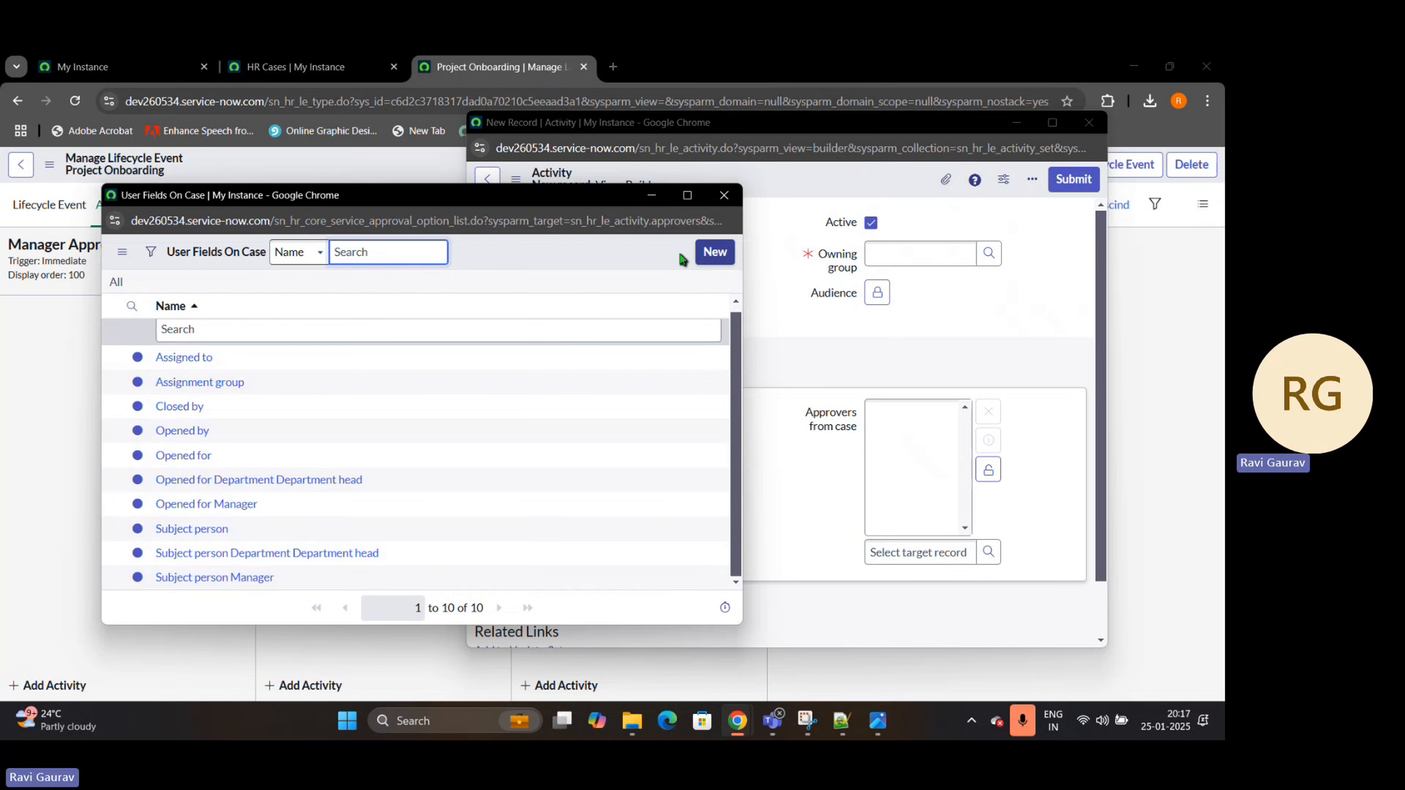
Start a new user field on case record named "employee's Manager" and set its case table to HR Lifecycle Events Case
click(714, 252)
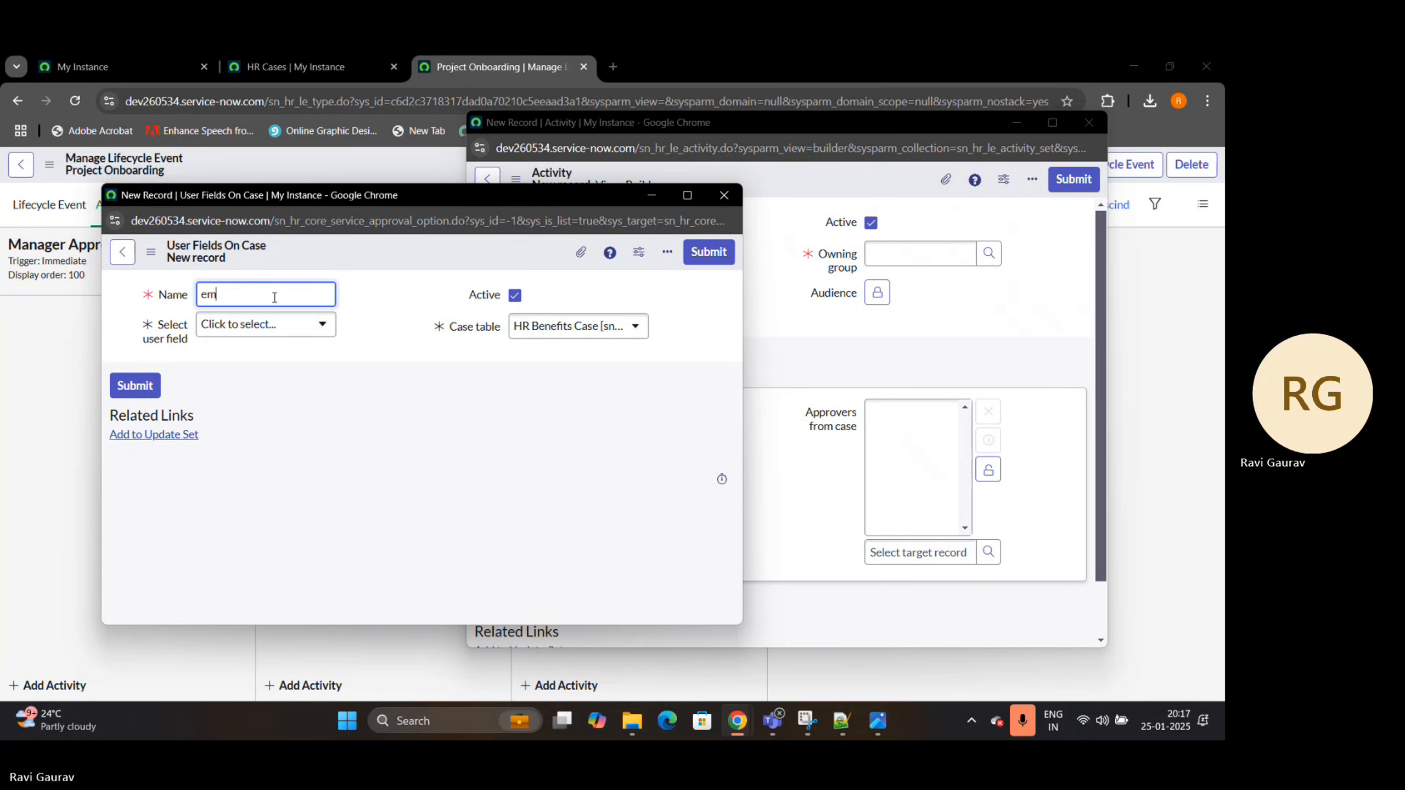
text(ployee's Manager)
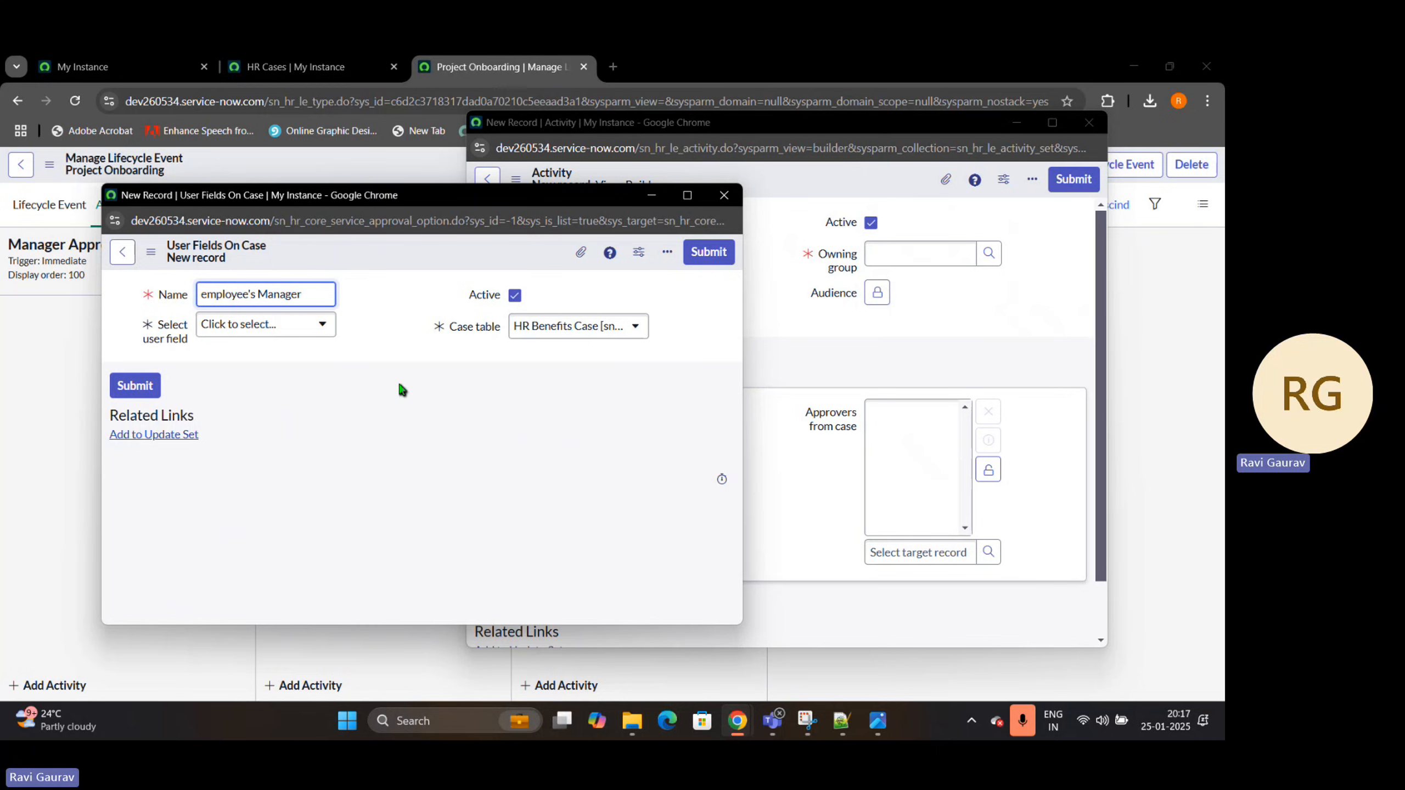
click(311, 325)
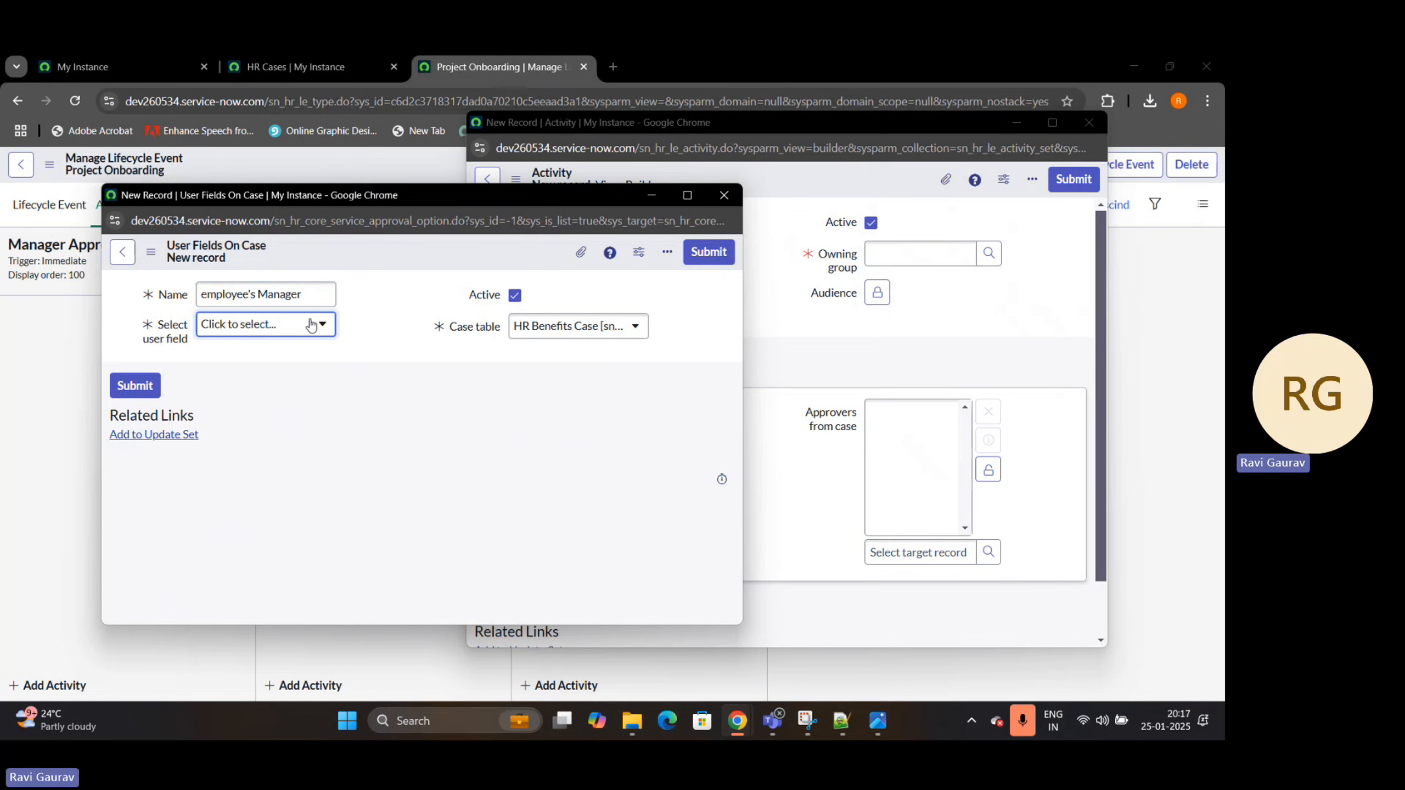
click(559, 273)
click(597, 325)
text(HR)
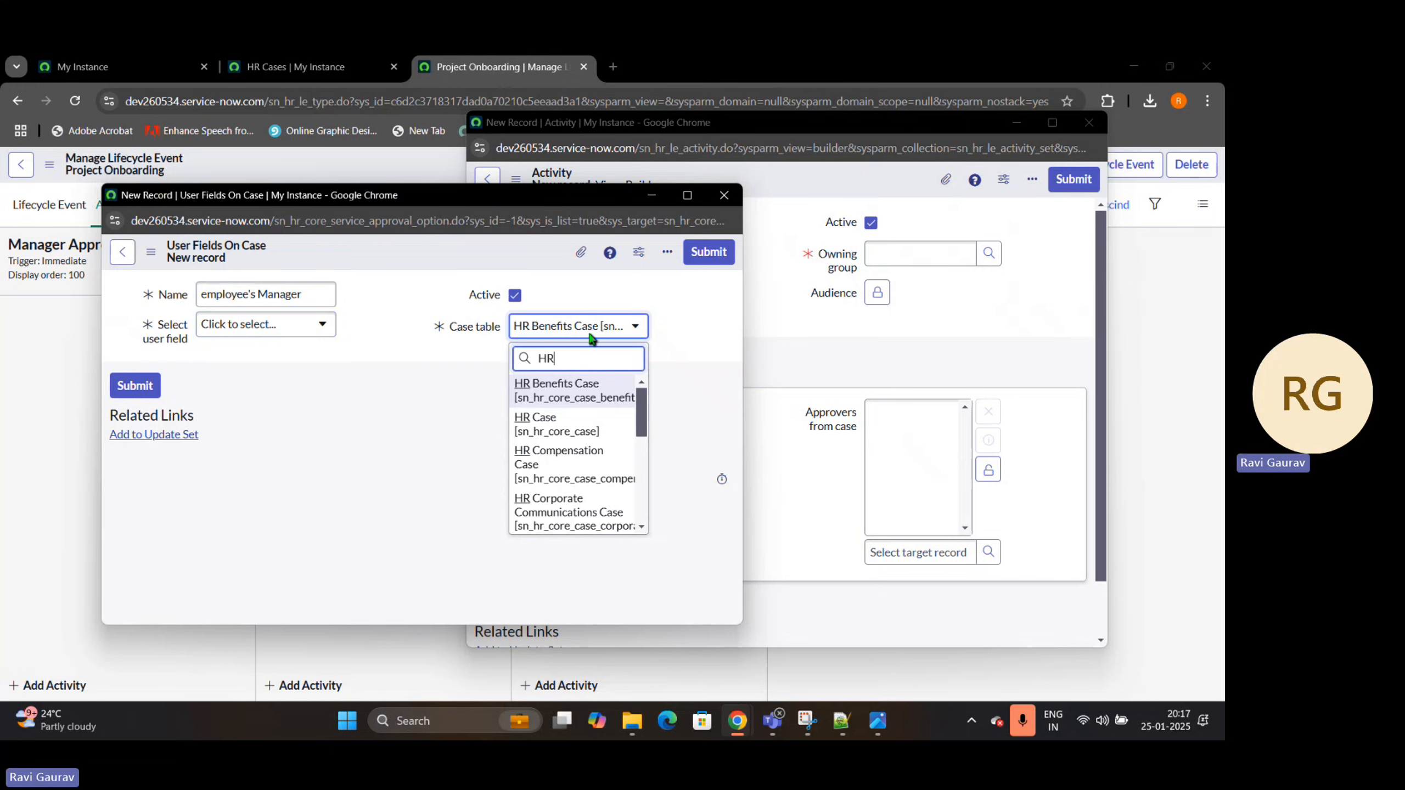
text( l)
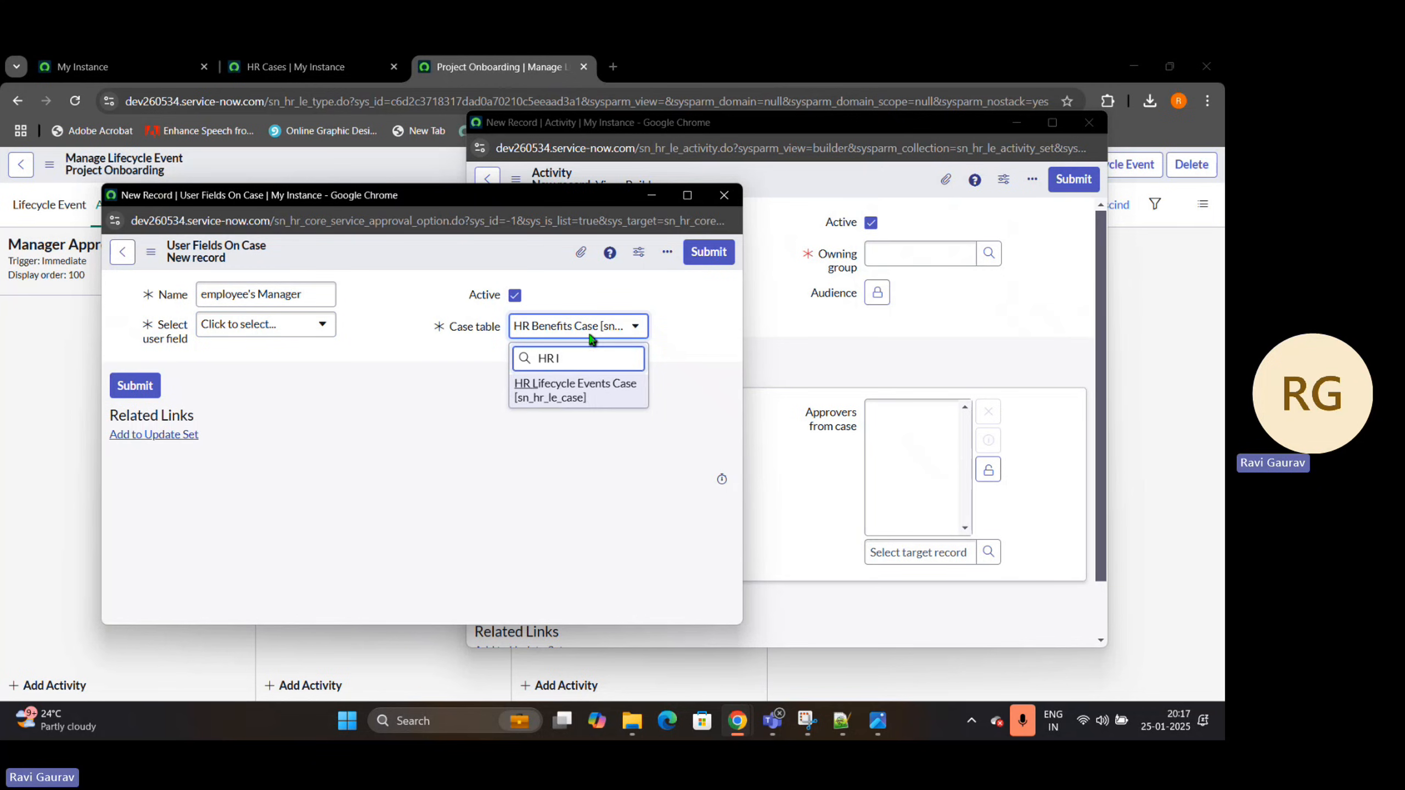
click(595, 396)
Set the user field to the subject person's Manager and submit the user field on case record
click(307, 326)
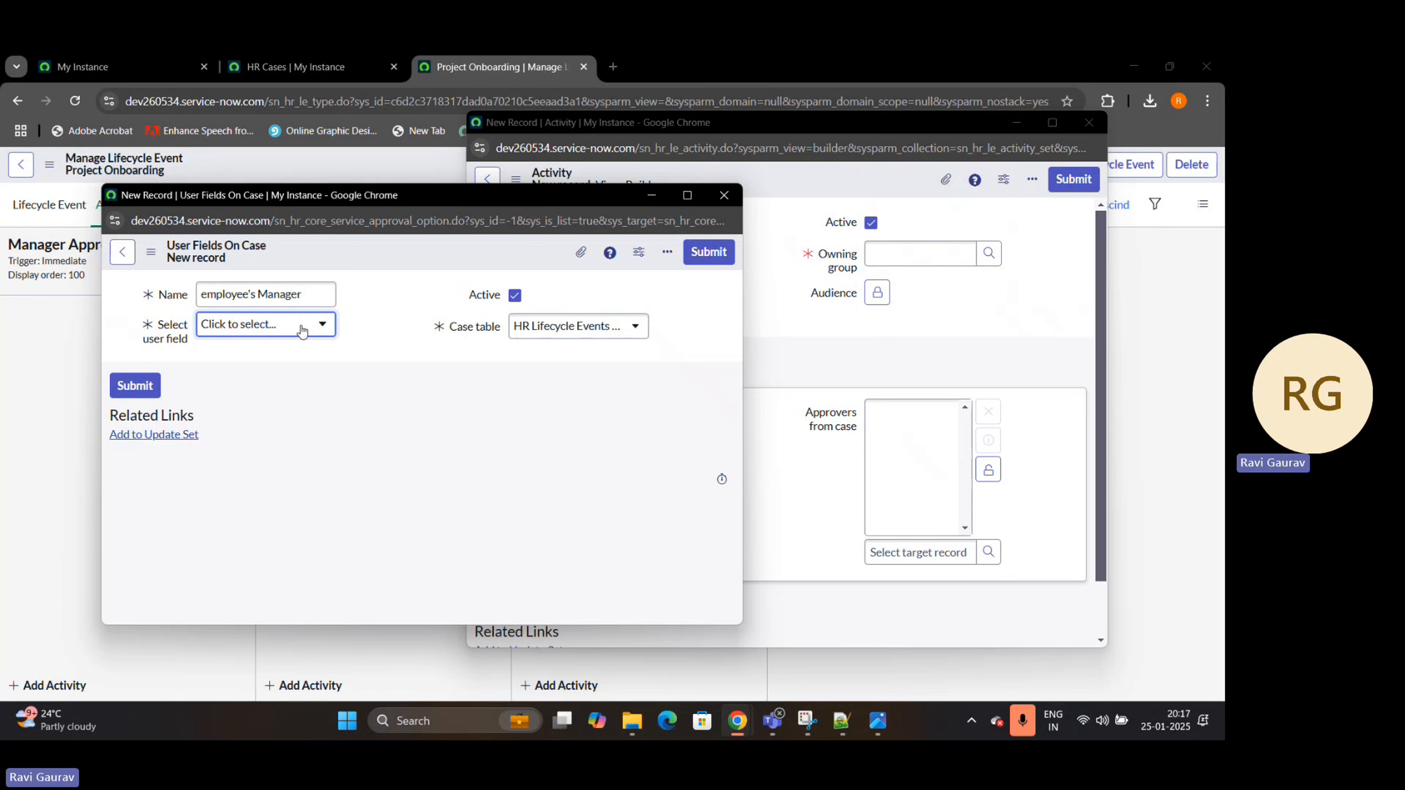
scroll(344, 432, down, 3)
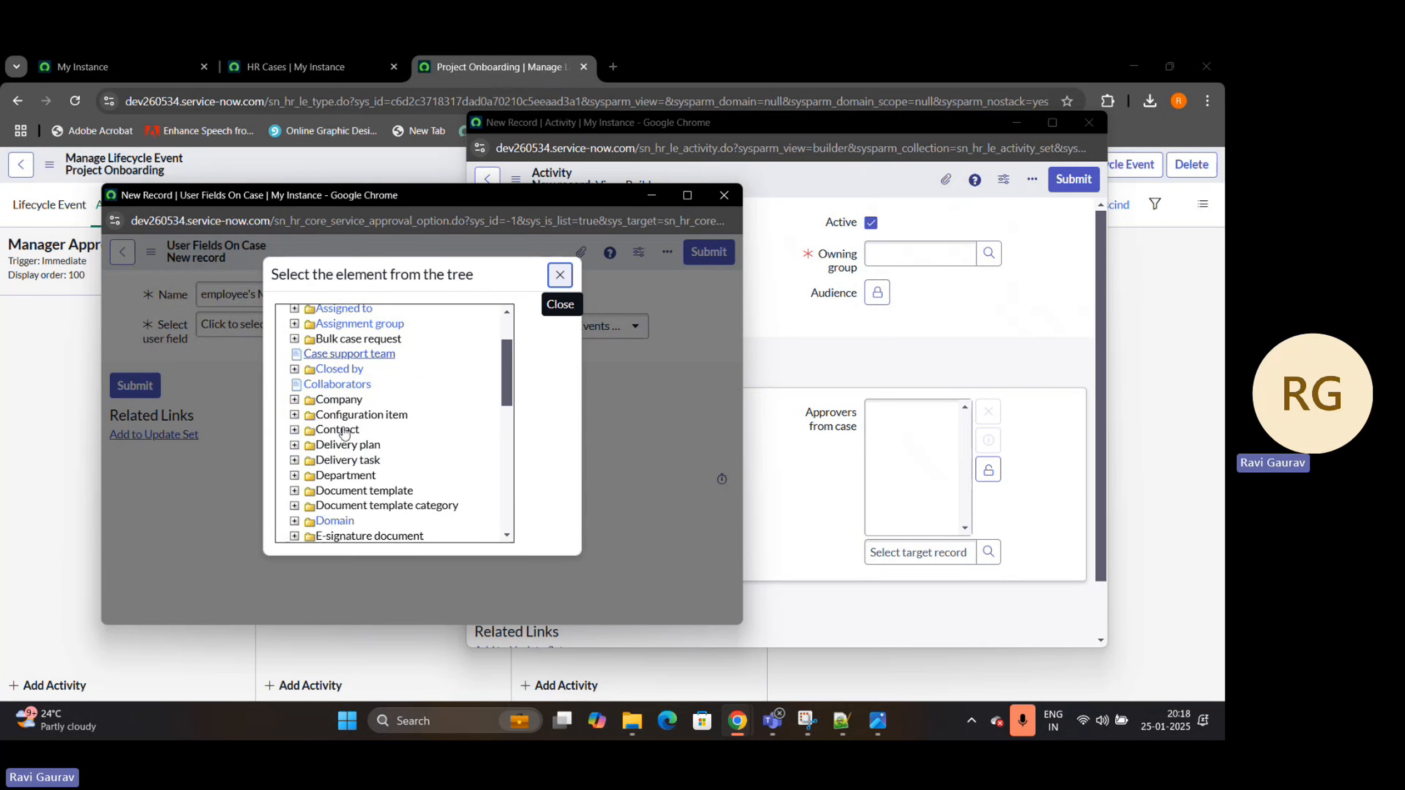
scroll(345, 432, down, 6)
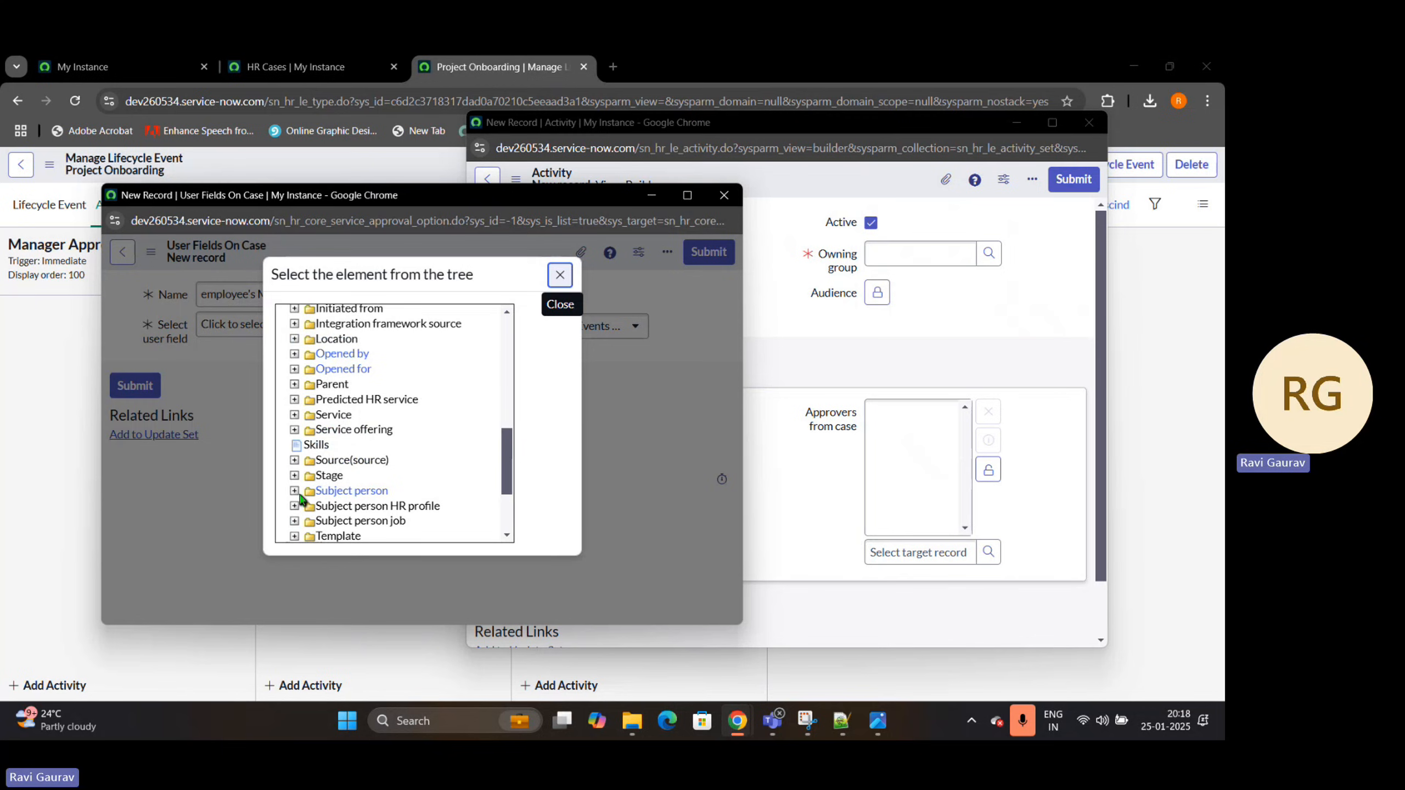
click(294, 490)
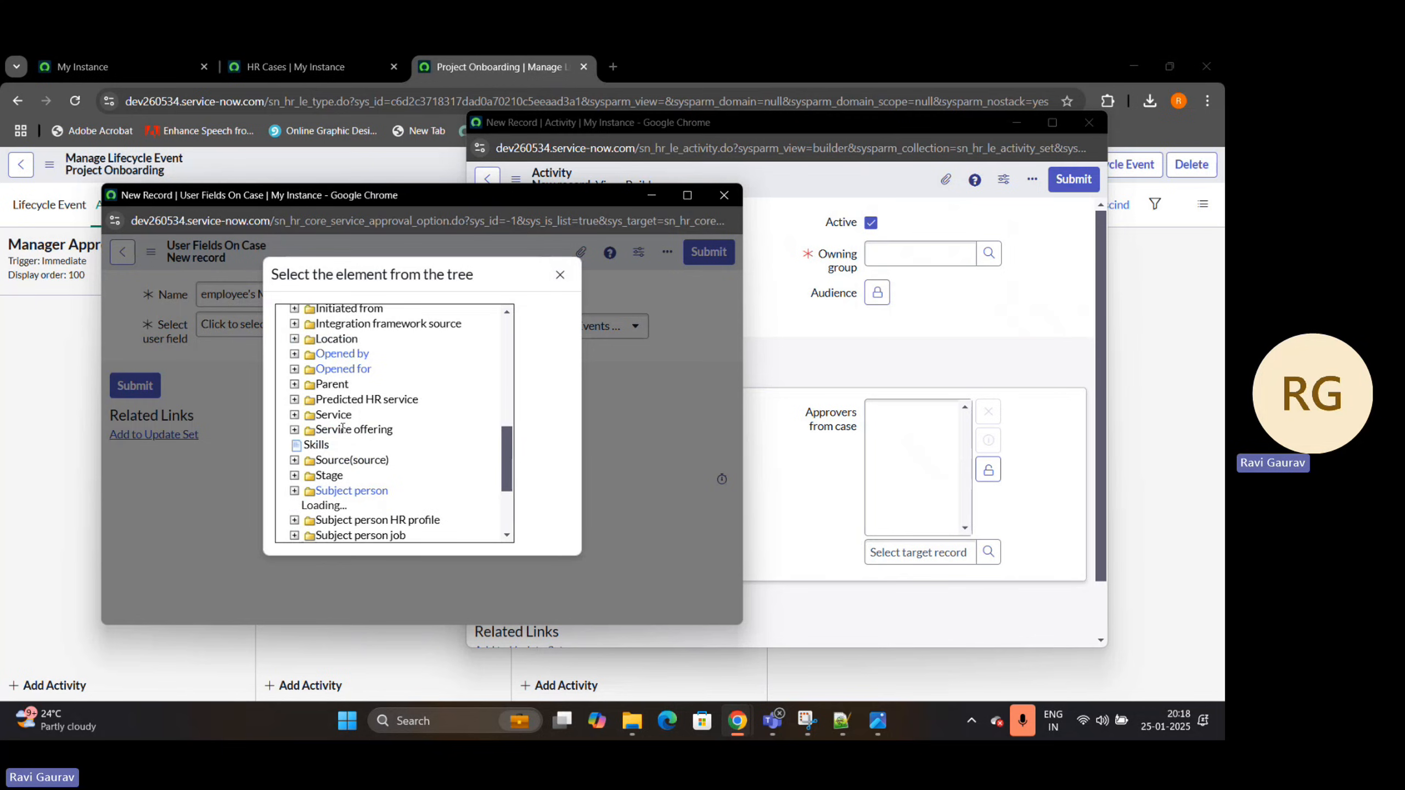
scroll(338, 420, down, 3)
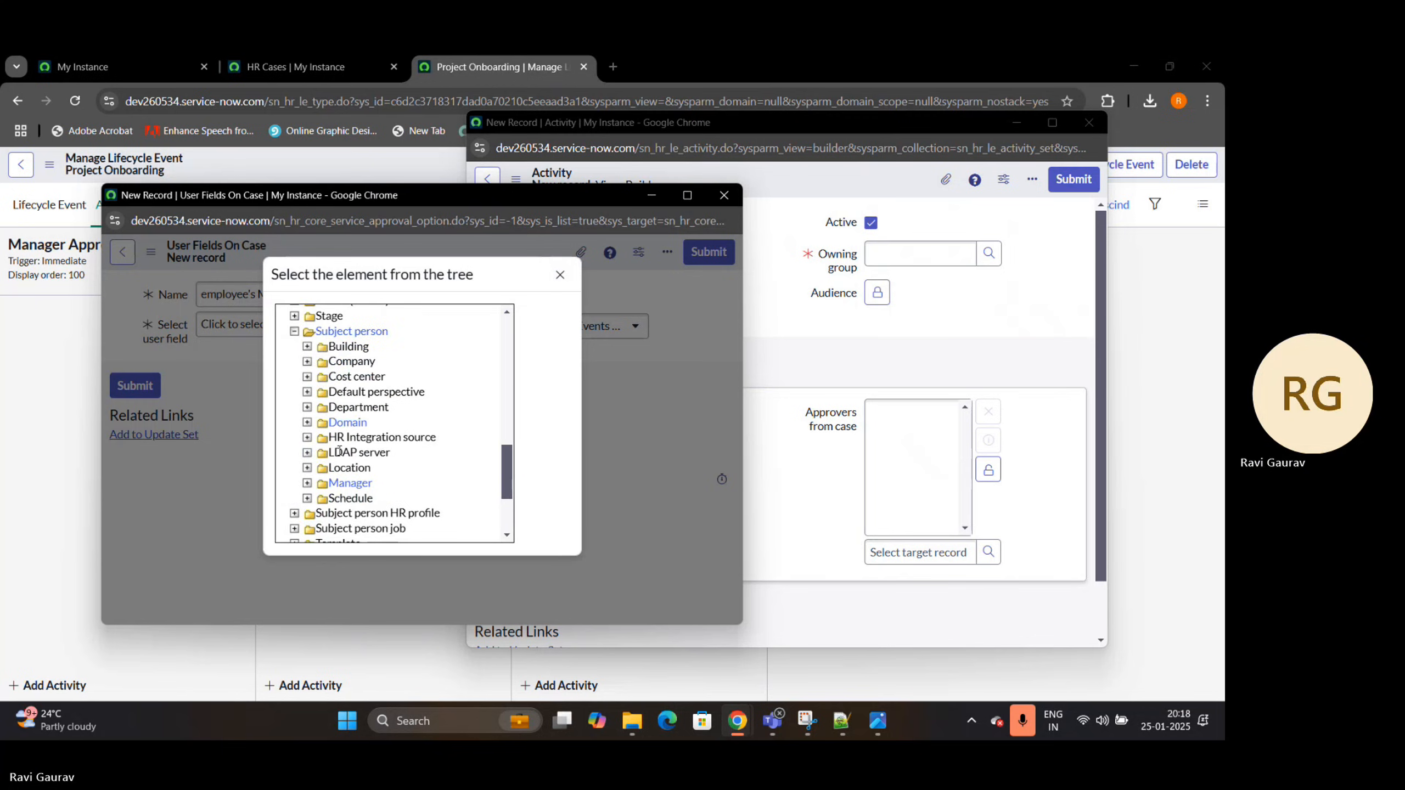
click(349, 483)
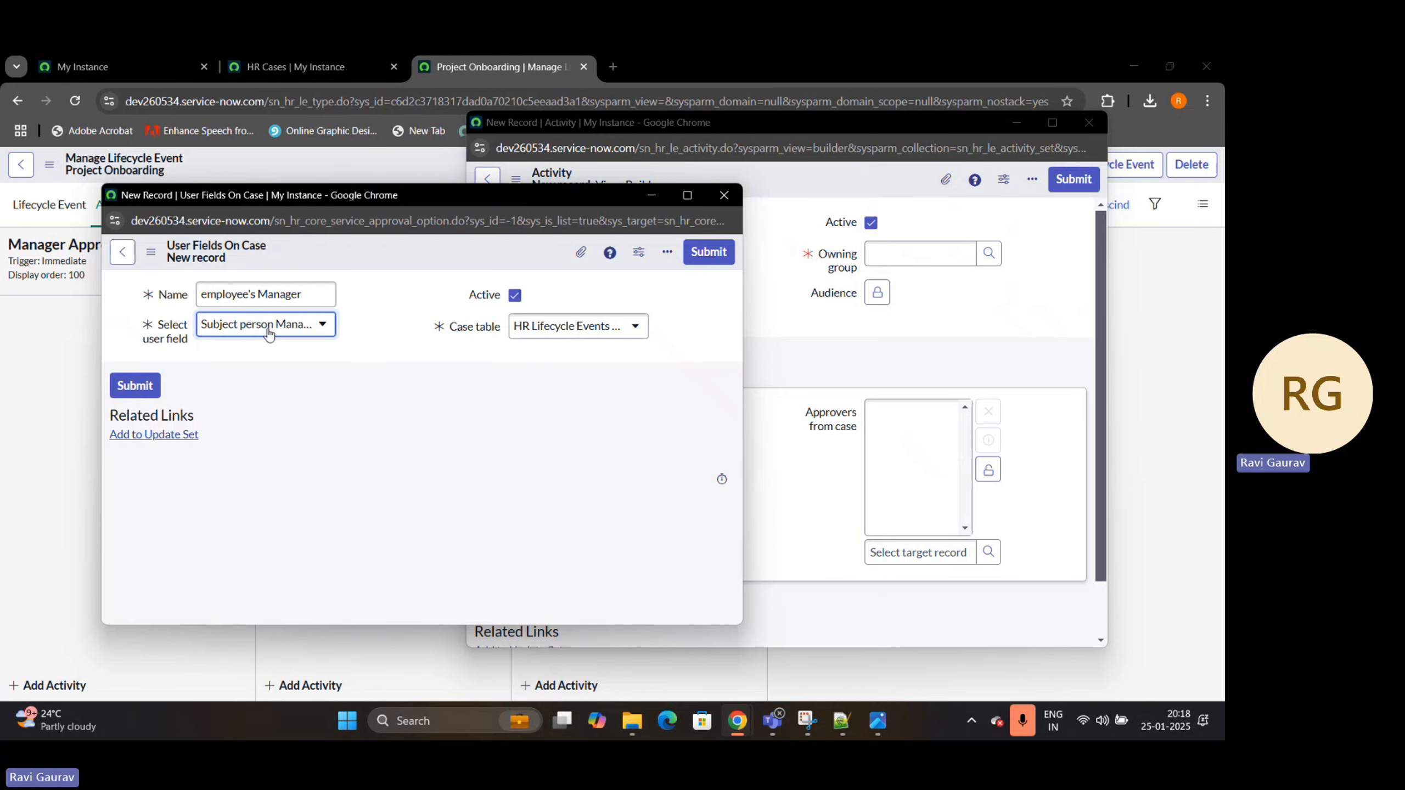
click(709, 252)
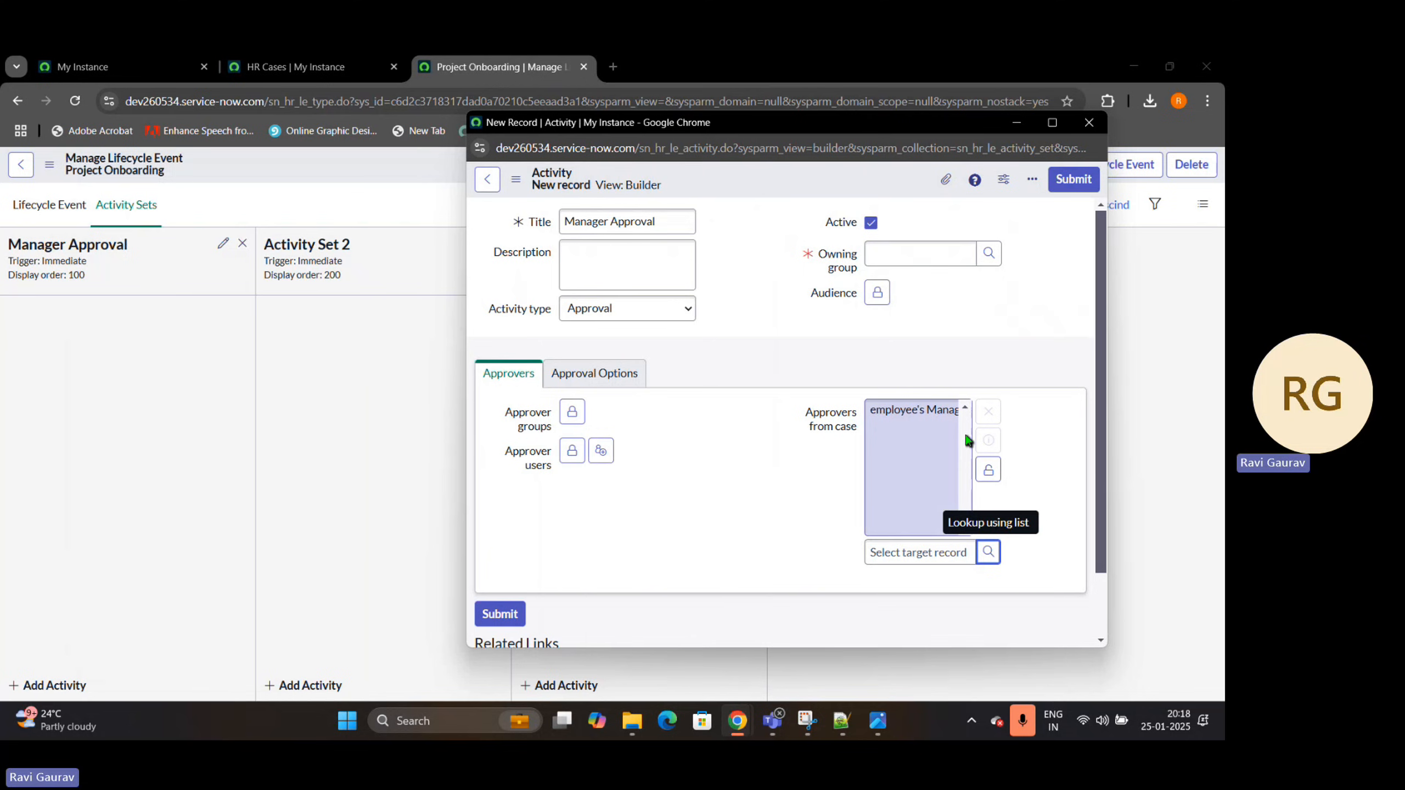
Lock Approvers from case with employee's Manager, set the owning group to HR Tier 1, and submit the Manager Approval activity
click(988, 469)
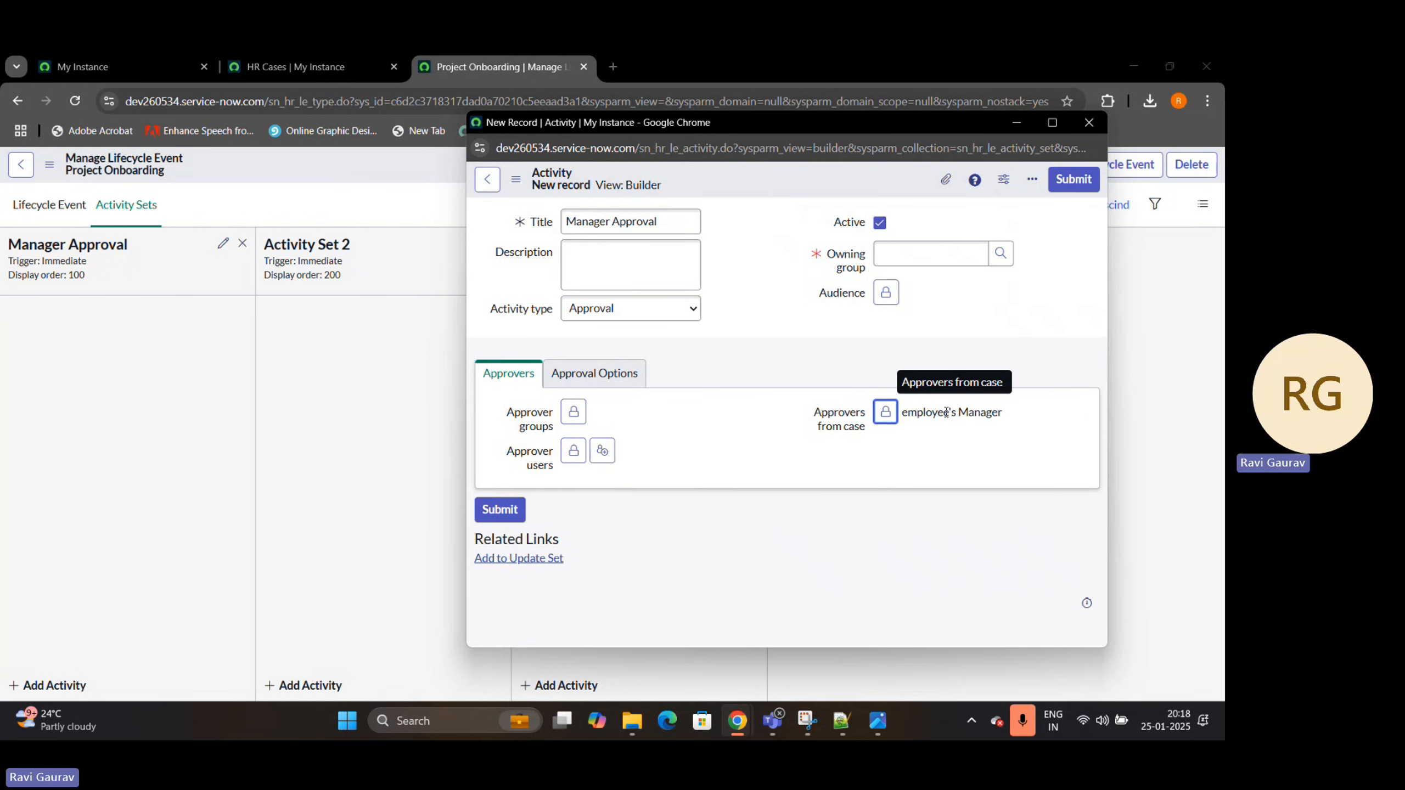
click(498, 510)
click(928, 291)
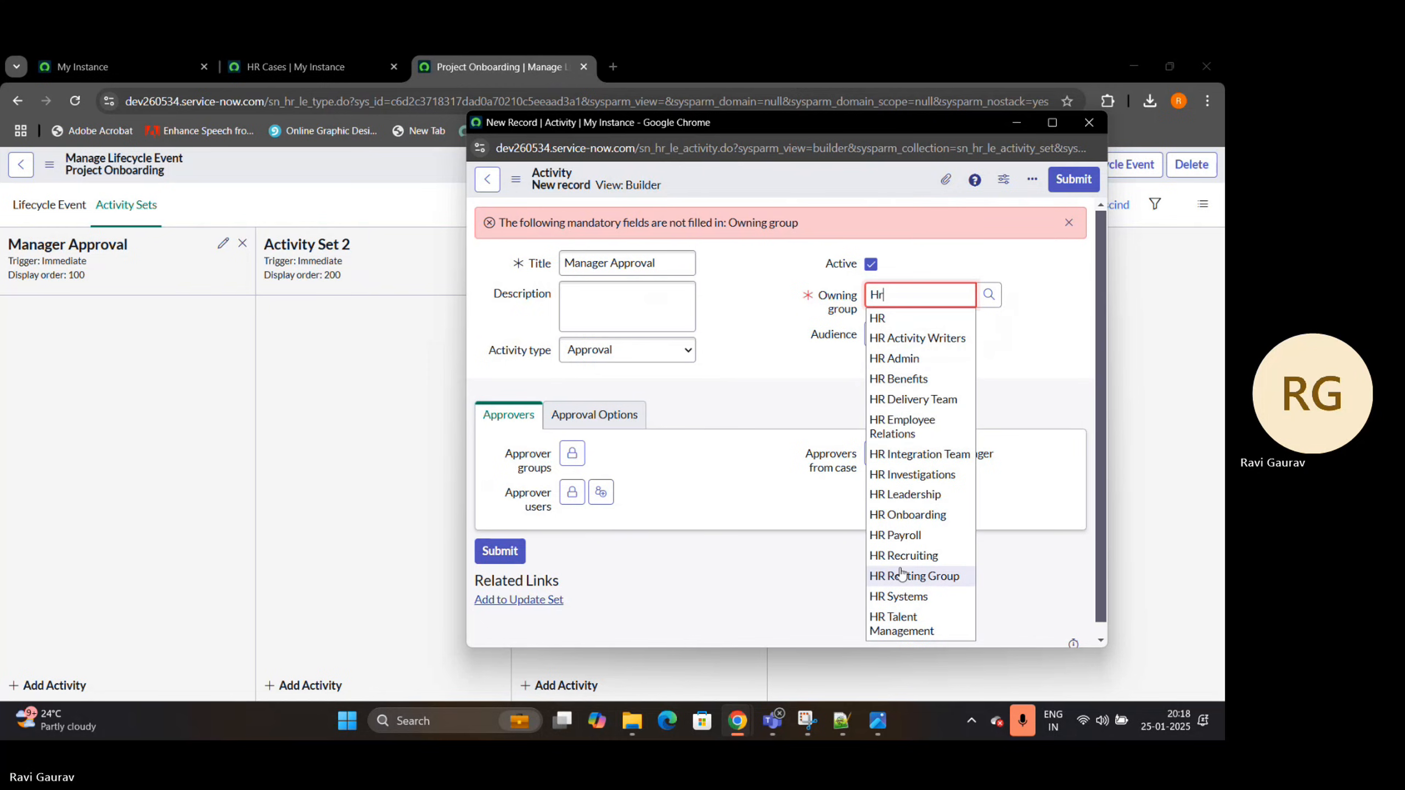
click(907, 353)
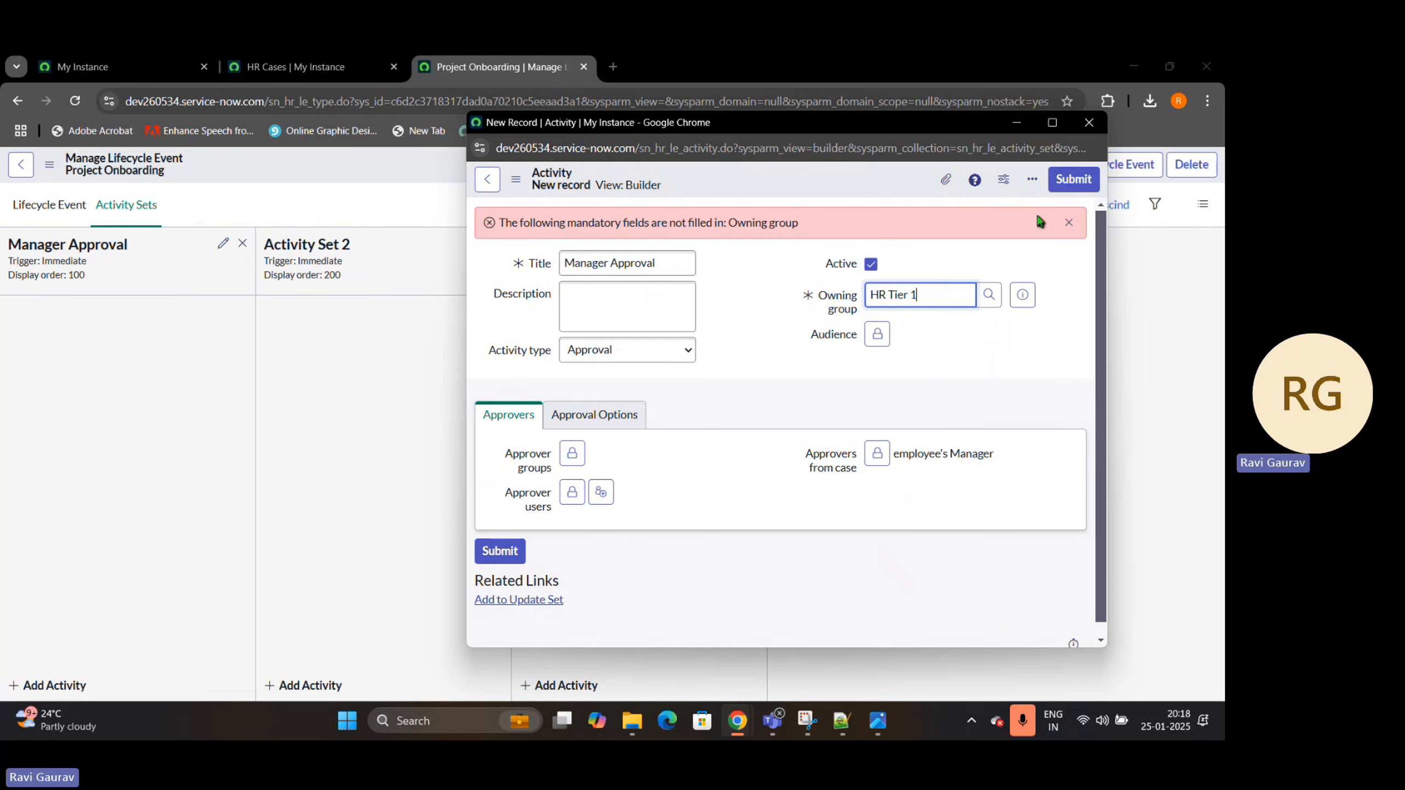
click(1070, 178)
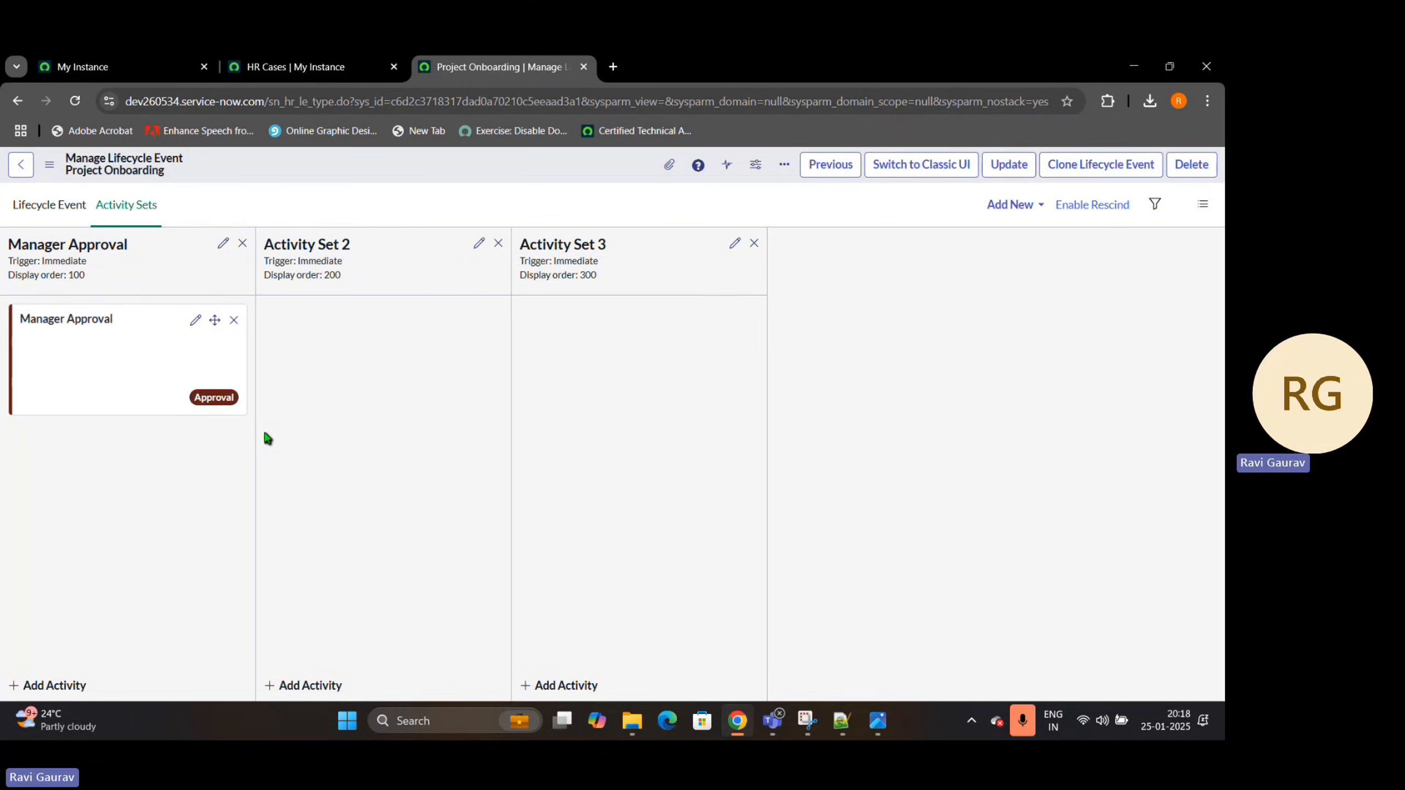
Open Activity Set 2 for editing and select its whole title
click(479, 244)
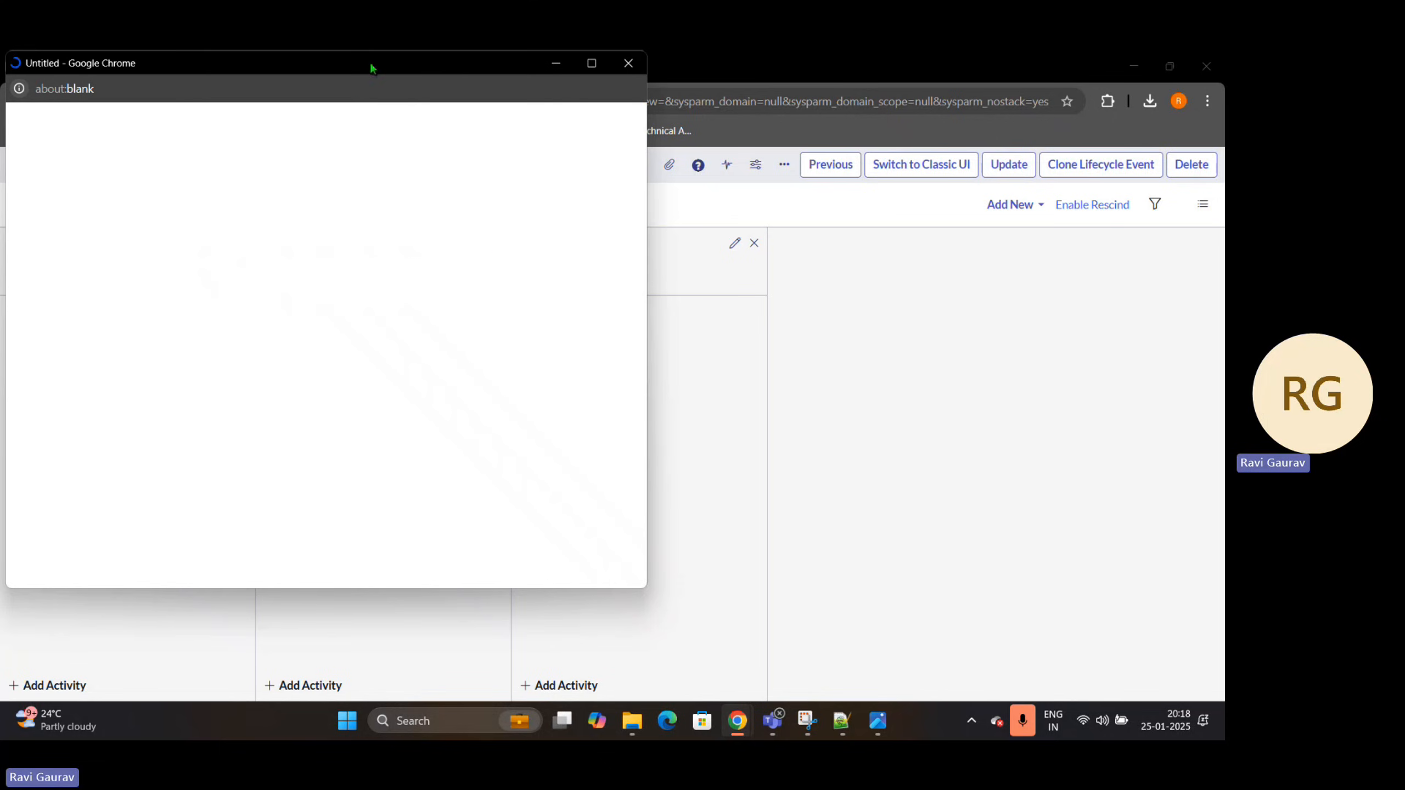
drag(371, 67, 880, 88)
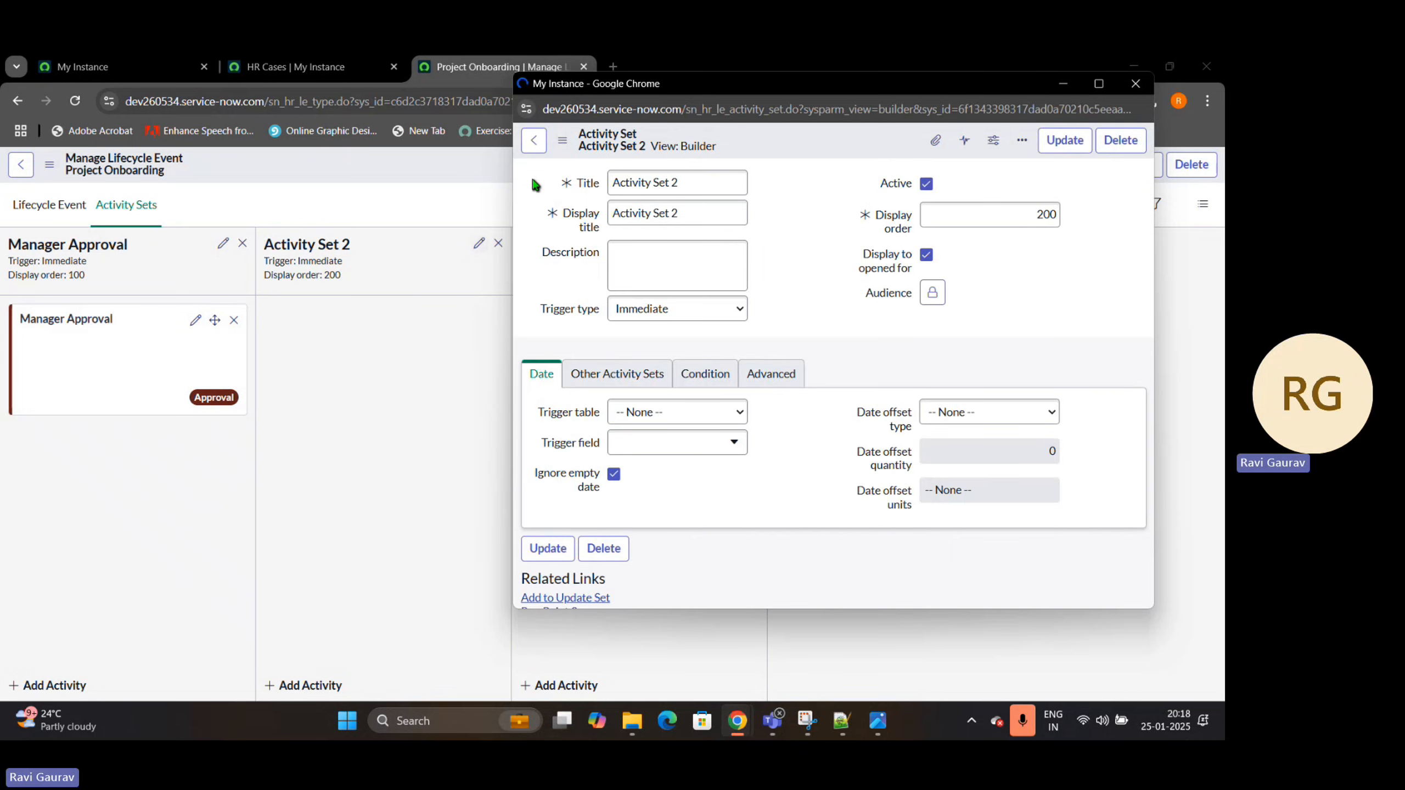
click(709, 179)
key(ctrl+a)
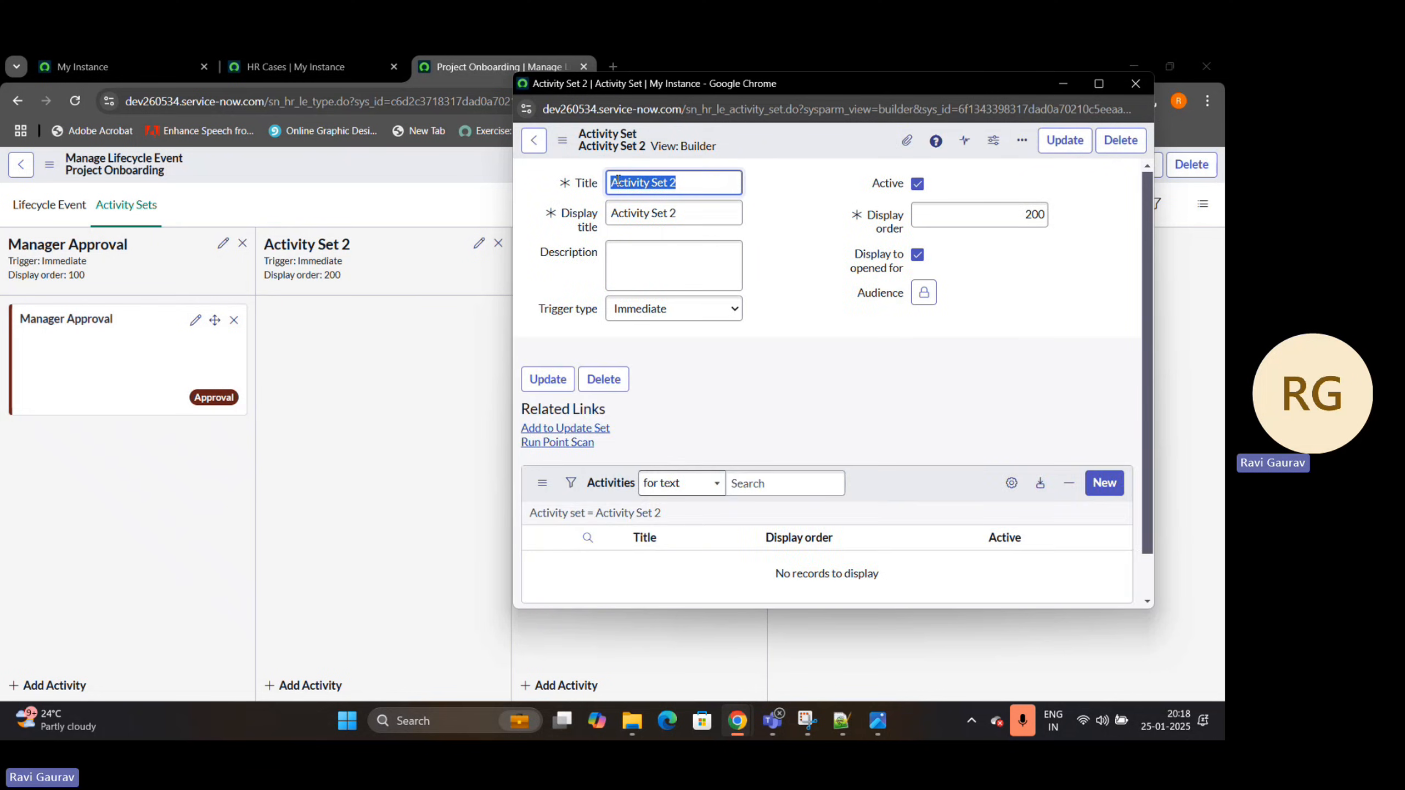
text(Assi)
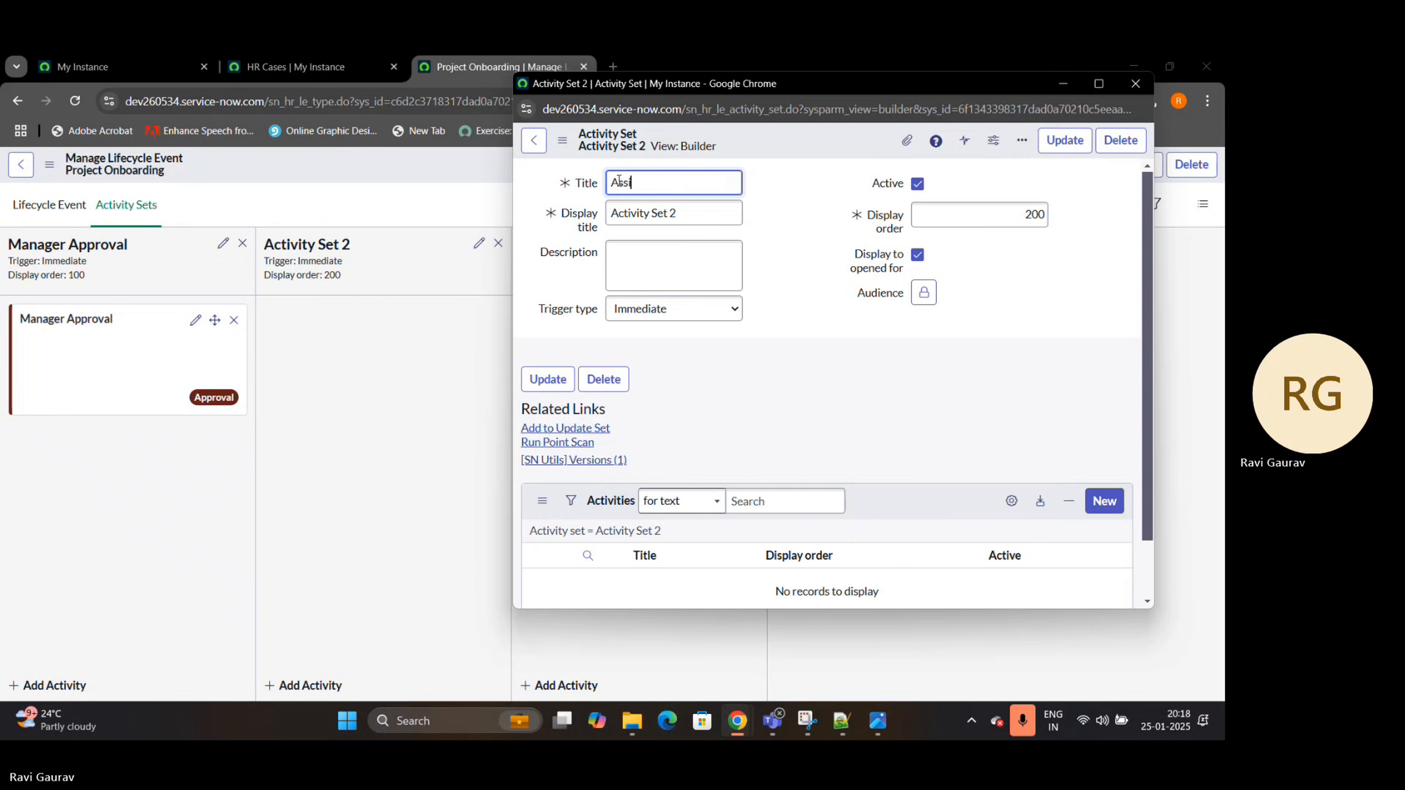
text(gn)
text( Task)
text(ask)
text( t)
text(o Emplo)
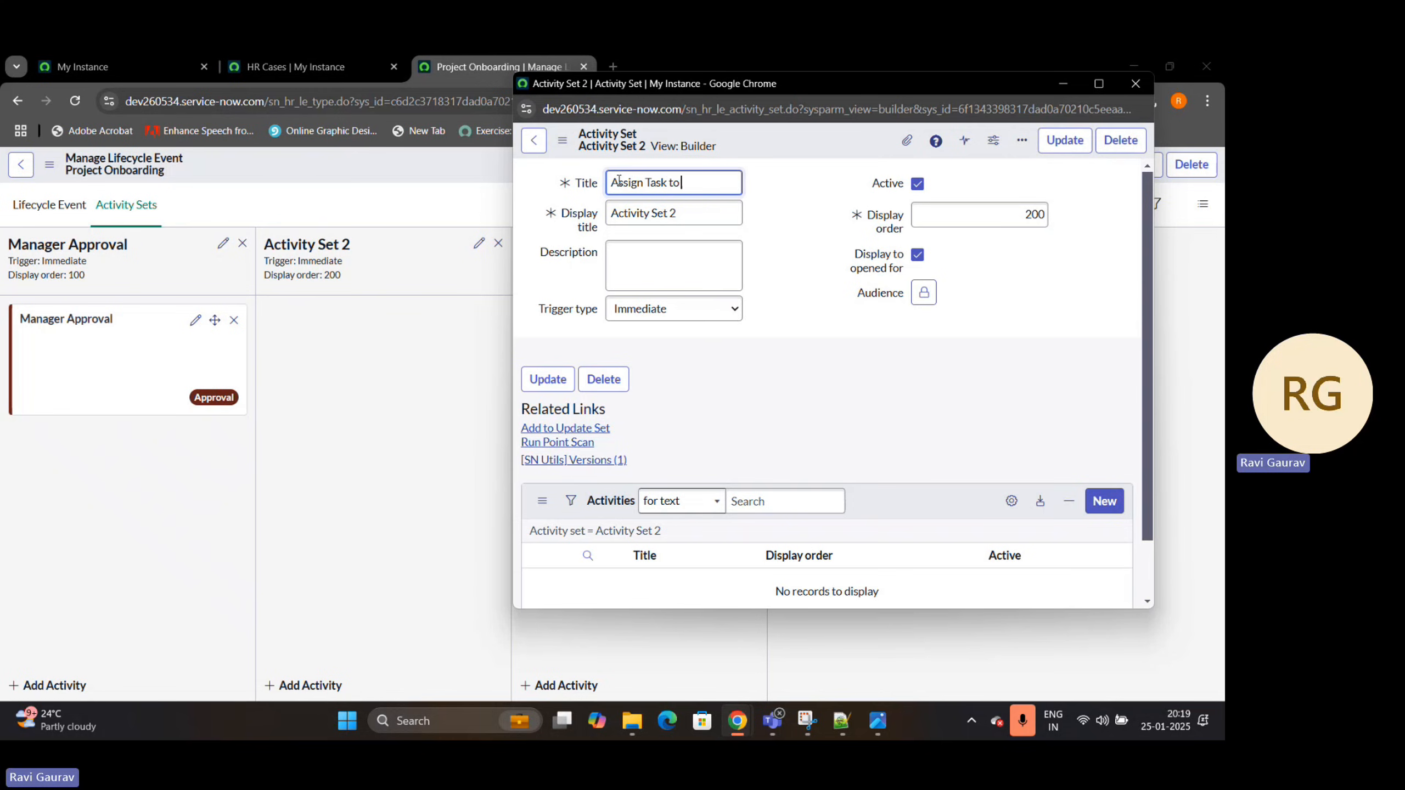
key(BackSpace)
key(BackSpace)
key(BackSpace)
key(BackSpace)
key(BackSpace)
key(BackSpace)
key(BackSpace)
key(BackSpace)
key(BackSpace)
key(BackSpace)
key(BackSpace)
key(BackSpace)
key(BackSpace)
key(BackSpace)
key(BackSpace)
key(BackSpace)
key(BackSpace)
key(BackSpace)
key(BackSpace)
key(BackSpace)
Set the activity set's title and display title to "Fill TimeSheet" and update the record
text(F)
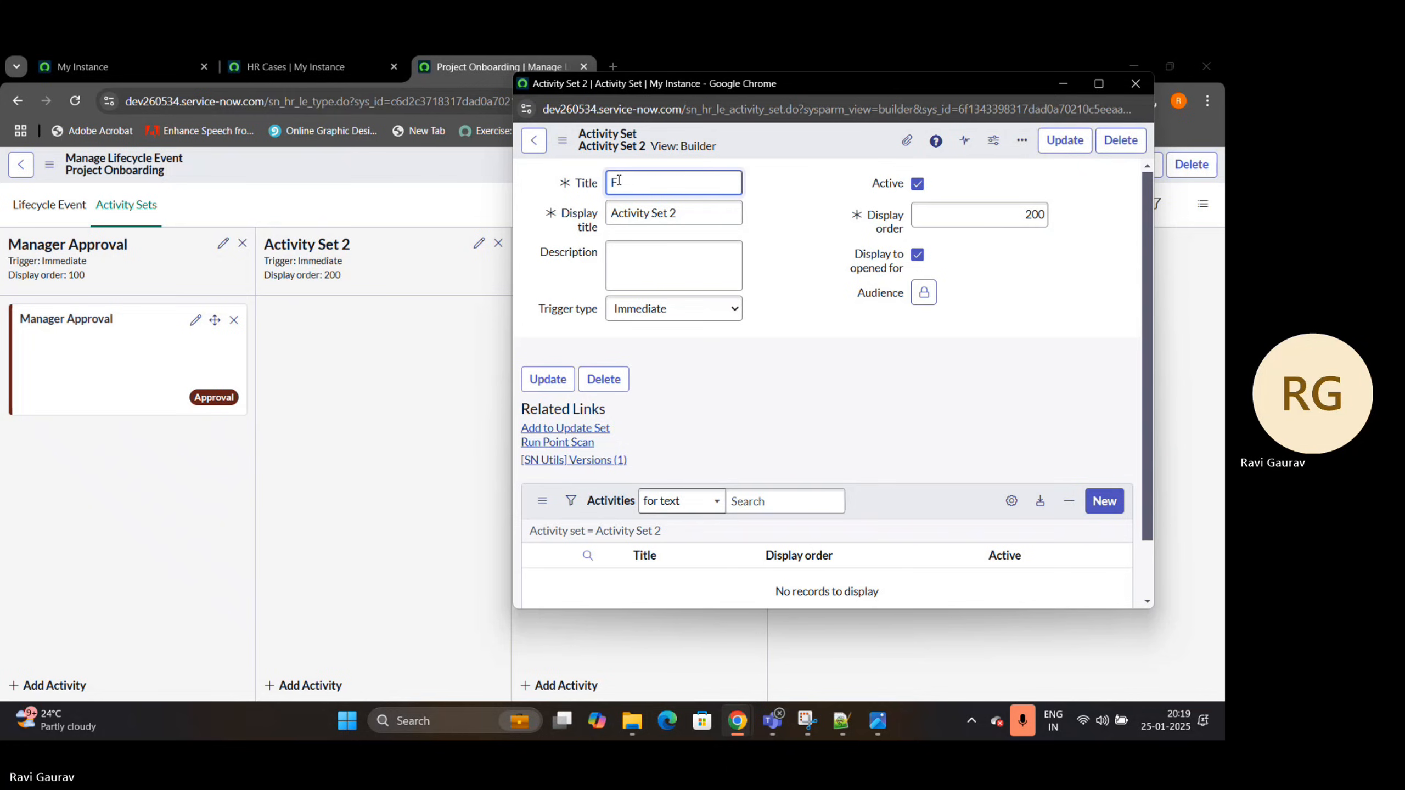
text(ull Time)
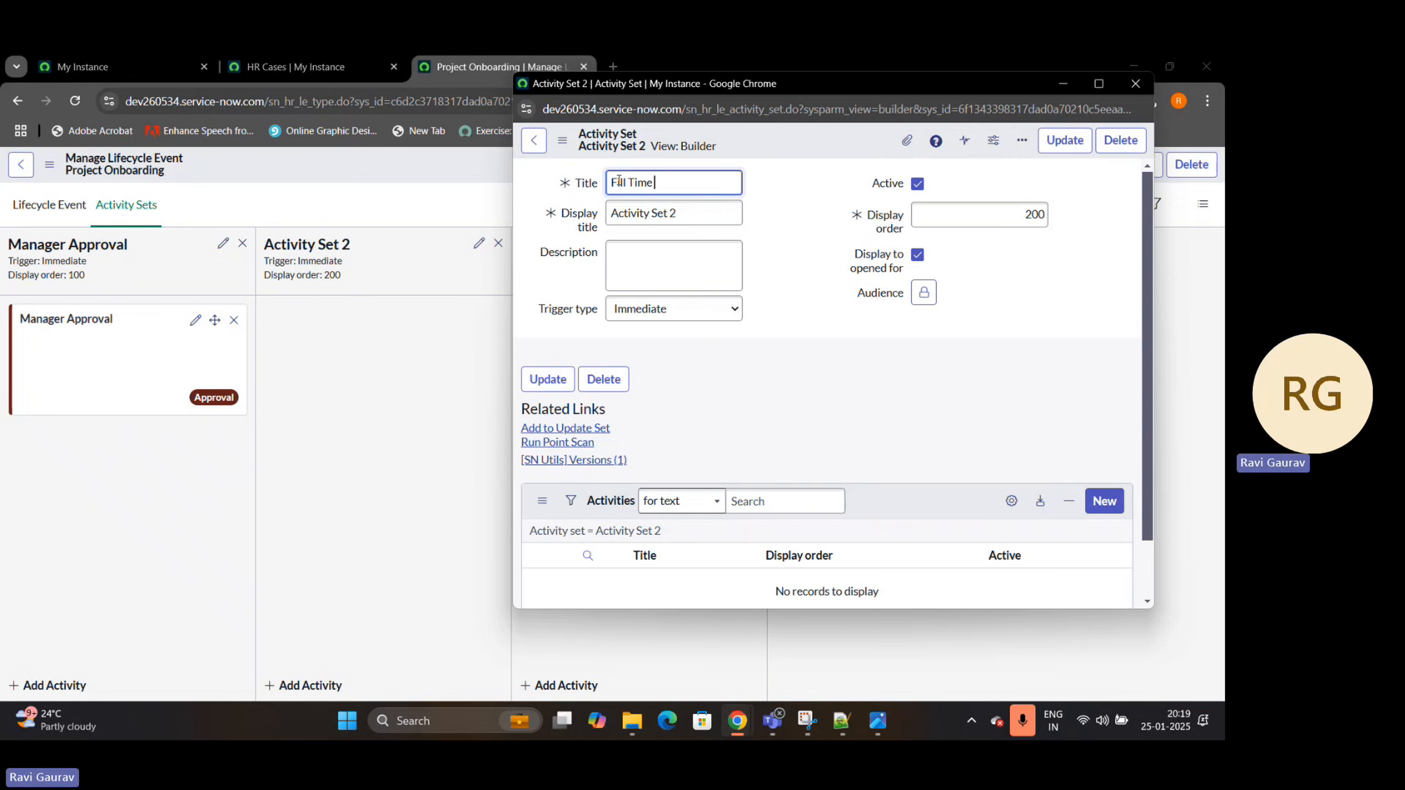
text(Sheet)
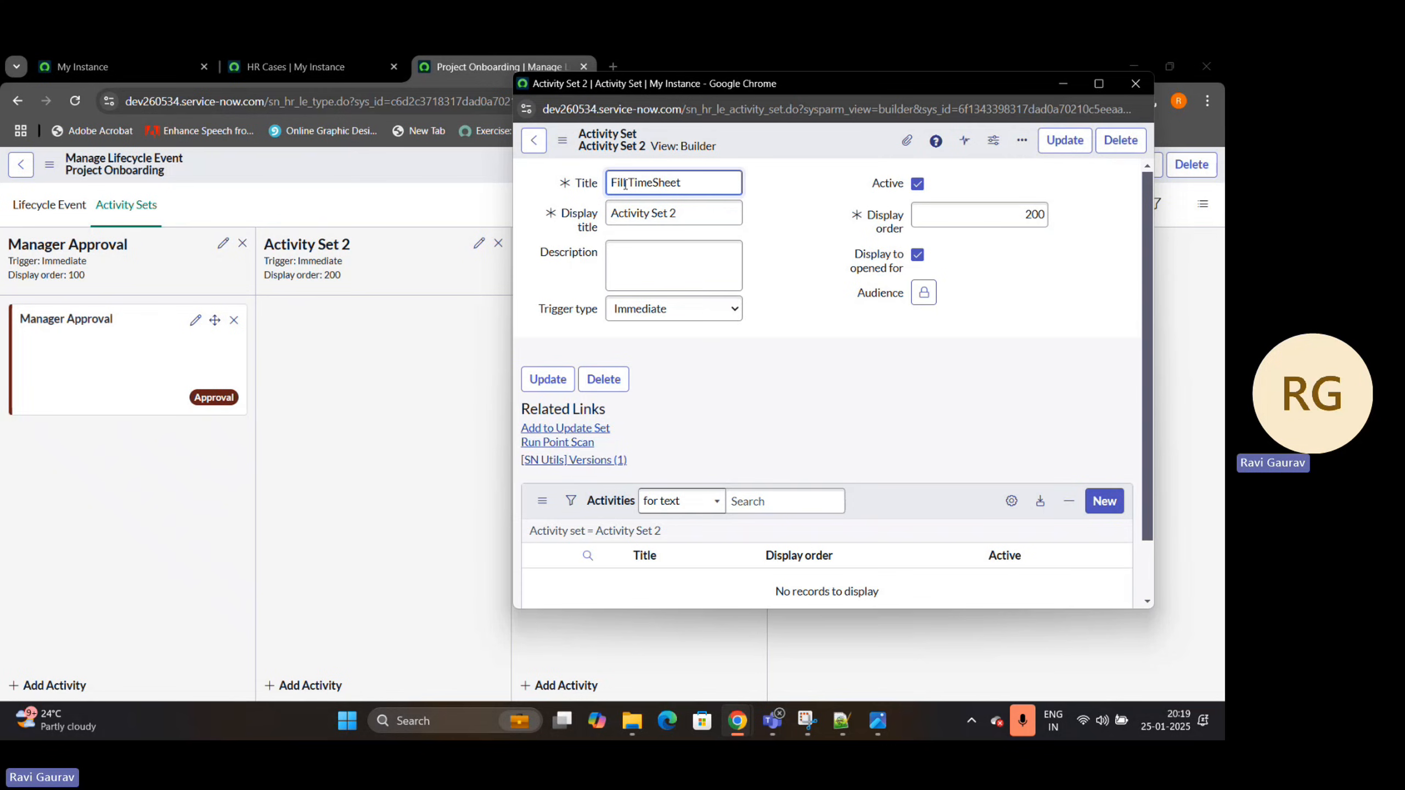
click(772, 476)
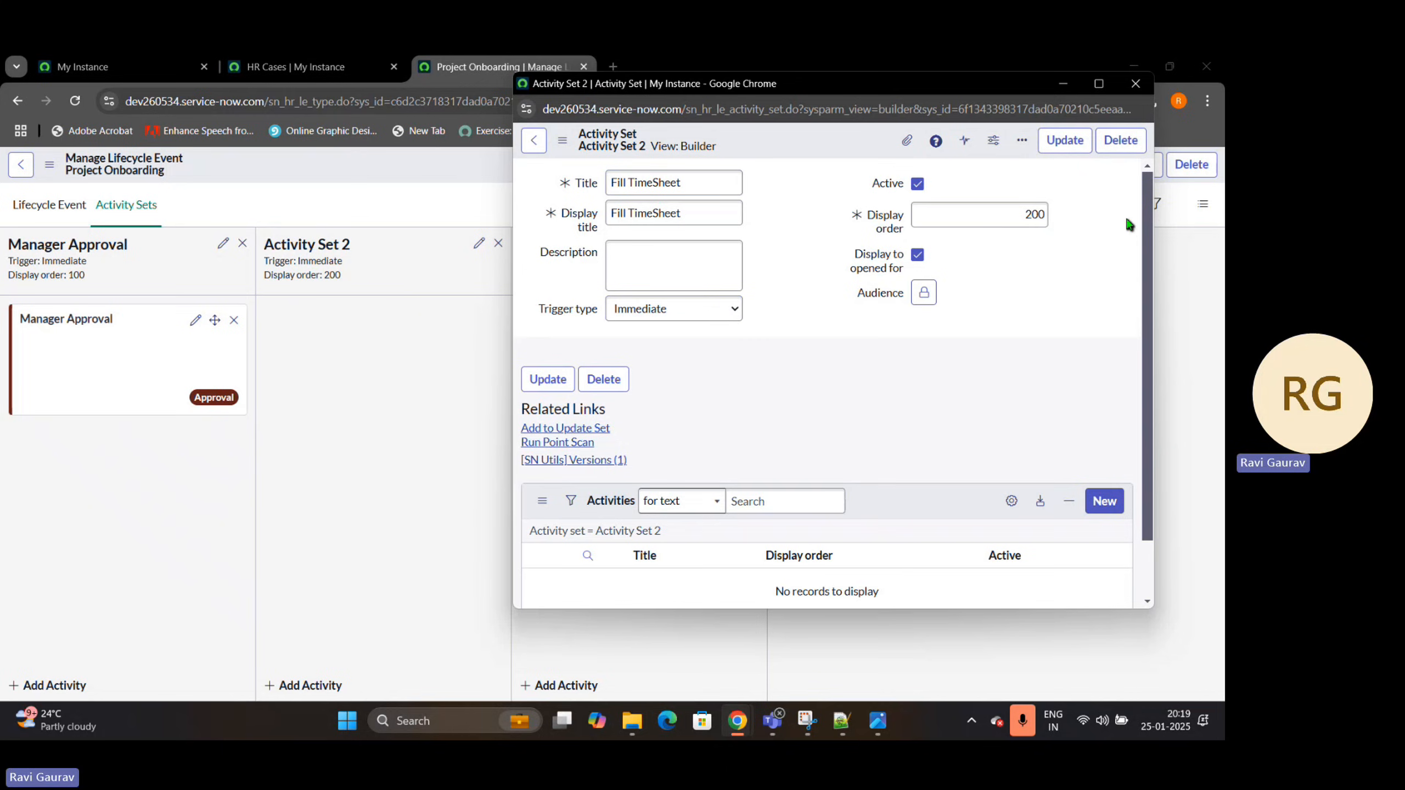
click(1064, 147)
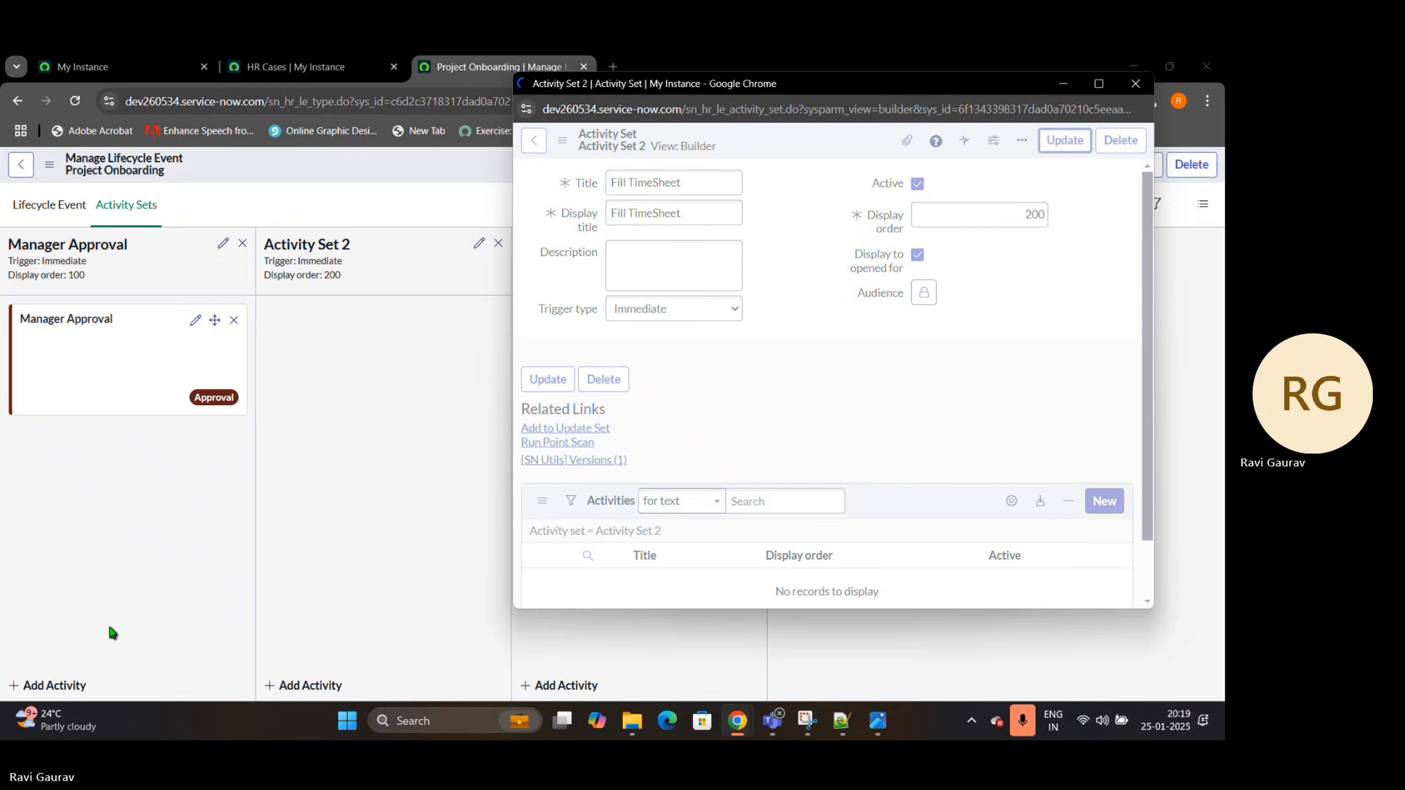
Start a new activity in the Fill TimeSheet set and title it "Fill the Timesheet for Subsequebt Month"
click(308, 686)
drag(261, 65, 762, 92)
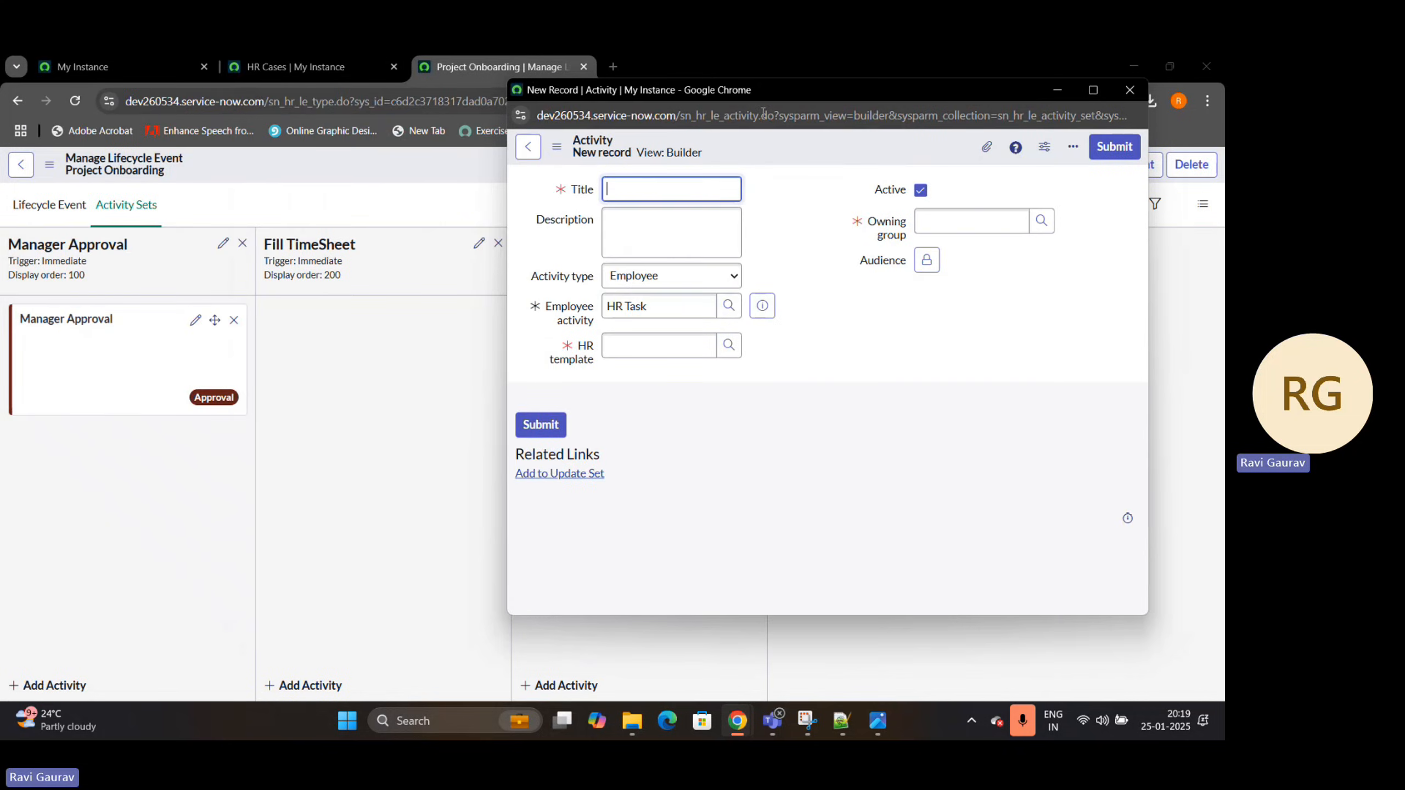
drag(531, 280, 596, 276)
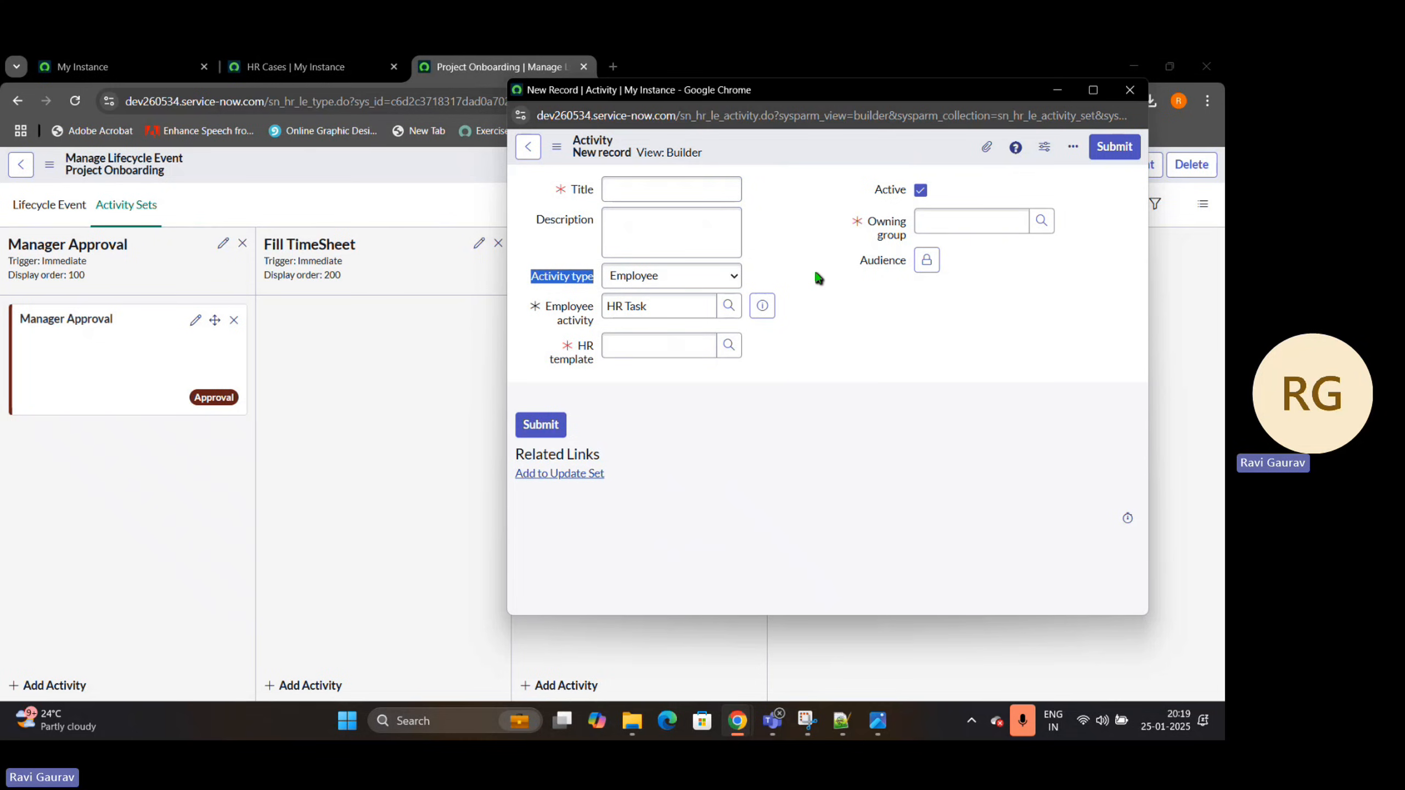
click(652, 185)
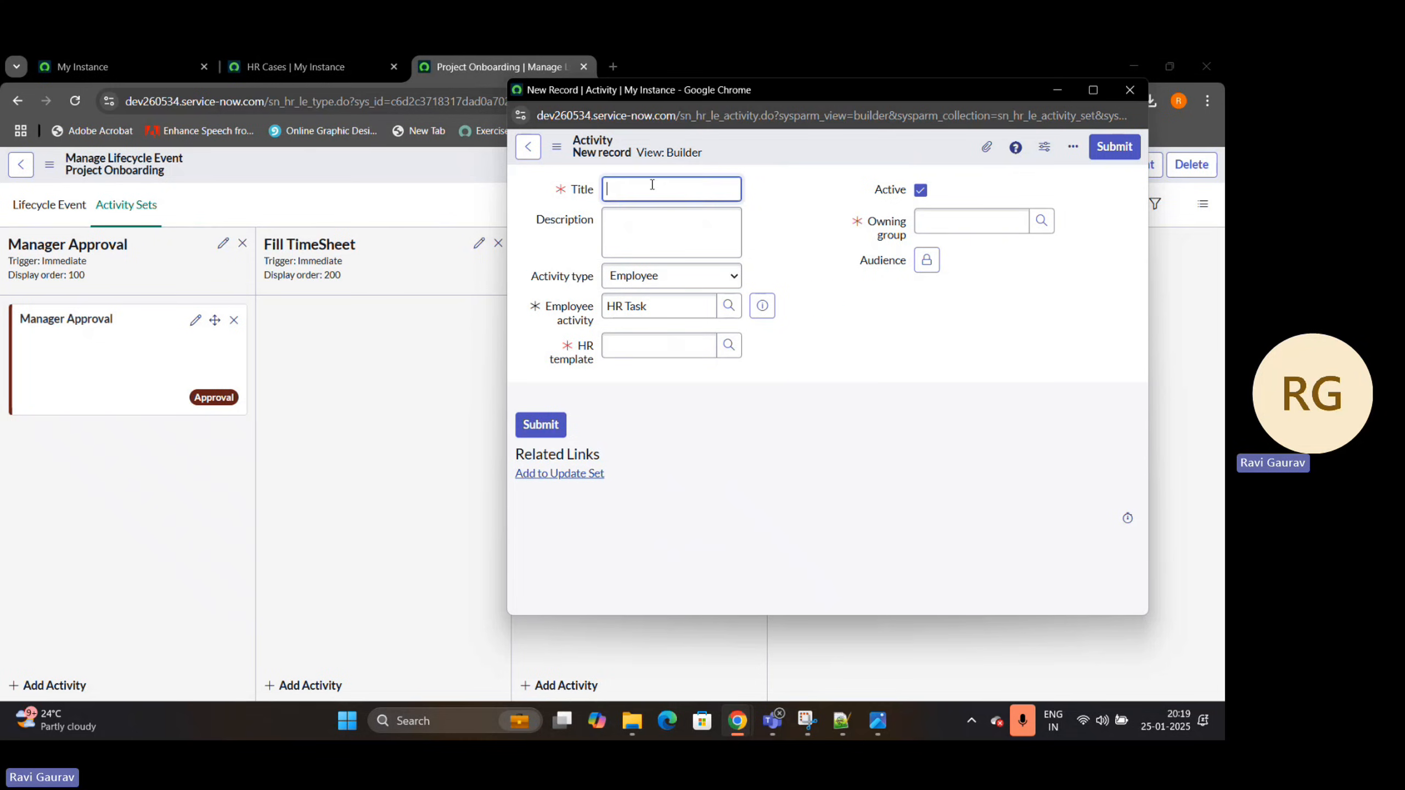
text(Fil)
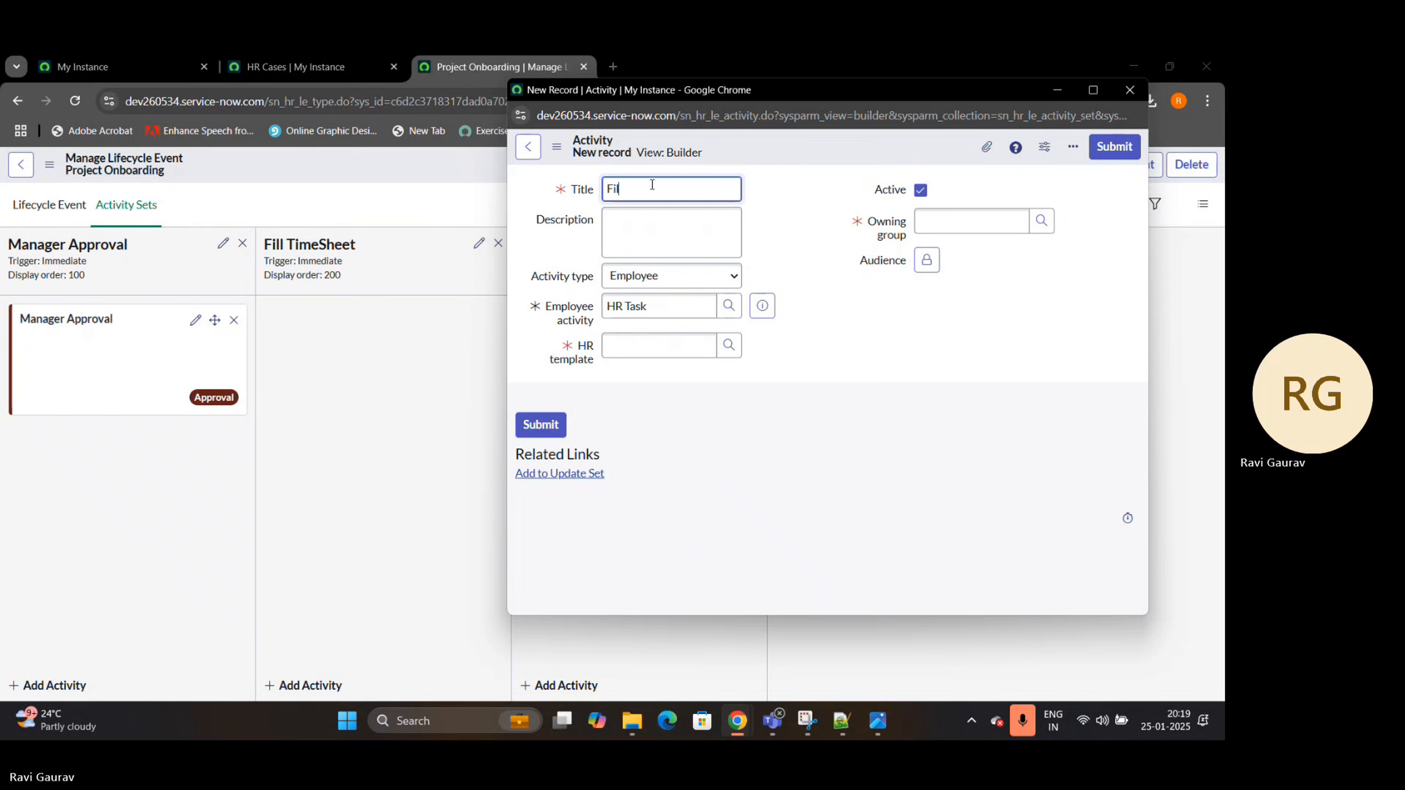
text(l the Timesgeet f)
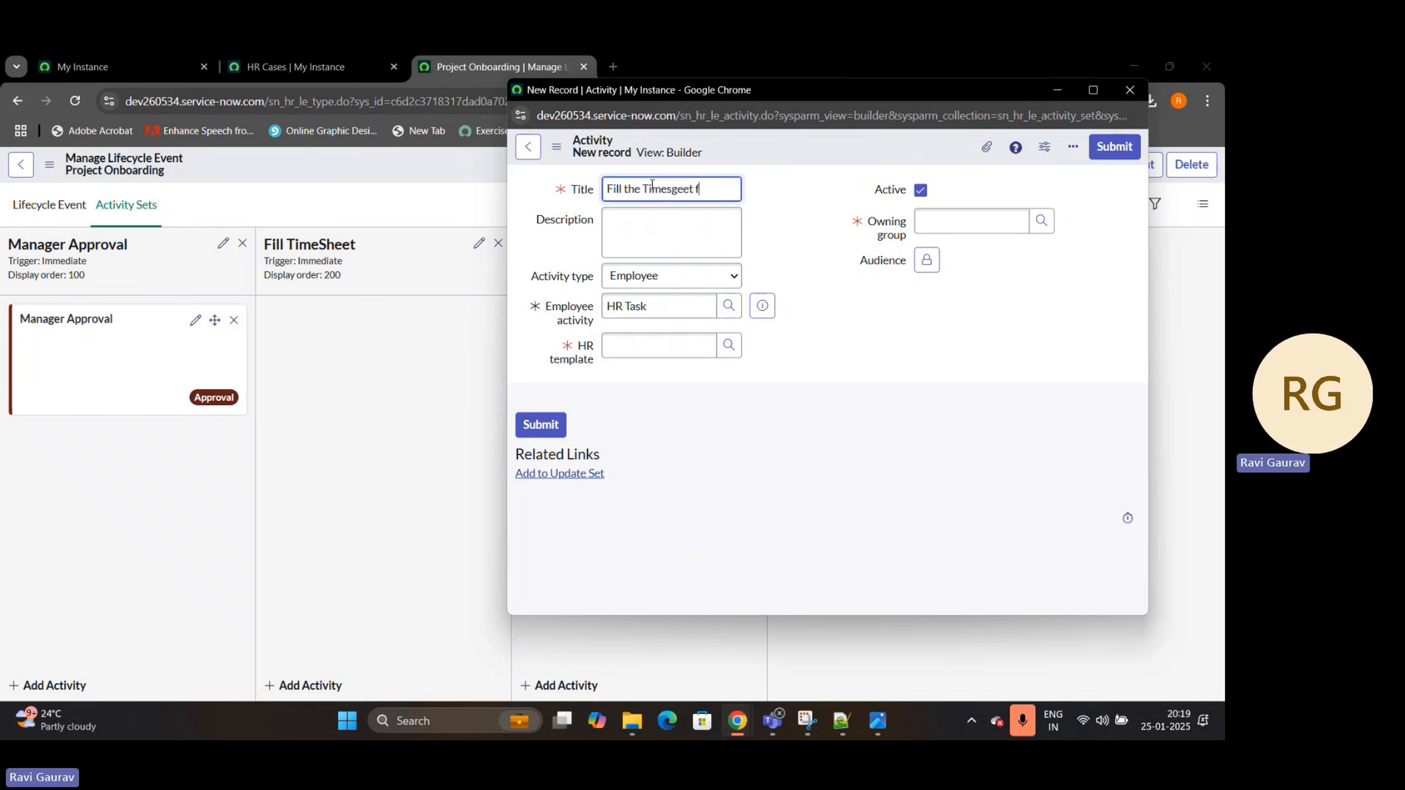
text(or)
key(BackSpace)
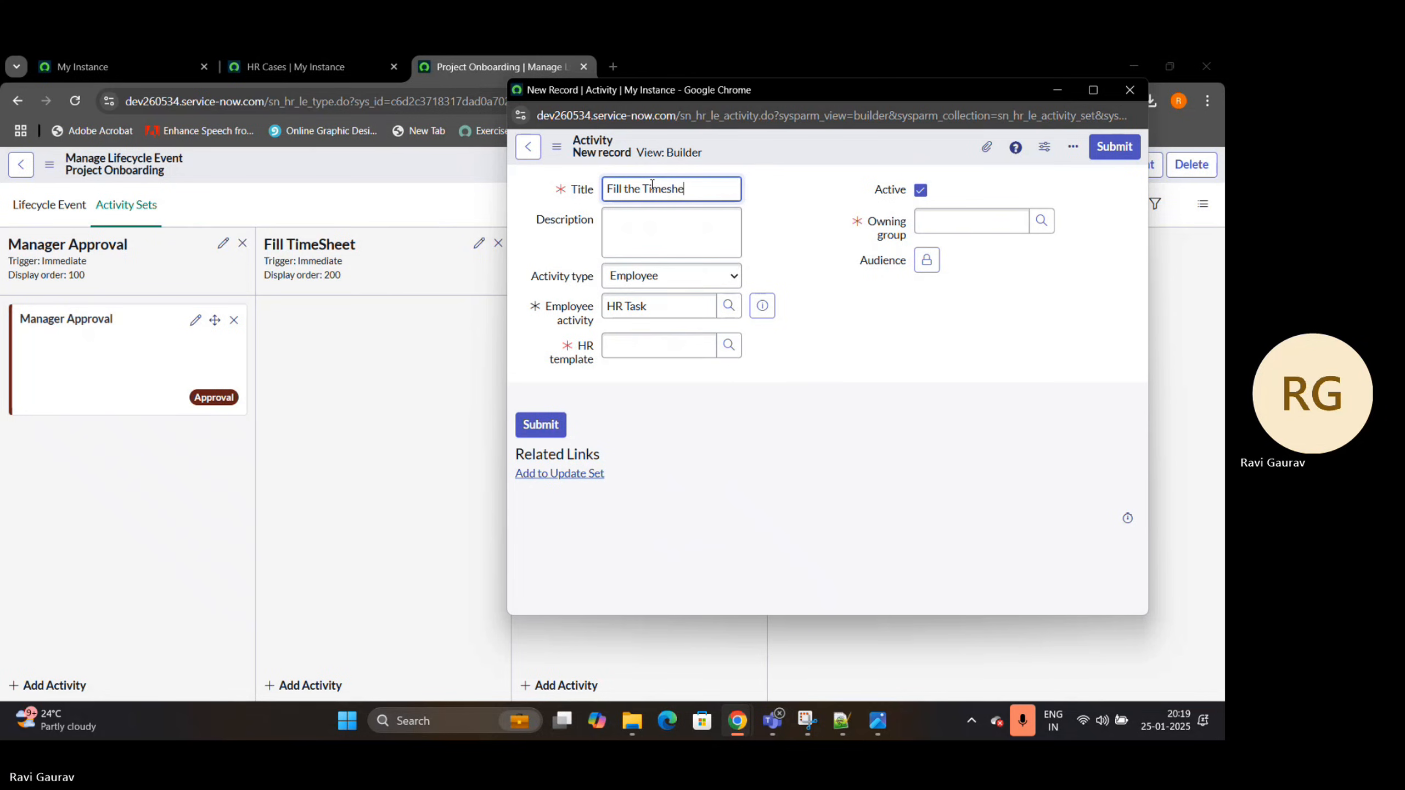
text(for Subsequebt)
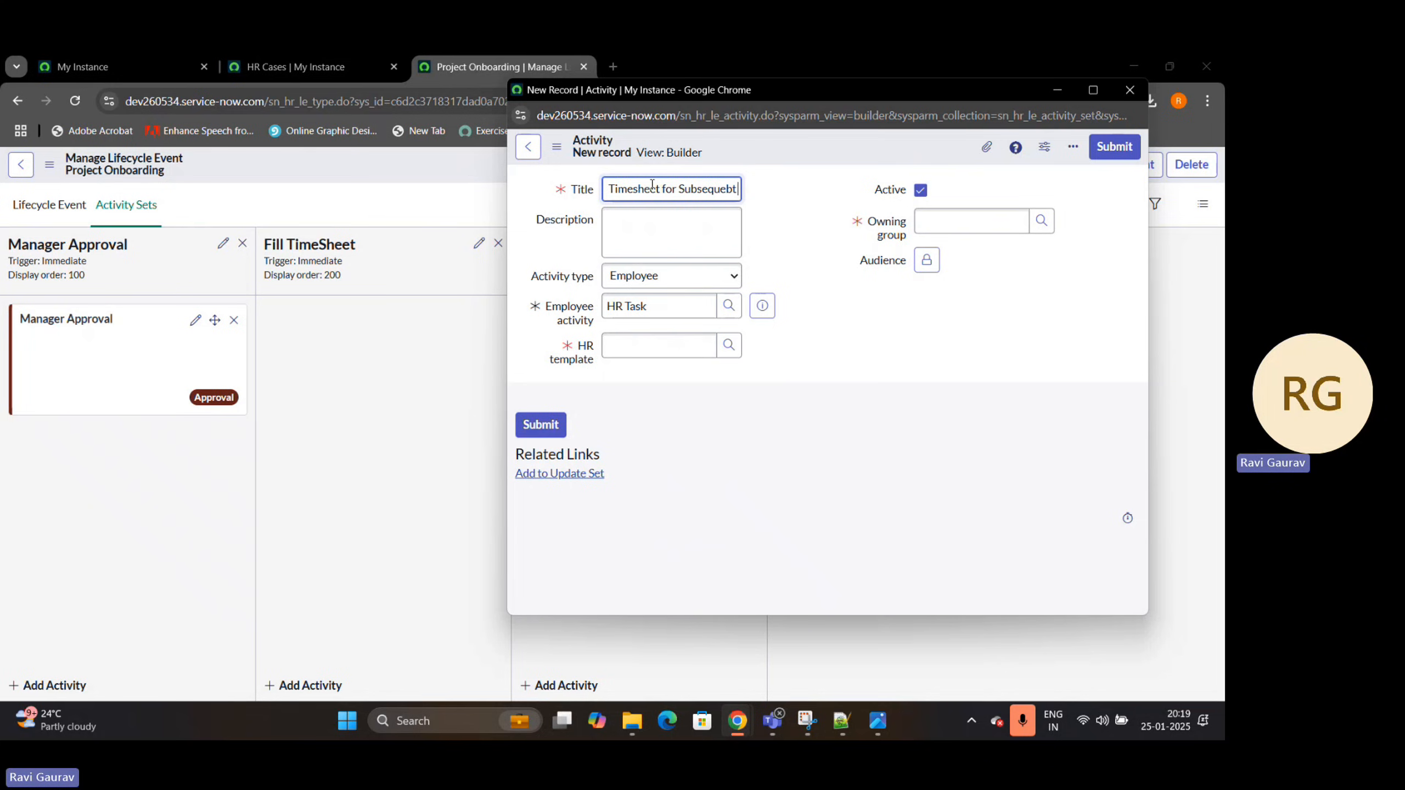
text( Month)
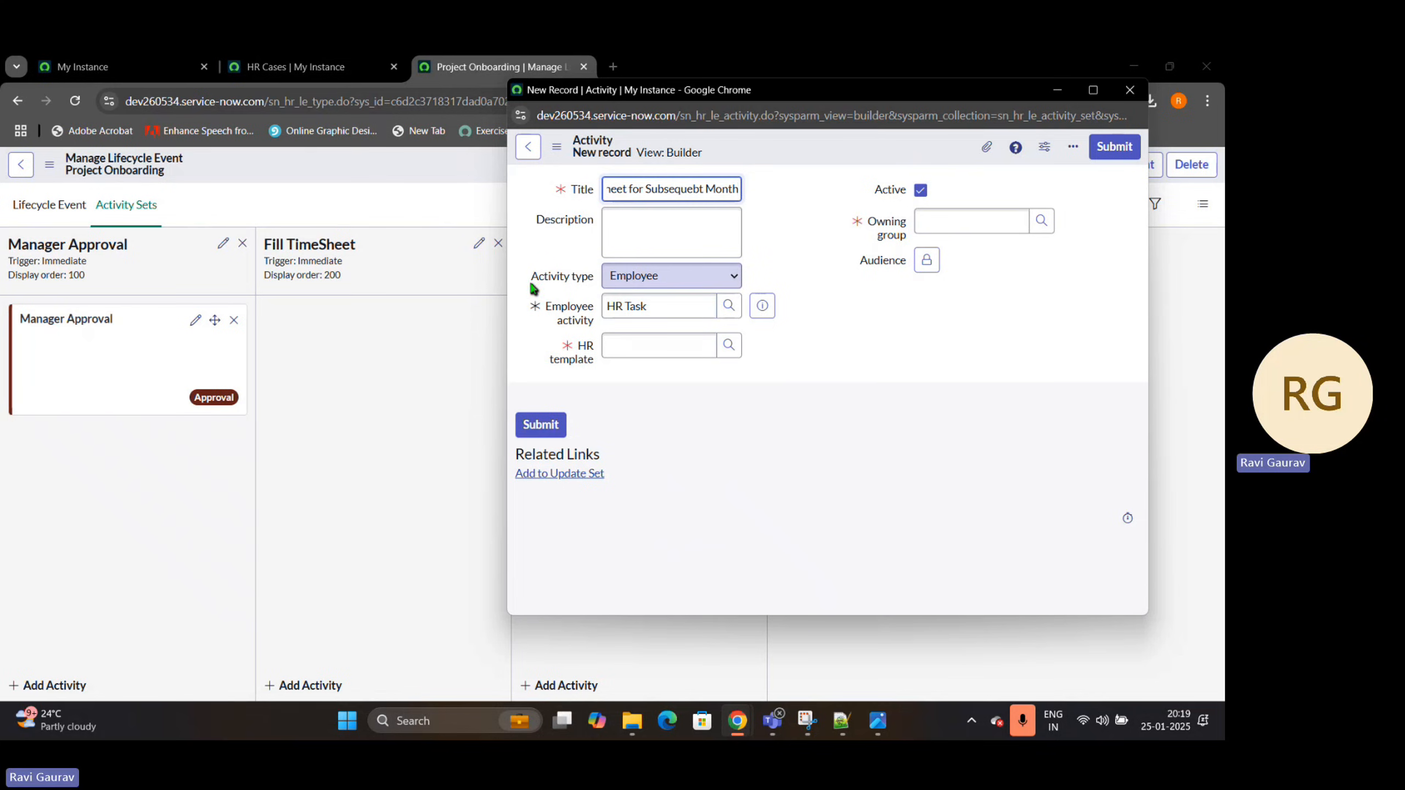
Look up the employee activity for the new Employee-type activity and choose HR Task
drag(531, 288, 605, 289)
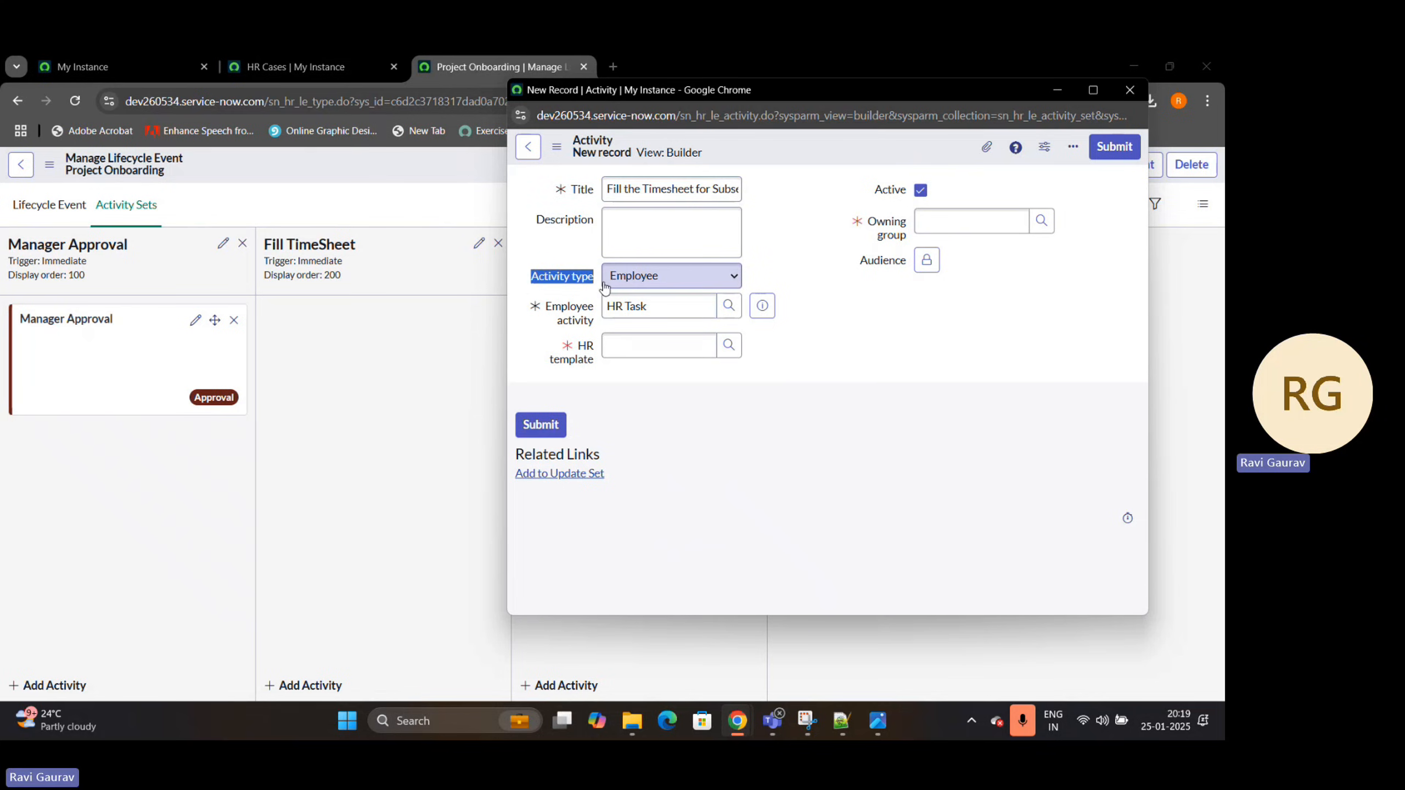
drag(546, 306, 584, 325)
click(711, 302)
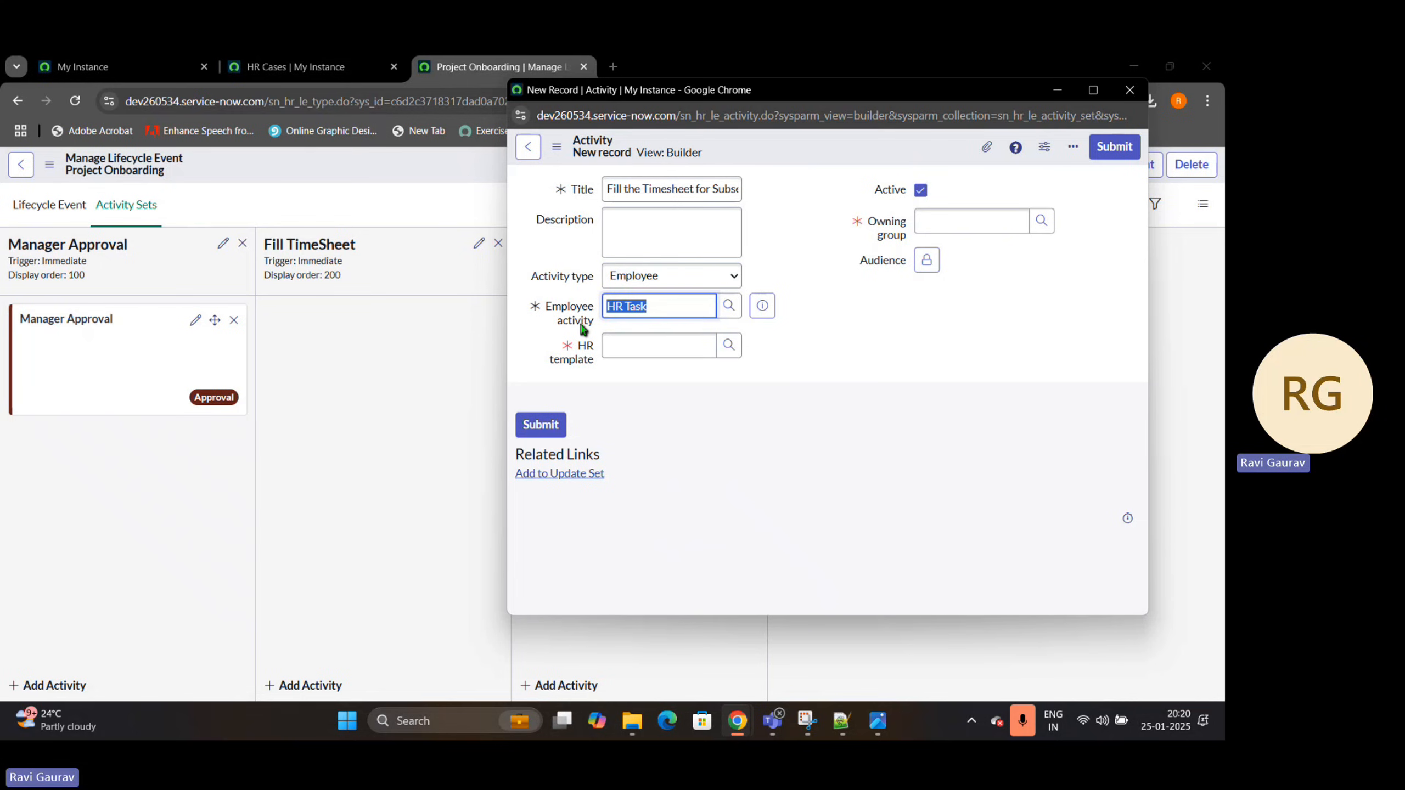
click(729, 306)
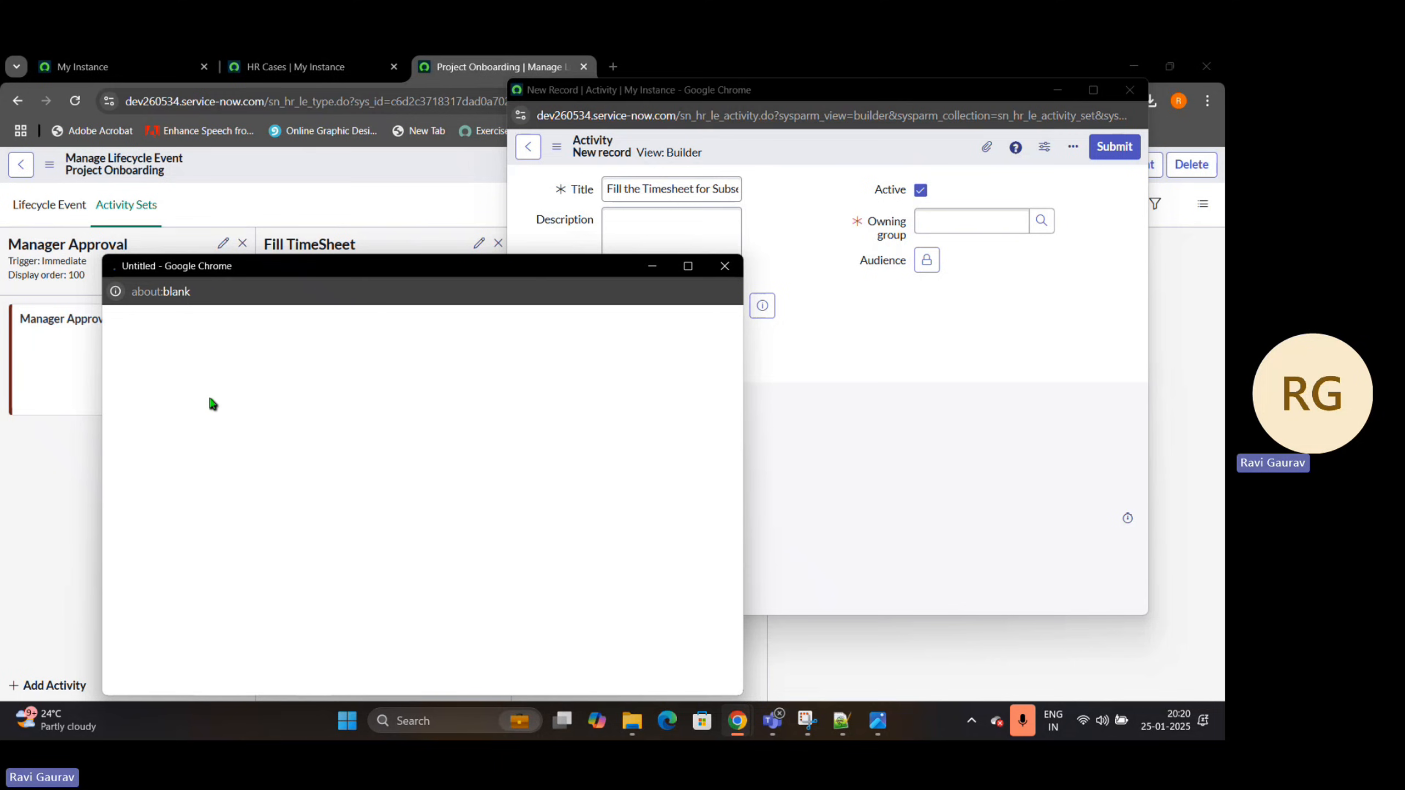
click(166, 435)
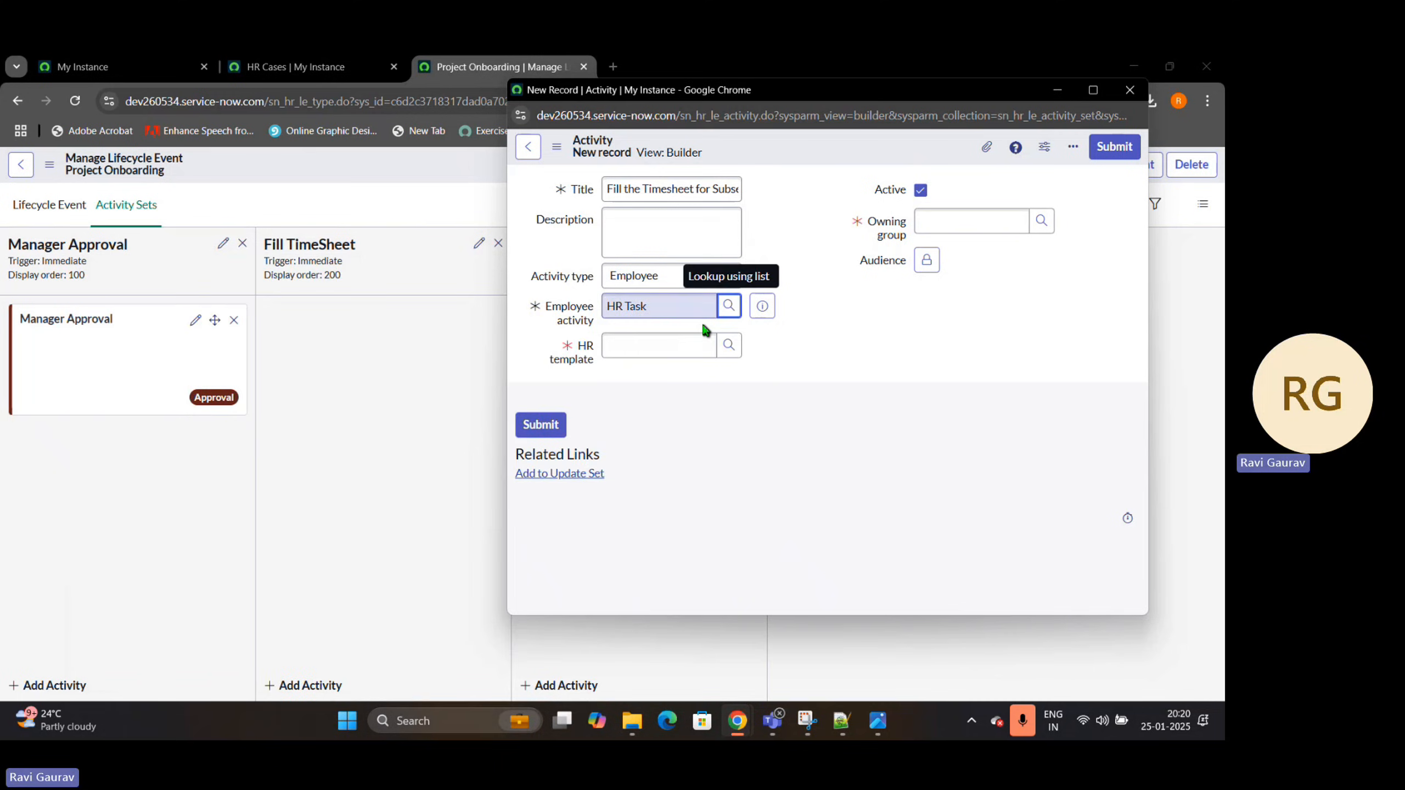
Look through the existing HR templates offered for the activity's HR template field, and close the lookup without choosing one
triple_click(579, 354)
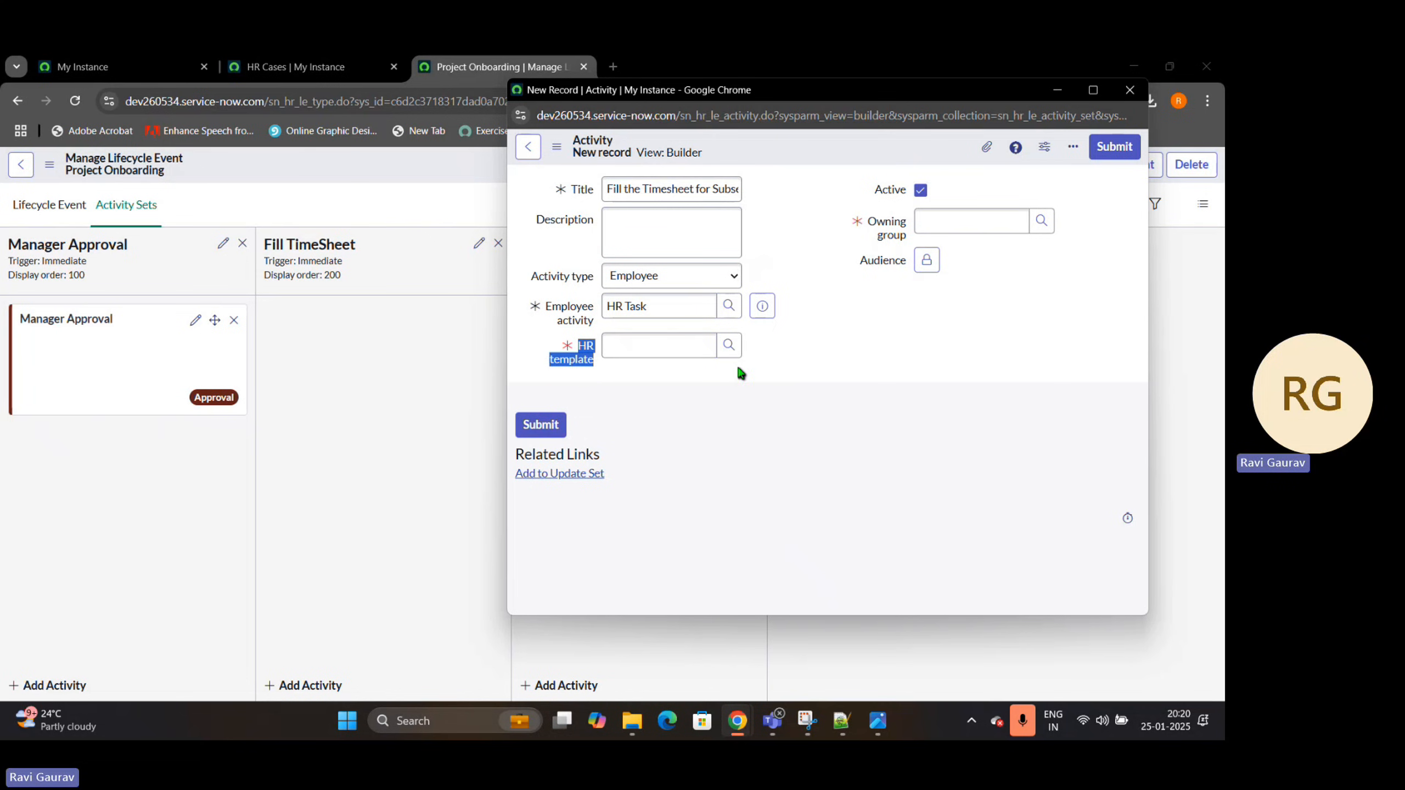
click(728, 344)
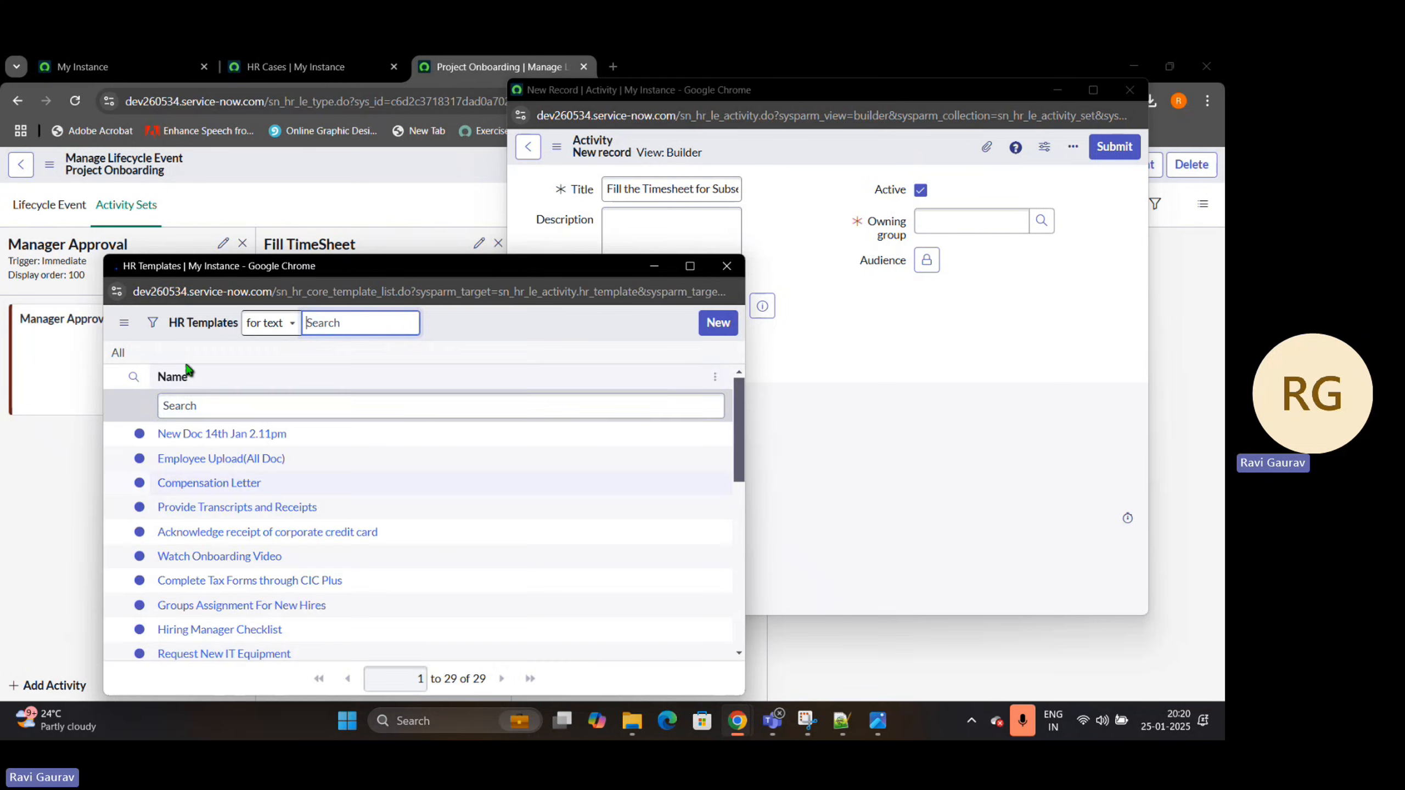
click(727, 266)
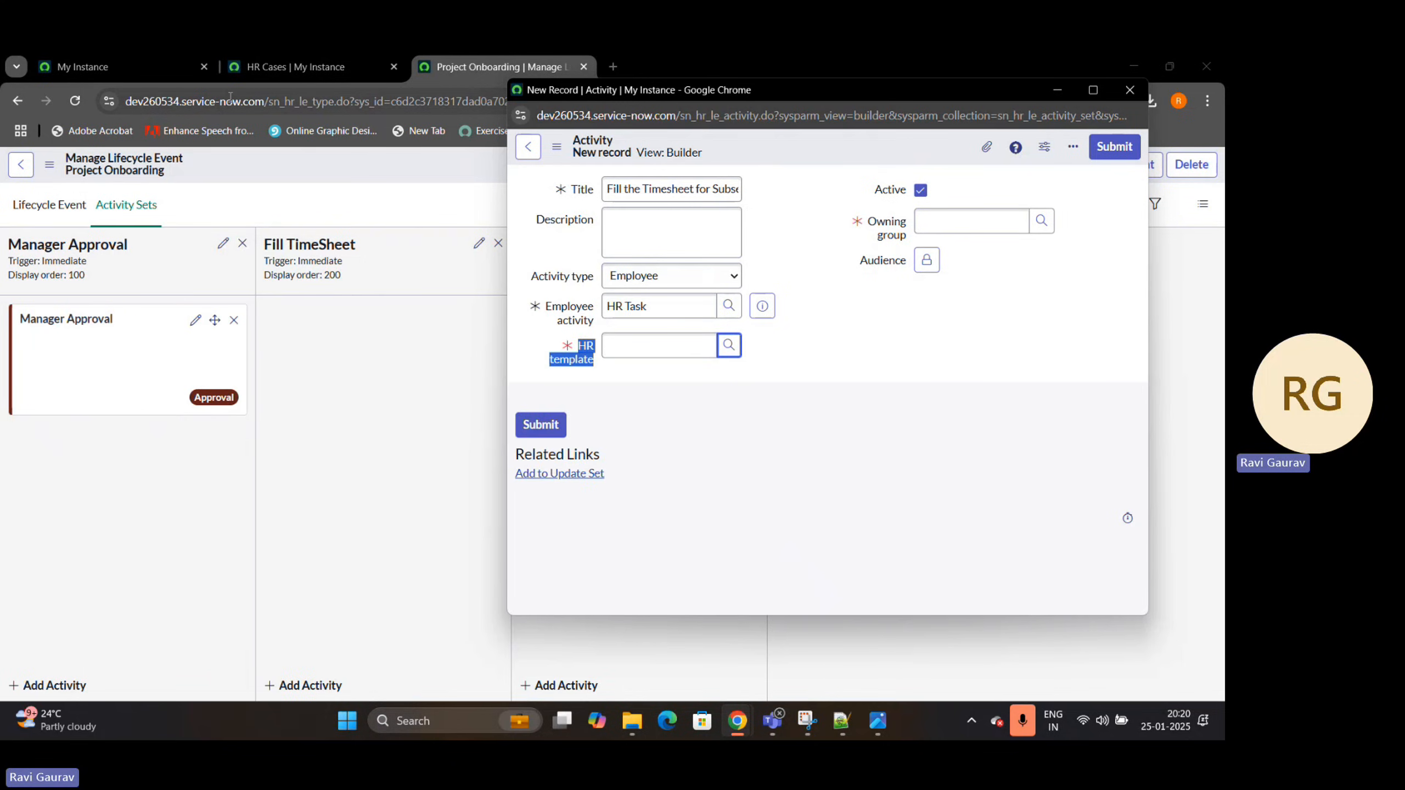
Filter the instance's navigator for "hr templa" and open the HR Templates list of HR Services in a new browser tab
click(83, 66)
drag(94, 212, 66, 217)
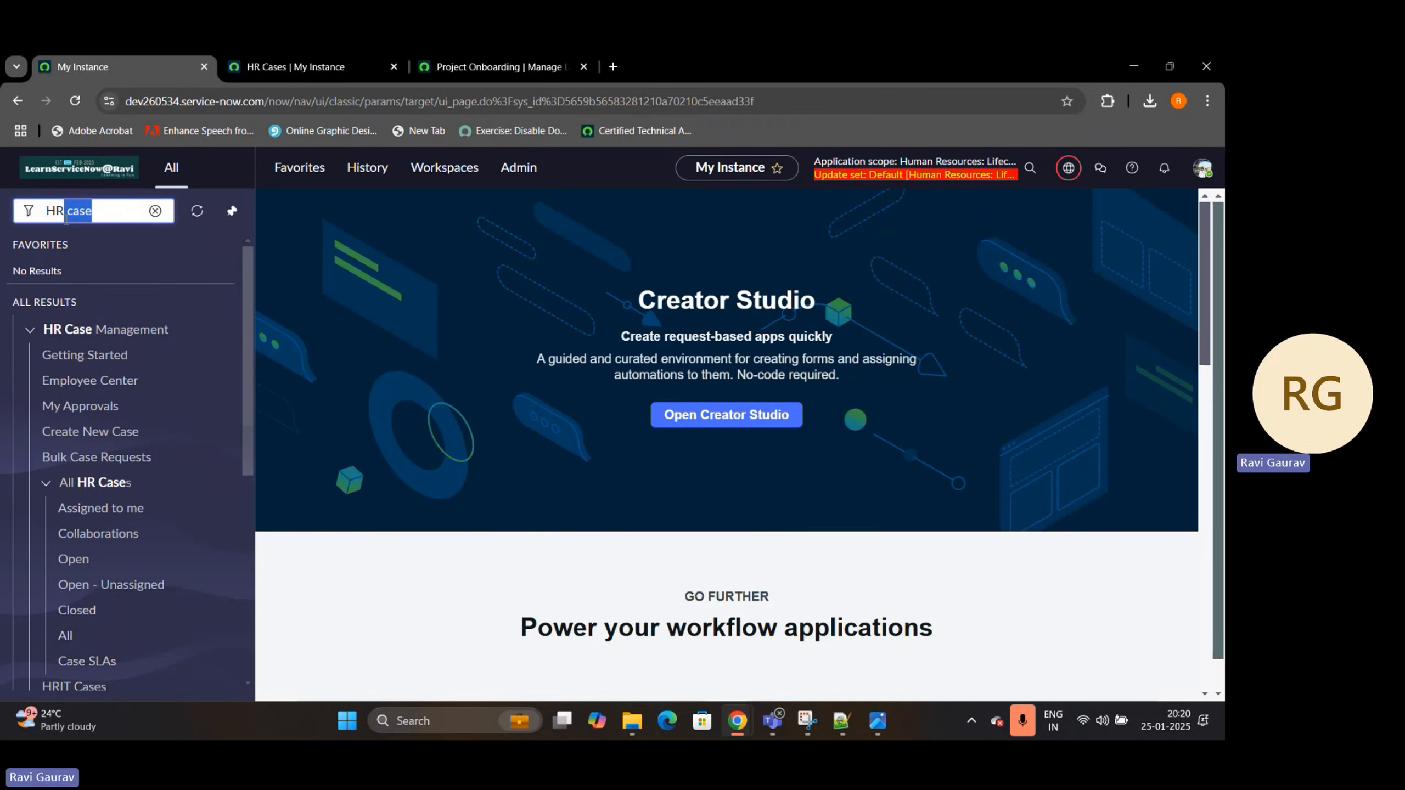
text(Template)
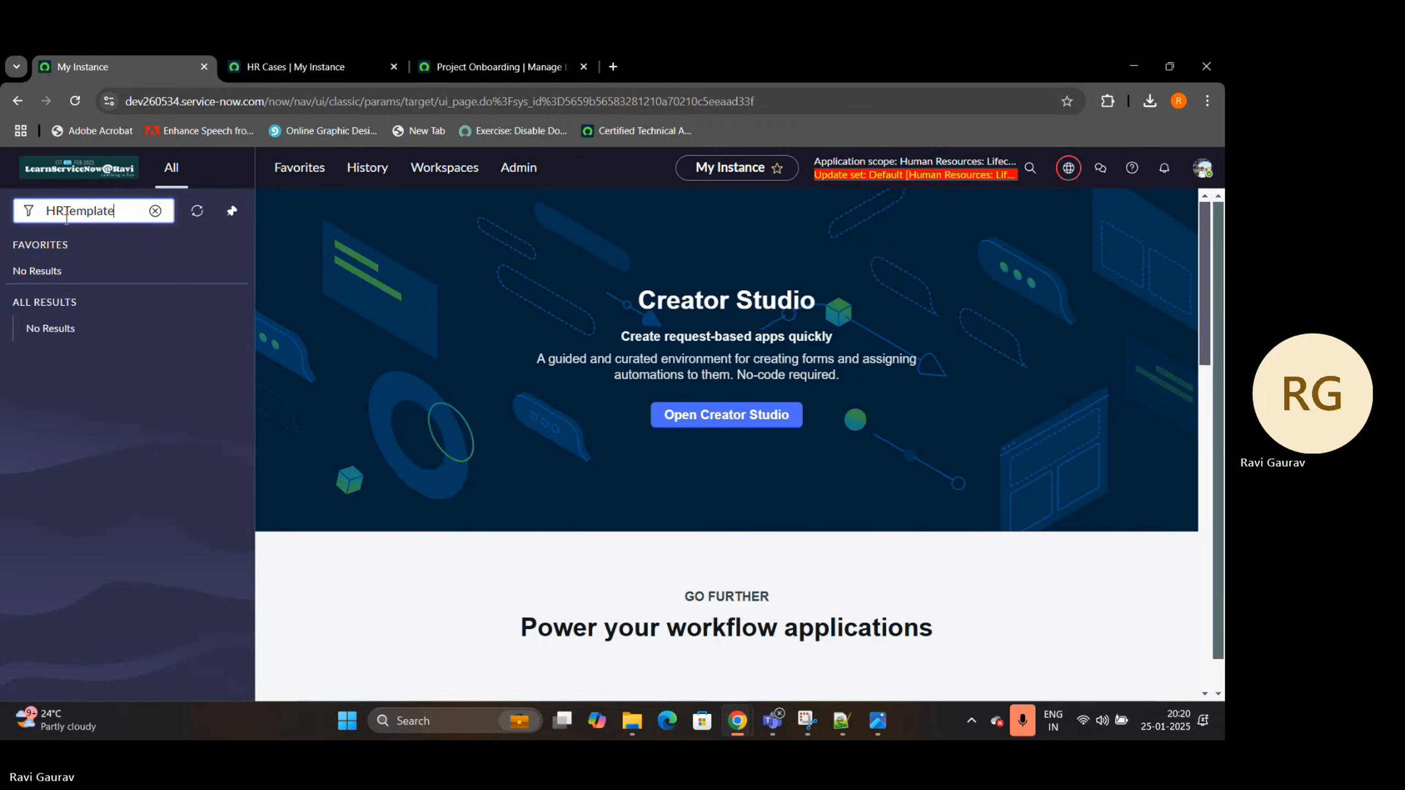
key(BackSpace)
key(BackSpace)
key(BackSpace)
key(BackSpace)
key(BackSpace)
key(BackSpace)
key(BackSpace)
key(BackSpace)
key(BackSpace)
text(h)
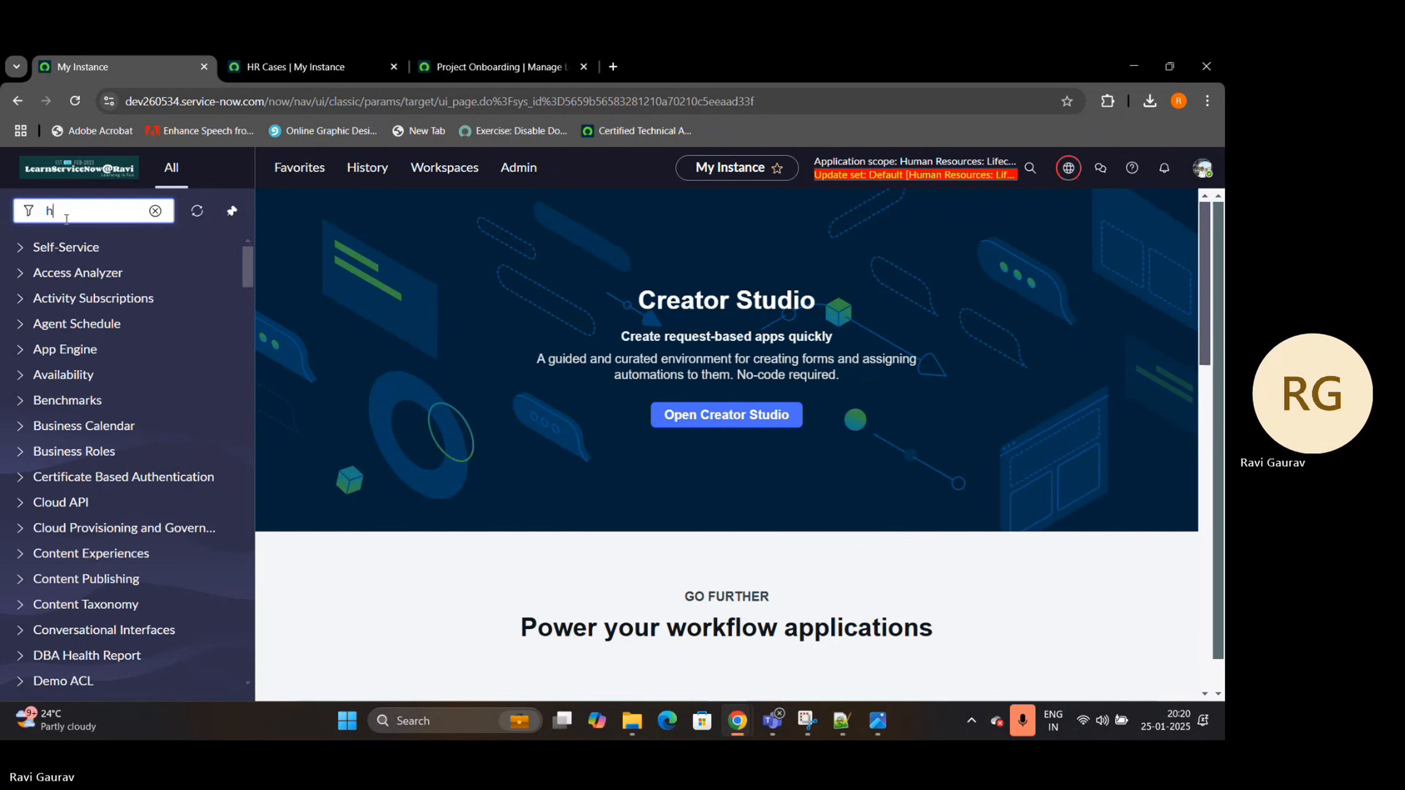
text(r templa)
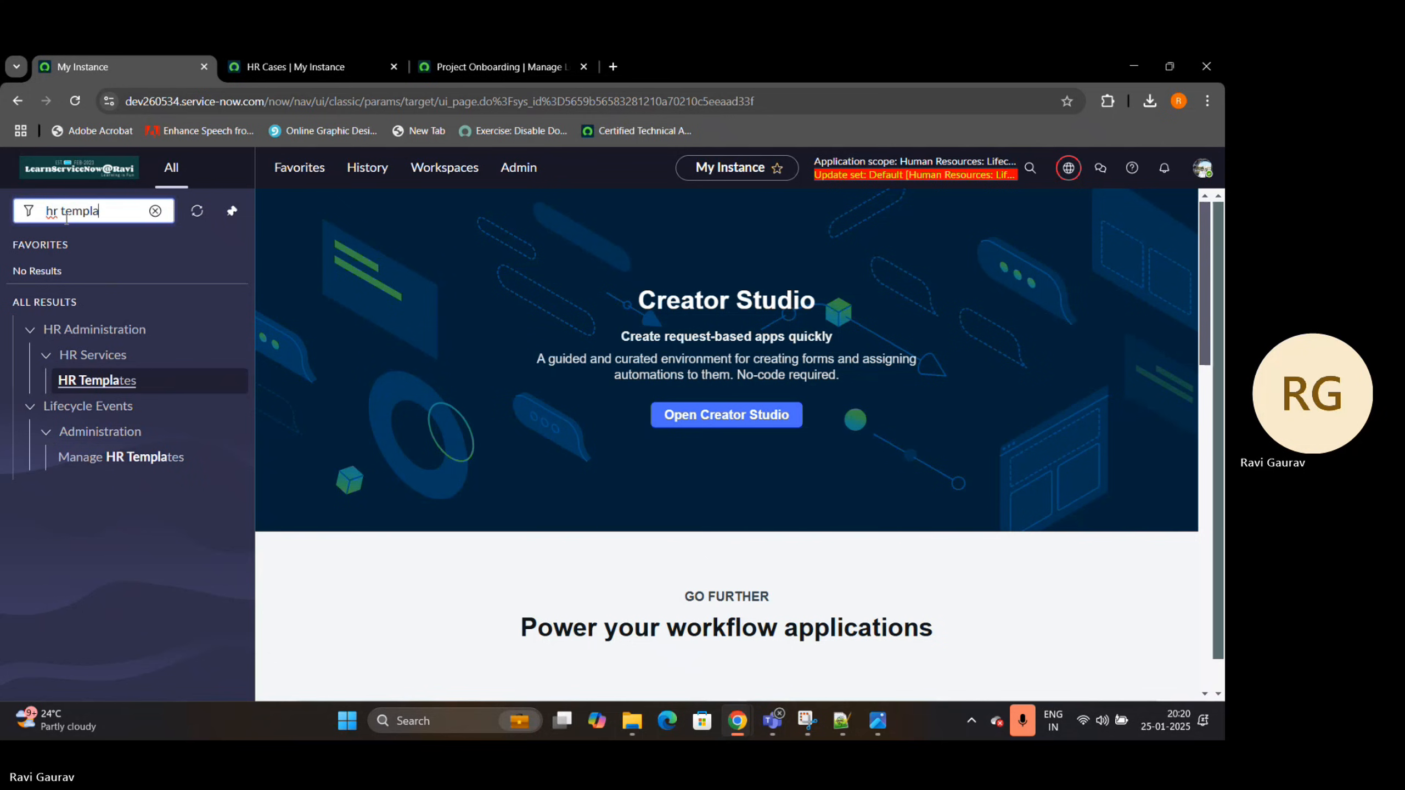
ctrl+click(97, 381)
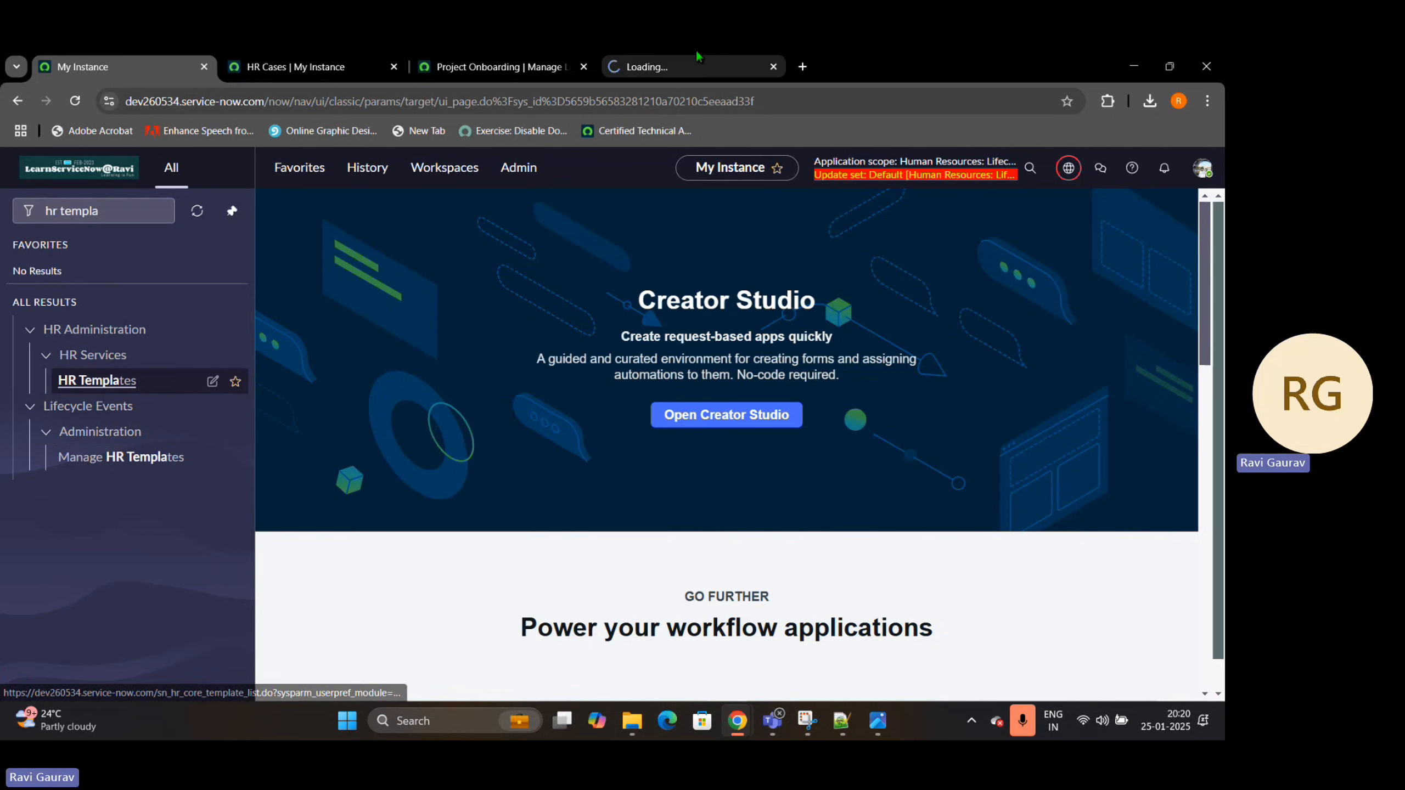
click(725, 66)
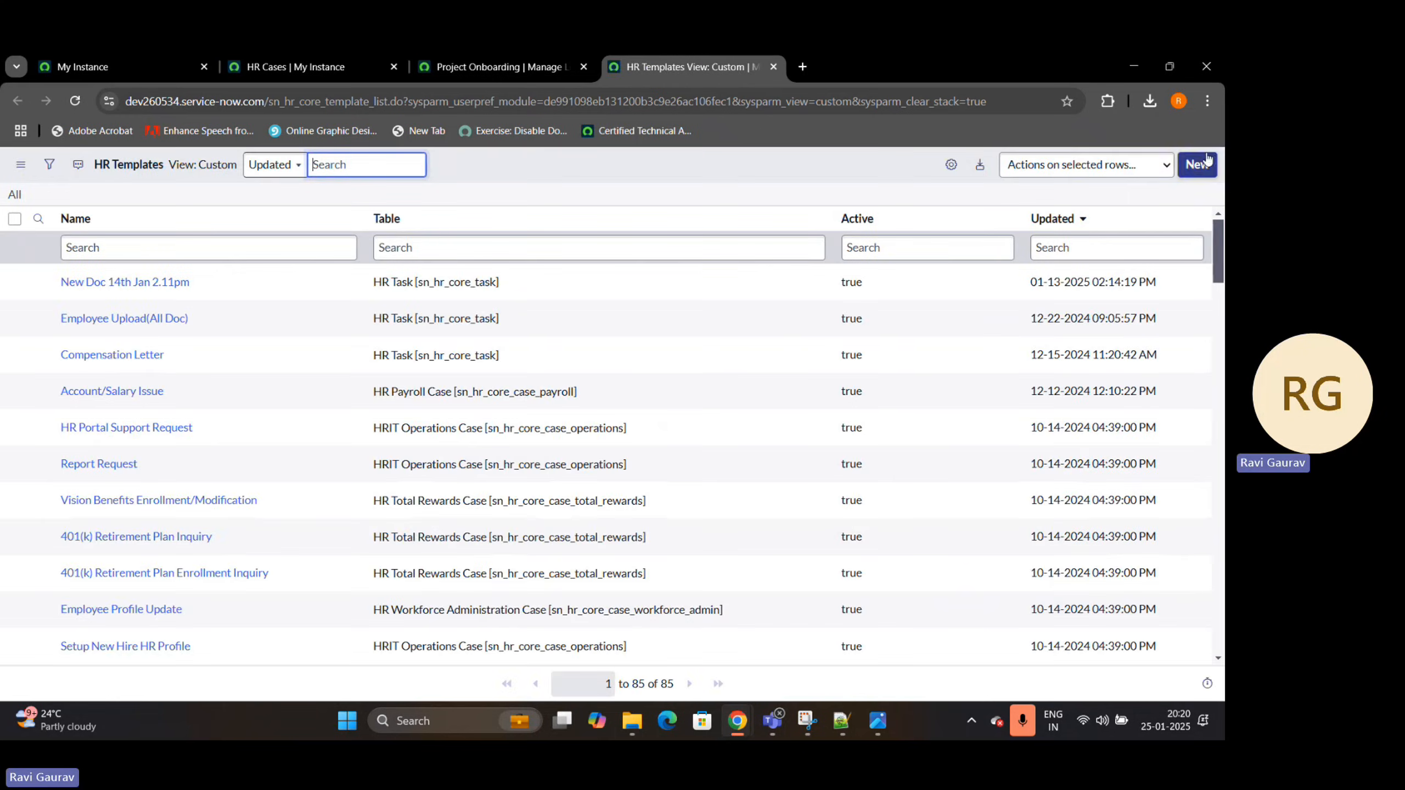
Start a new HR template record and set its table to HR Task [sn_hr_core_task]
click(1206, 161)
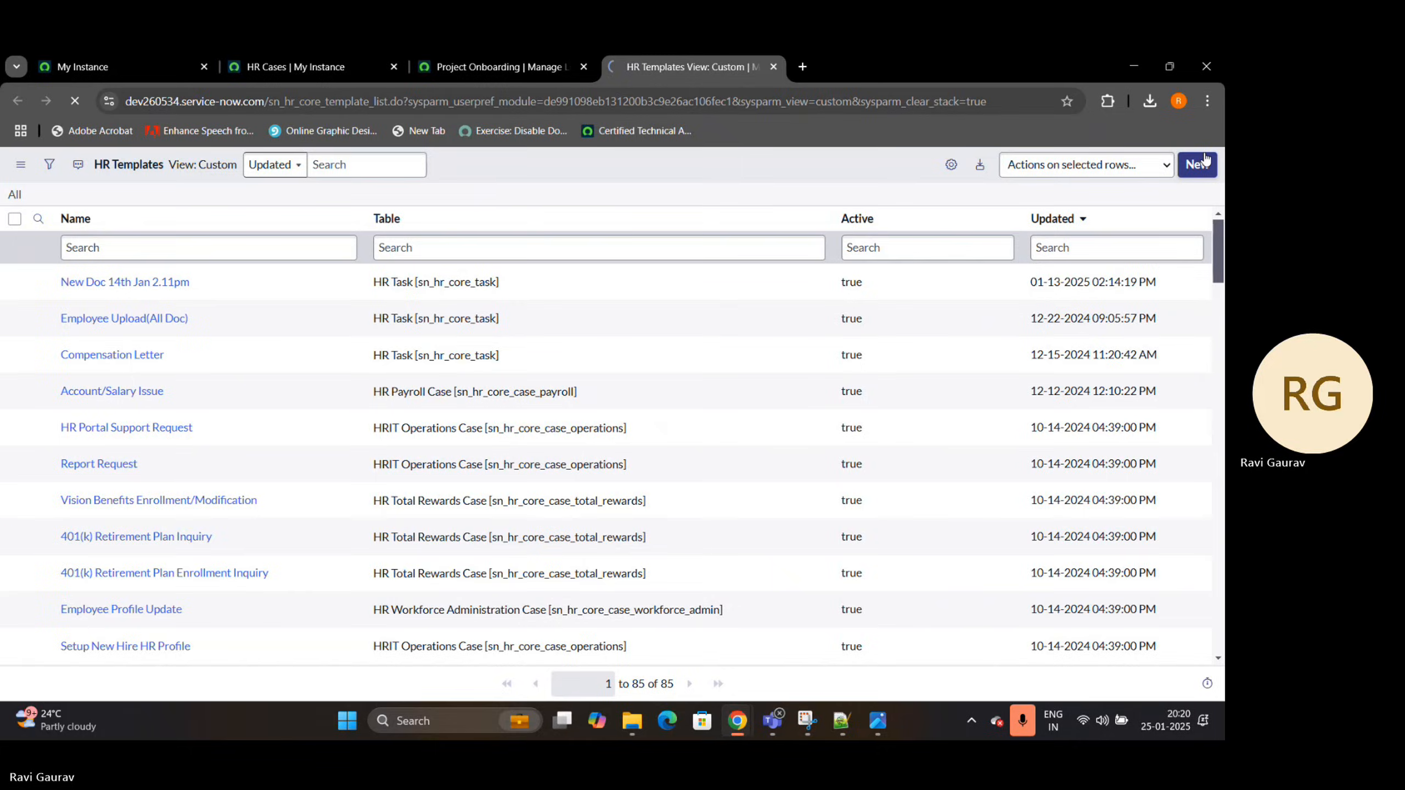
click(375, 239)
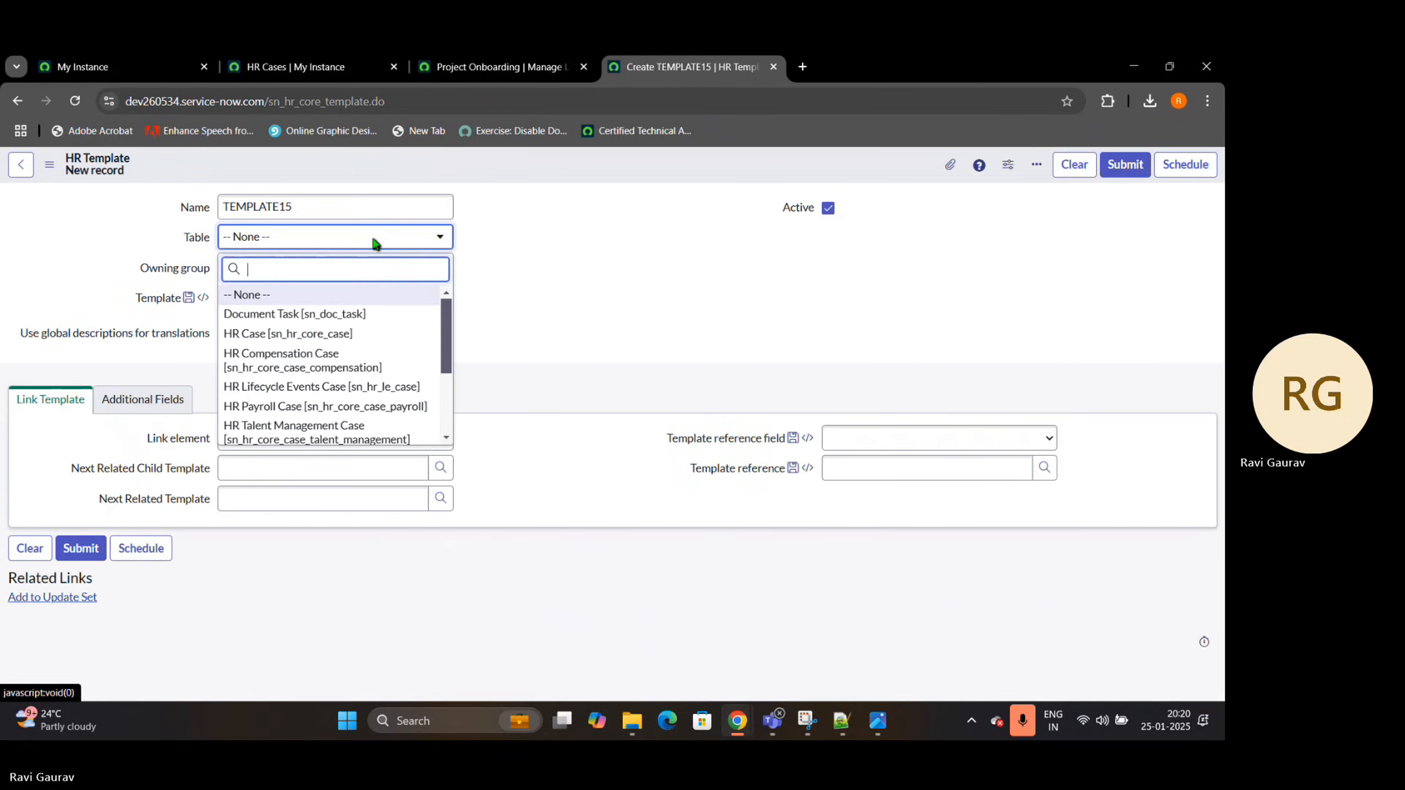
text(HR)
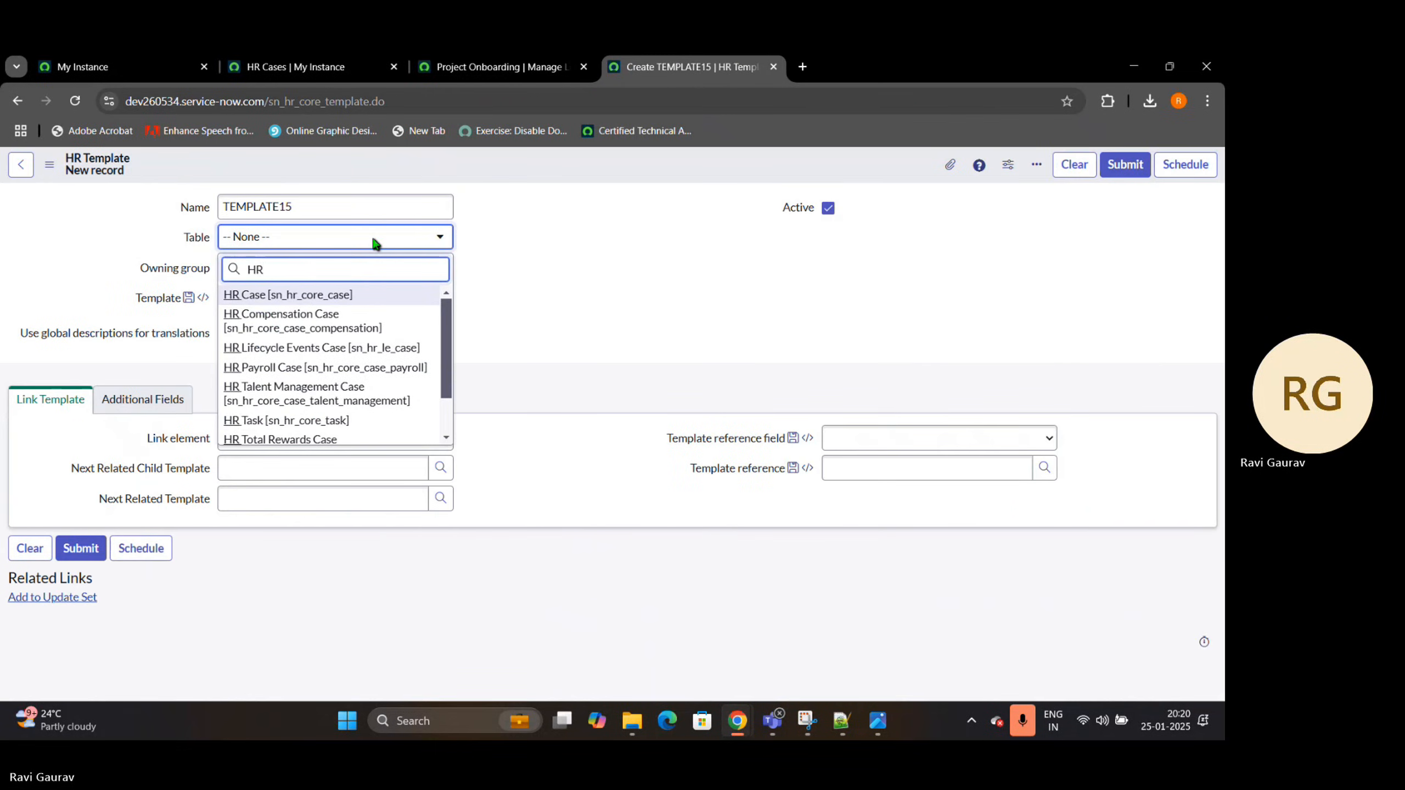
text( c)
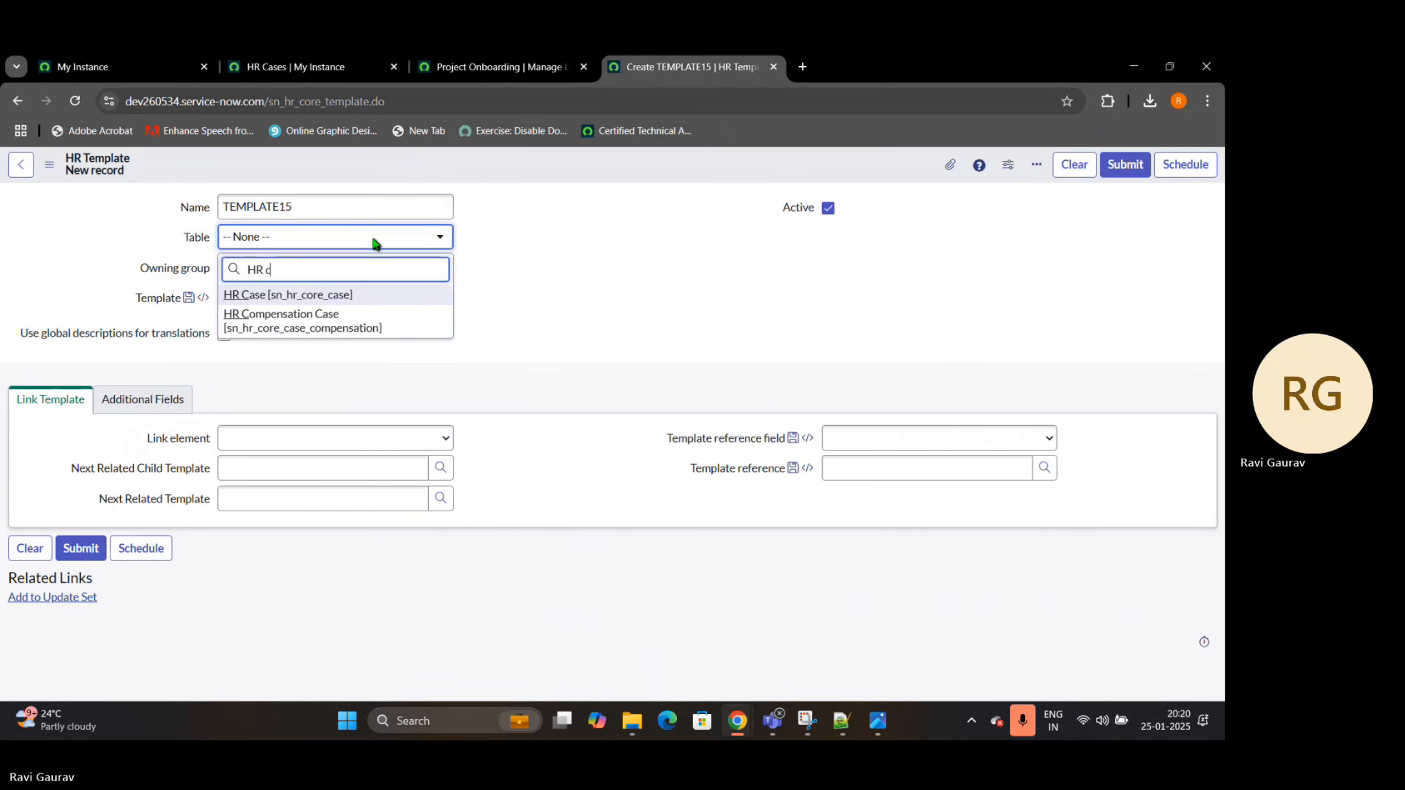
key(BackSpace)
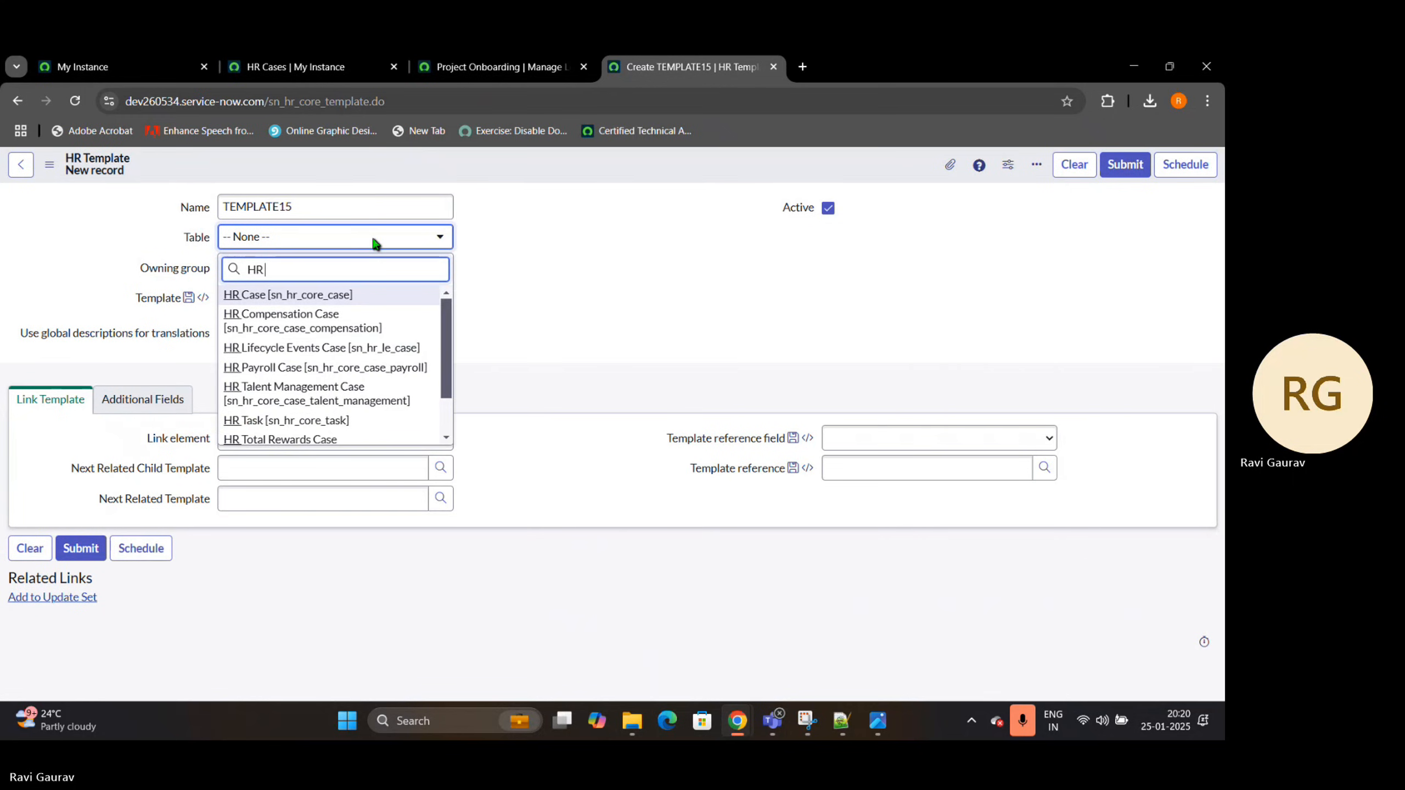
text(ta)
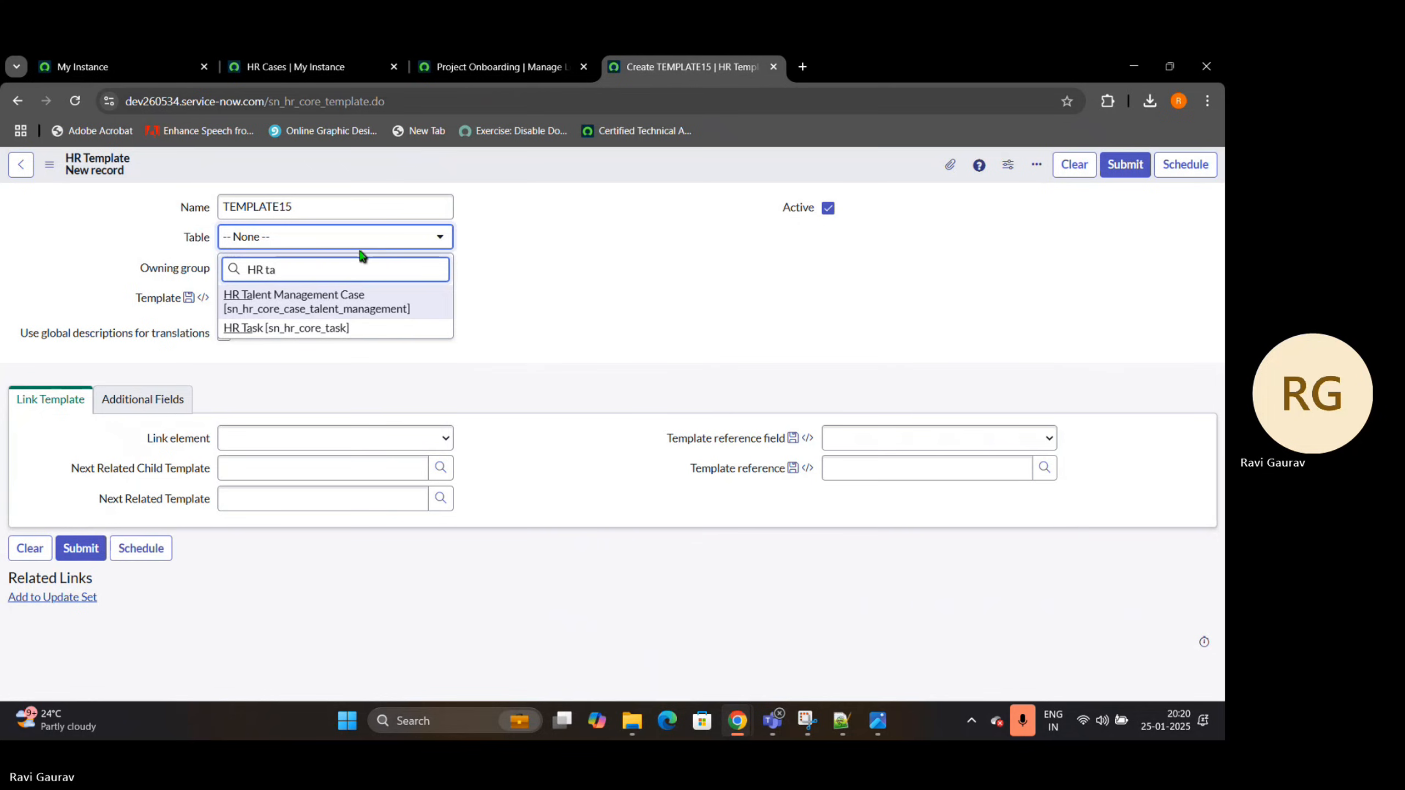
click(302, 328)
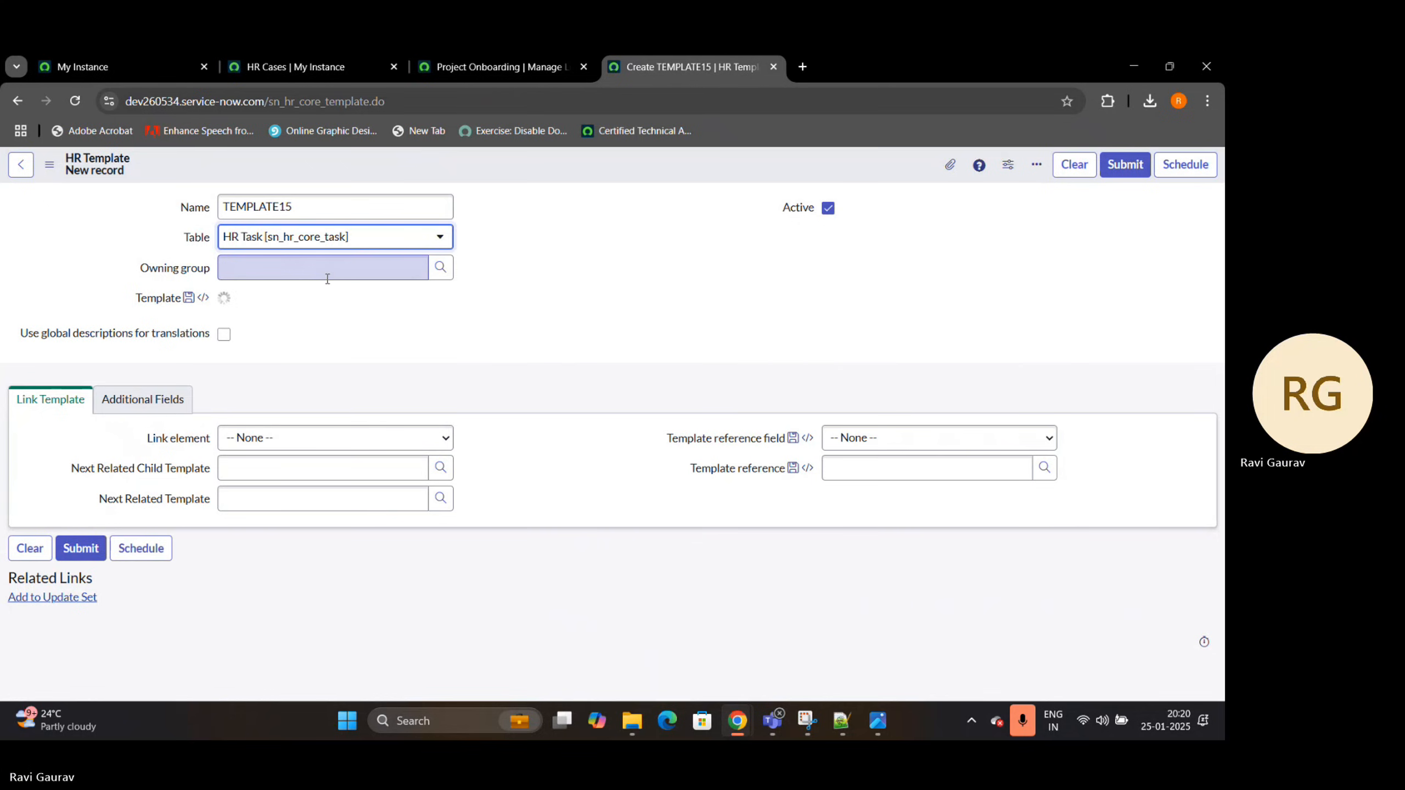
Add a Short description template value of "Fill The Timesheet" and save the HR template
click(314, 311)
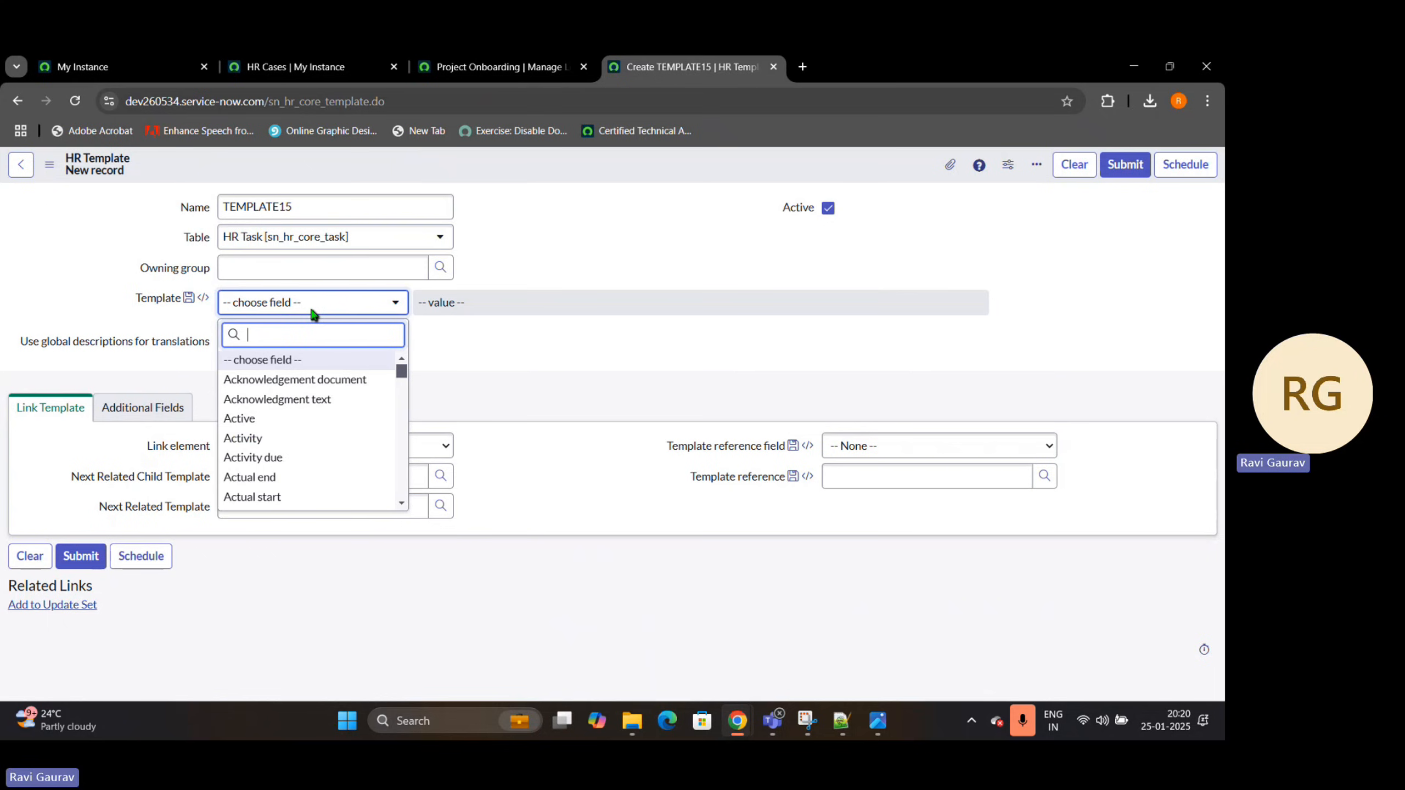
text(short)
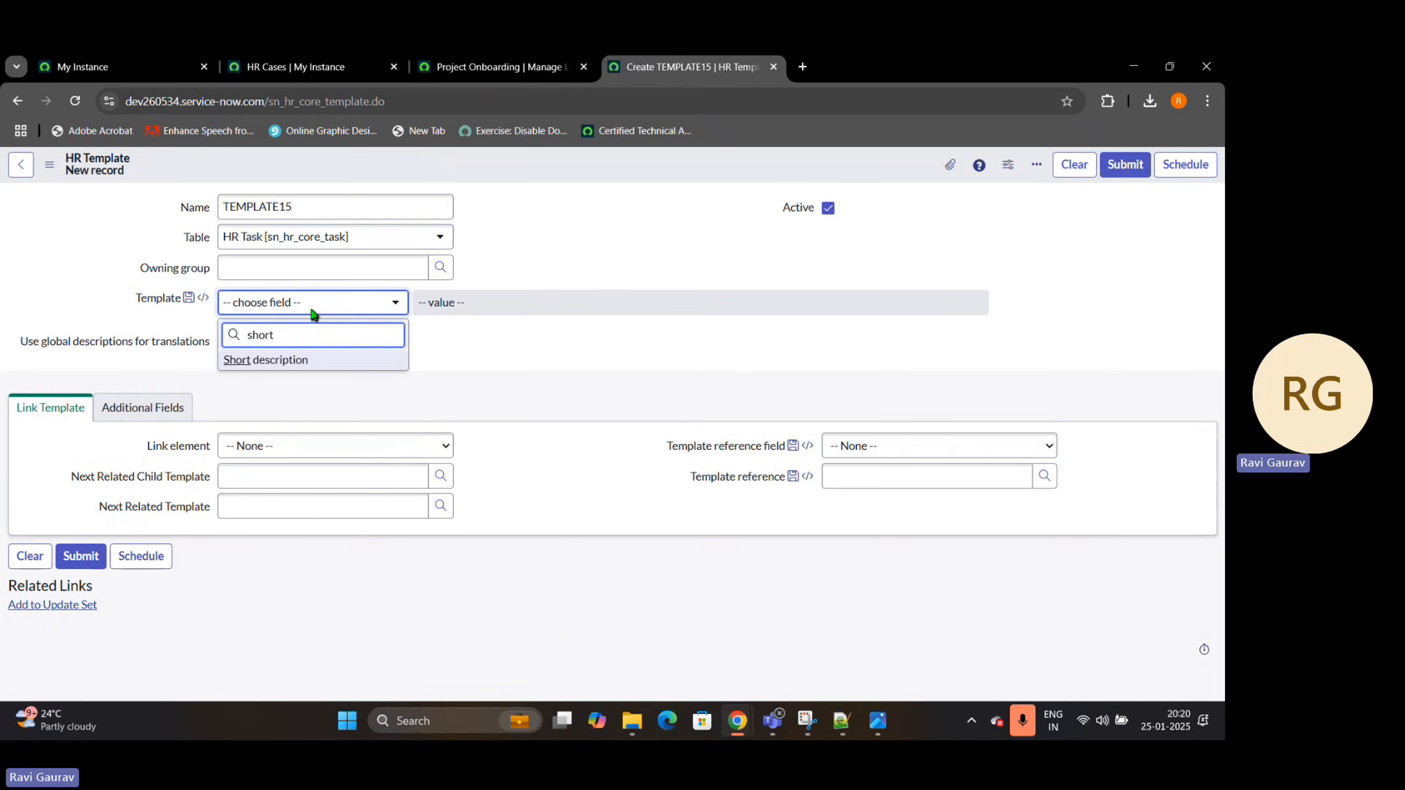
click(296, 359)
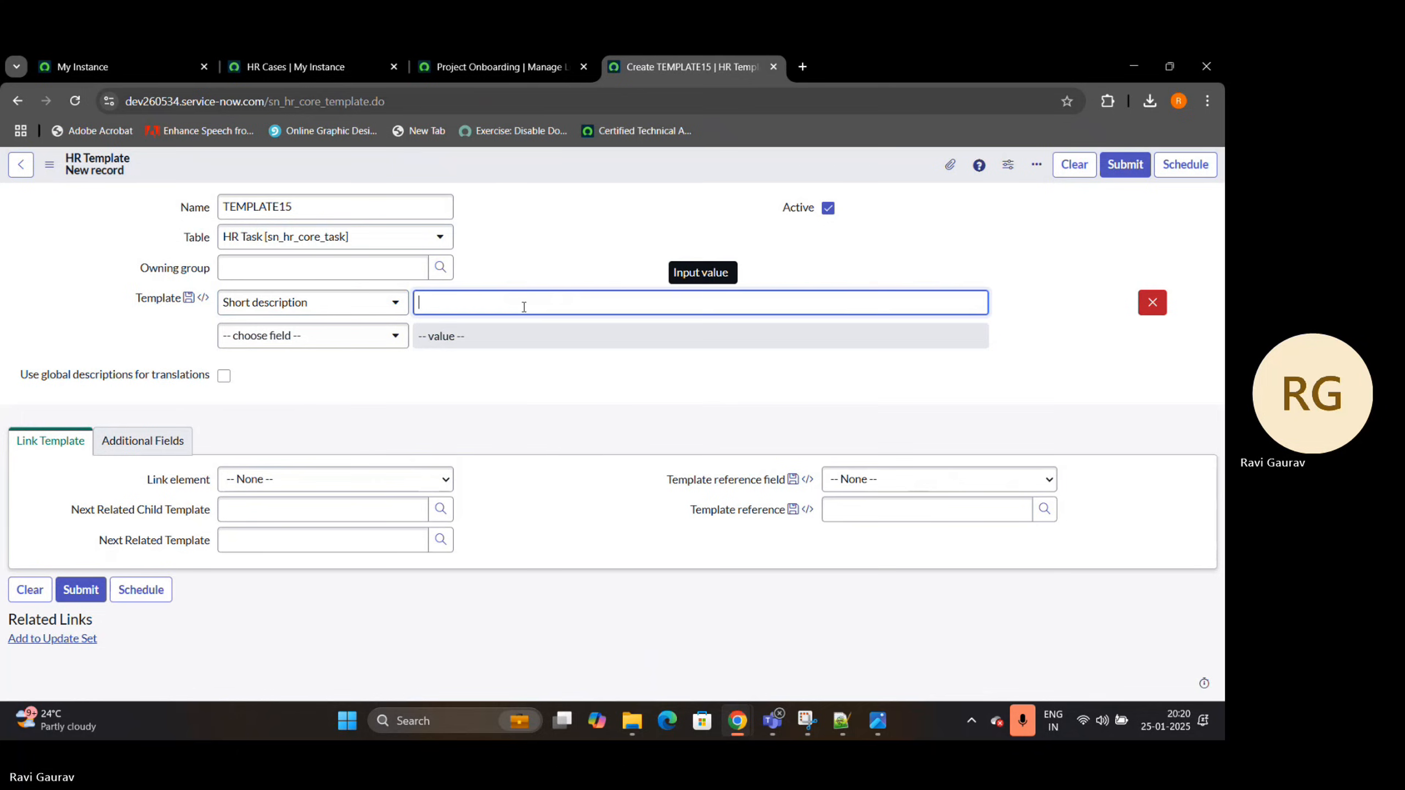
text(Fill The T)
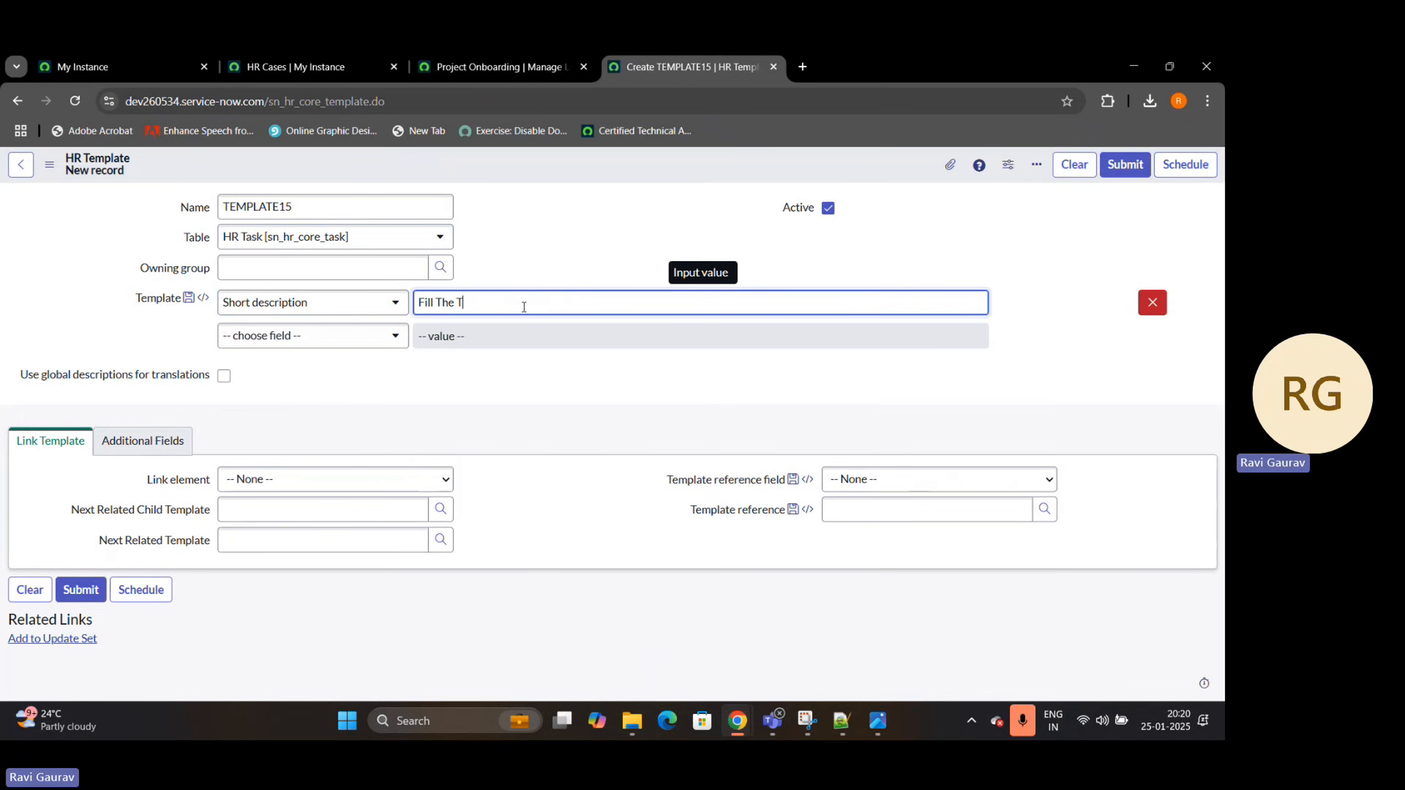
text(imesheet)
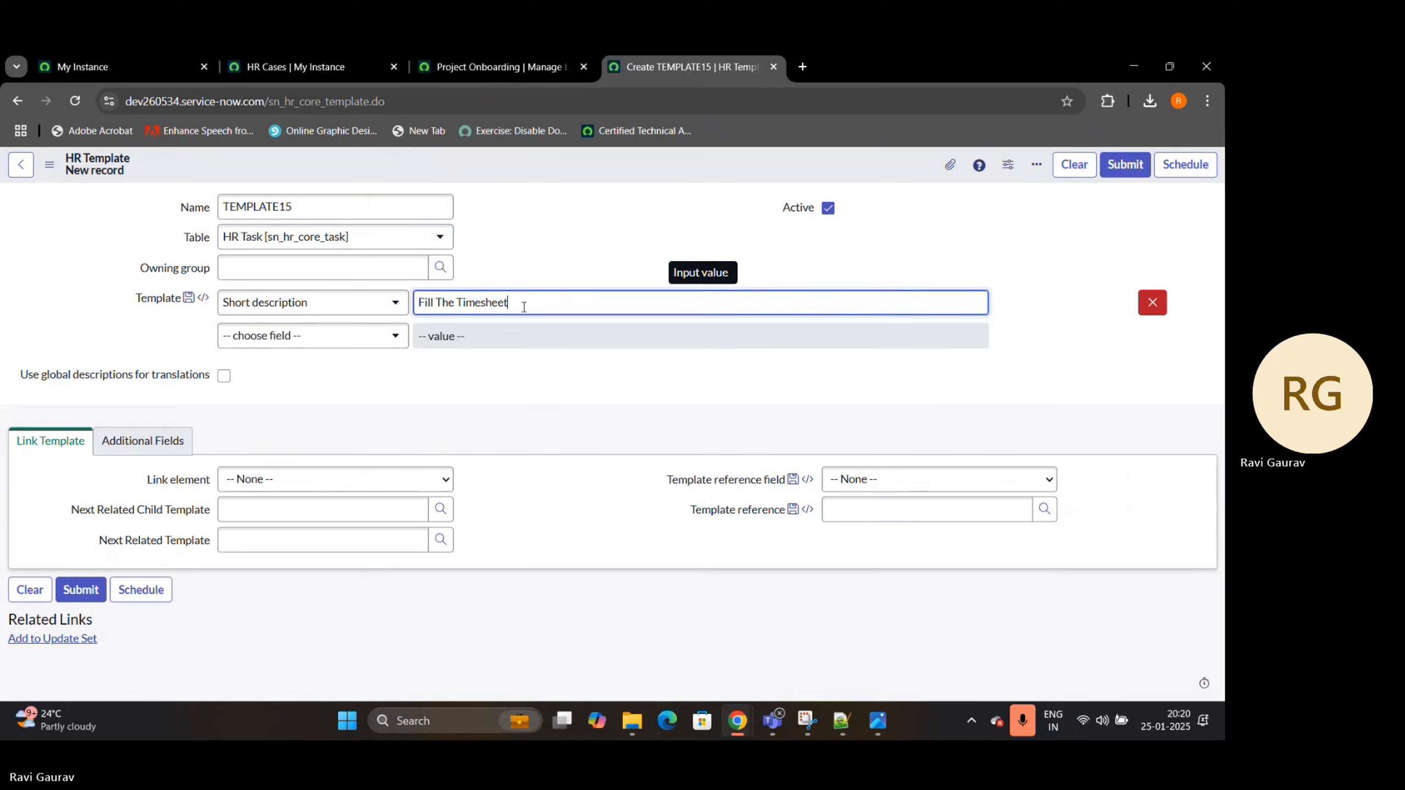
right_click(809, 178)
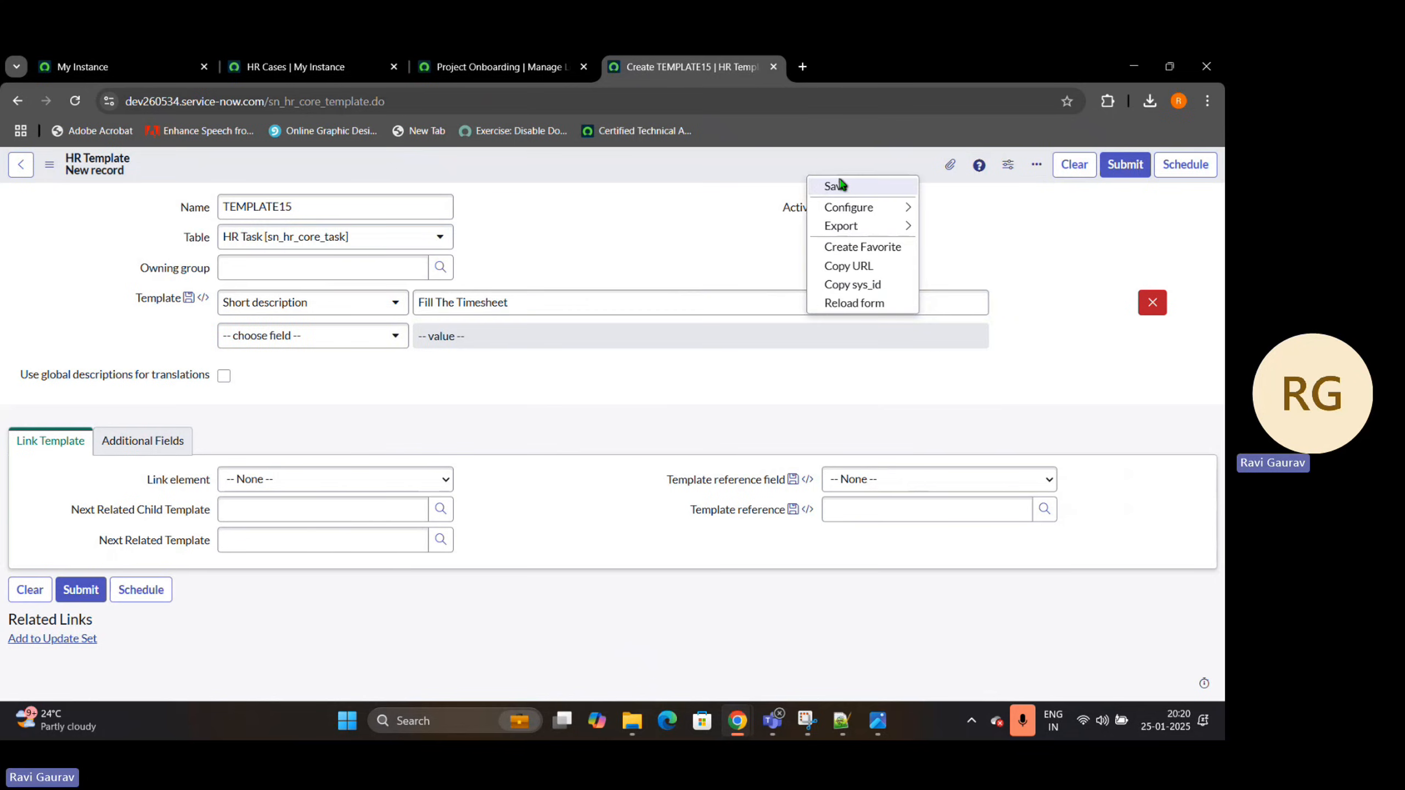
click(836, 186)
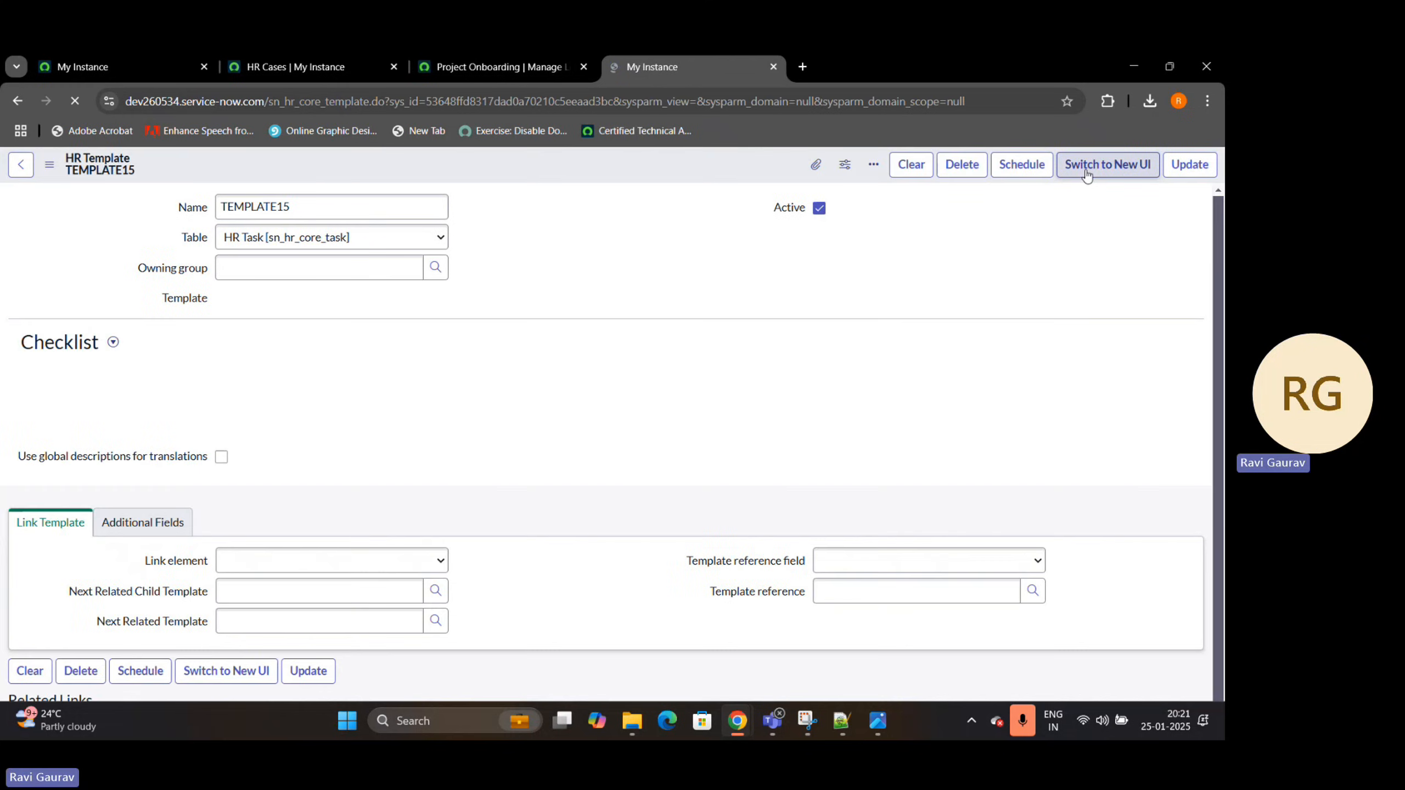
Switch the saved HR template to the new UI and set its HR task type to Checklist
click(1090, 168)
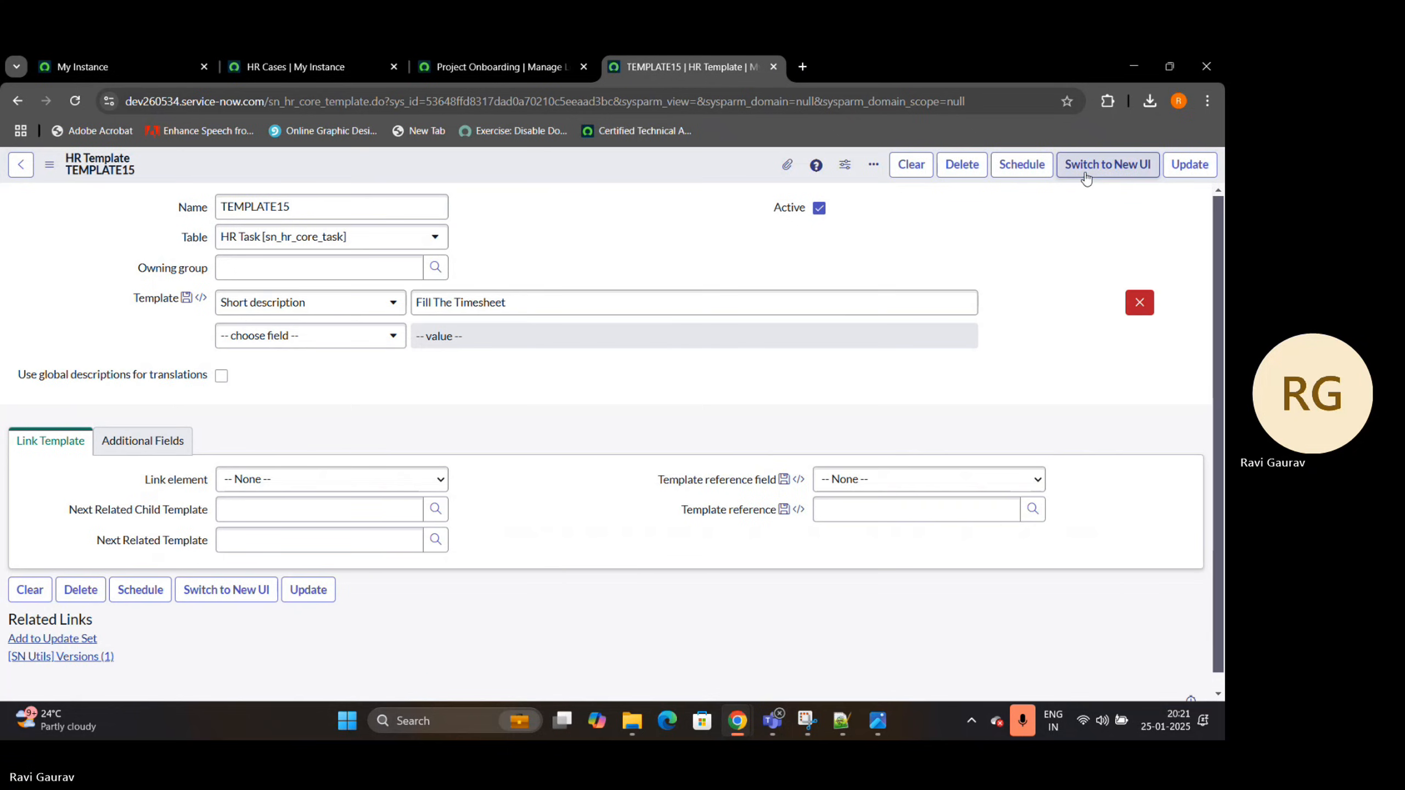
click(1093, 179)
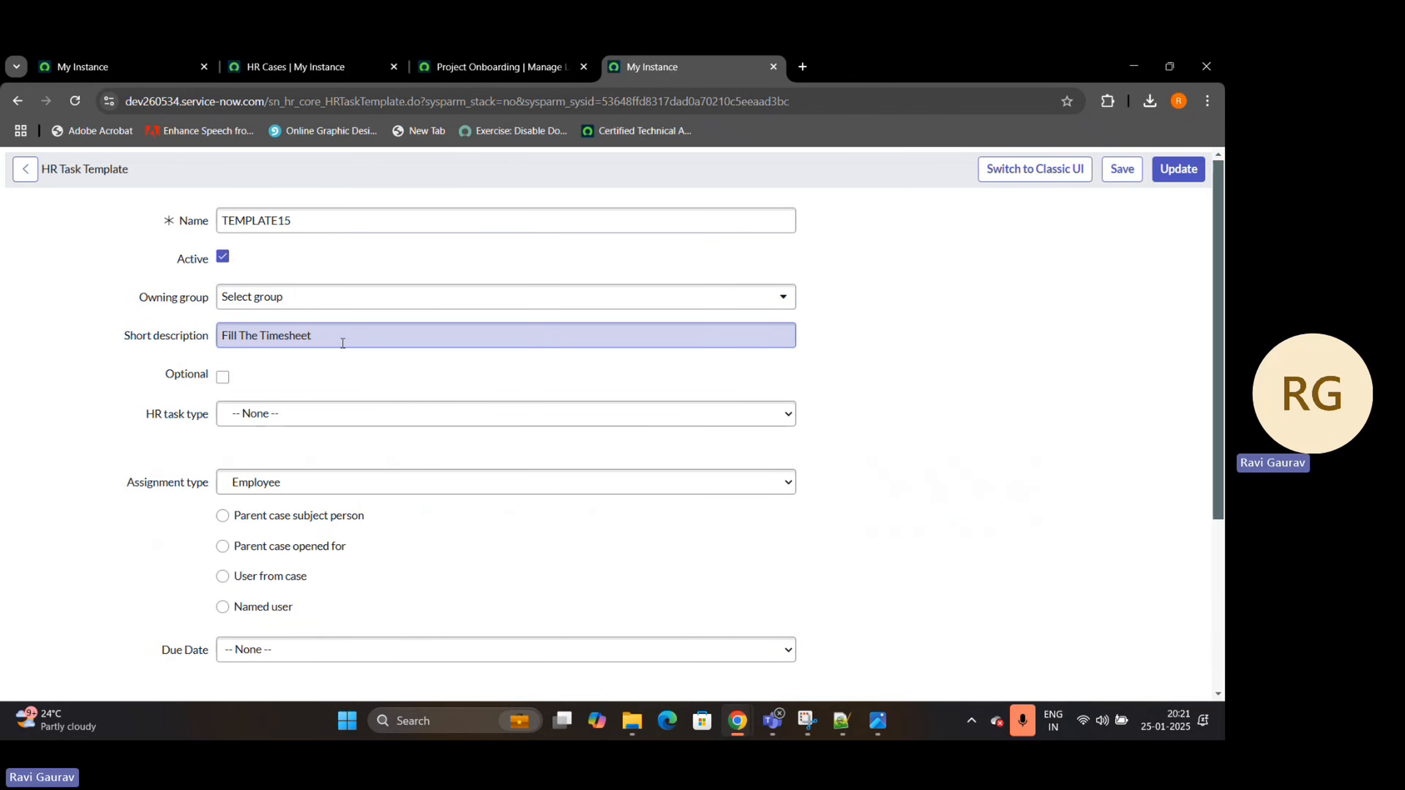
click(267, 422)
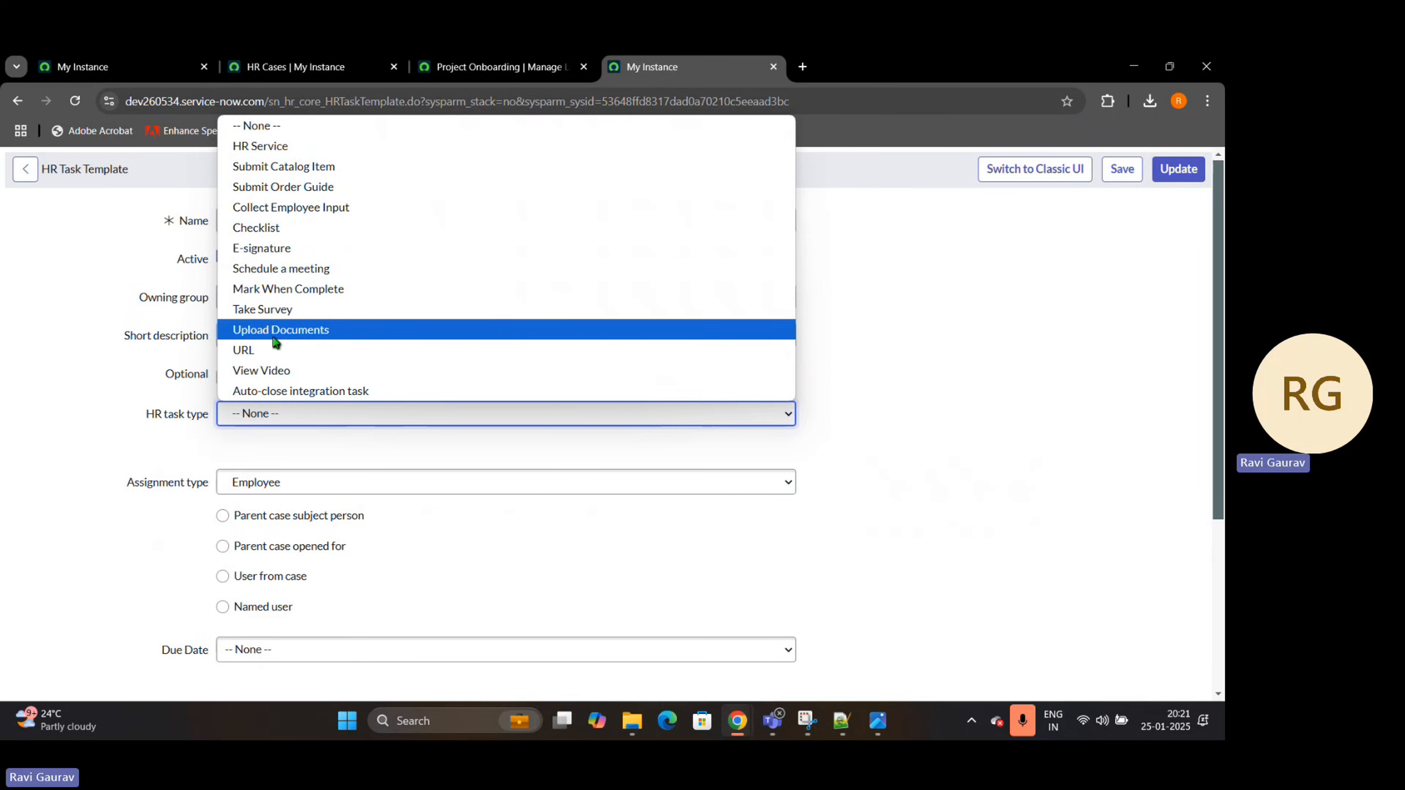
click(269, 228)
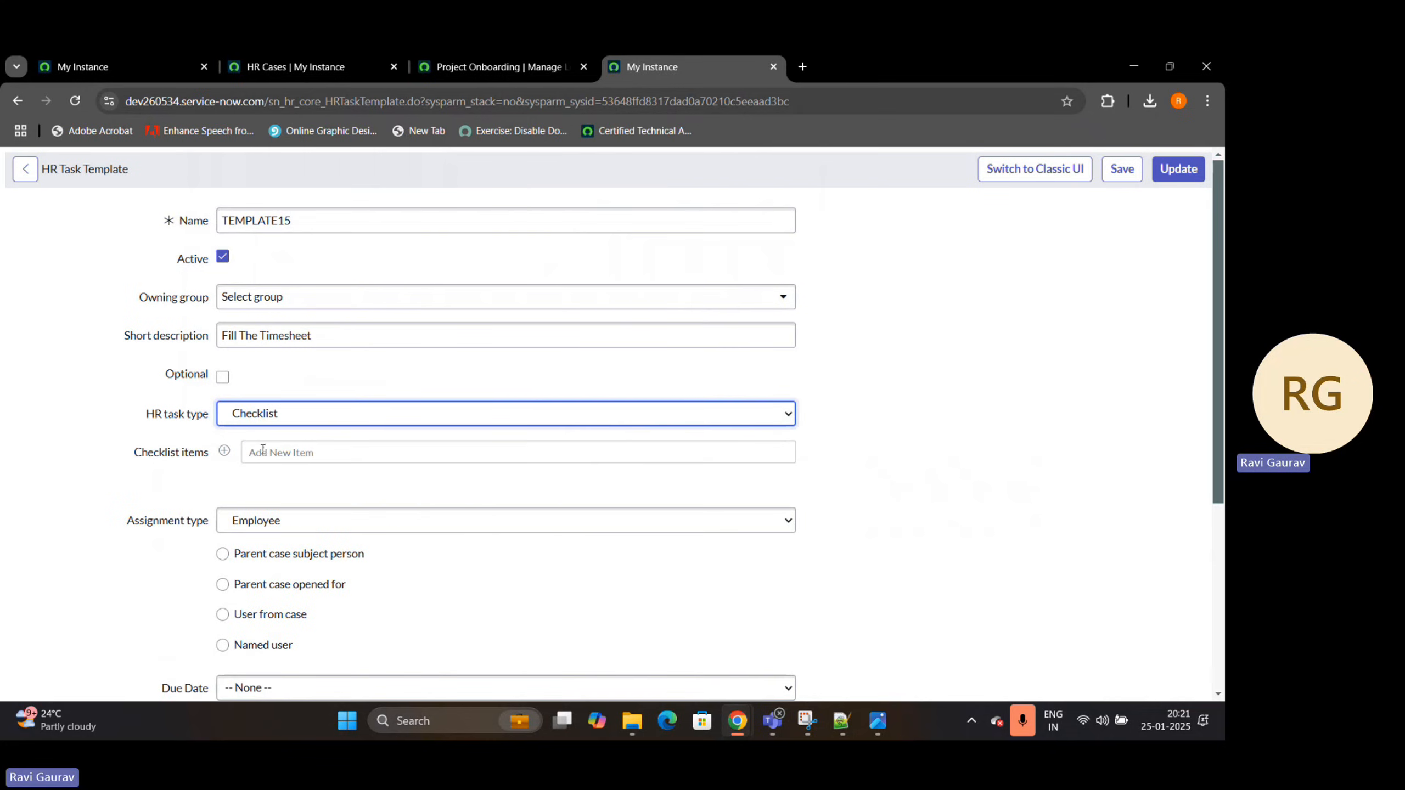
Enter "Fill the Jan,Feb,March time sheet" as the new checklist item's text
click(267, 451)
text(Fi)
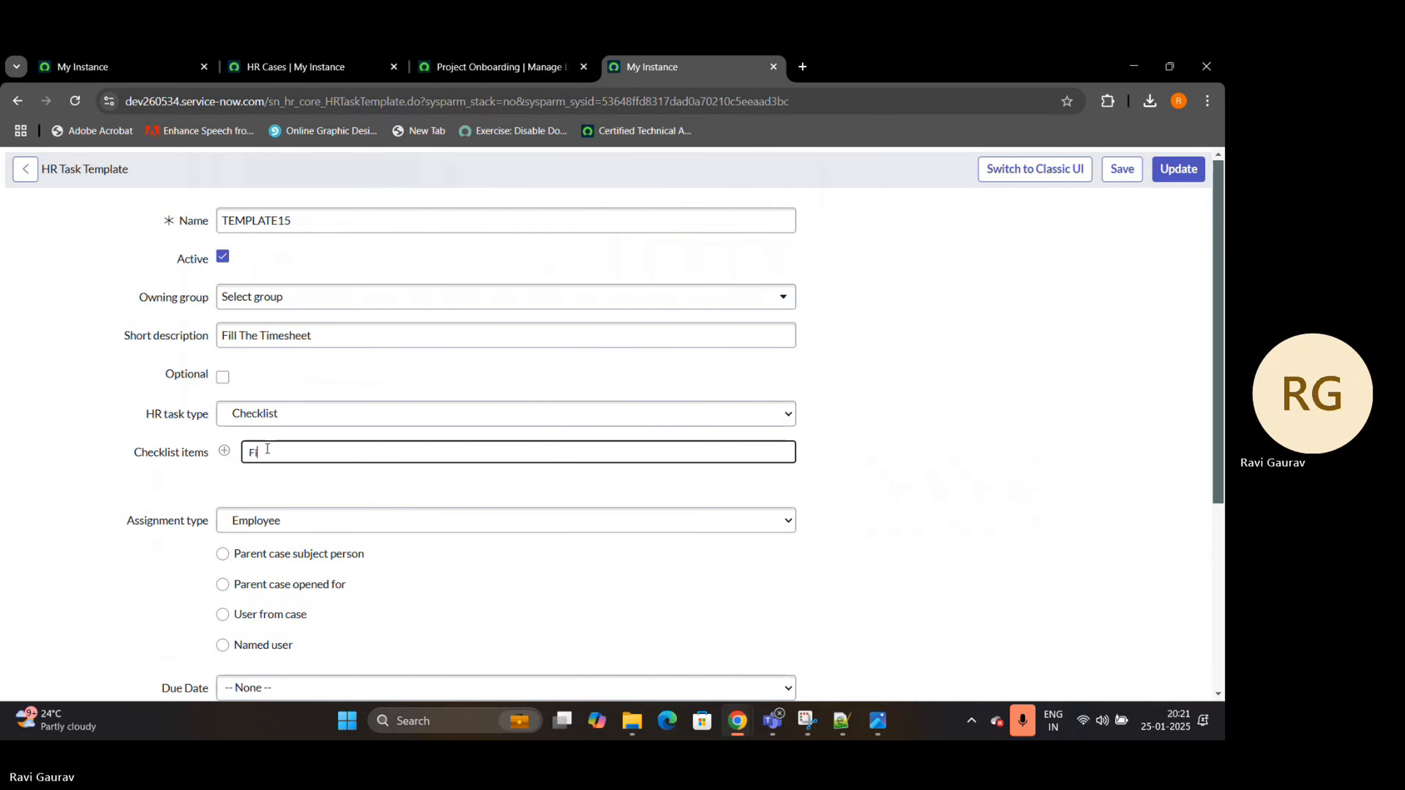
text(ll the J)
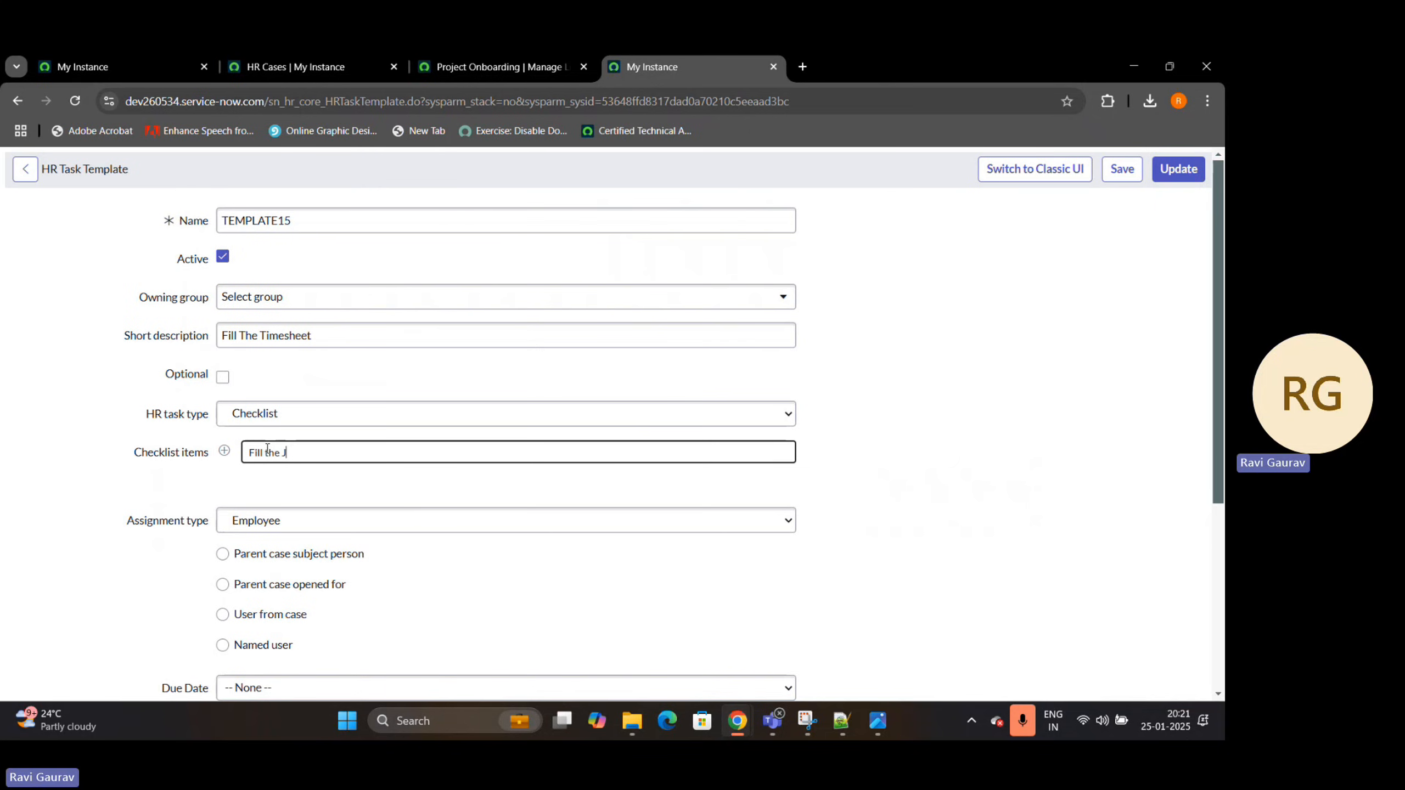
text(an,Feb,Marchg)
key(BackSpace)
text(time sheet)
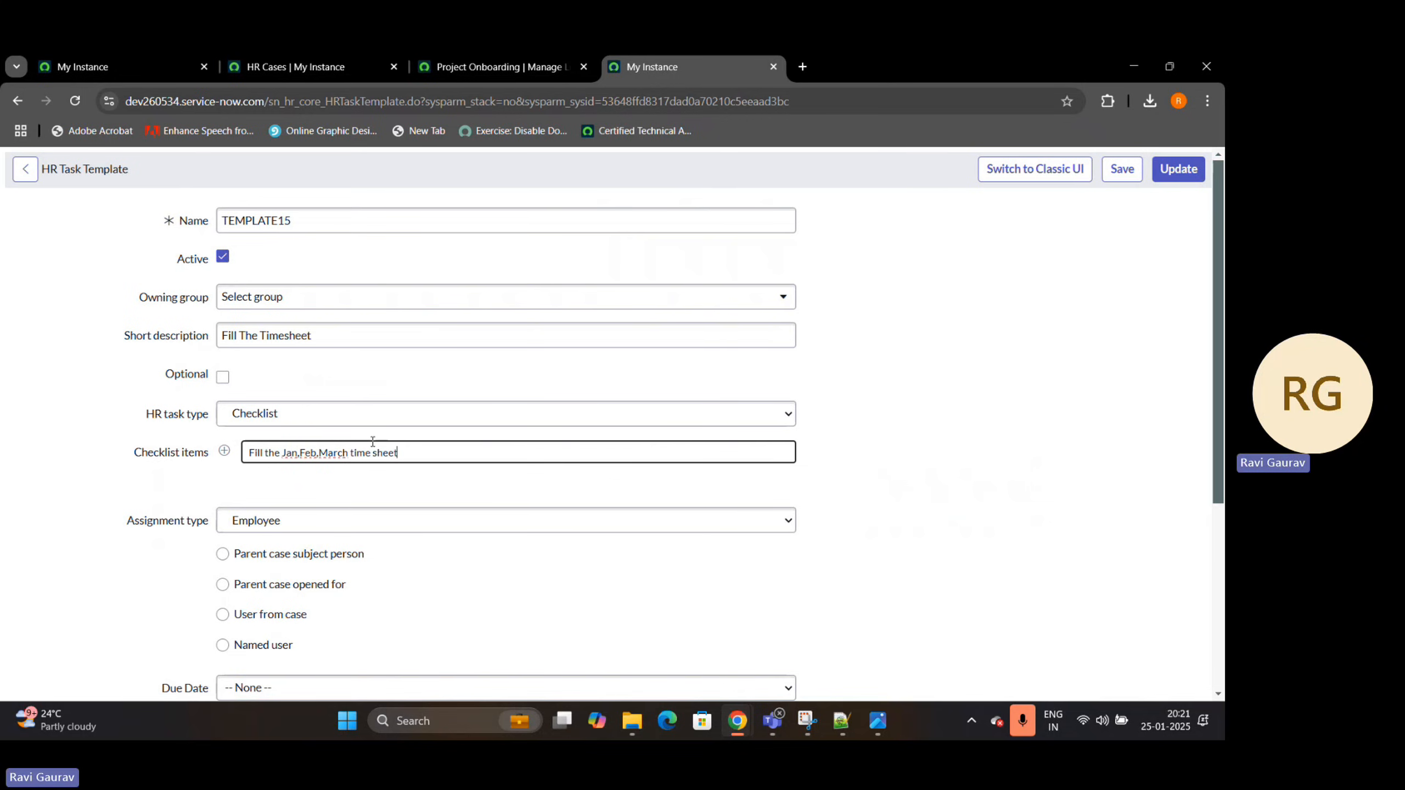
click(942, 472)
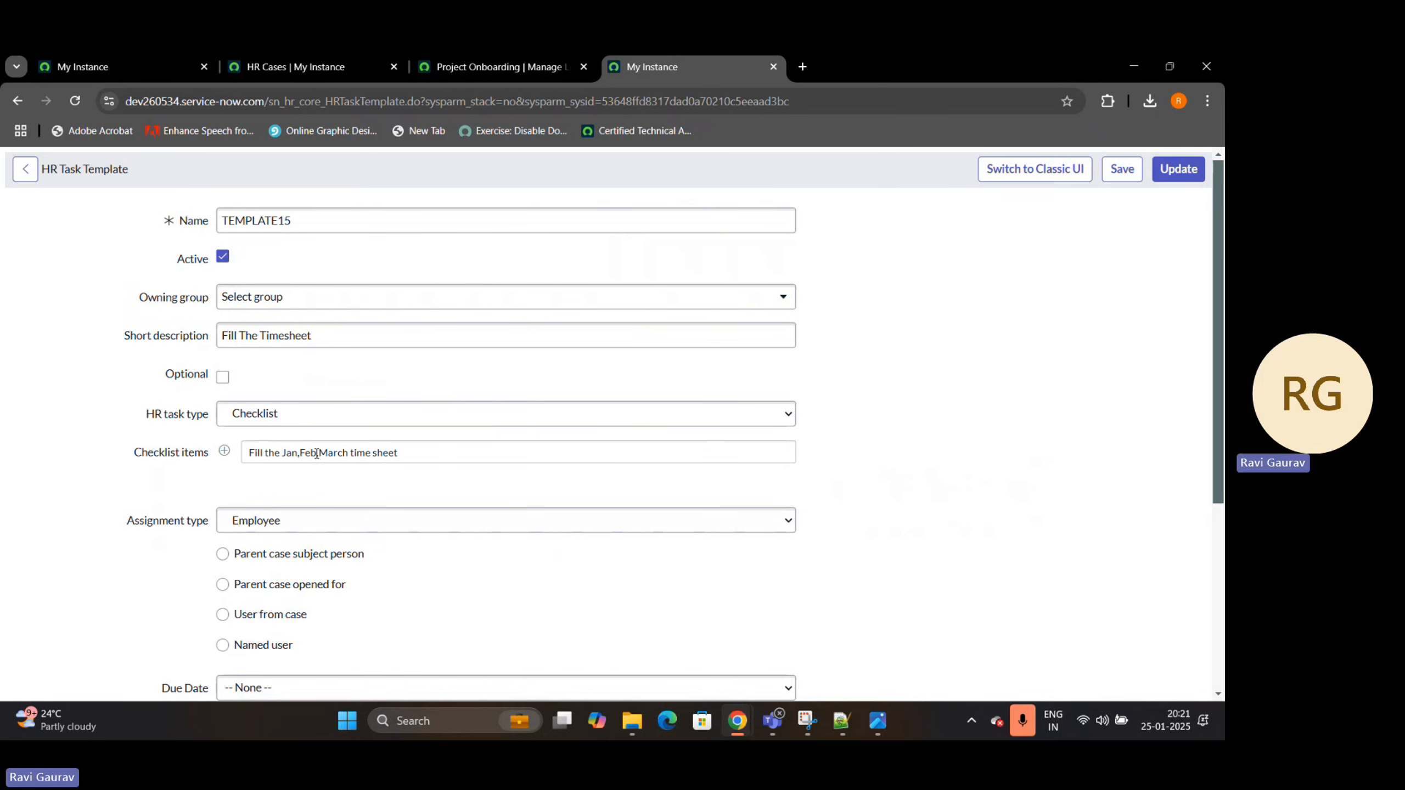
Change the checklist item's text to "Fill the Previous month Timesheet" and add it to the checklist
drag(282, 453, 468, 450)
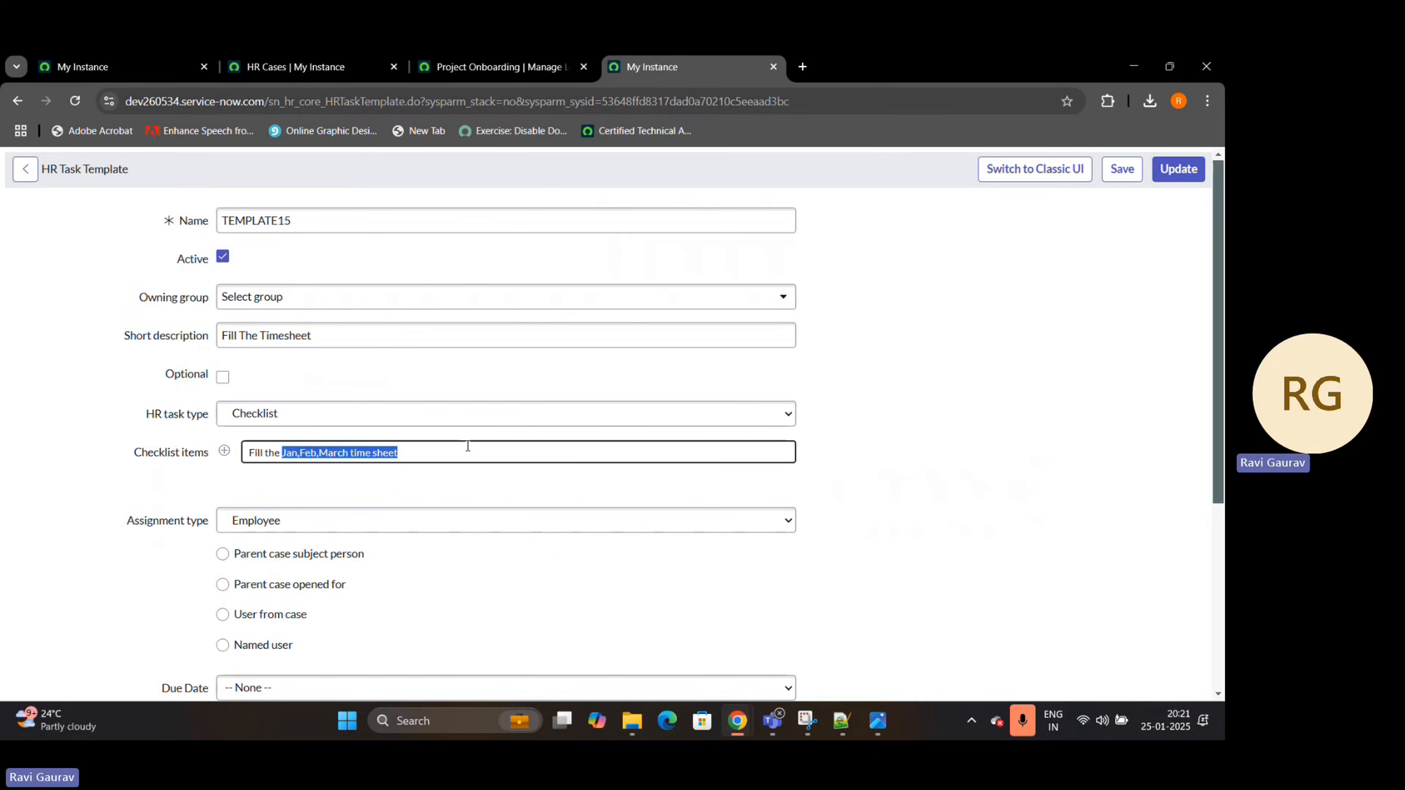
key(BackSpace)
text(Pr)
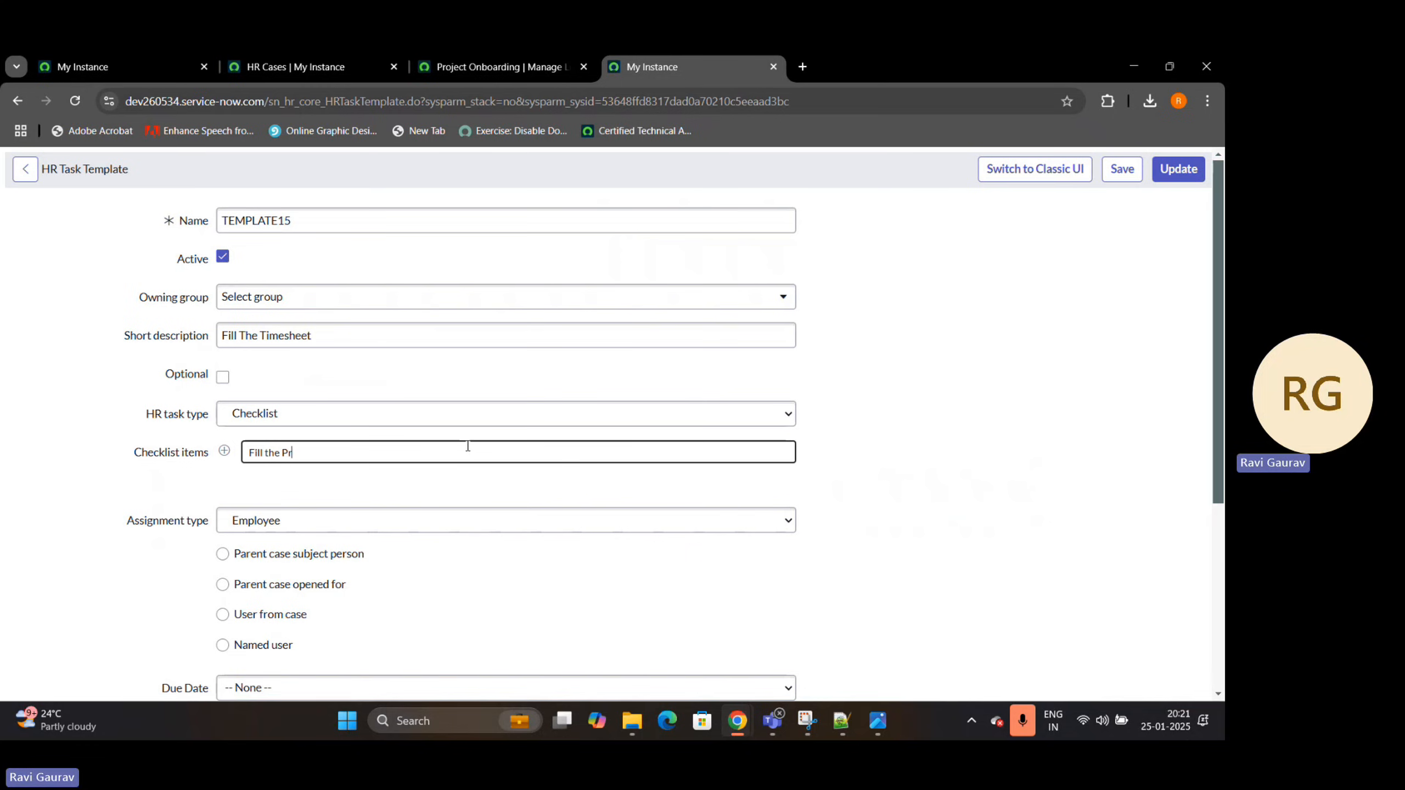
text(evious mont)
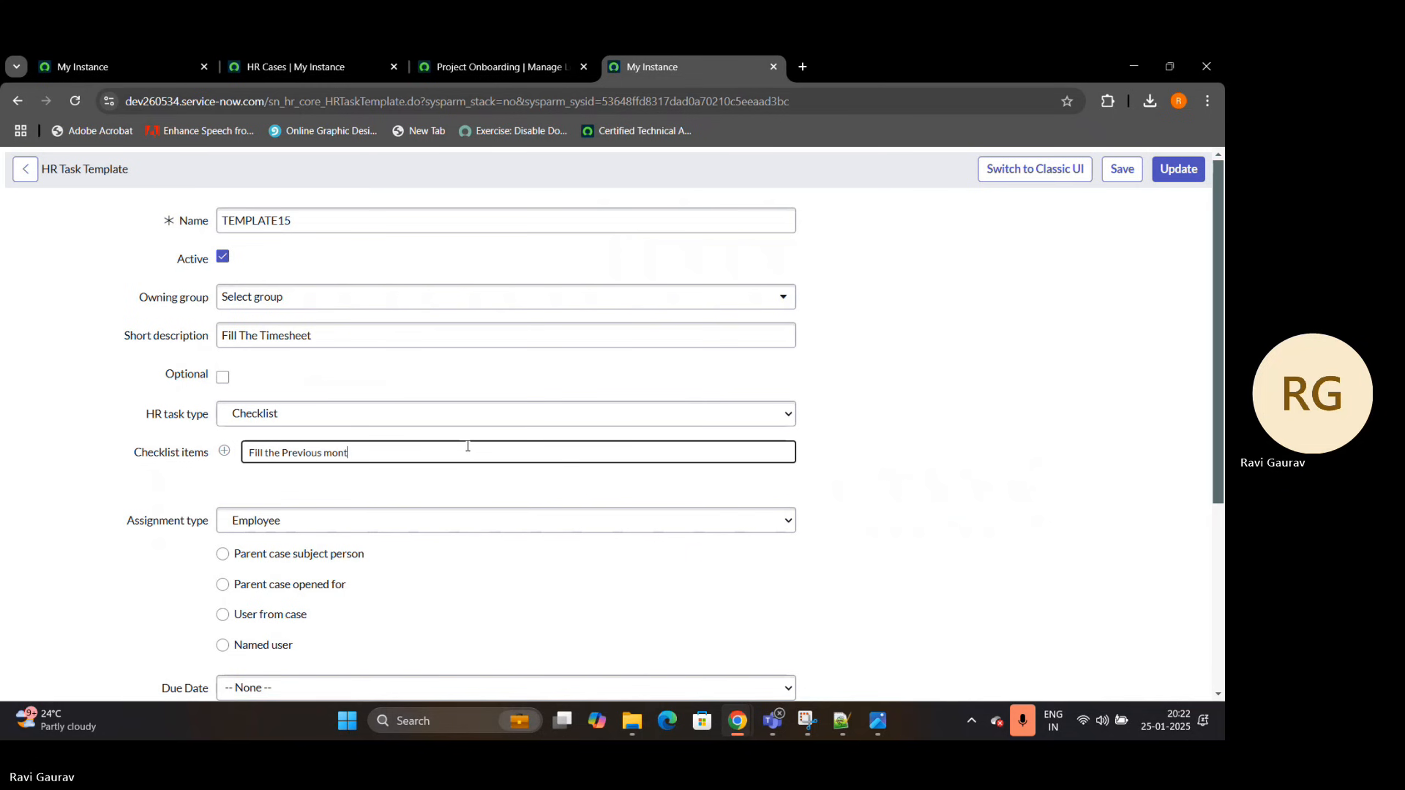
text(h Times)
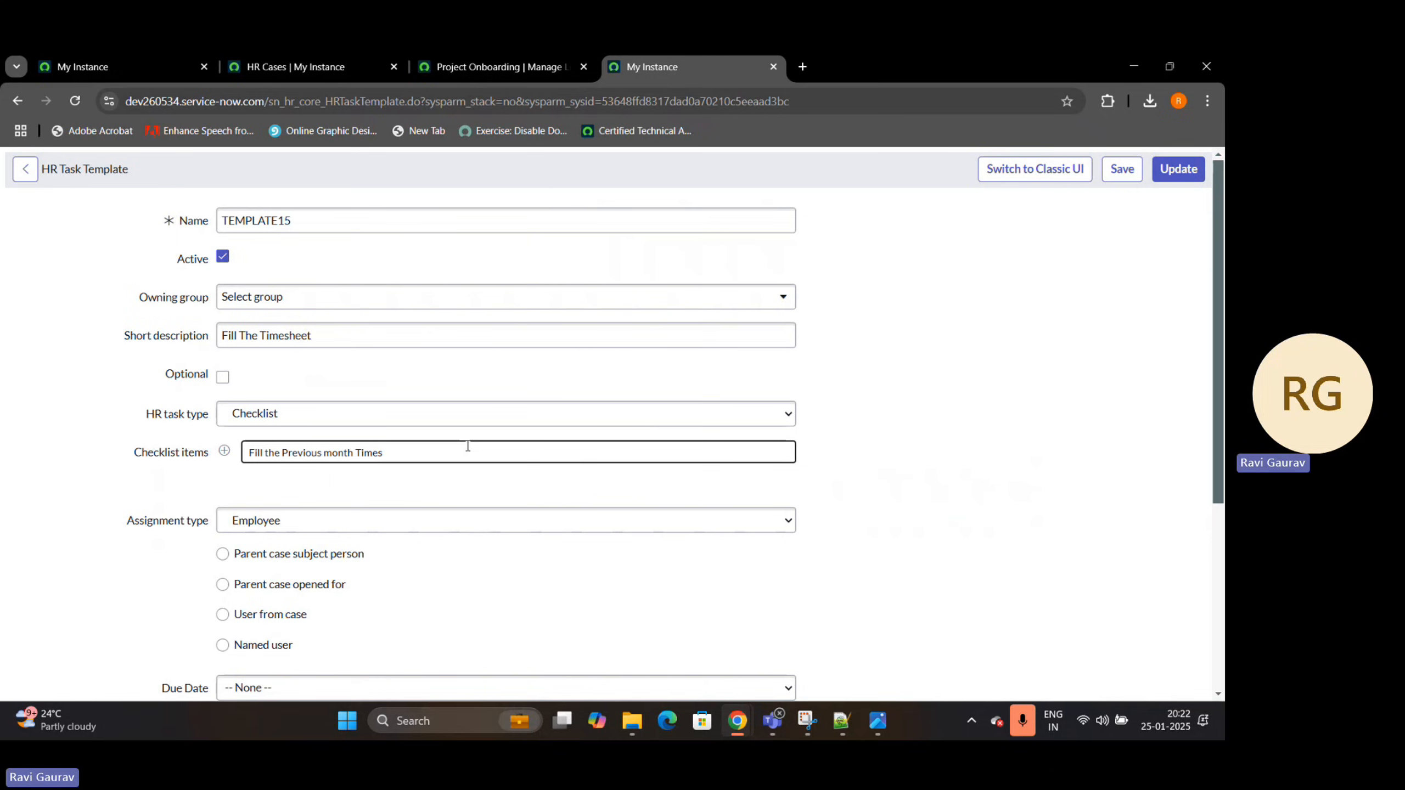
text(heet)
key(Return)
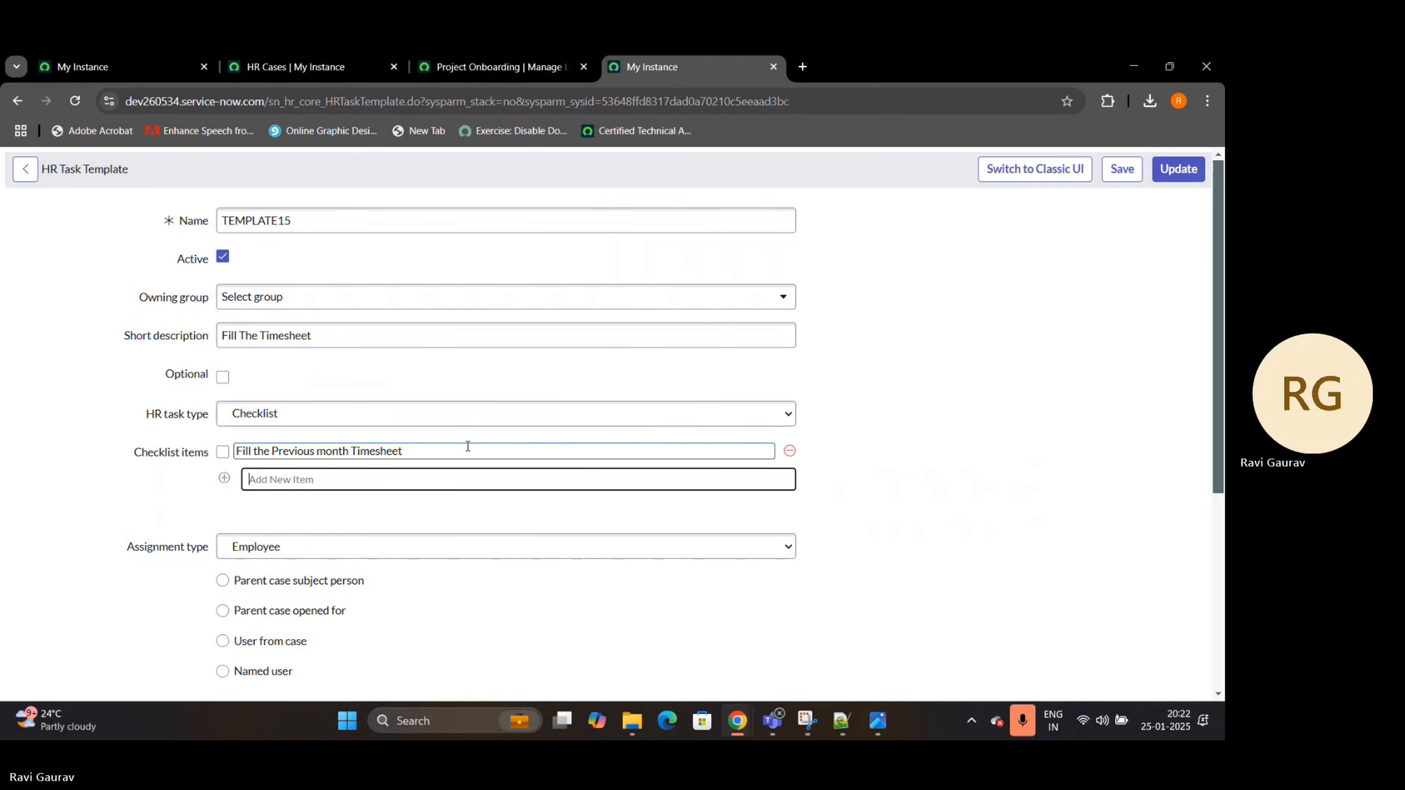
Add a second checklist item reading "Submit from ESC portal"
text(submit from)
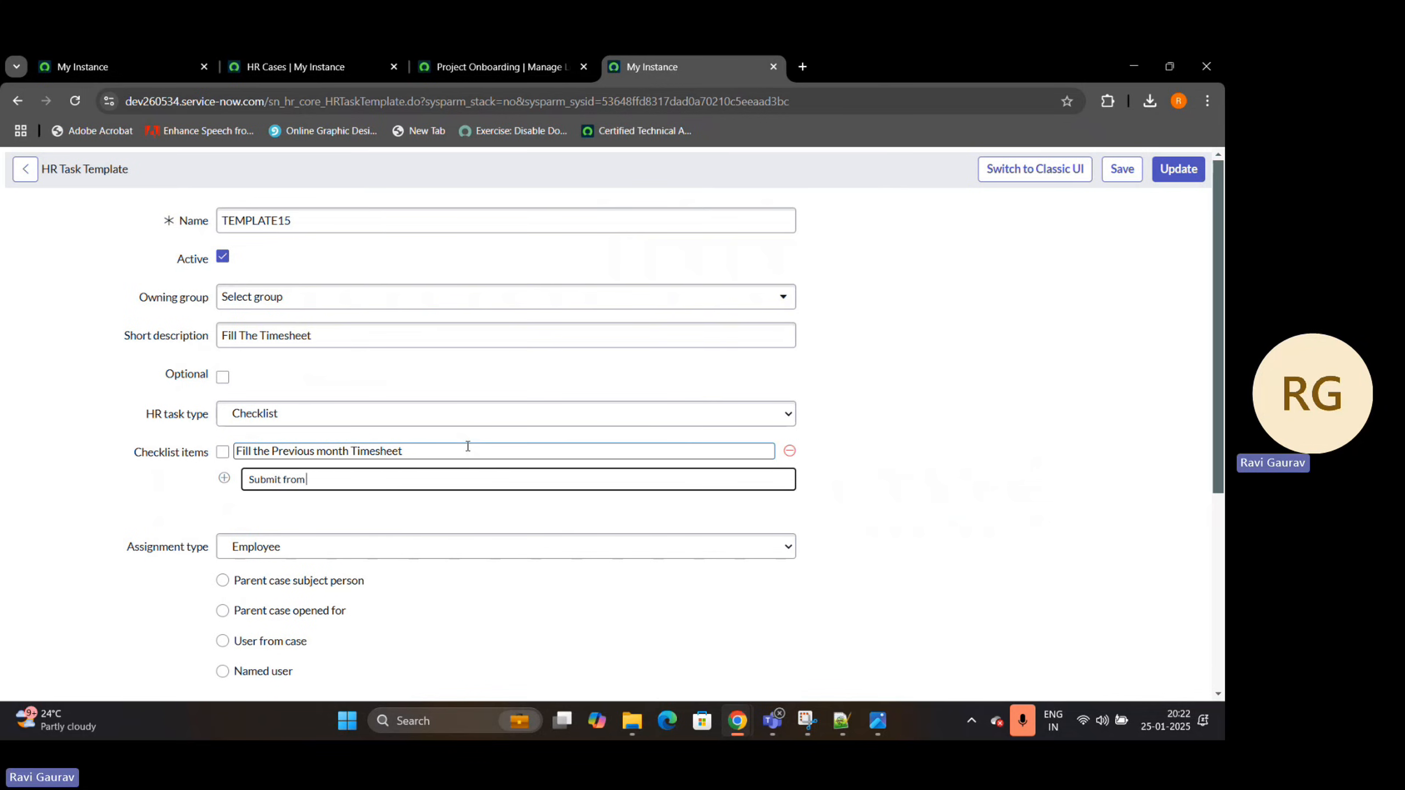
text( ESC portal)
key(Return)
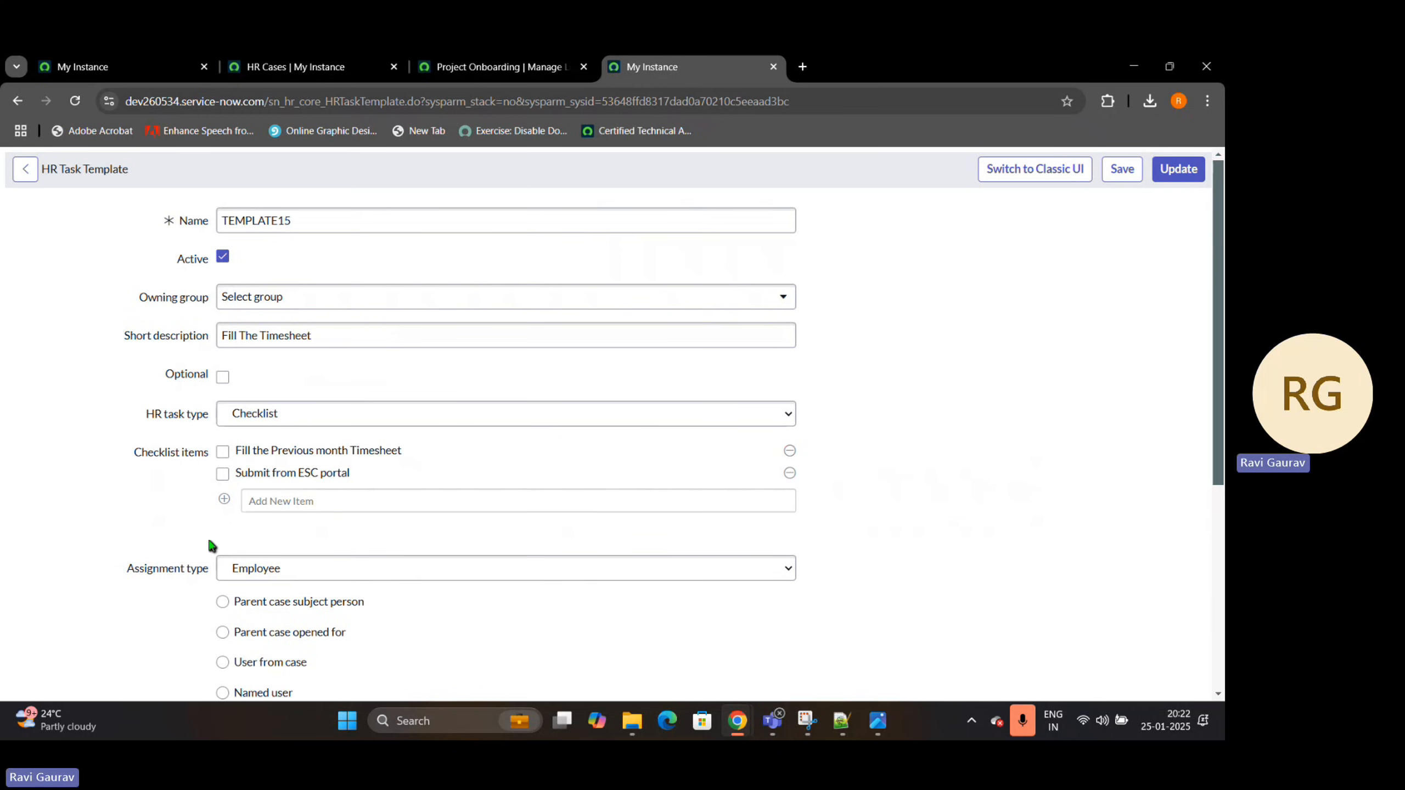
Set the template's employee assignment to Parent case subject person
scroll(211, 546, down, 1)
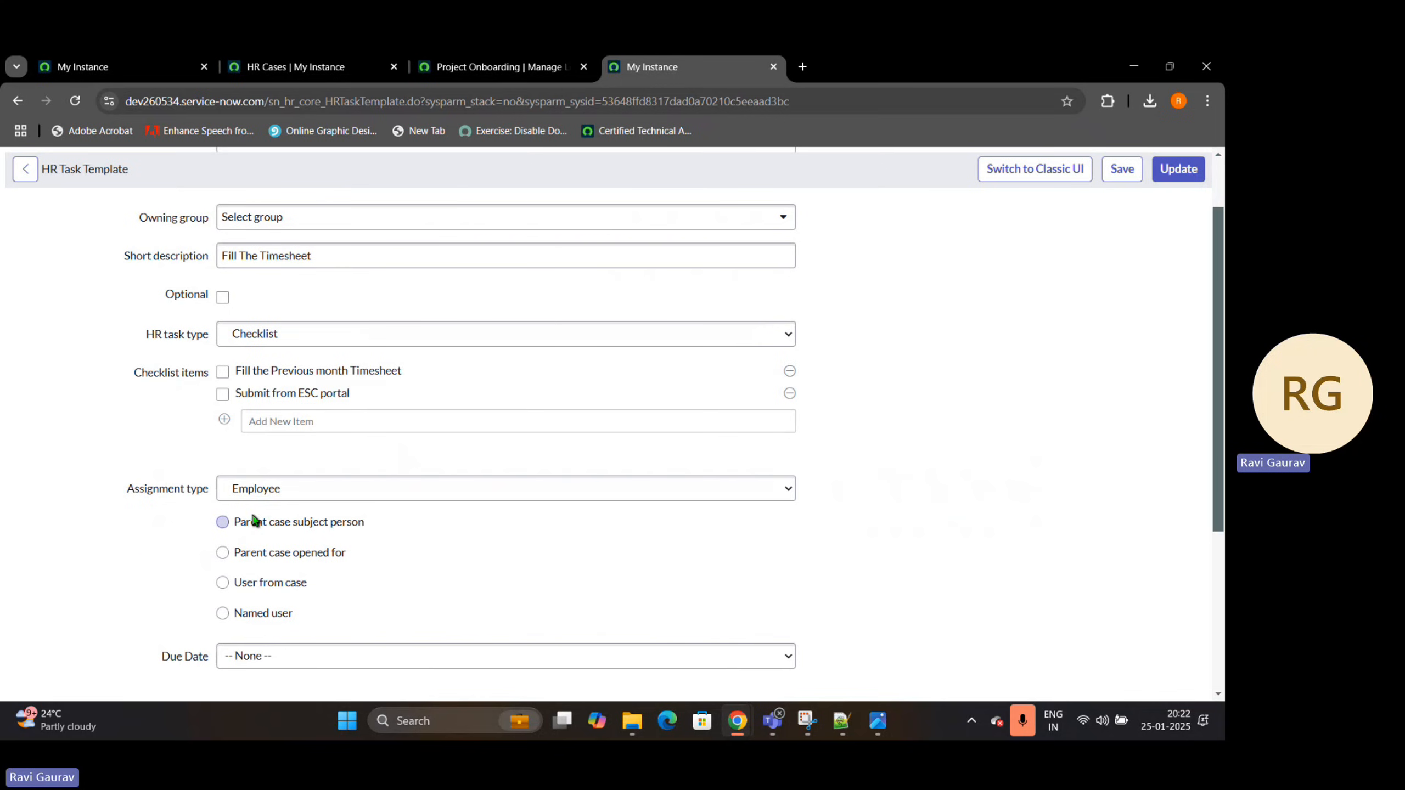
click(222, 522)
scroll(402, 527, down, 4)
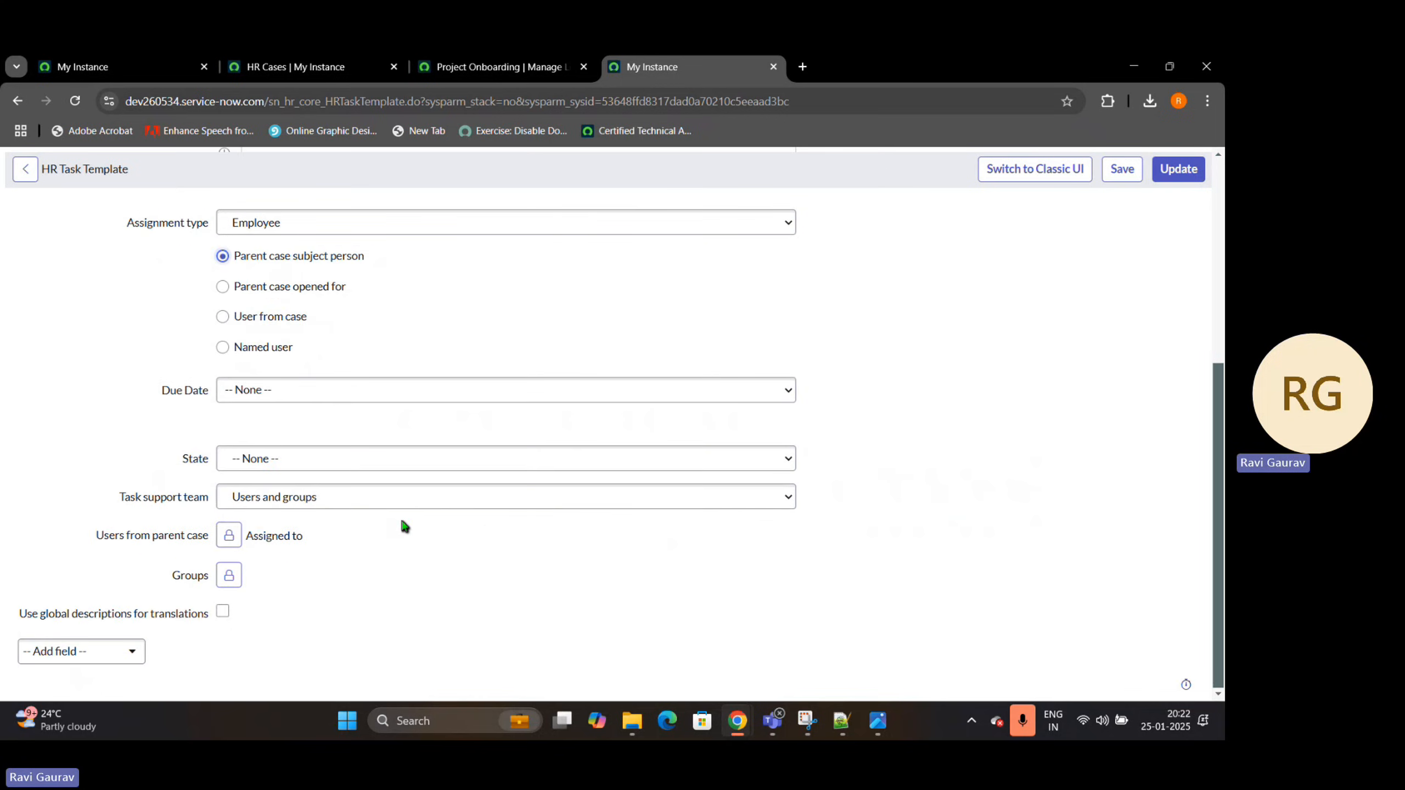
click(273, 390)
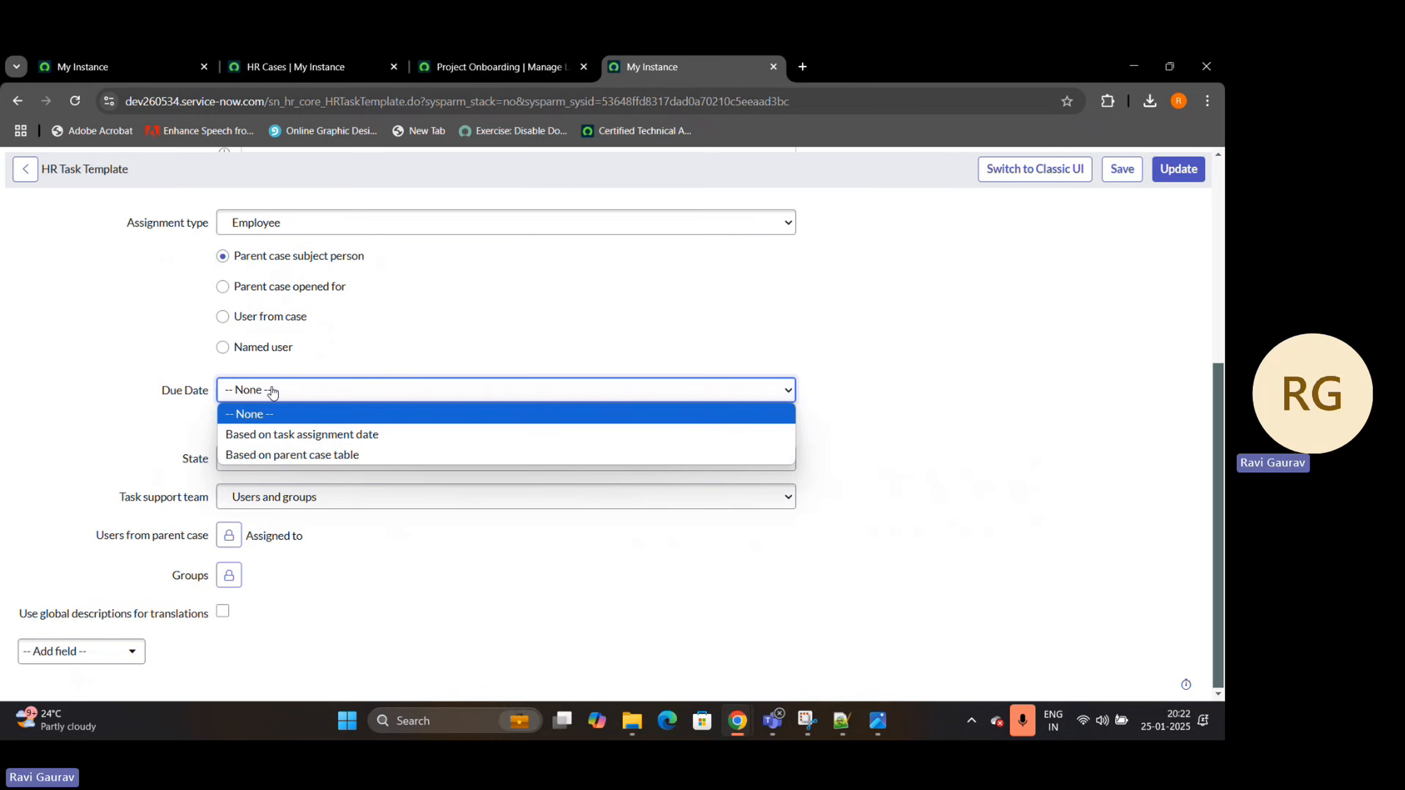
click(273, 390)
click(279, 395)
click(270, 456)
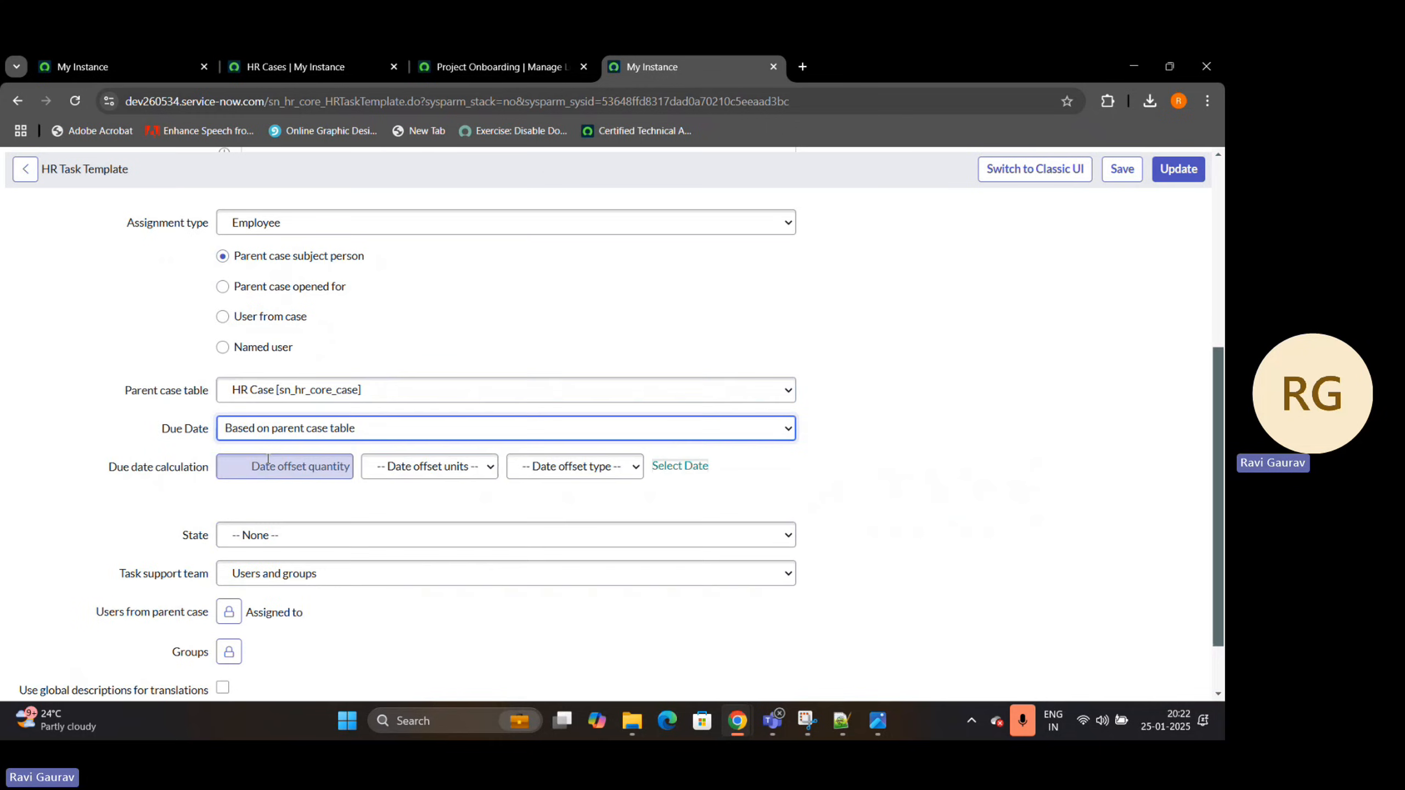
click(359, 394)
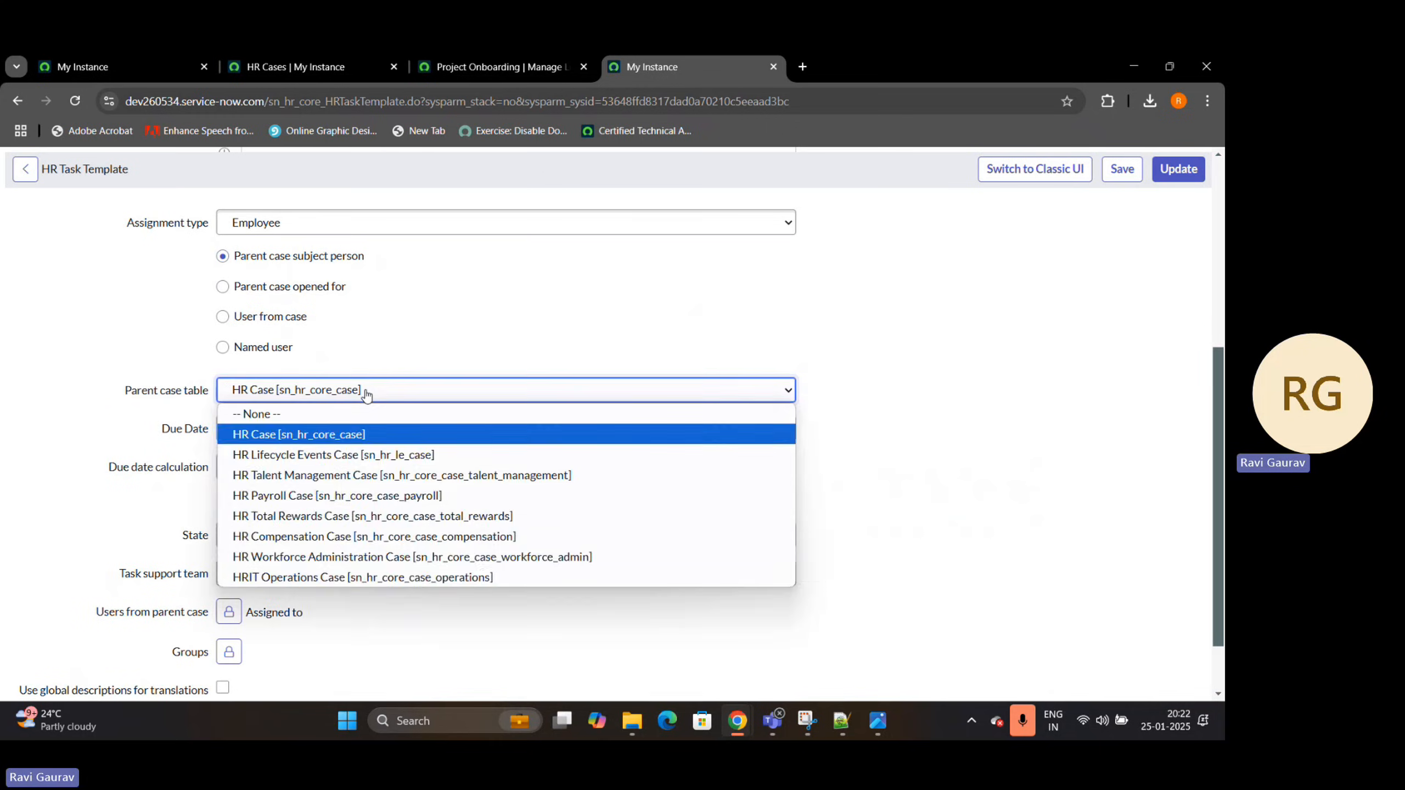
click(360, 396)
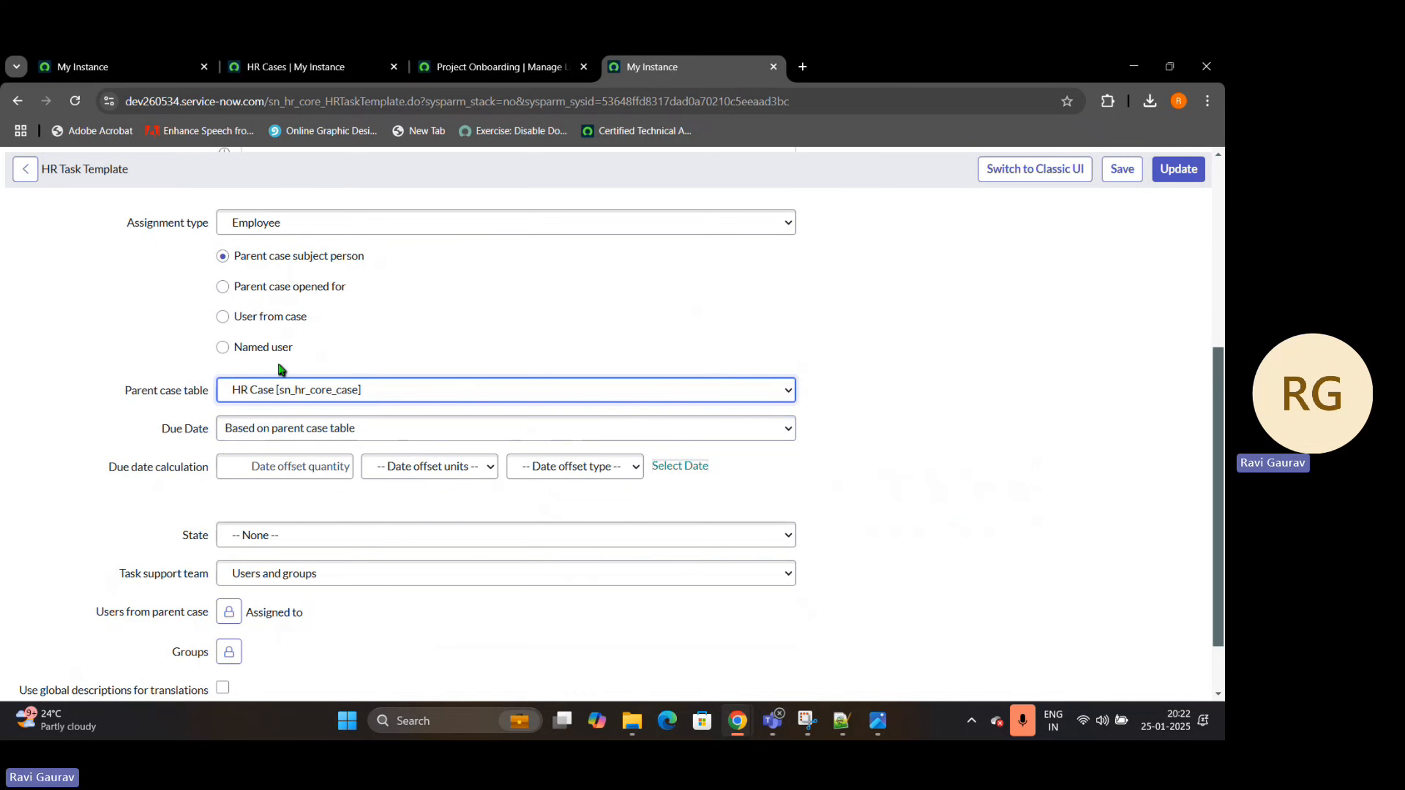
click(380, 392)
click(376, 392)
click(337, 431)
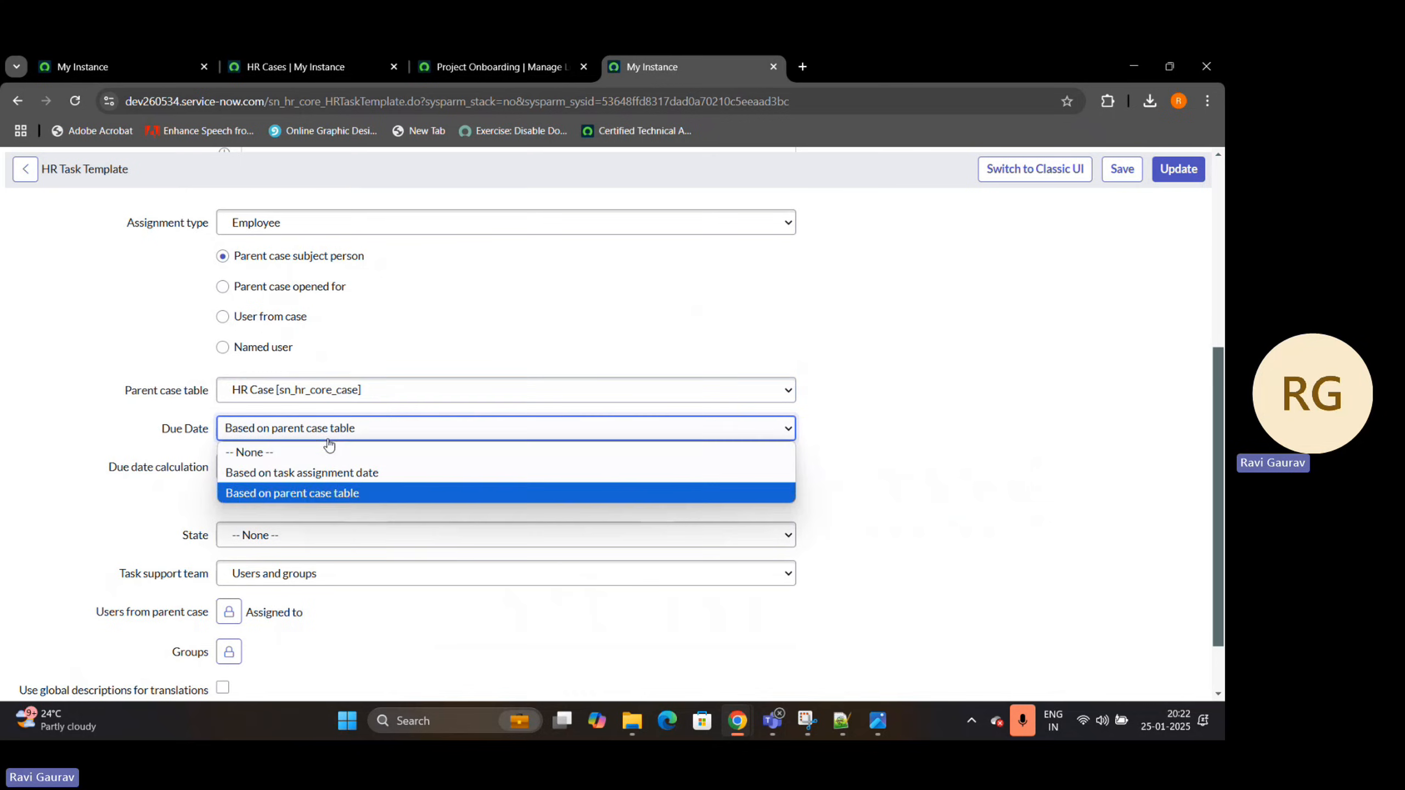
click(321, 451)
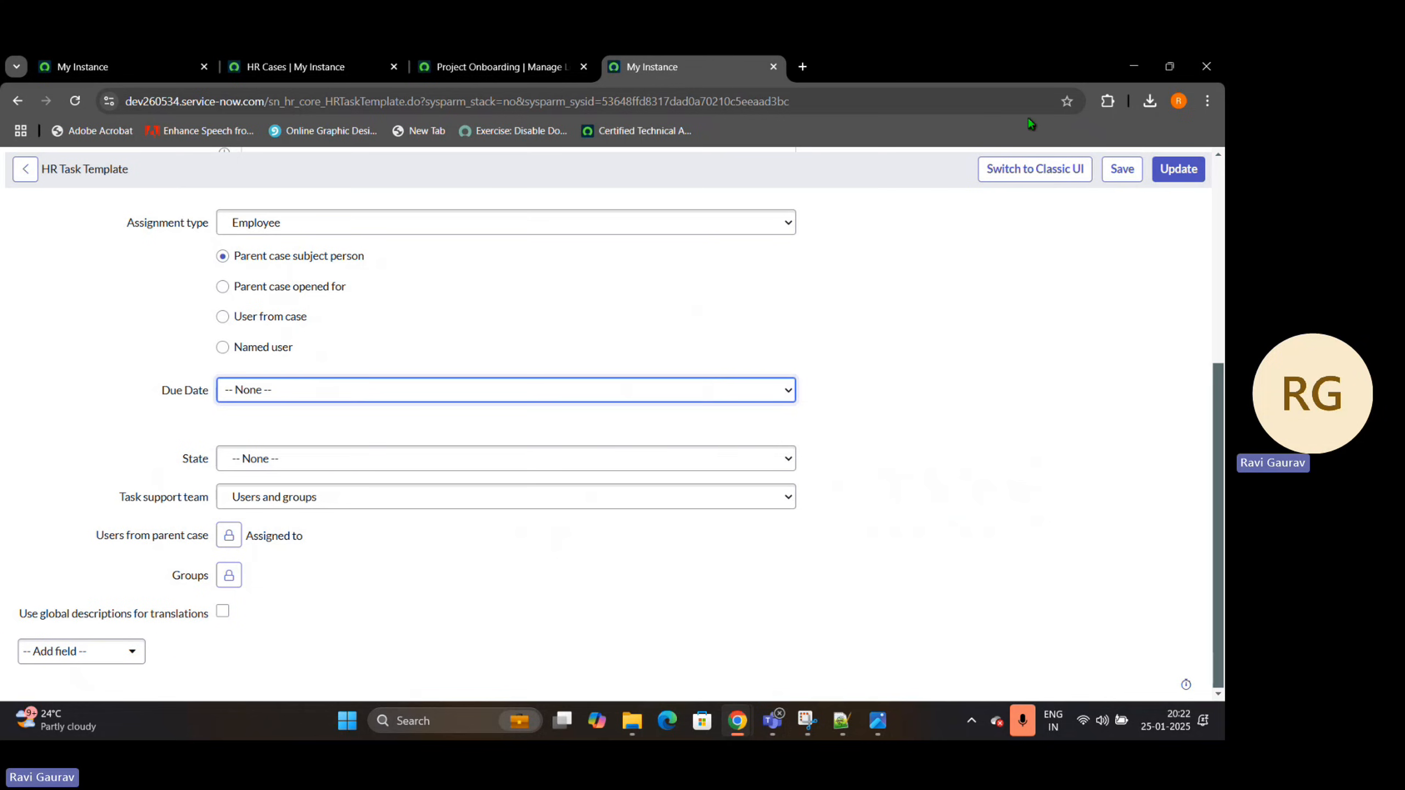
Save the HR task template and go back to its HR template record
click(1121, 171)
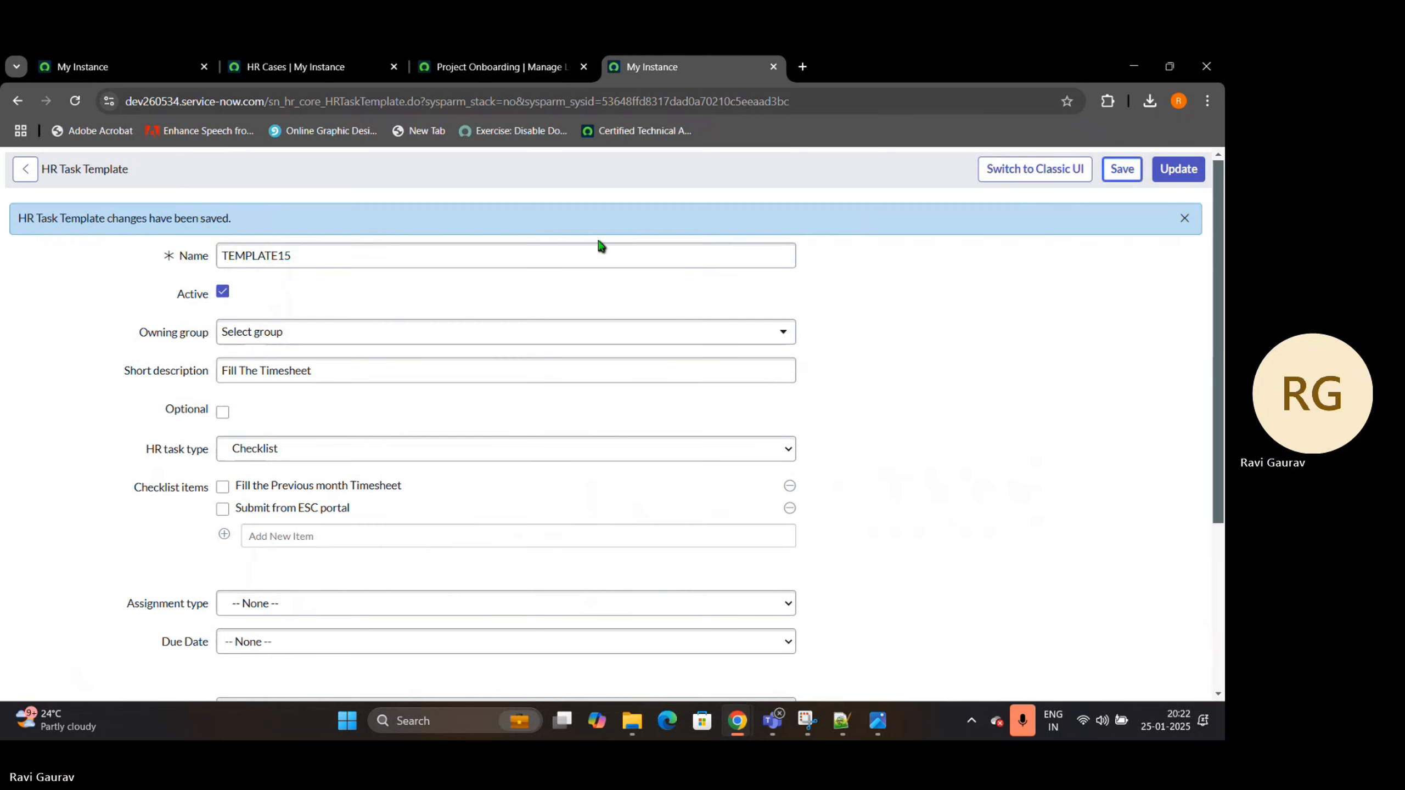
drag(439, 257, 201, 258)
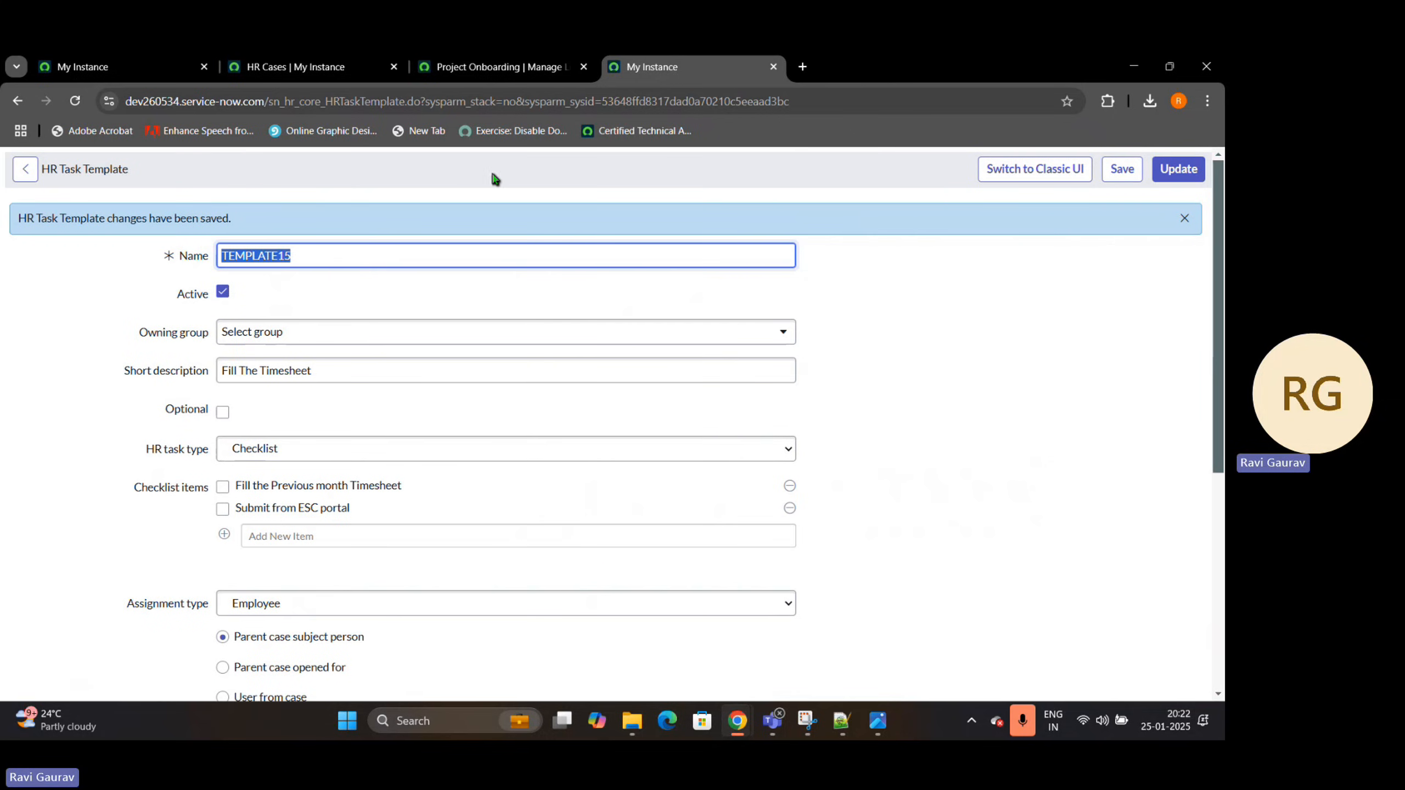
key(BackSpace)
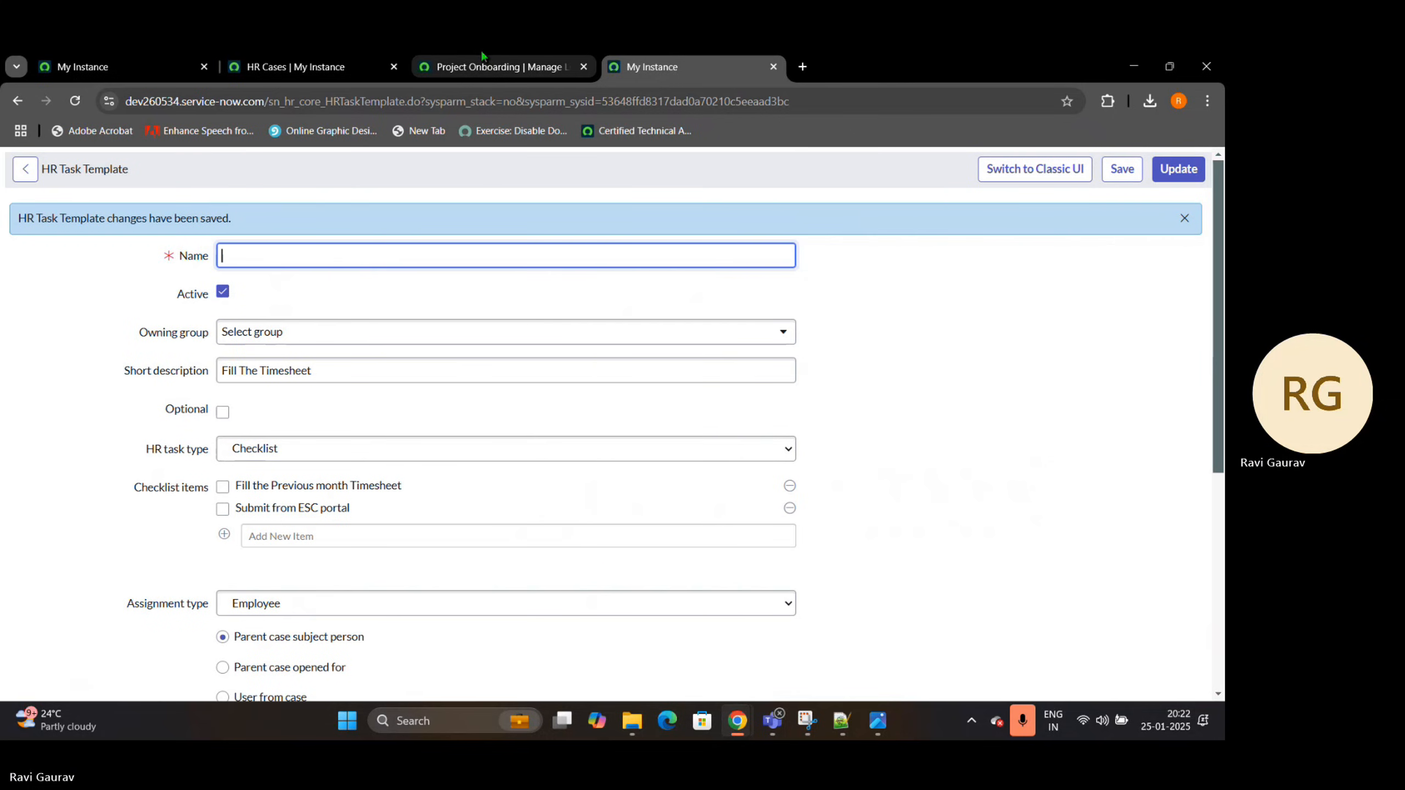
click(19, 101)
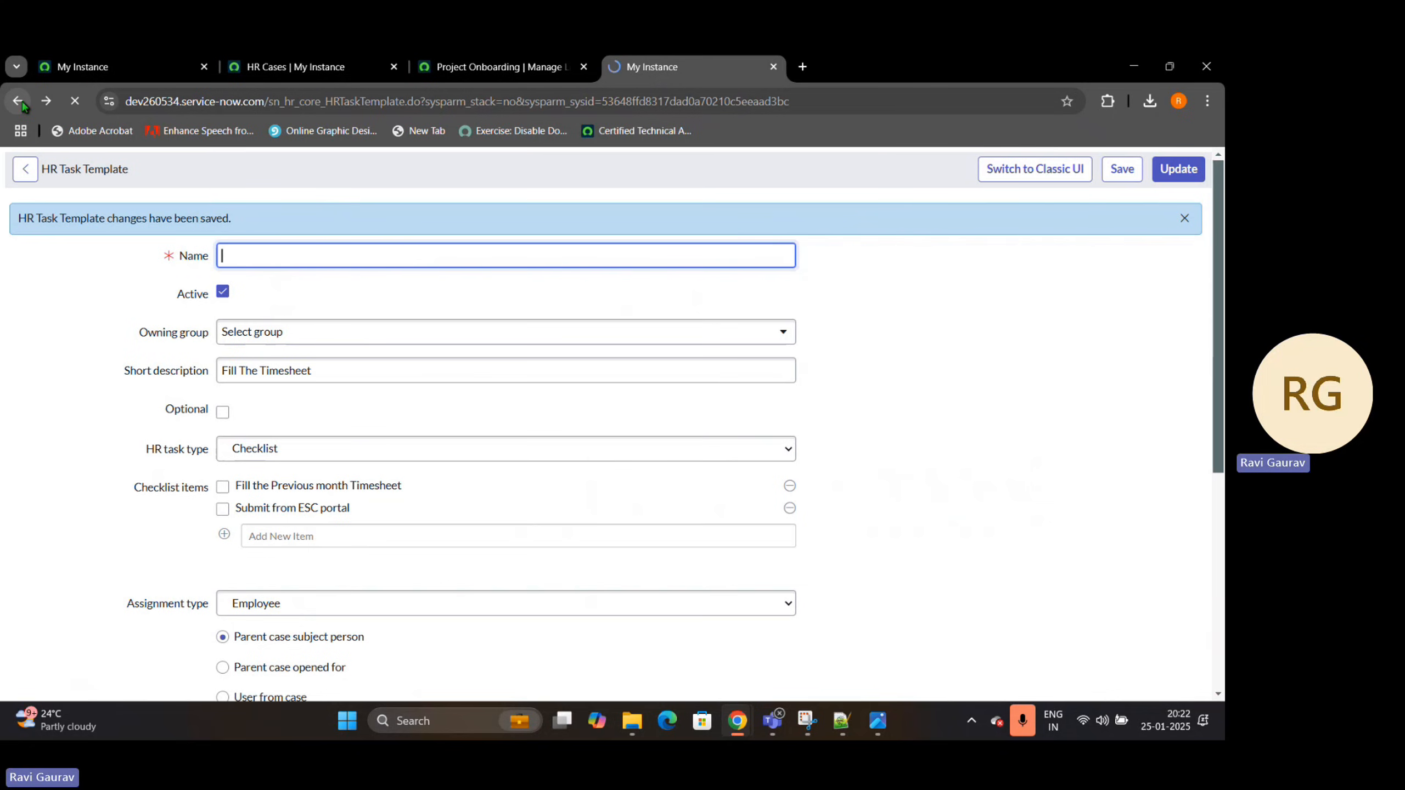
Copy the name TEMPLATE15 from the HR Templates list and set it as the new activity's HR template
click(127, 71)
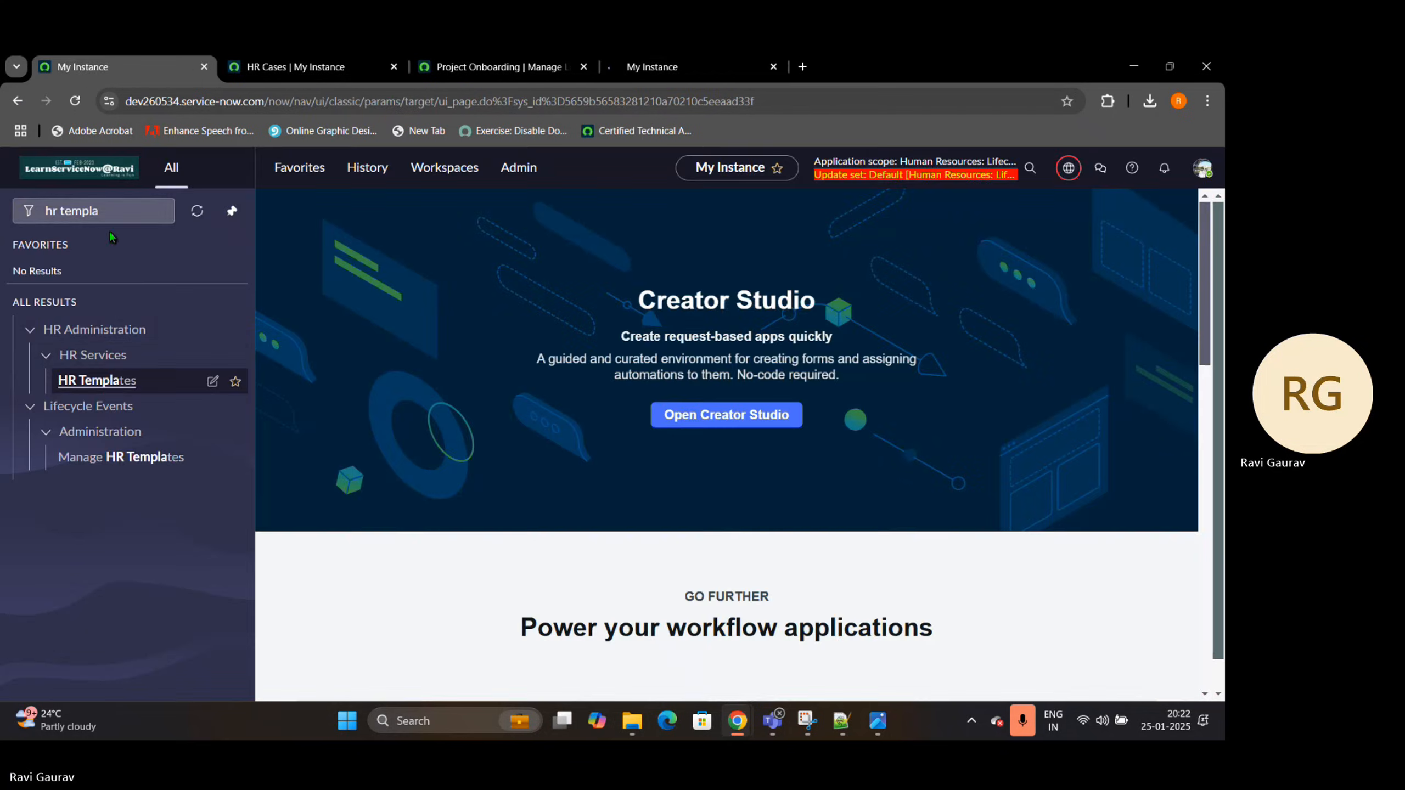
ctrl+click(104, 381)
click(880, 64)
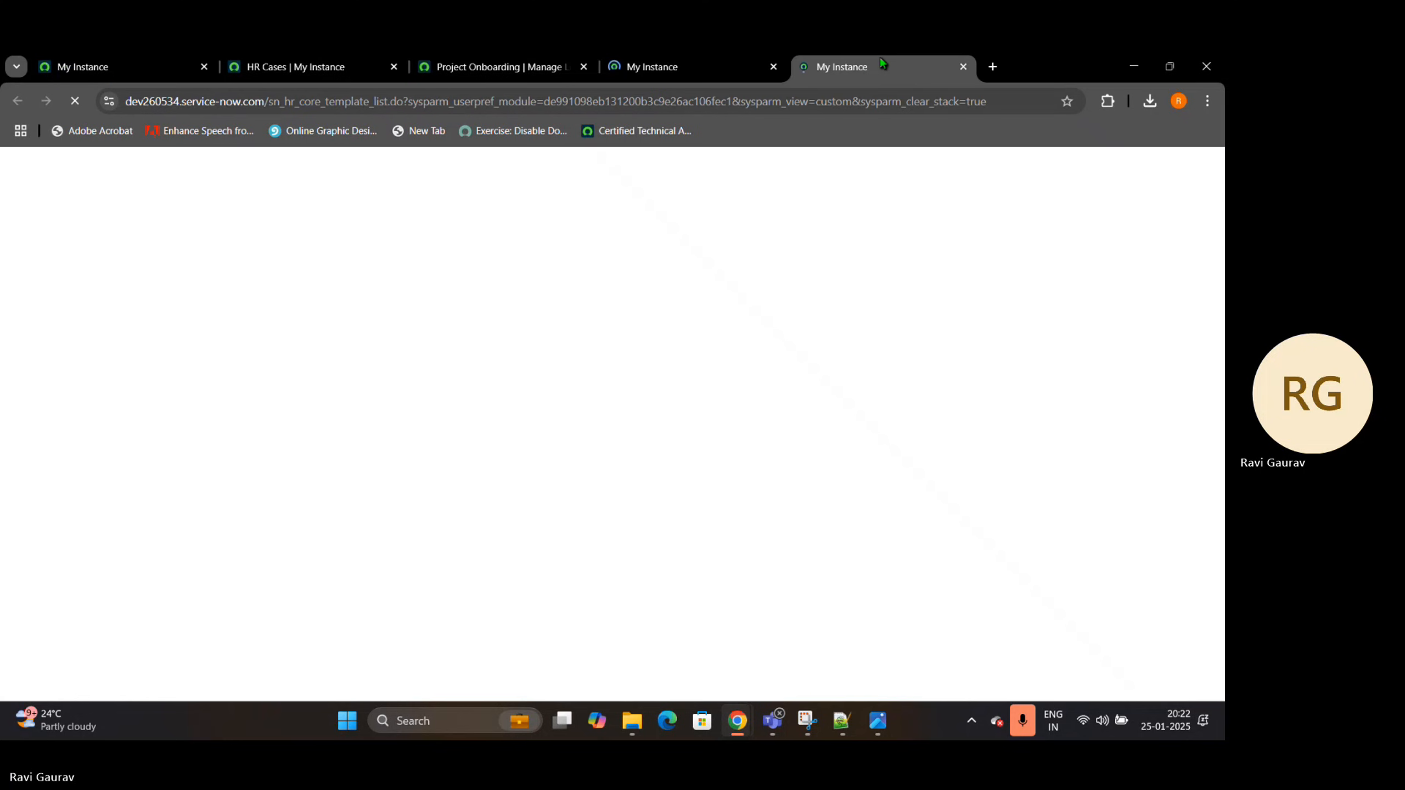
drag(132, 283, 66, 286)
key(ctrl+c)
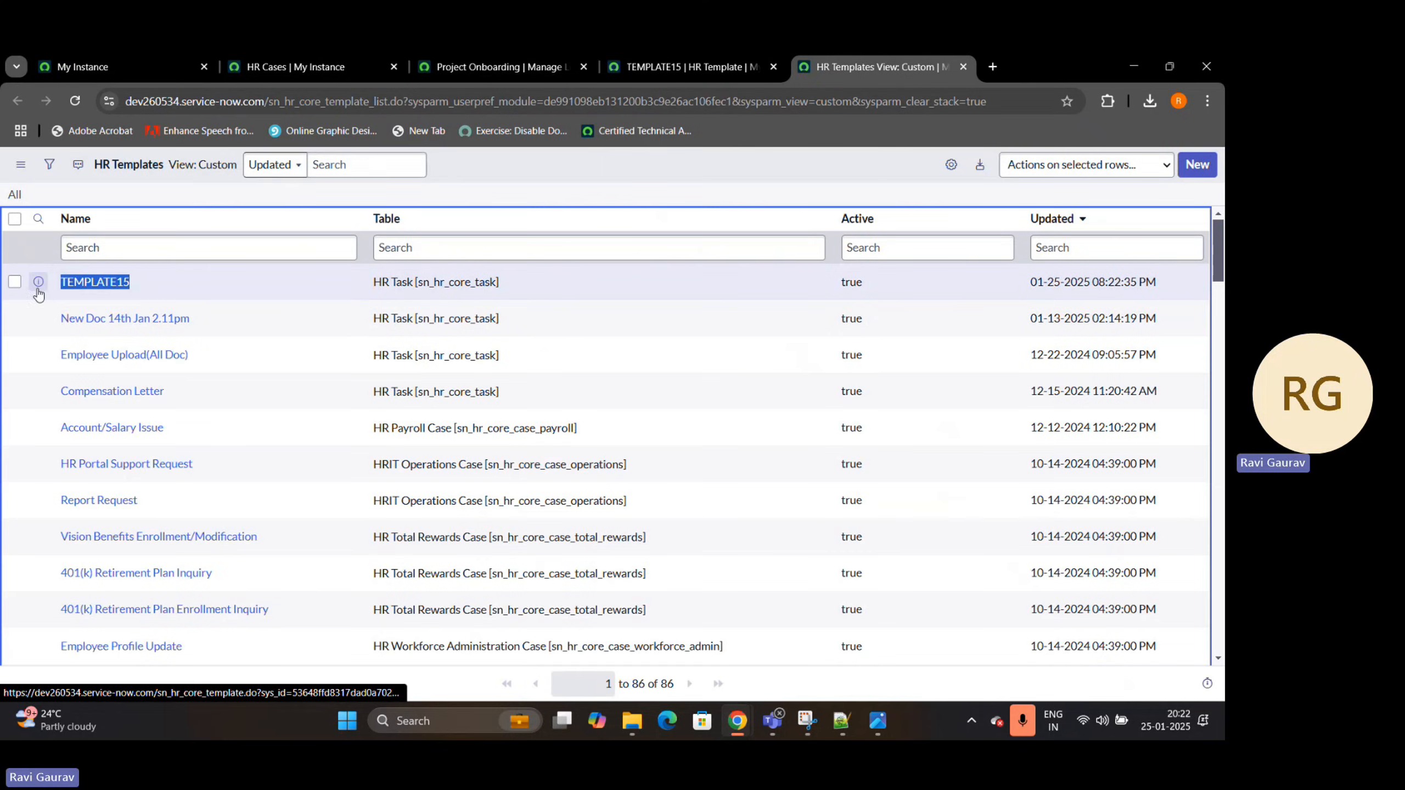
mouse_move(737, 721)
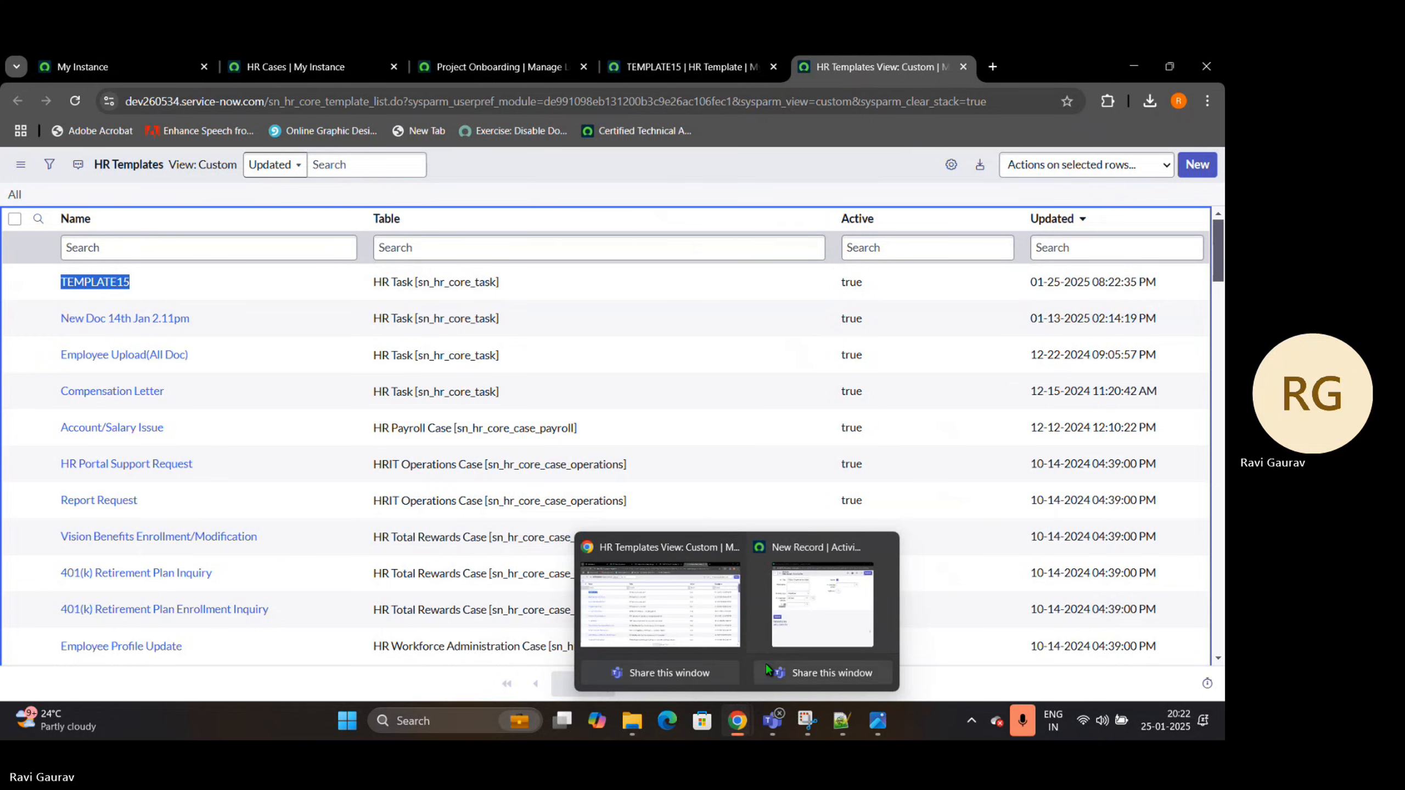
click(814, 609)
click(674, 349)
key(ctrl+v)
click(869, 424)
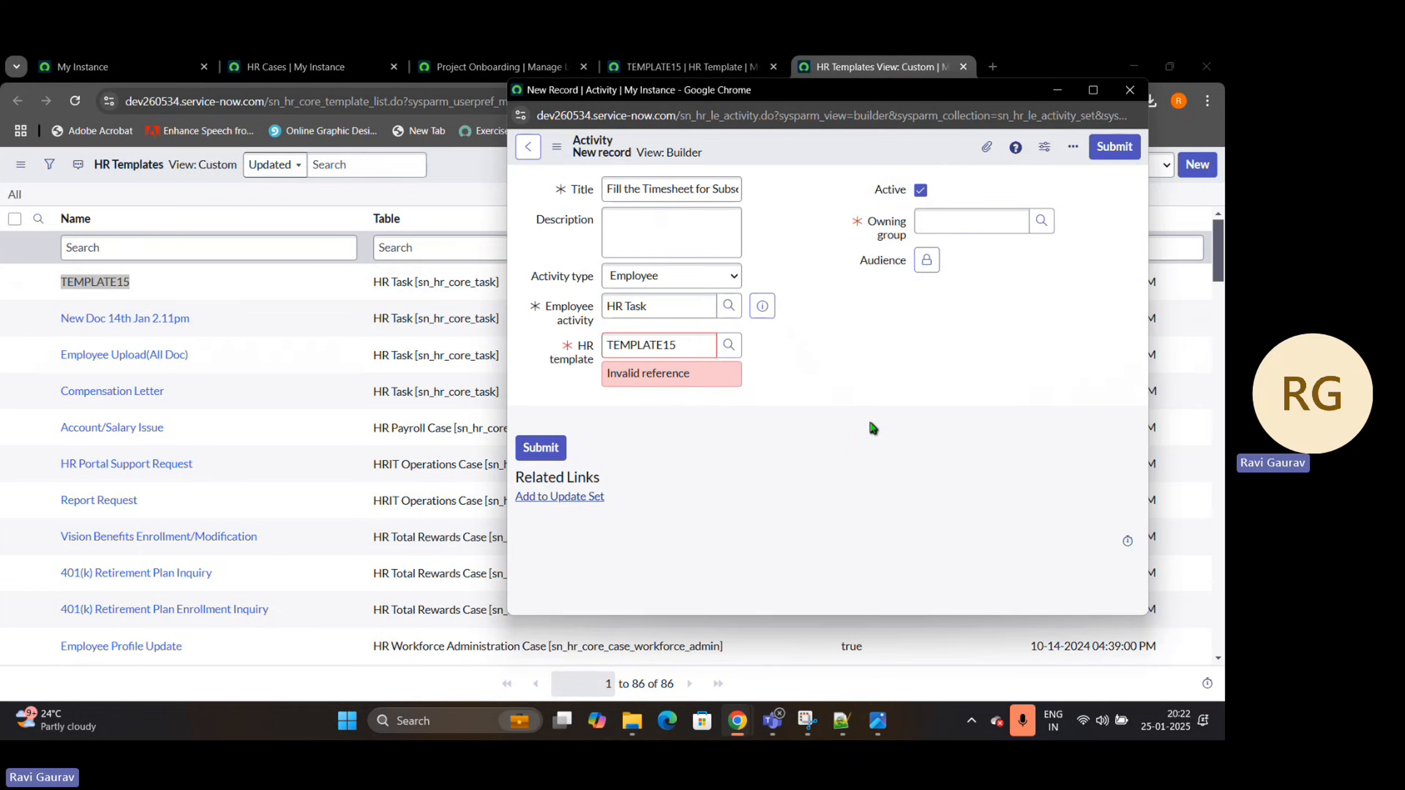
Set the activity's owning group to HR Tier 1 and submit the new activity
click(940, 252)
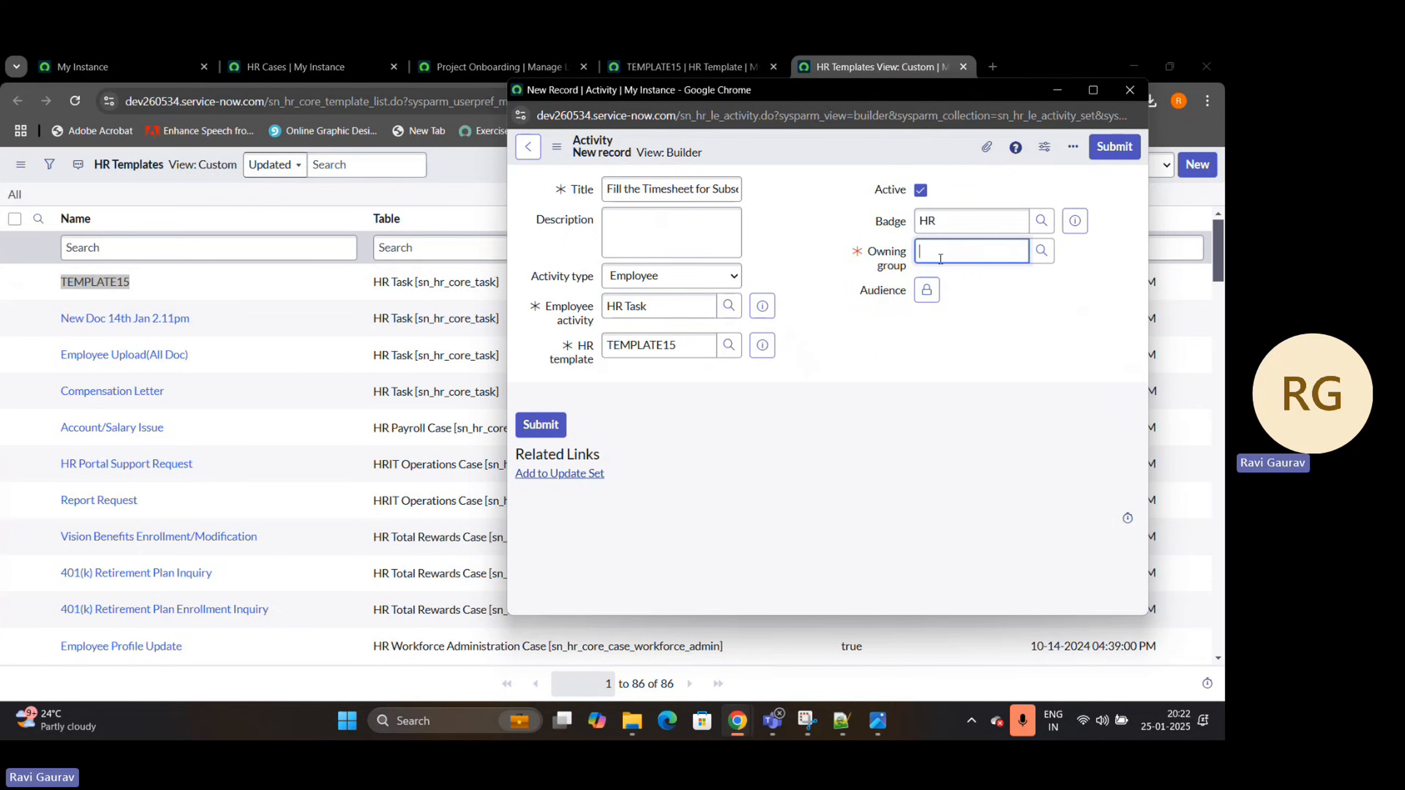
text(HR t)
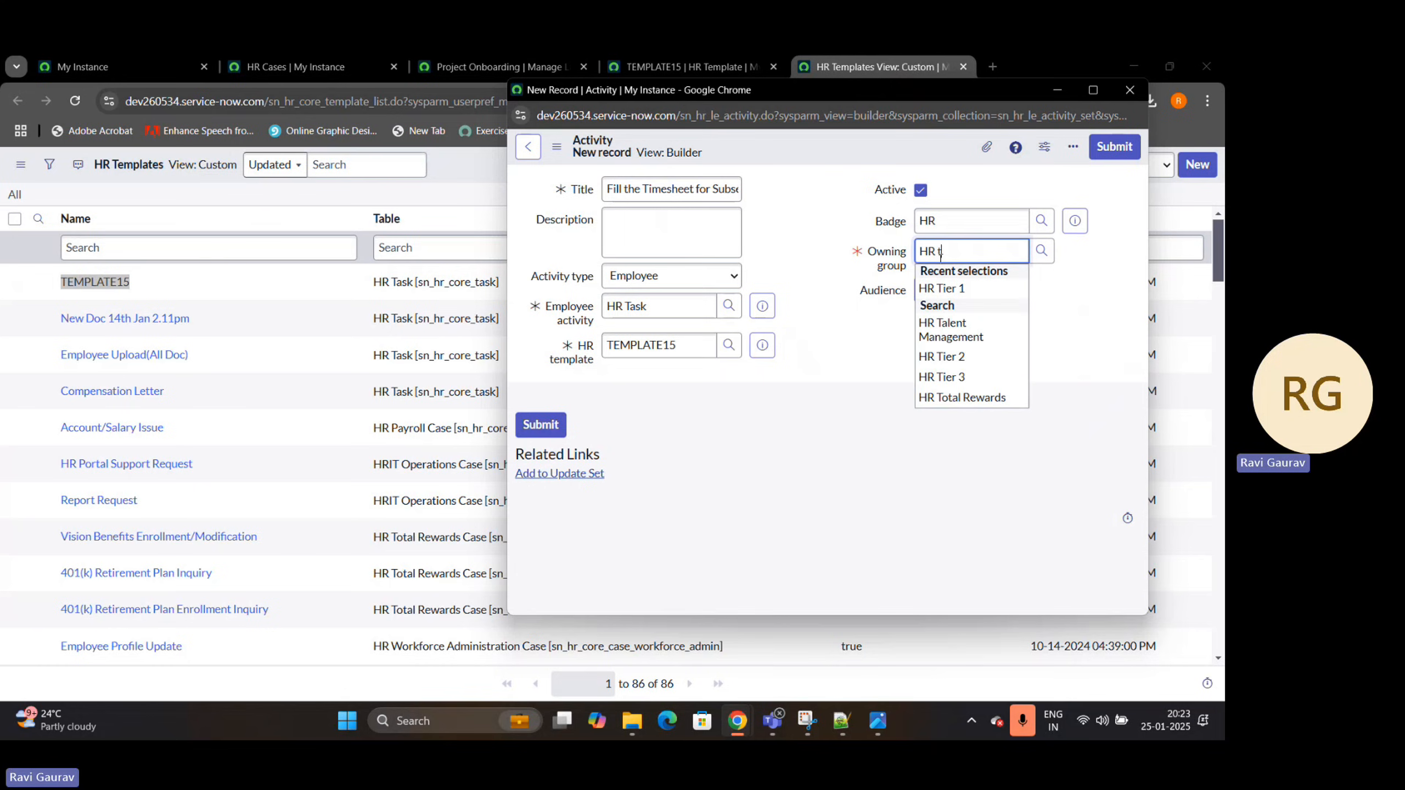
click(941, 289)
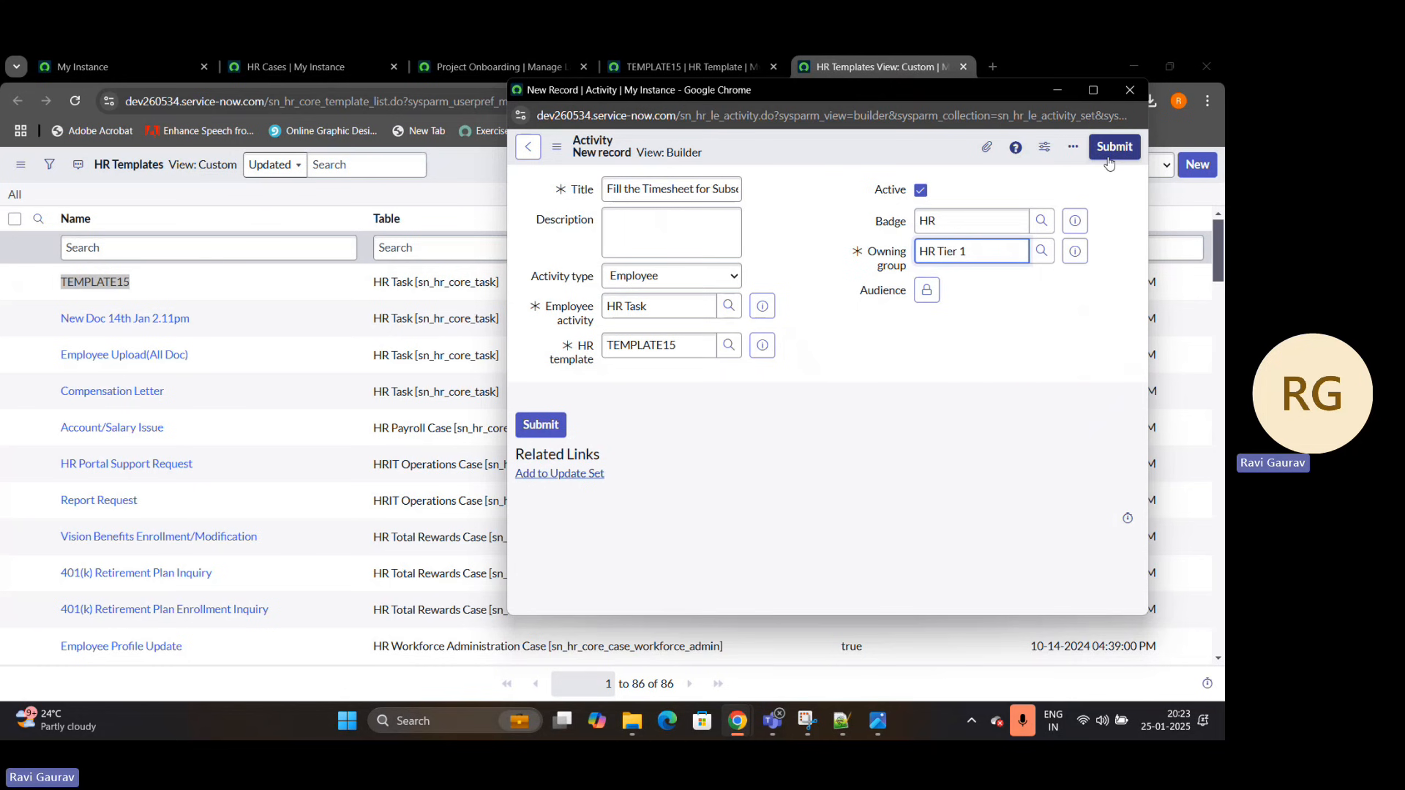
click(1109, 160)
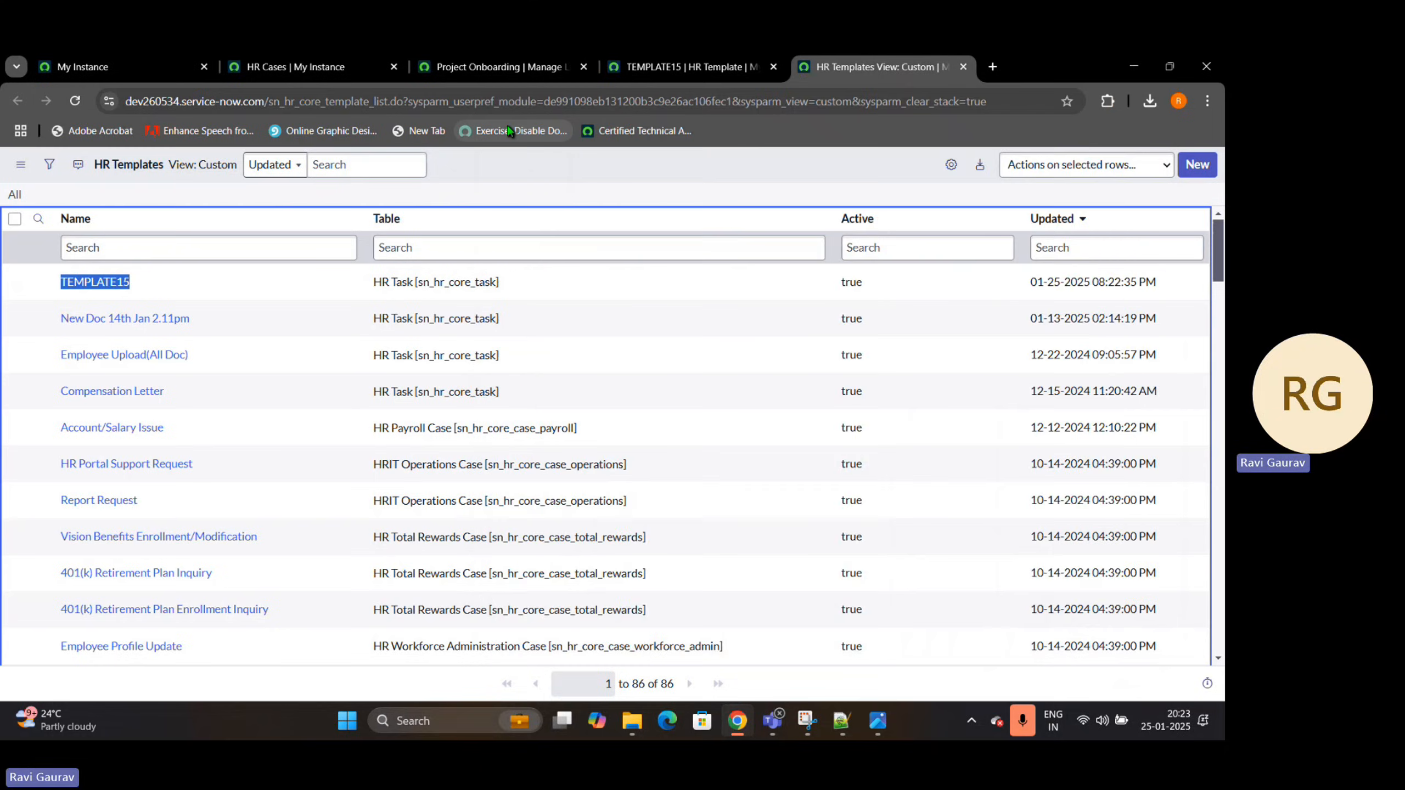
Return to the Project Onboarding activity sets, closing the HR template tabs, and delete Activity Set 3
click(501, 71)
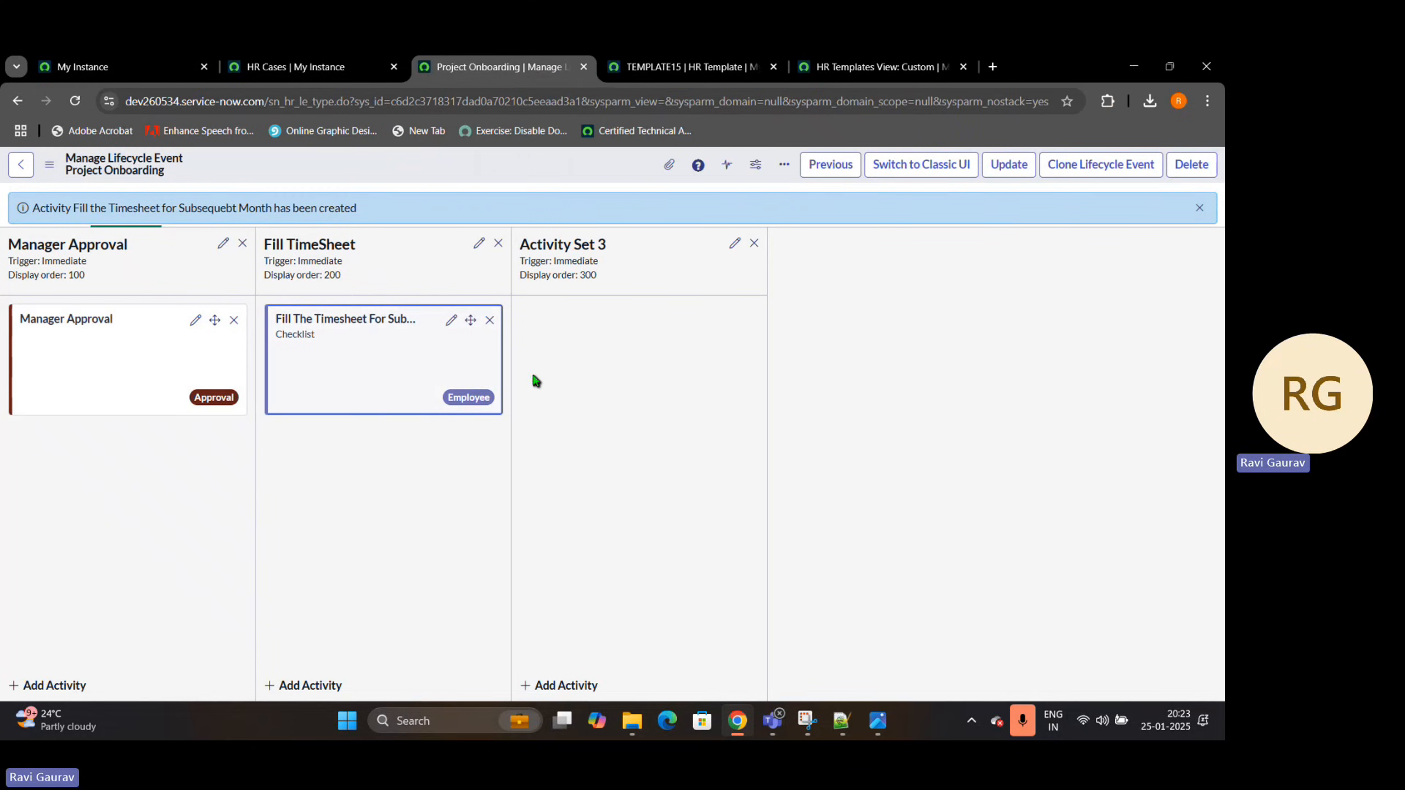
click(773, 67)
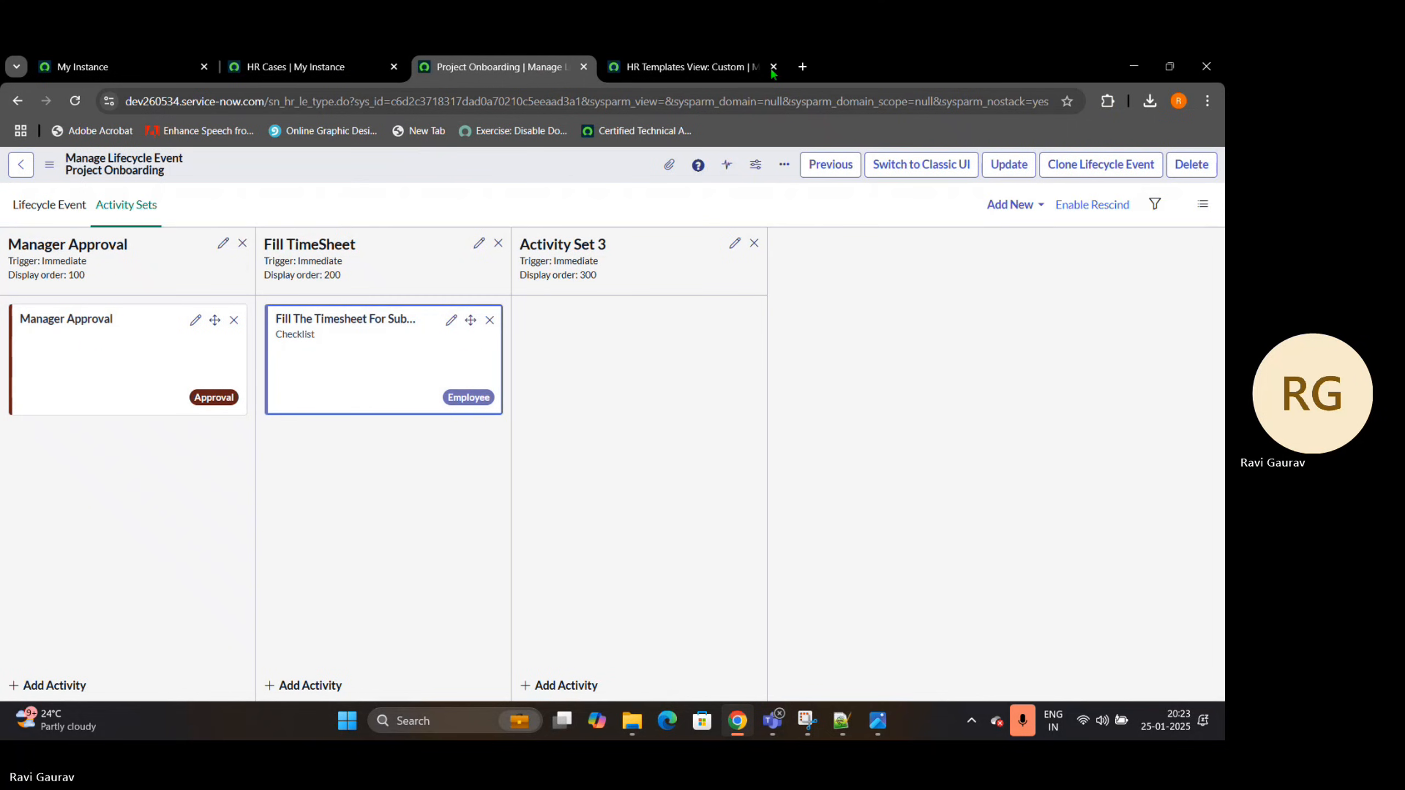
click(773, 66)
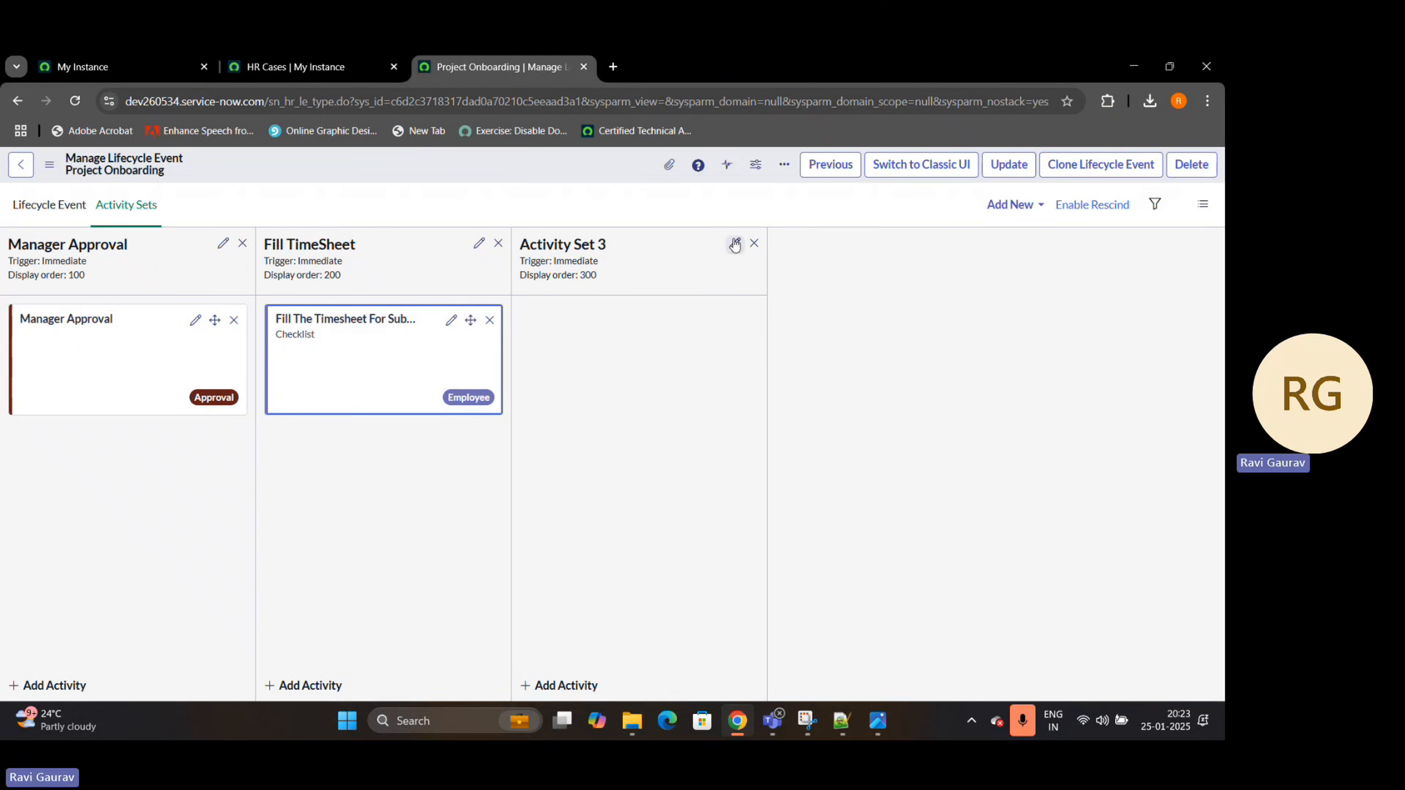
click(754, 244)
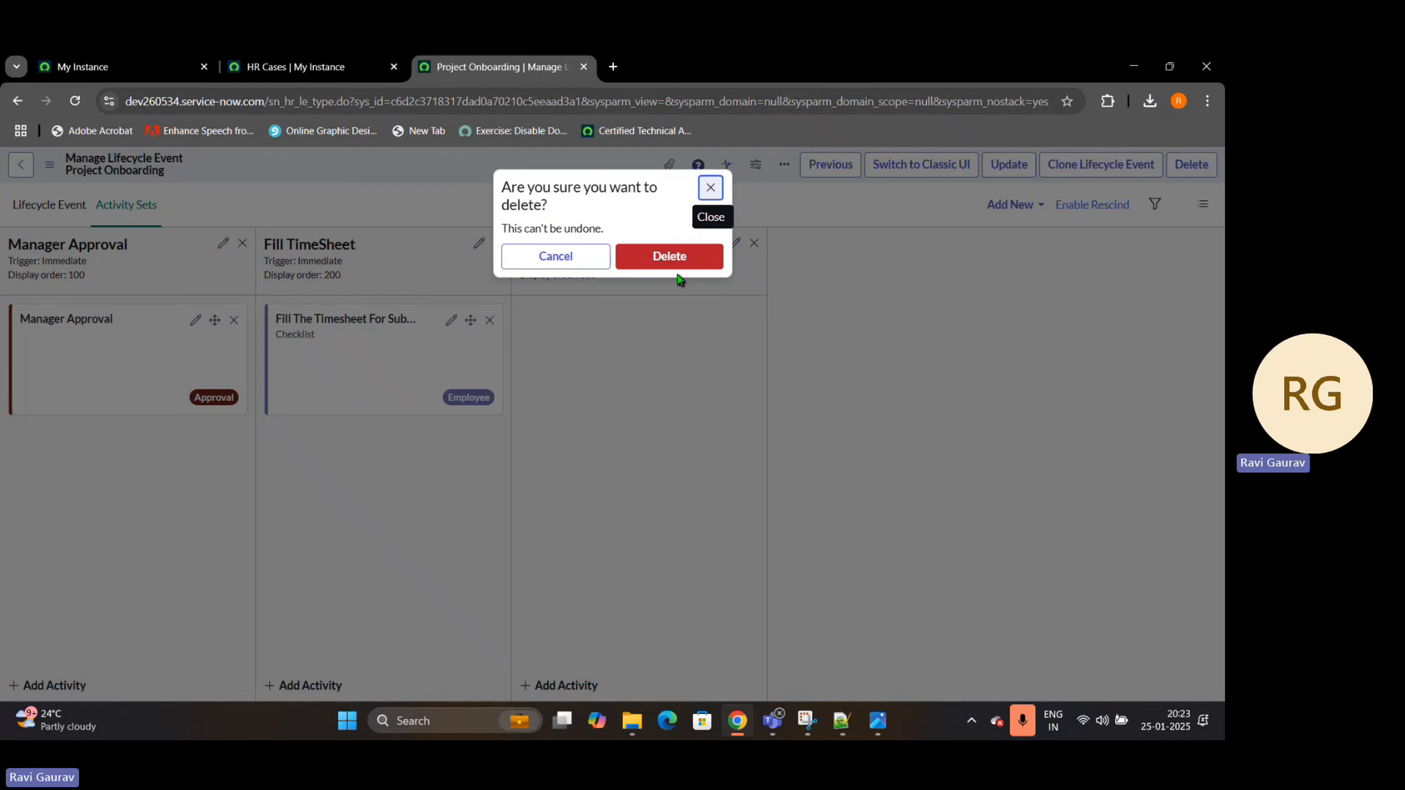
click(672, 256)
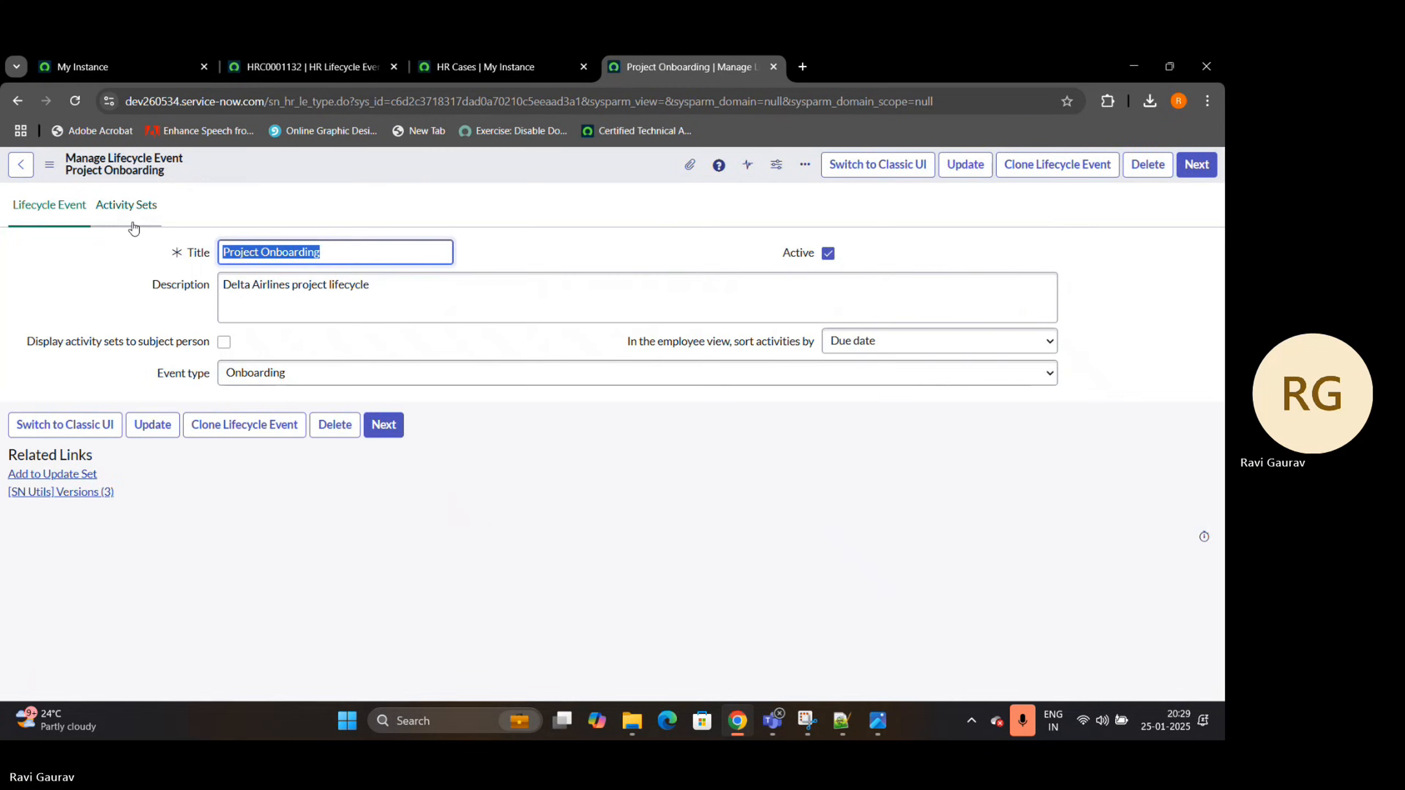
Close the old lifecycle case tab and open the HR Topic Categories list in a new tab
click(133, 222)
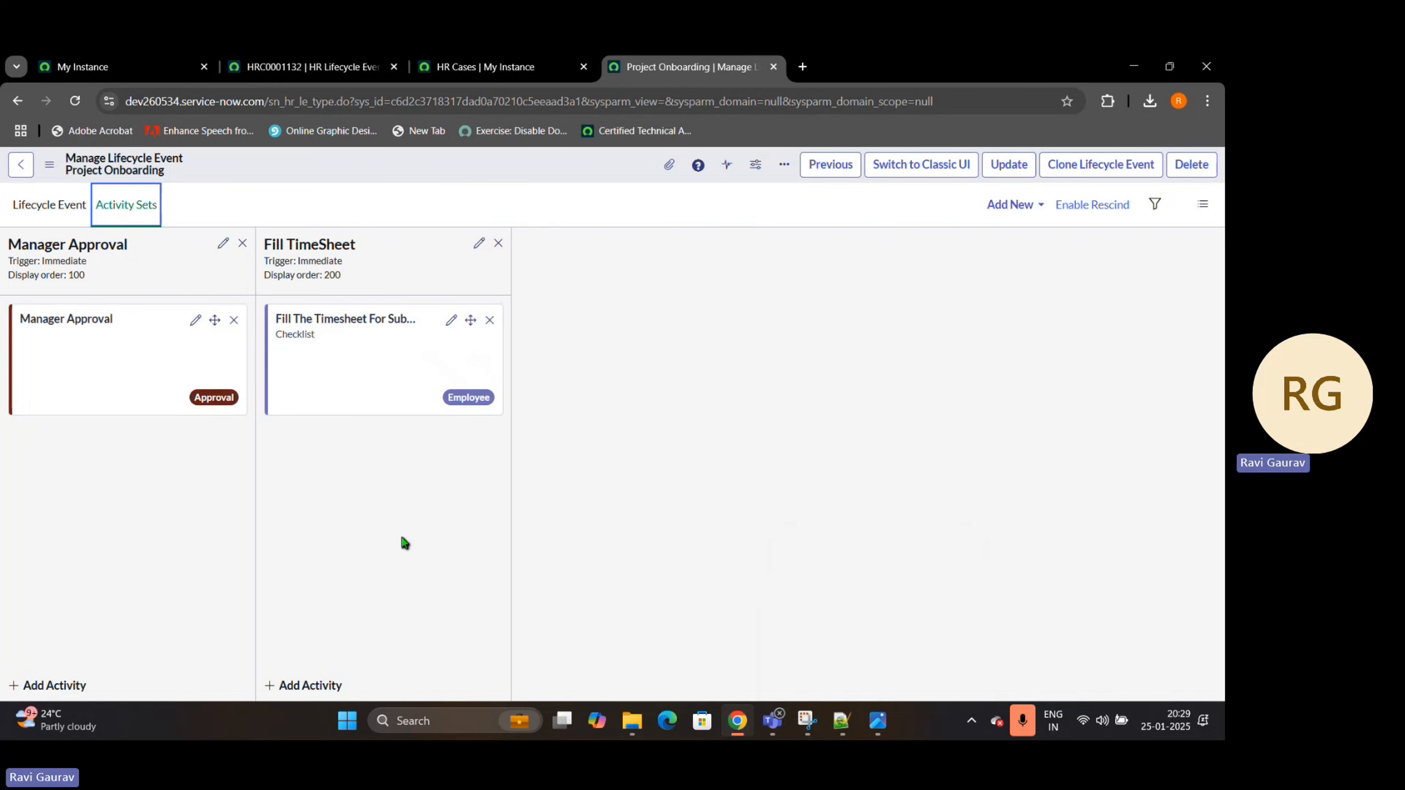
click(394, 67)
click(127, 66)
drag(143, 210, 33, 205)
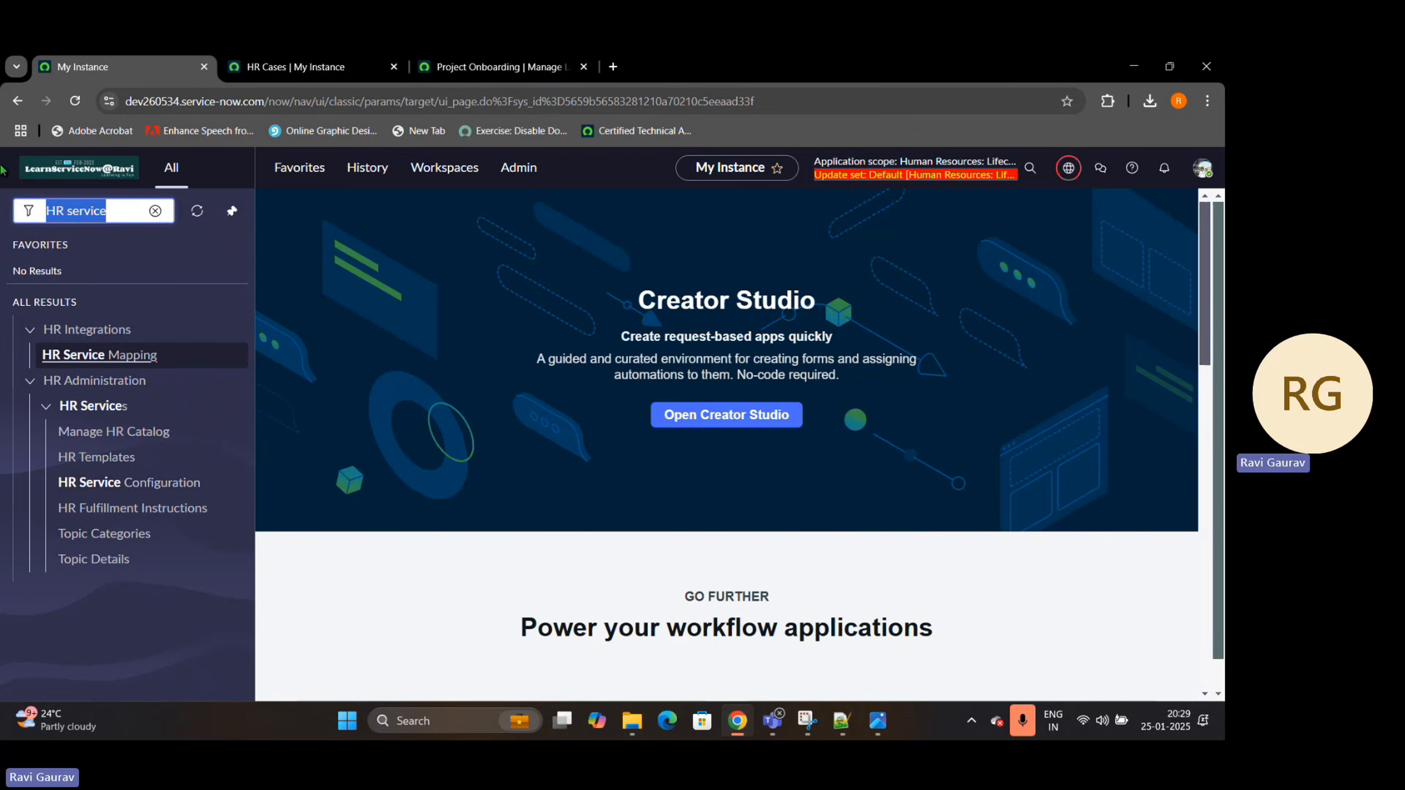
middle_click(113, 537)
click(646, 67)
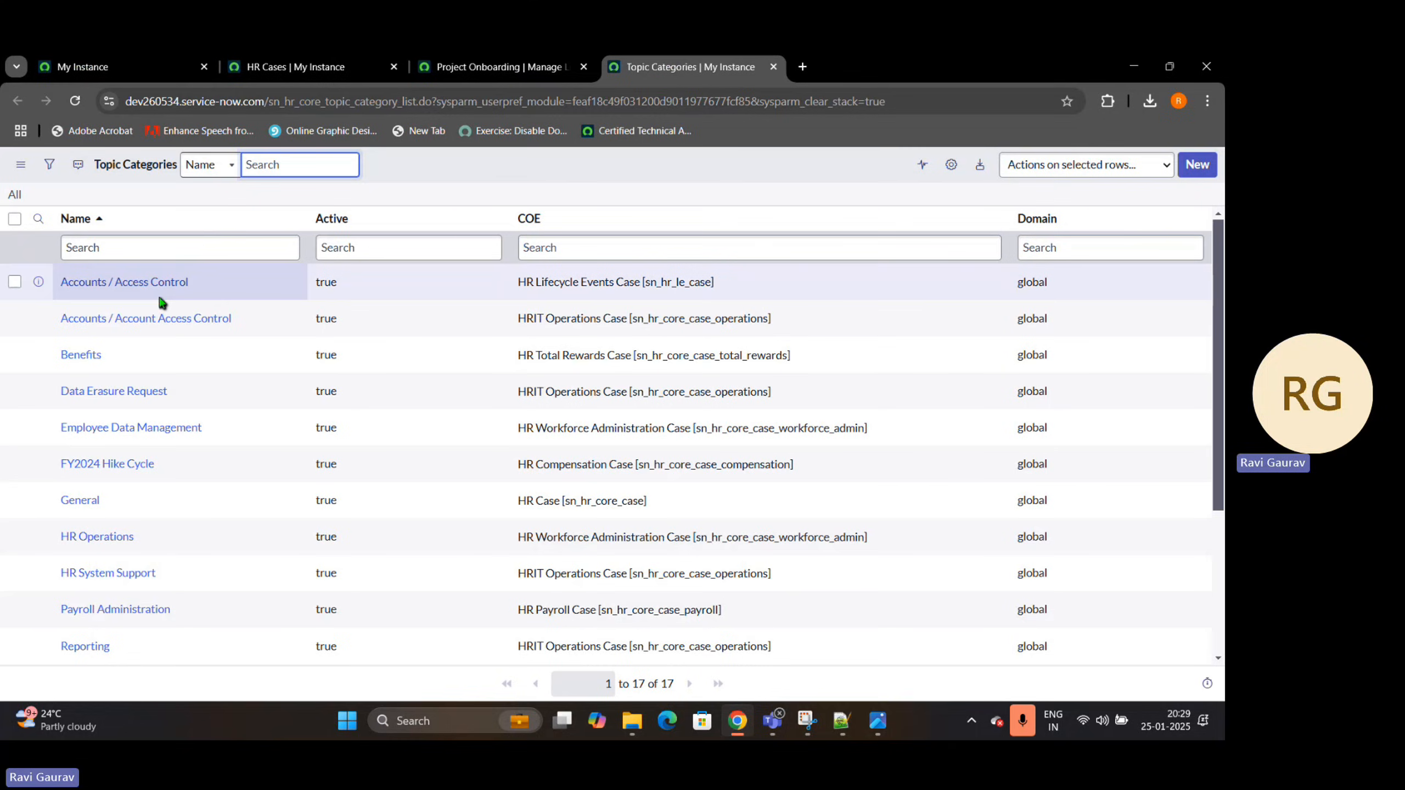
Create a topic category named Project Onboarding with the COE HR Lifecycle Events Case [sn_hr_le_case] and save it
click(1206, 172)
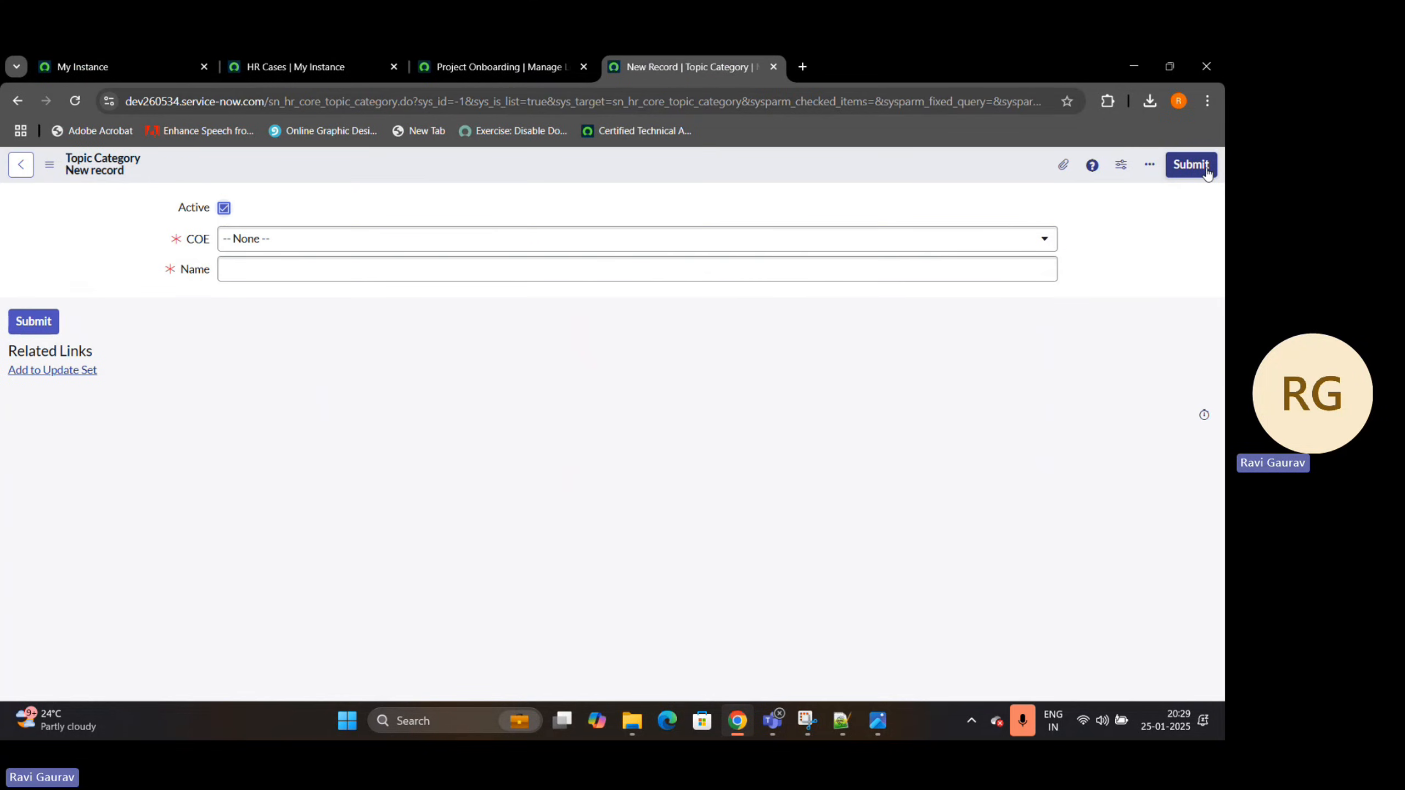
click(434, 238)
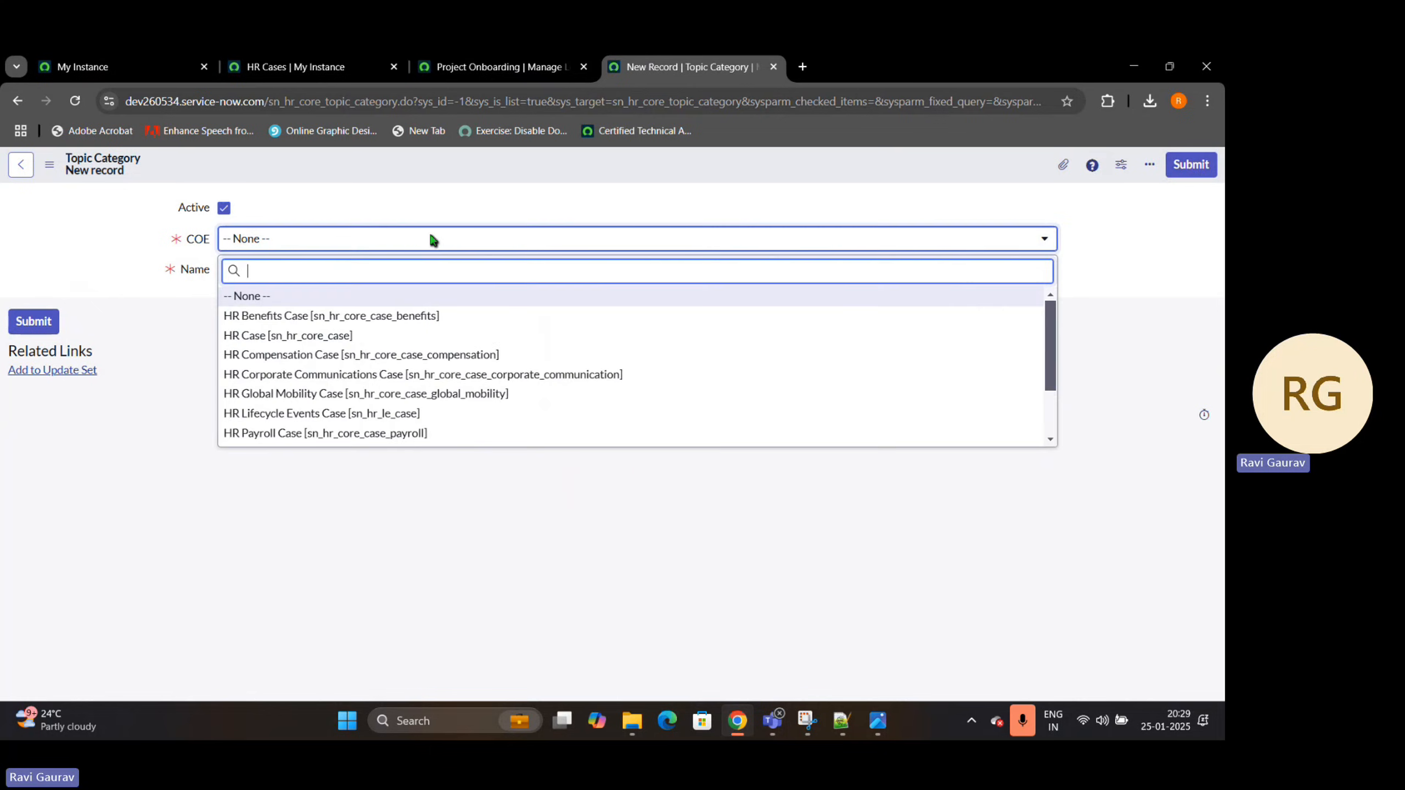
click(354, 413)
click(303, 269)
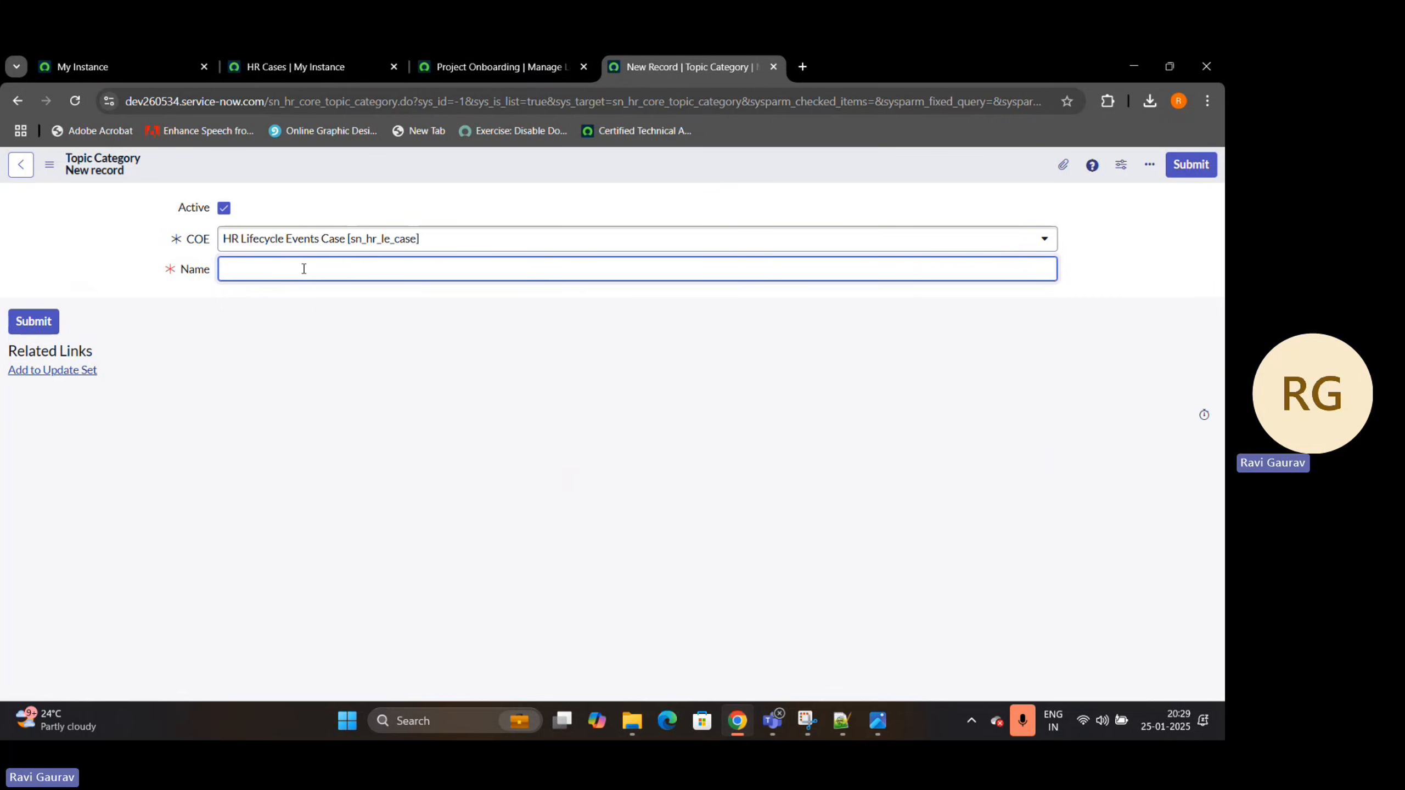
text(Project D)
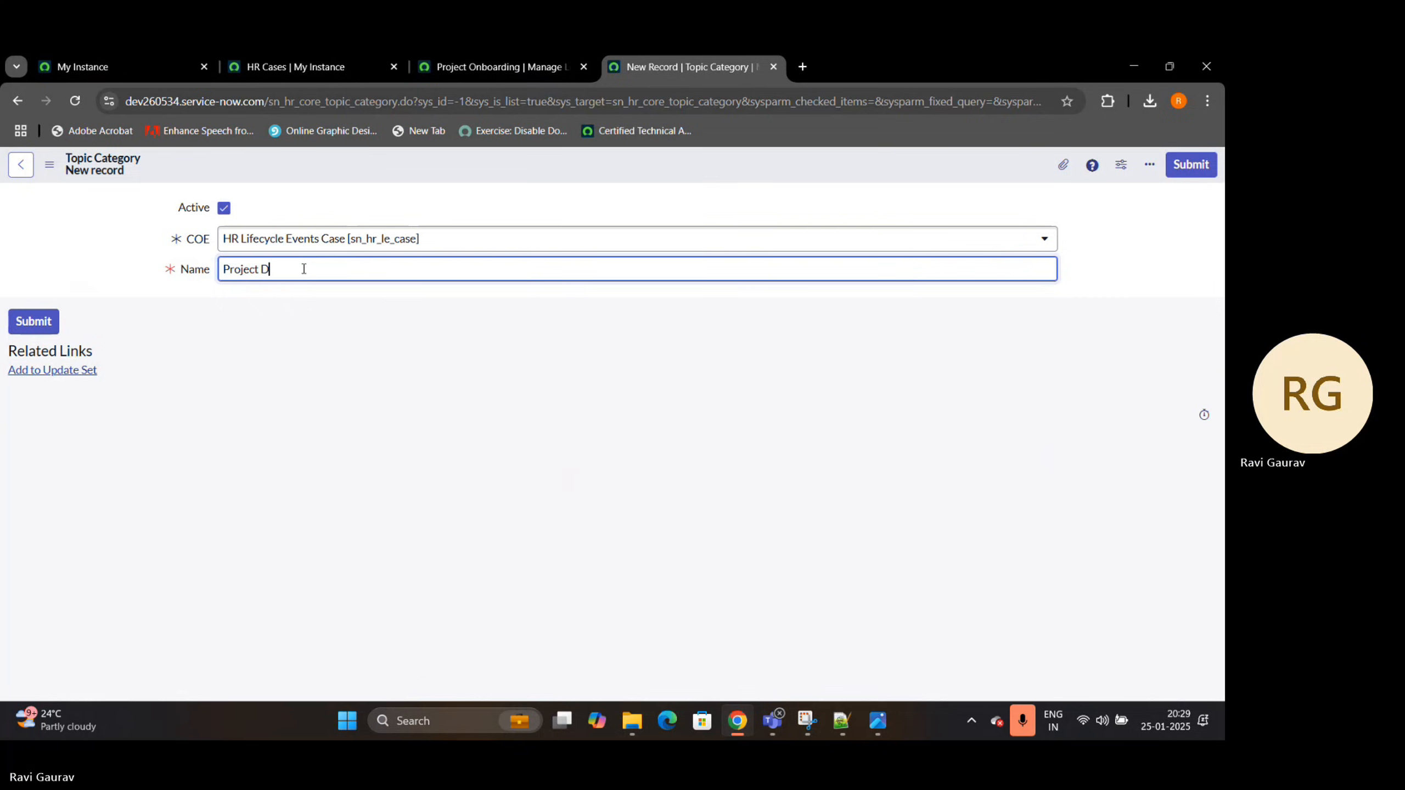
key(BackSpace)
text(Onboarding)
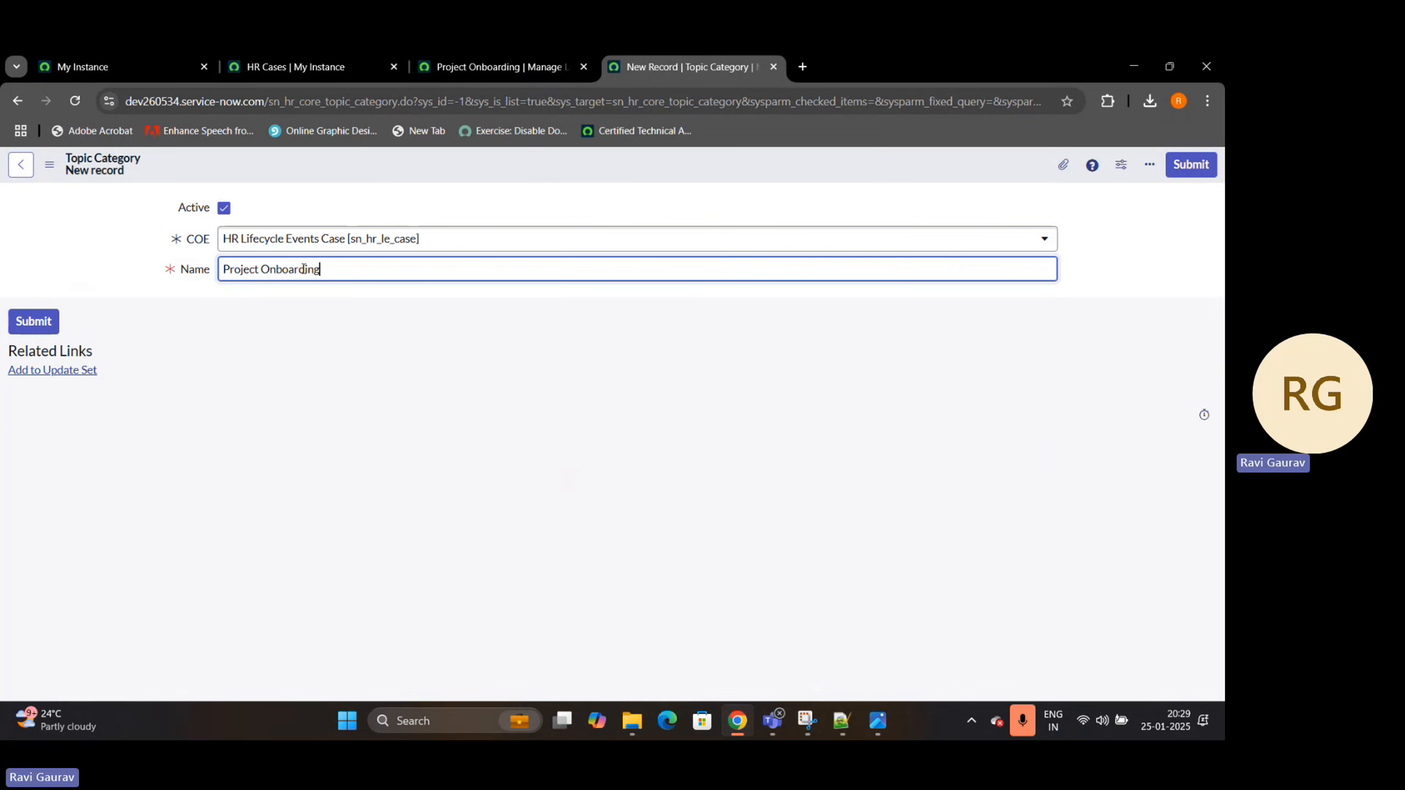
right_click(409, 177)
click(450, 184)
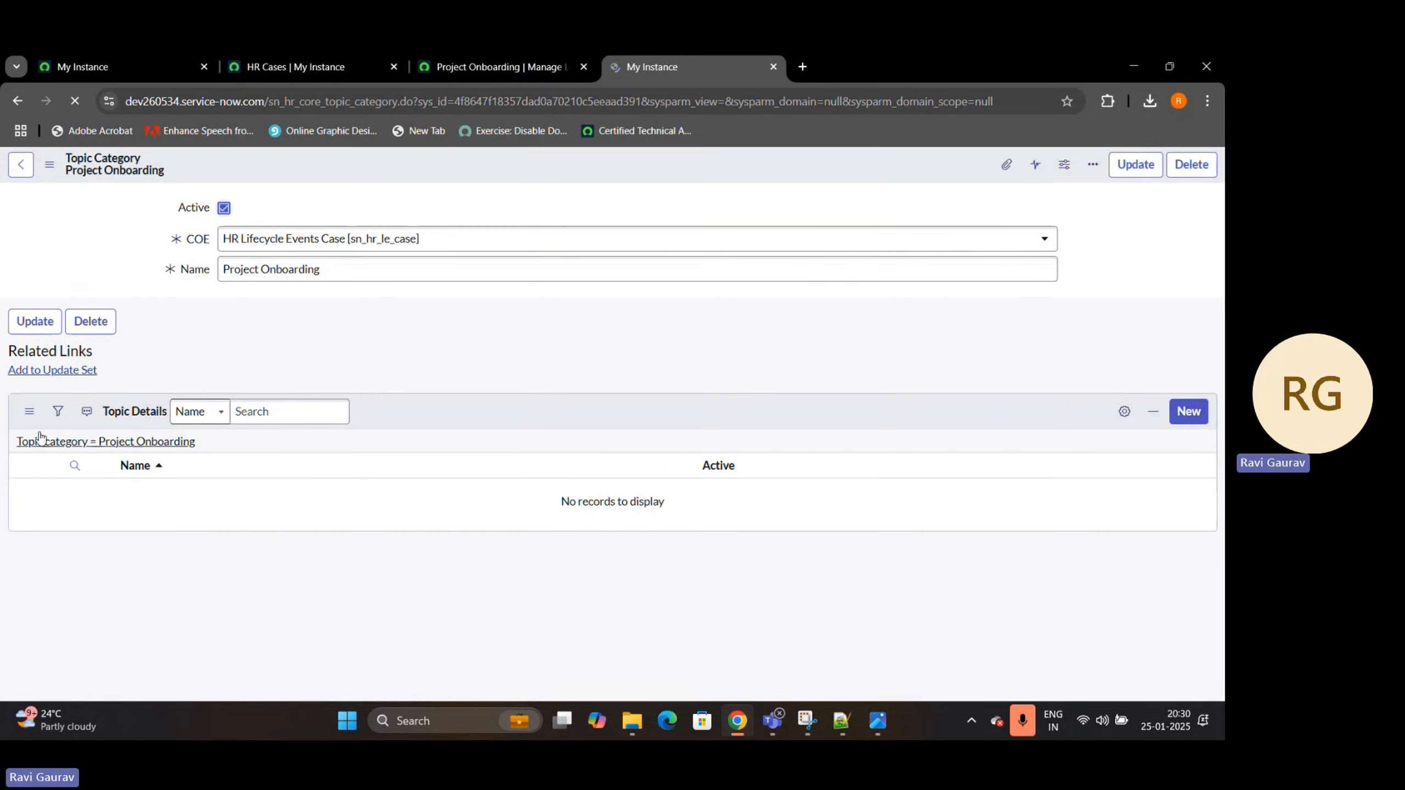
Add a topic detail named Project Details to the Project Onboarding category and save it
click(1188, 429)
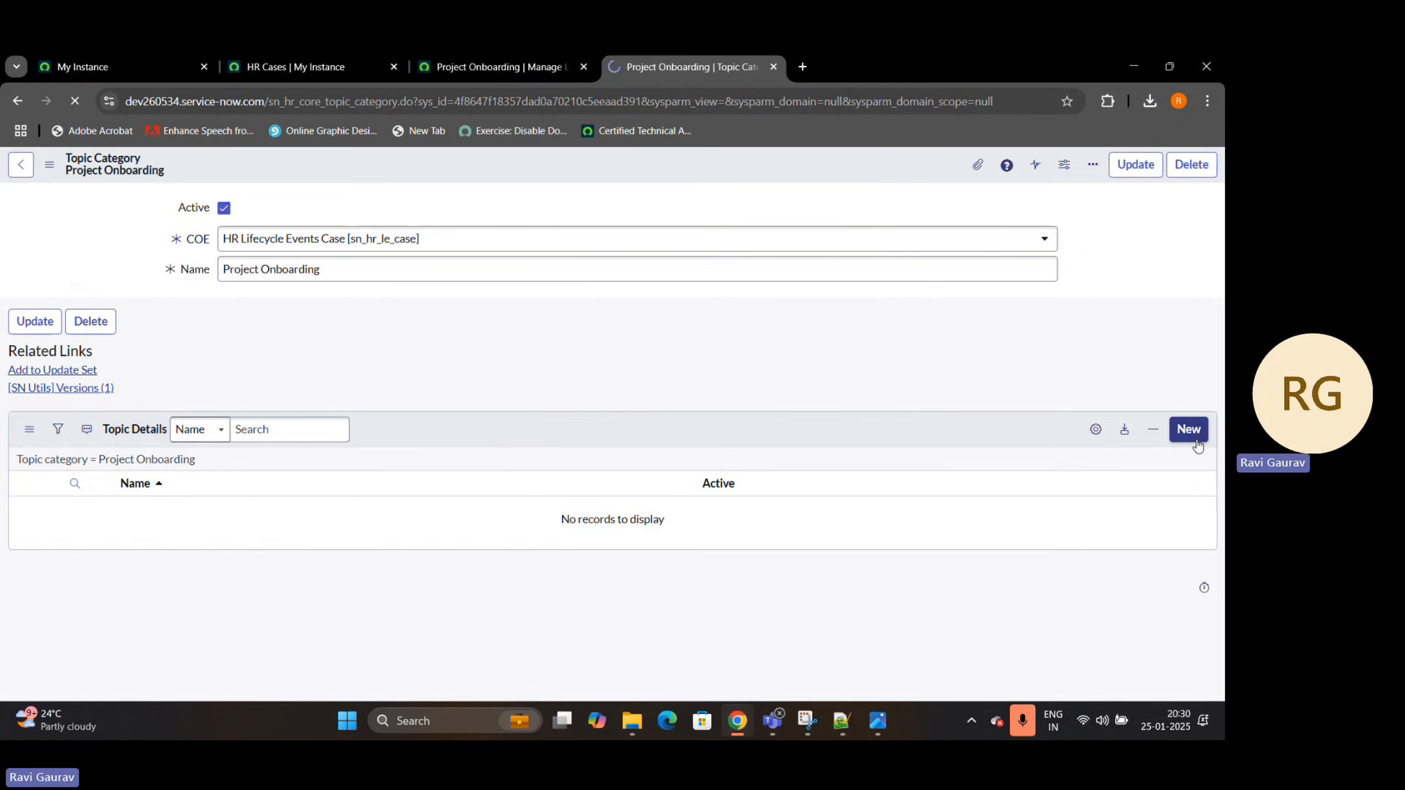
click(317, 238)
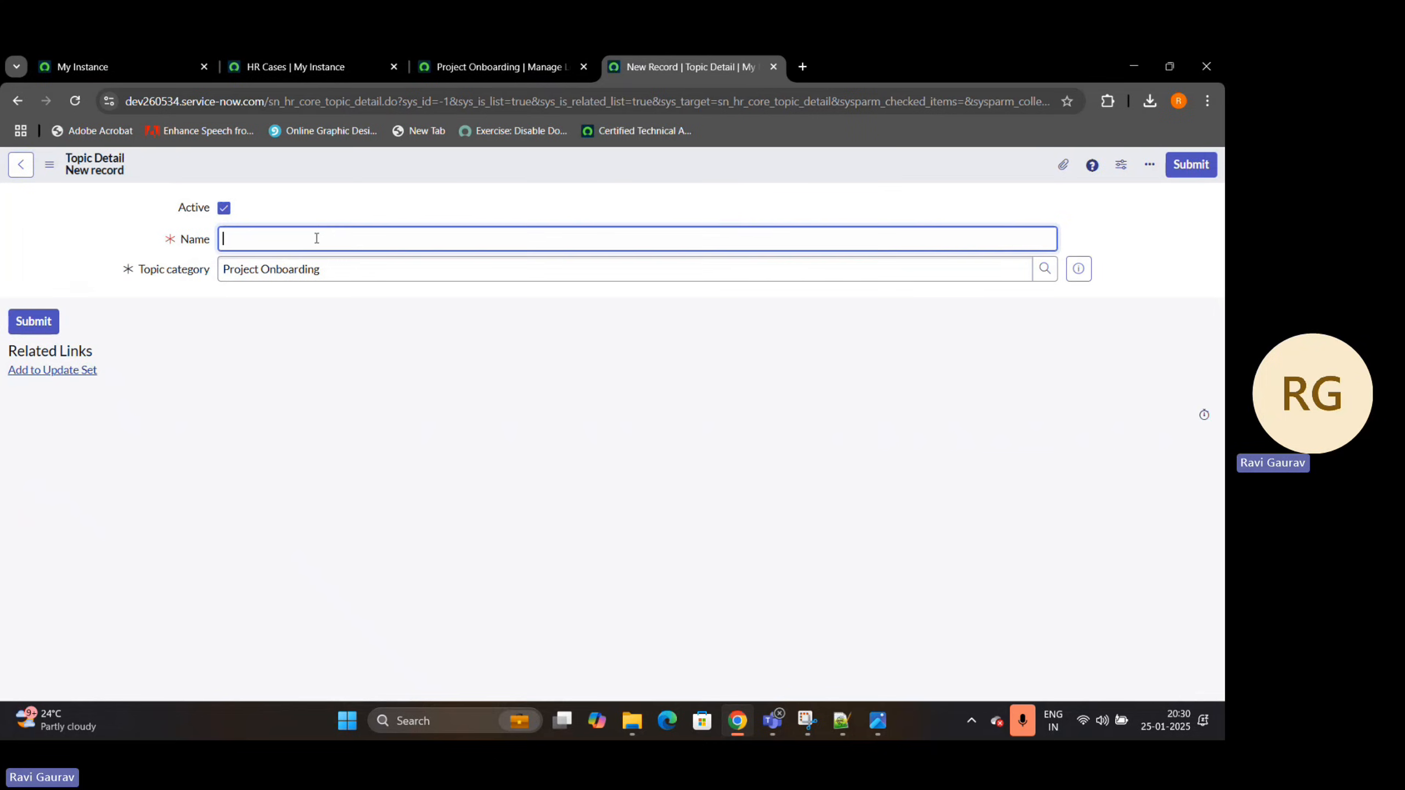
text(Project Detio)
text(a)
key(BackSpace)
key(BackSpace)
right_click(615, 167)
click(636, 174)
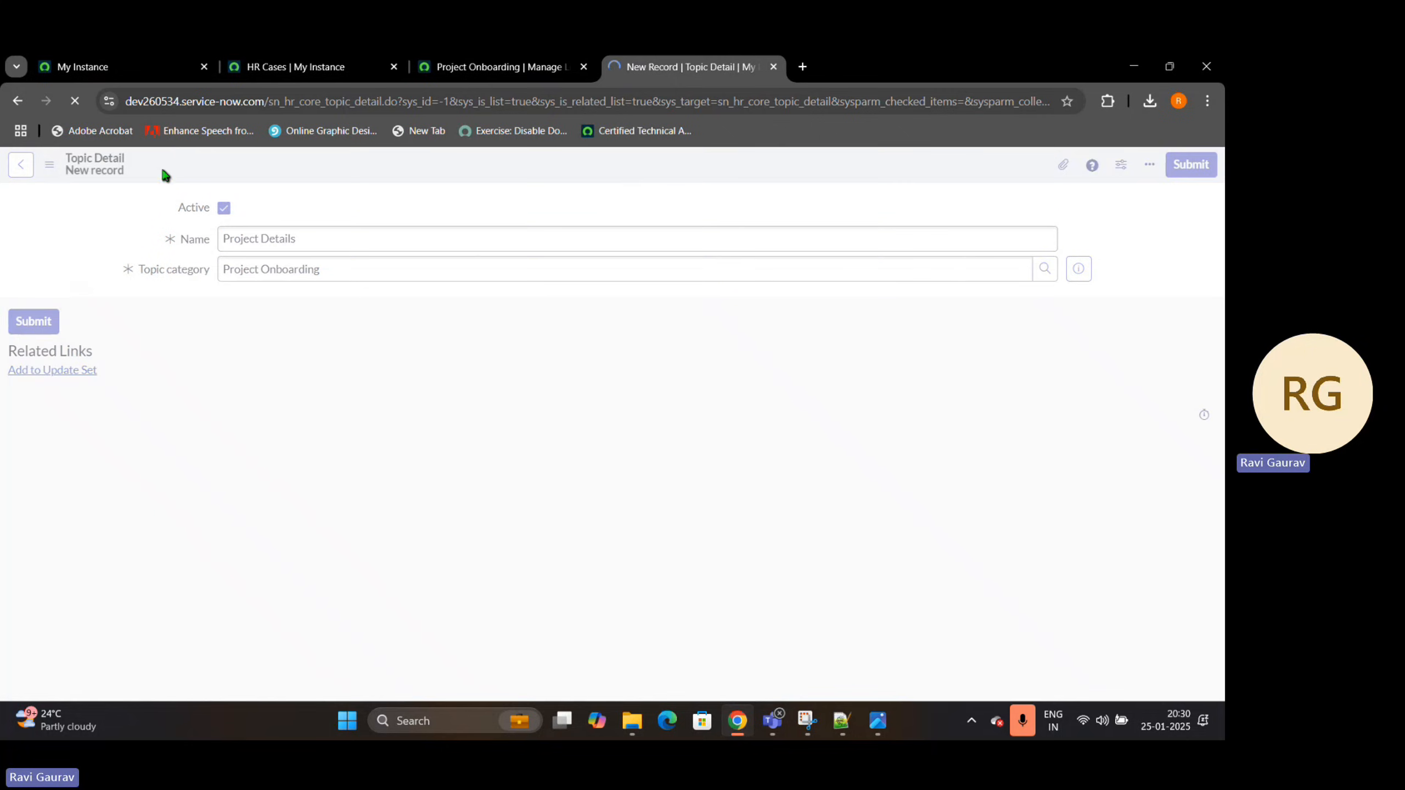
Start a new HR service under the topic detail with fulfillment type Lifecycle Event and lifecycle event type Project Onboarding
click(1195, 431)
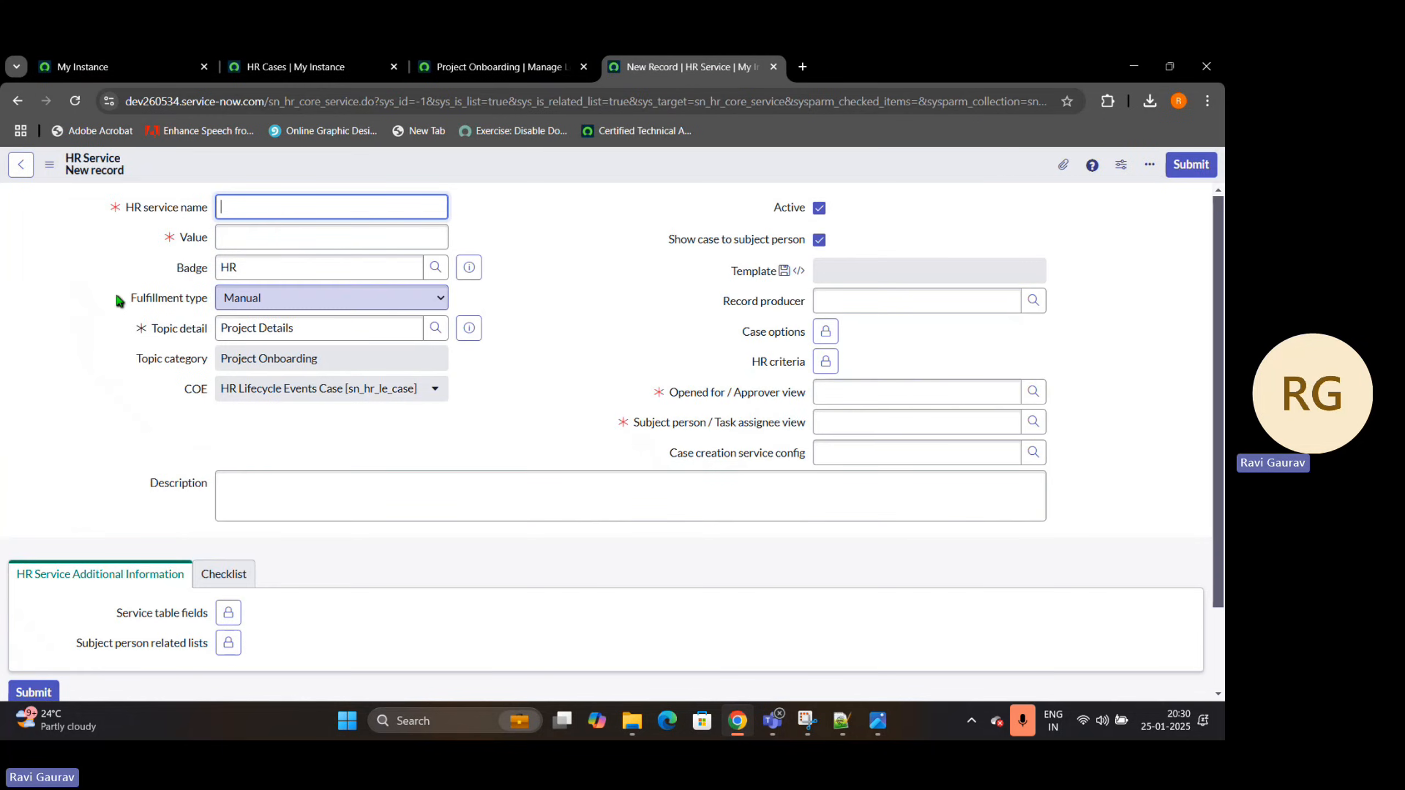
drag(116, 301, 217, 300)
click(243, 298)
click(250, 381)
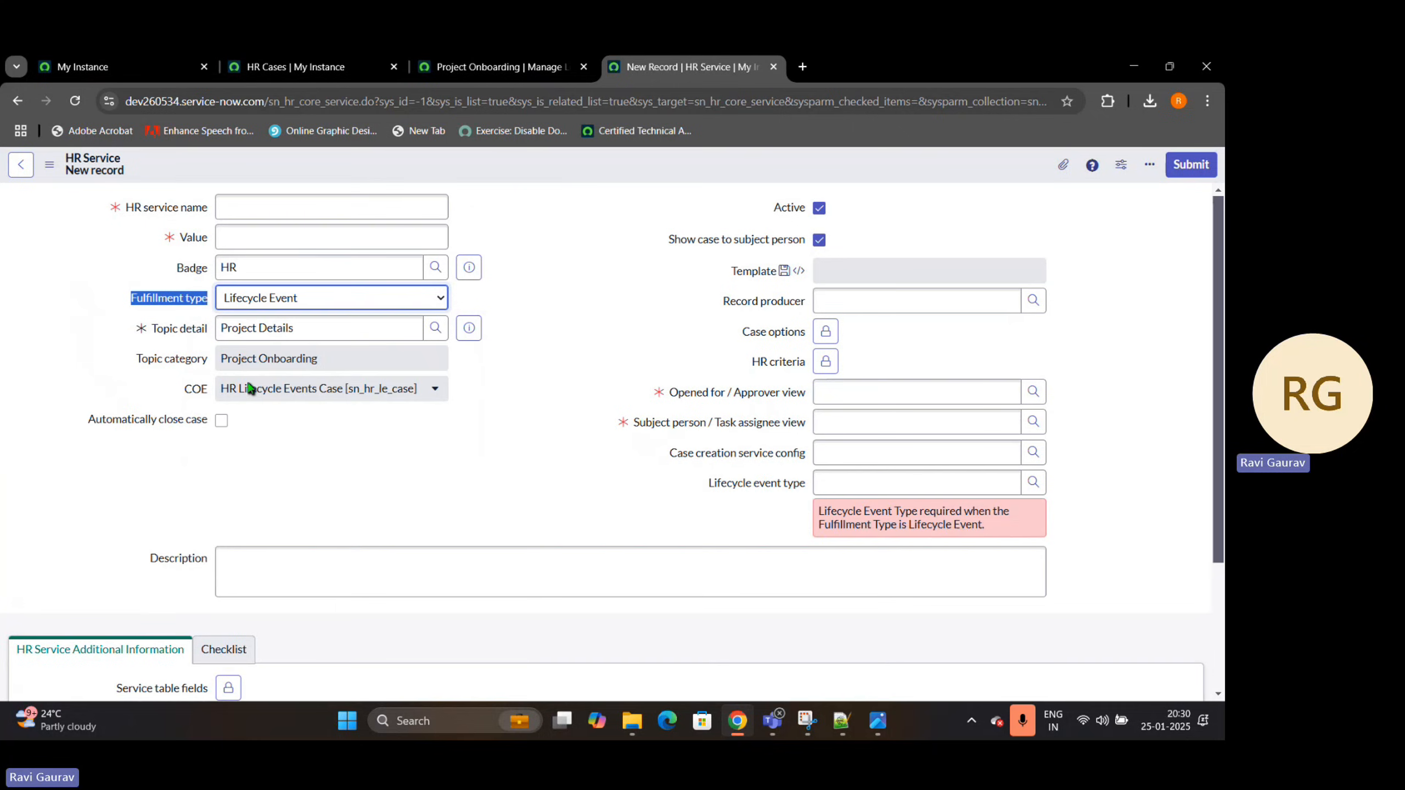
drag(710, 484, 805, 487)
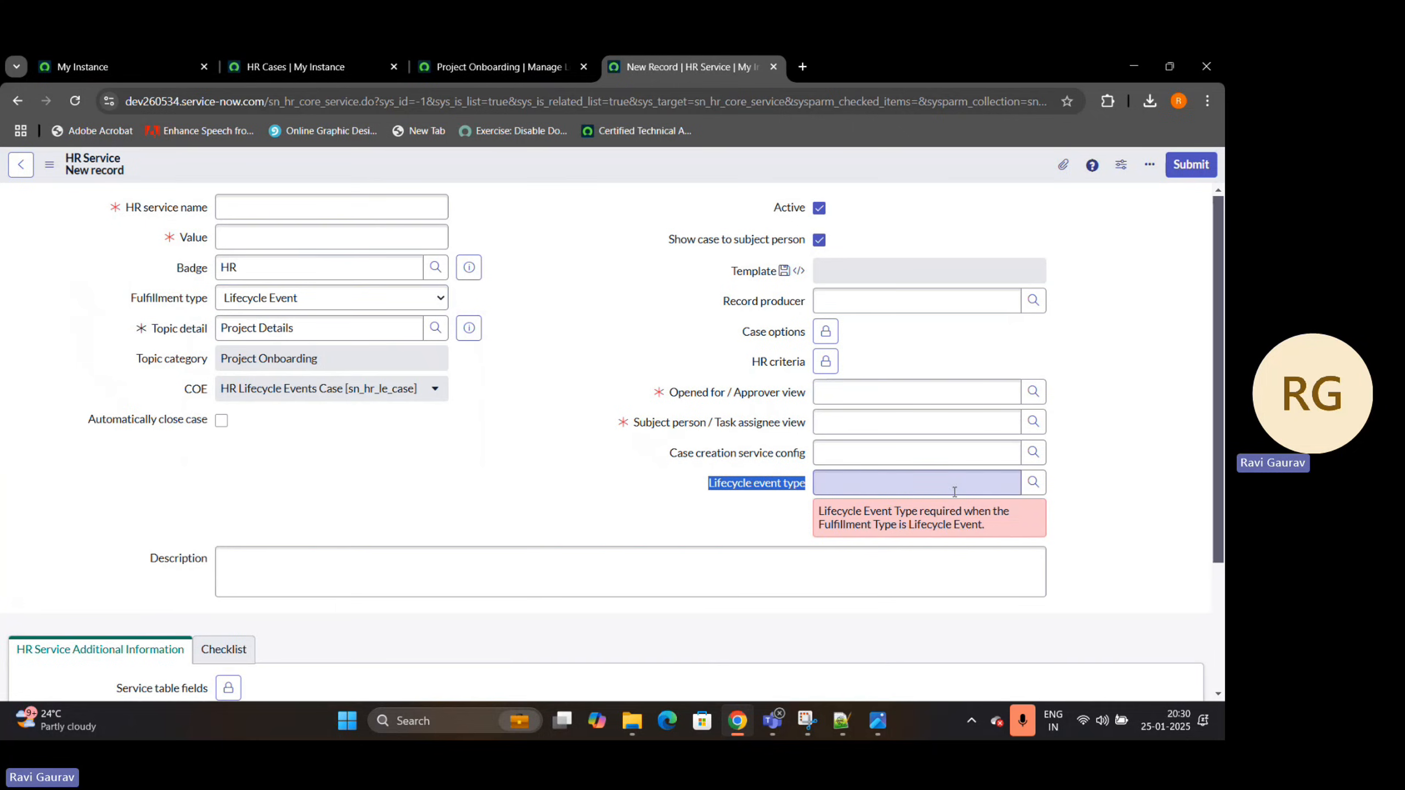
click(1034, 482)
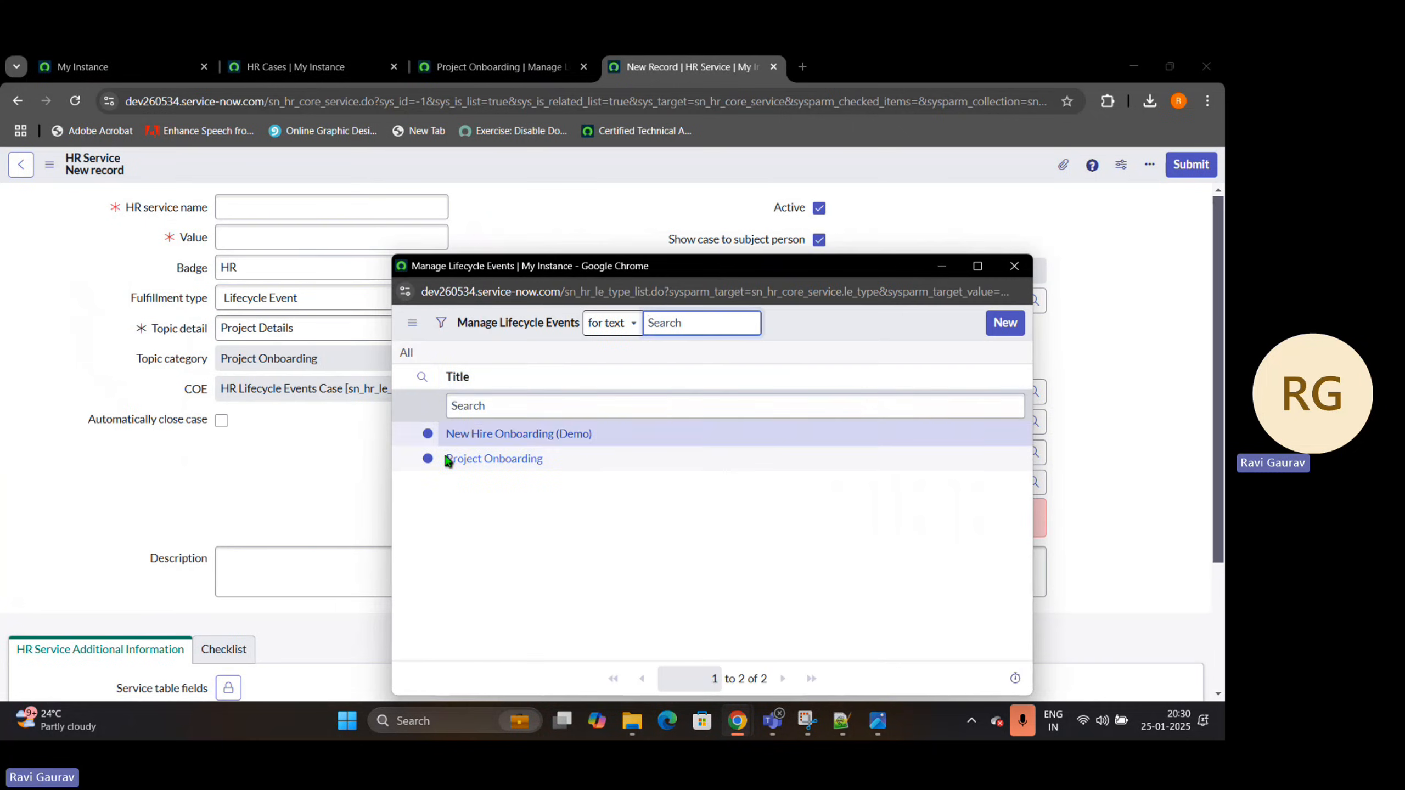
click(477, 464)
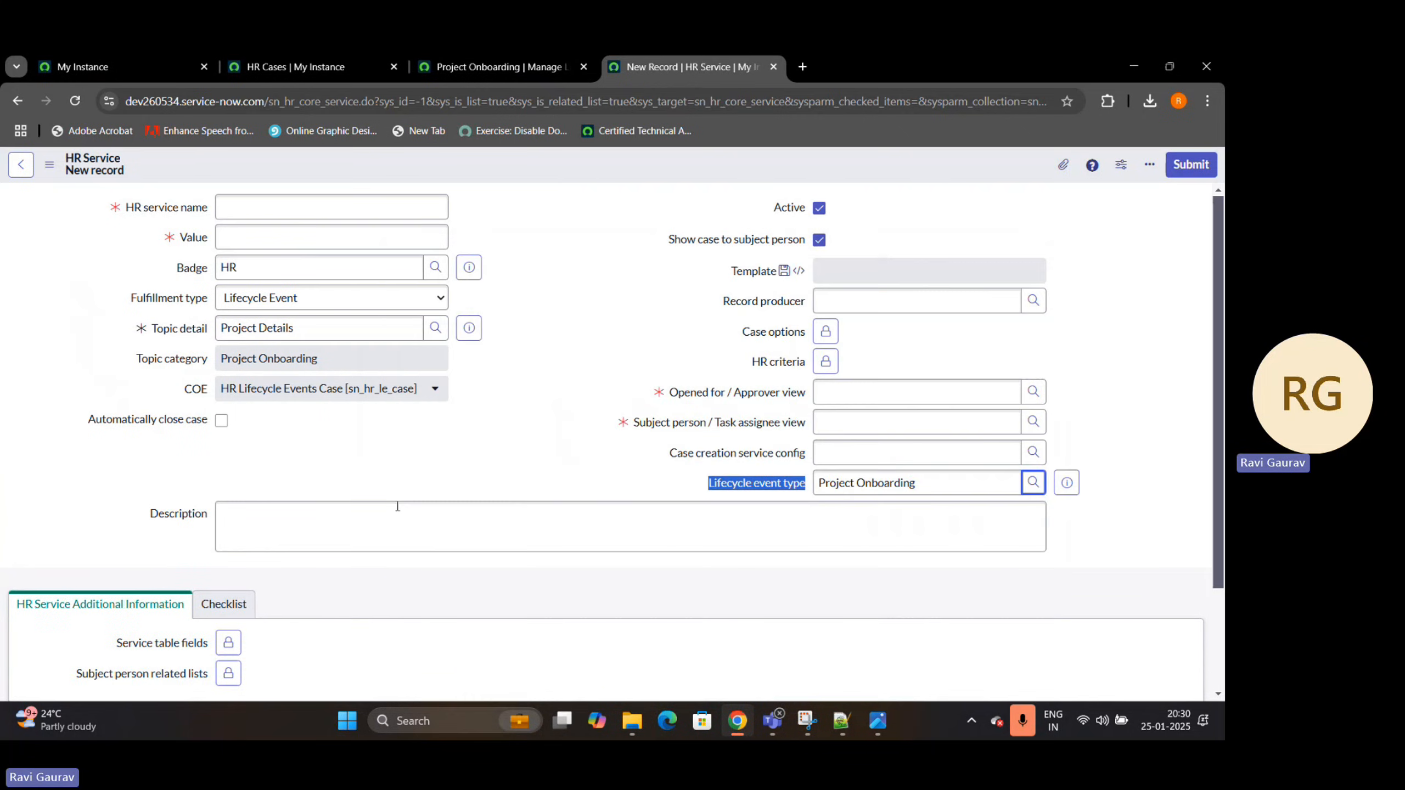
Set the approver view to Default for opened for/approver and the task assignee view to Default for subject person/task assigned to
click(868, 386)
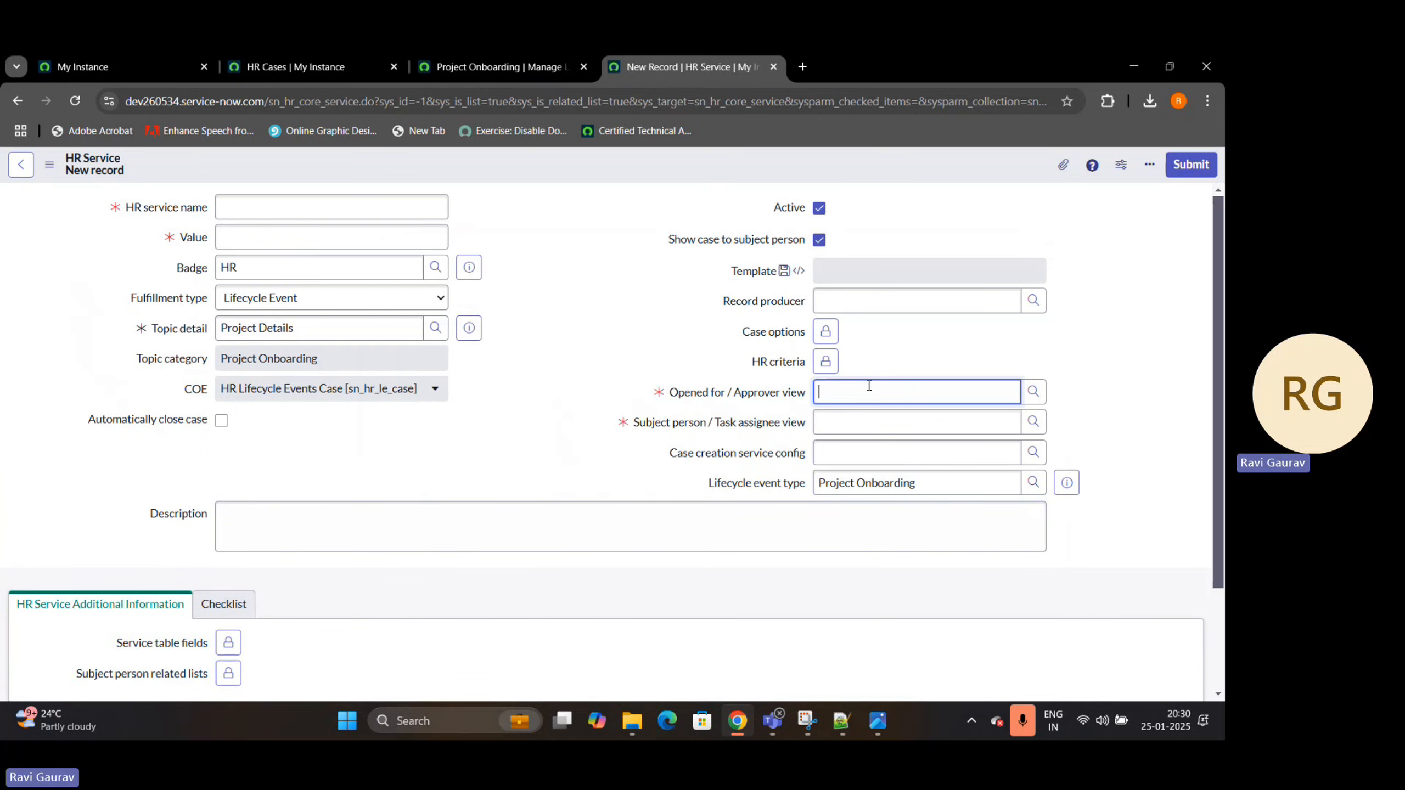
text(op)
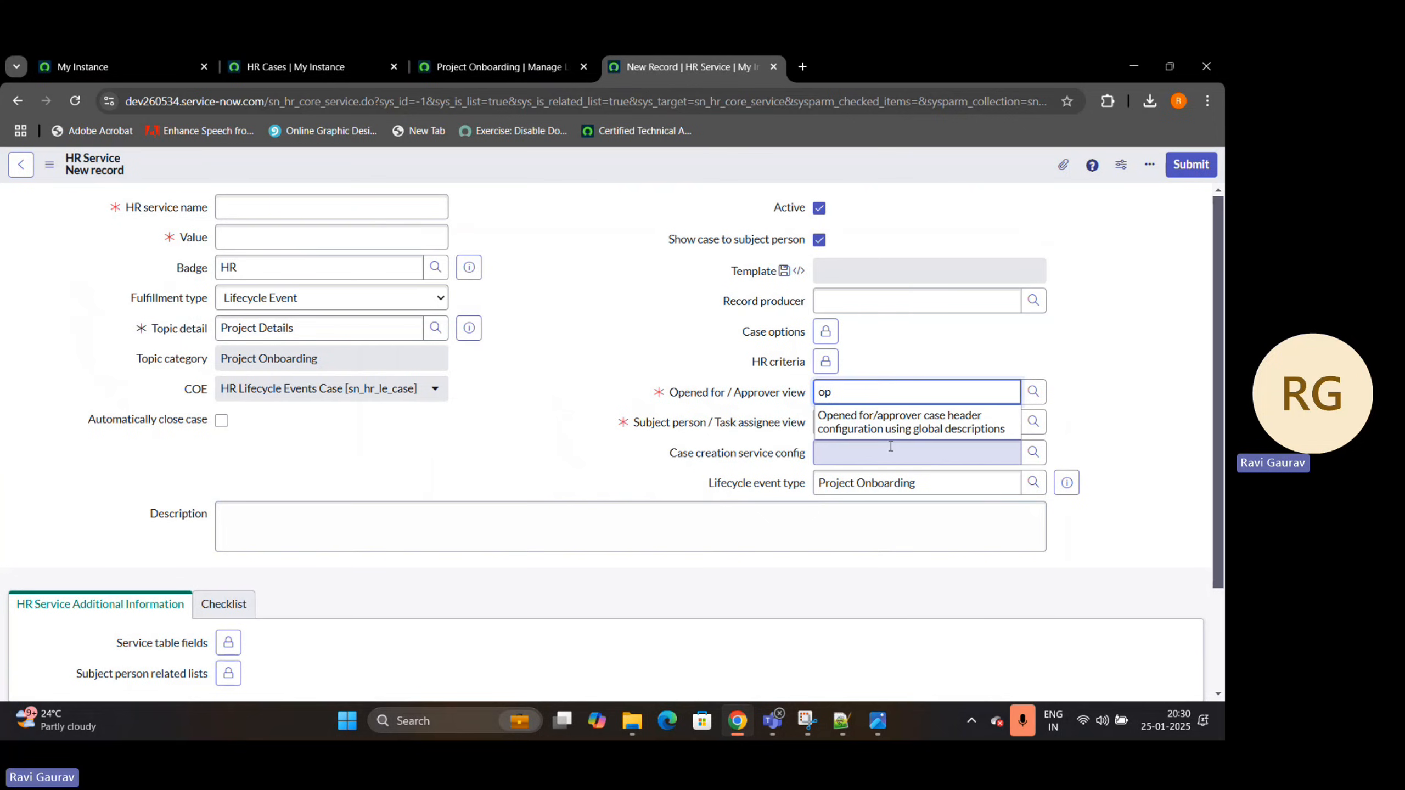
key(BackSpace)
key(BackSpace)
text(de)
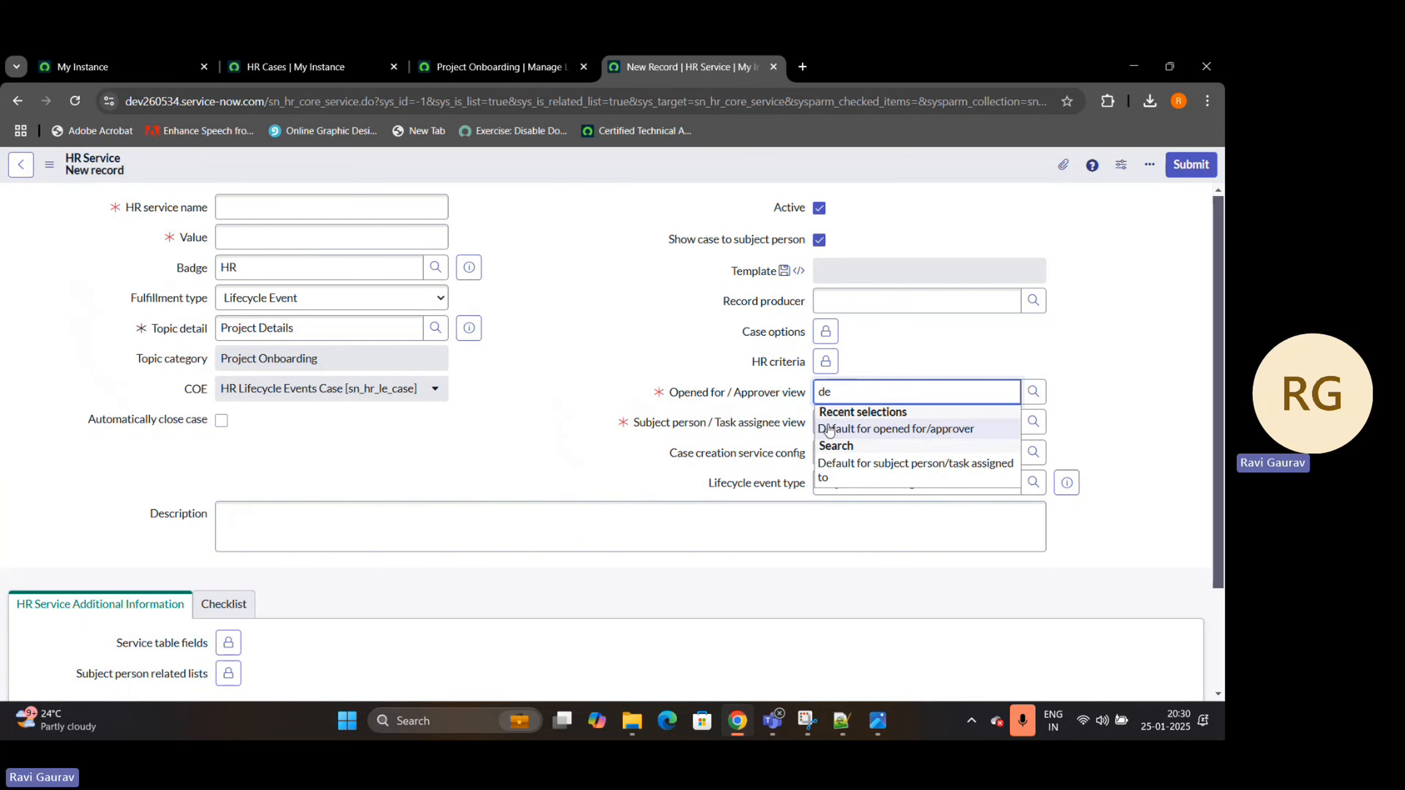
click(838, 425)
click(841, 420)
text(de)
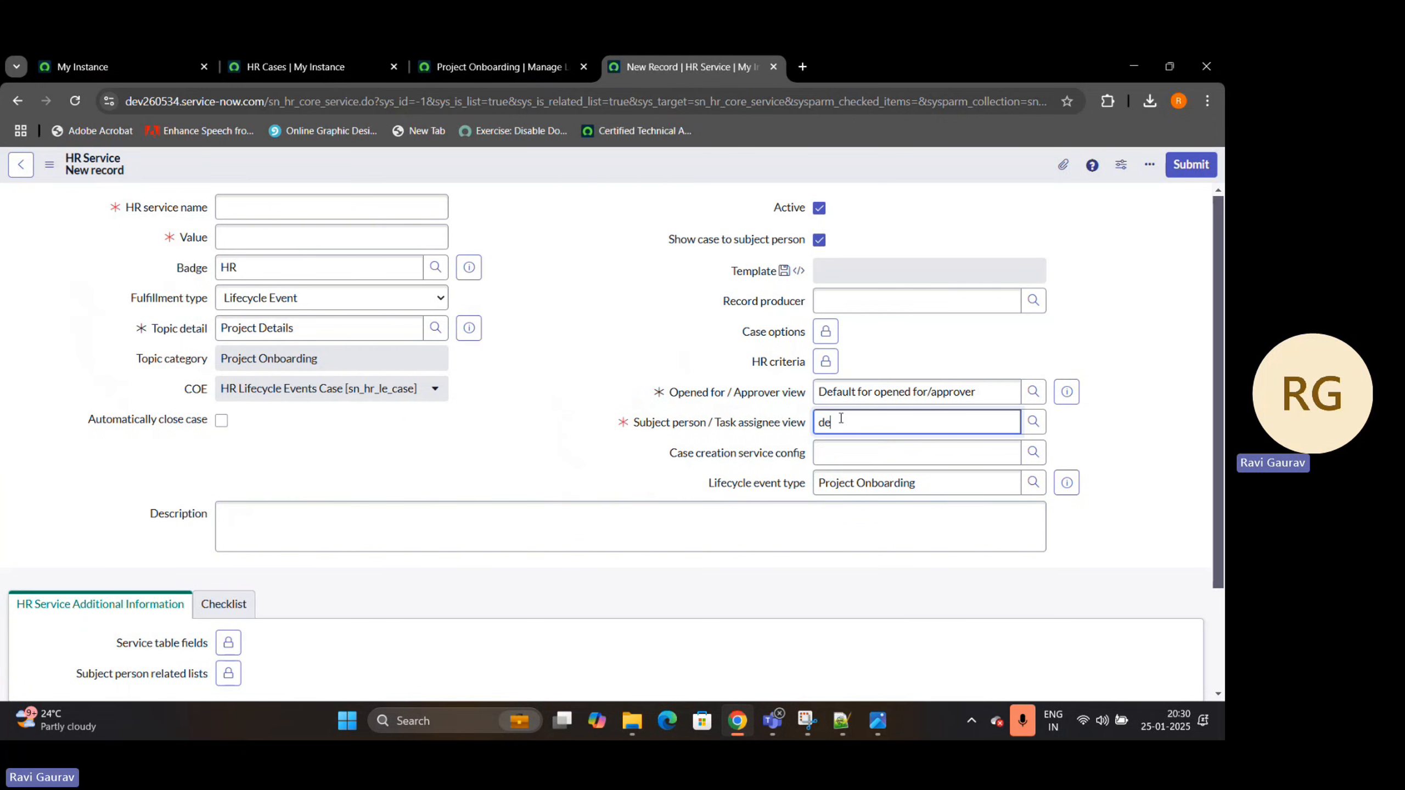
click(863, 458)
Name the HR service Project Life Cycle Event and save the record
click(301, 214)
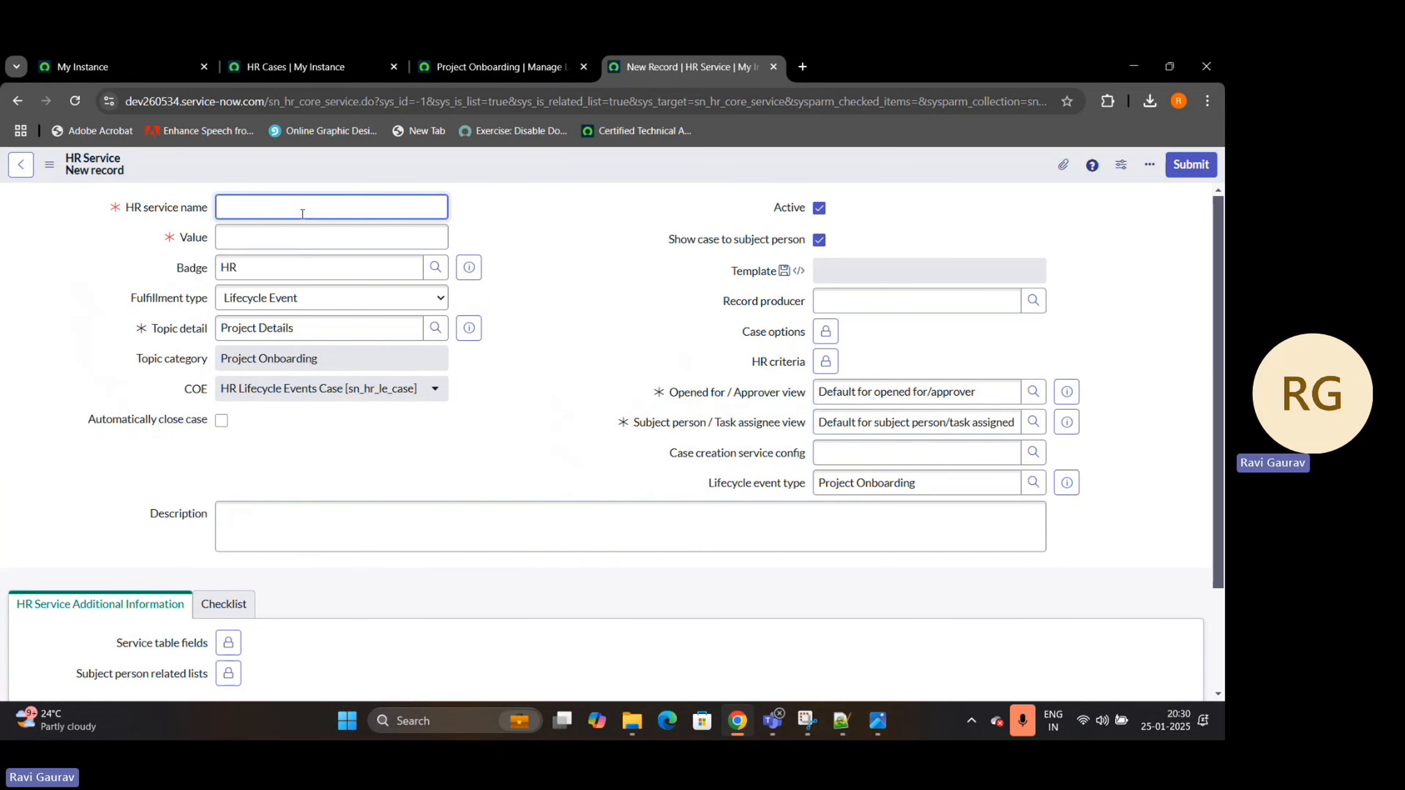
text(Project )
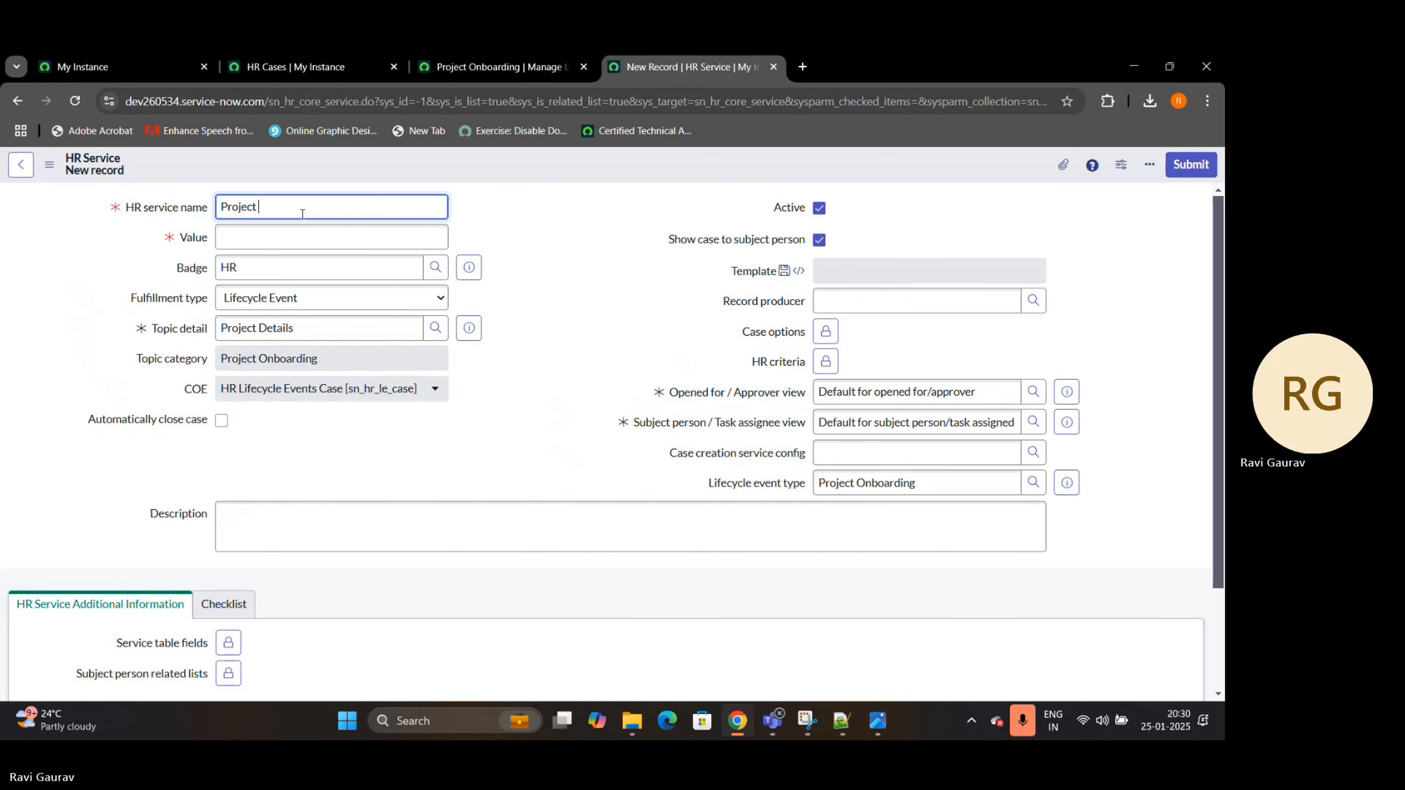
text(Life Cycle Event)
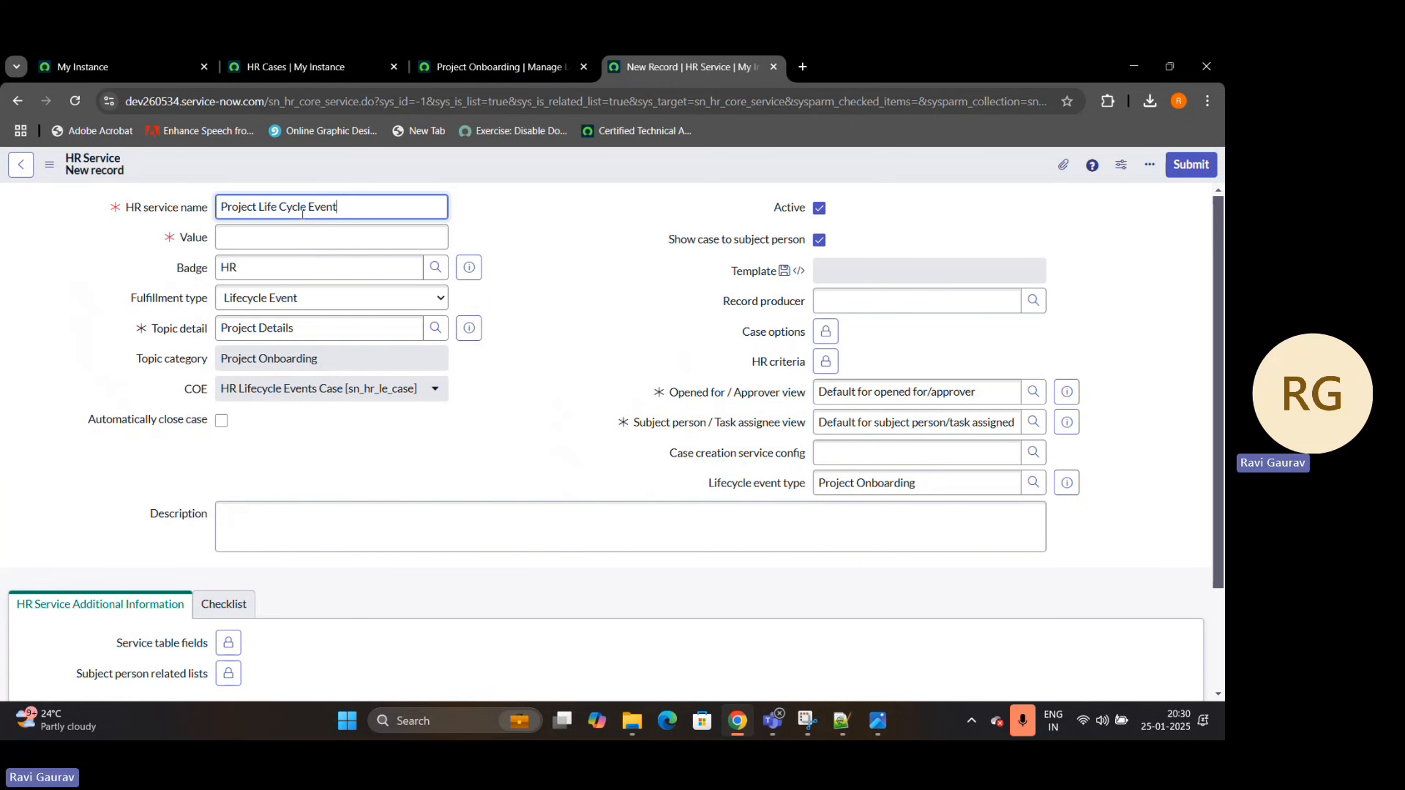
click(653, 271)
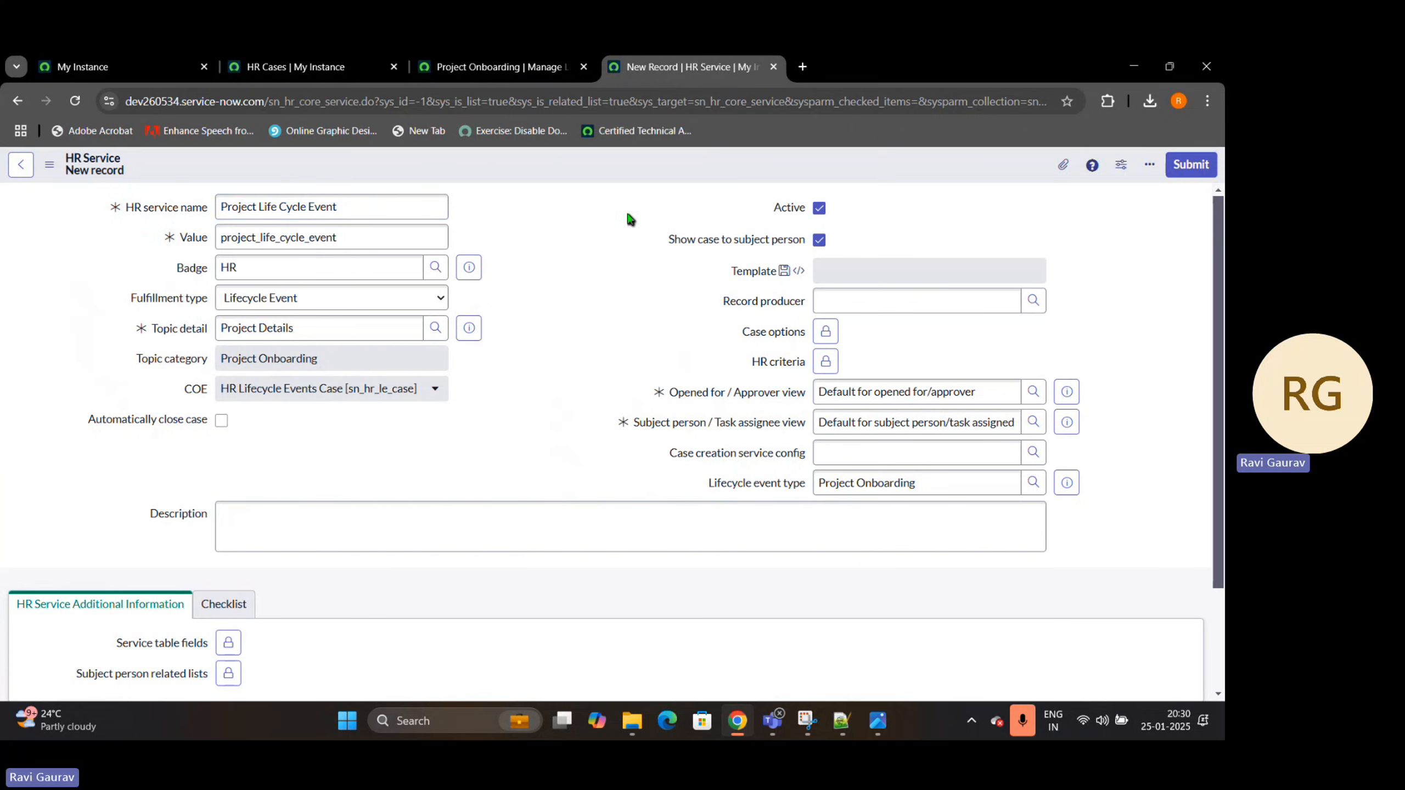
right_click(631, 172)
click(659, 187)
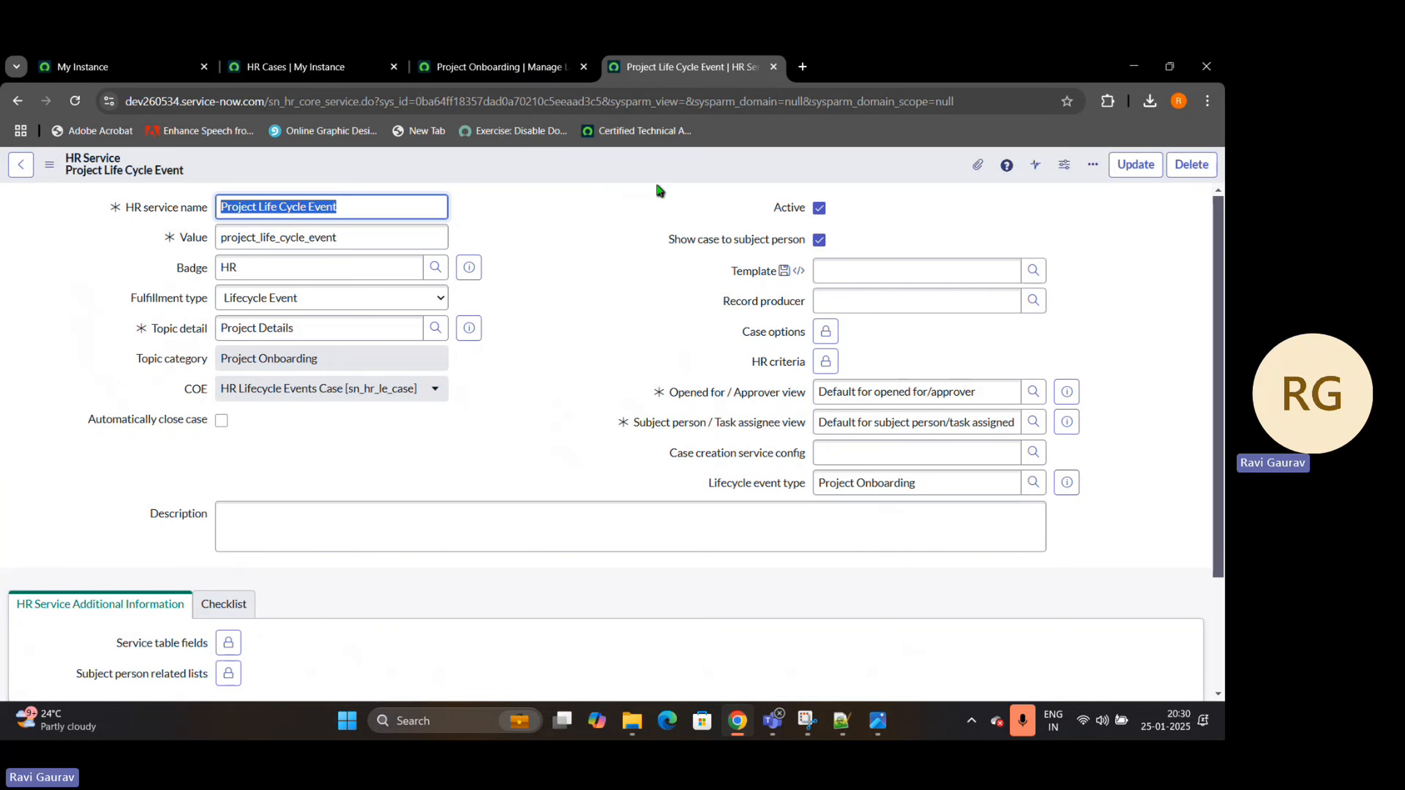
Start a new HR case for the employee System Administrator and review that employee's HR profile
click(296, 66)
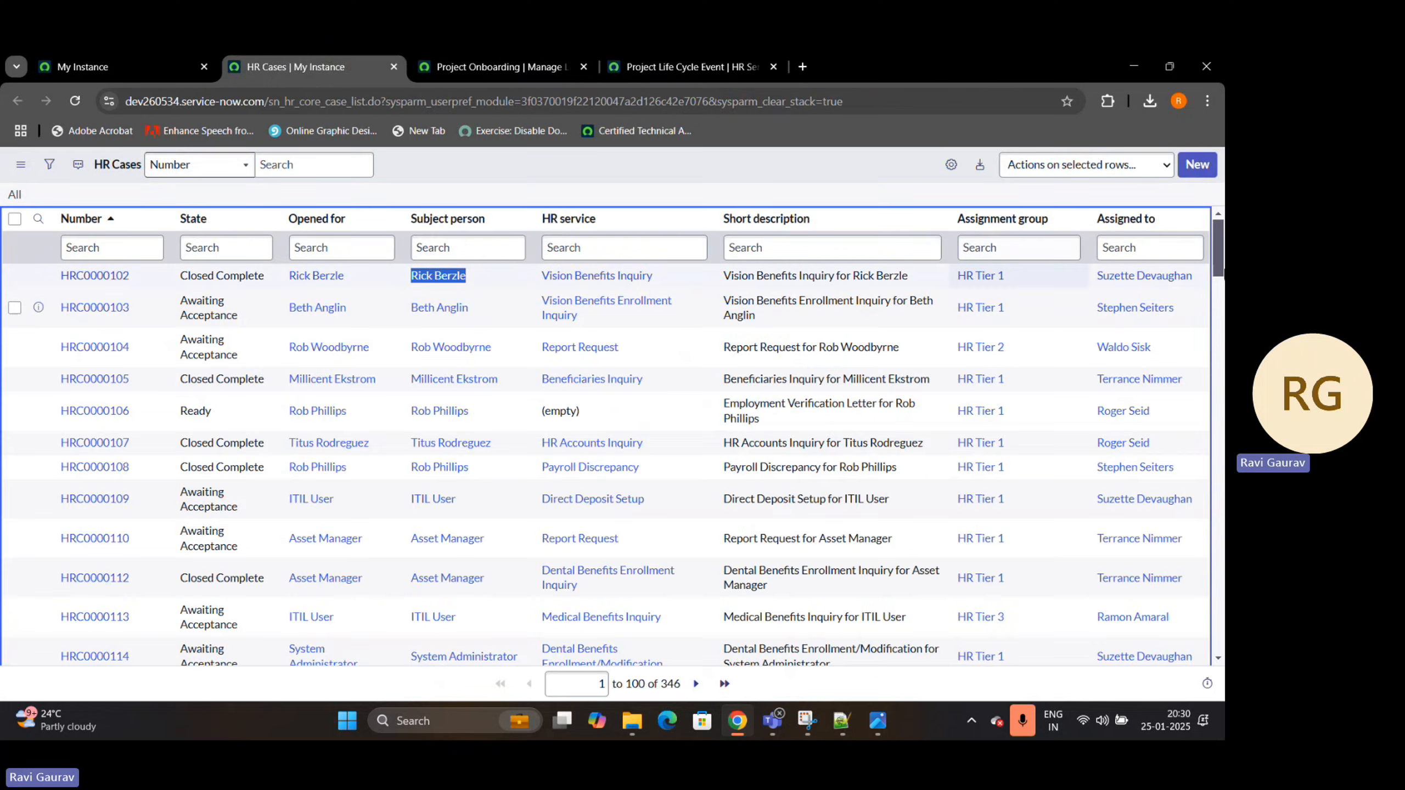
click(1194, 167)
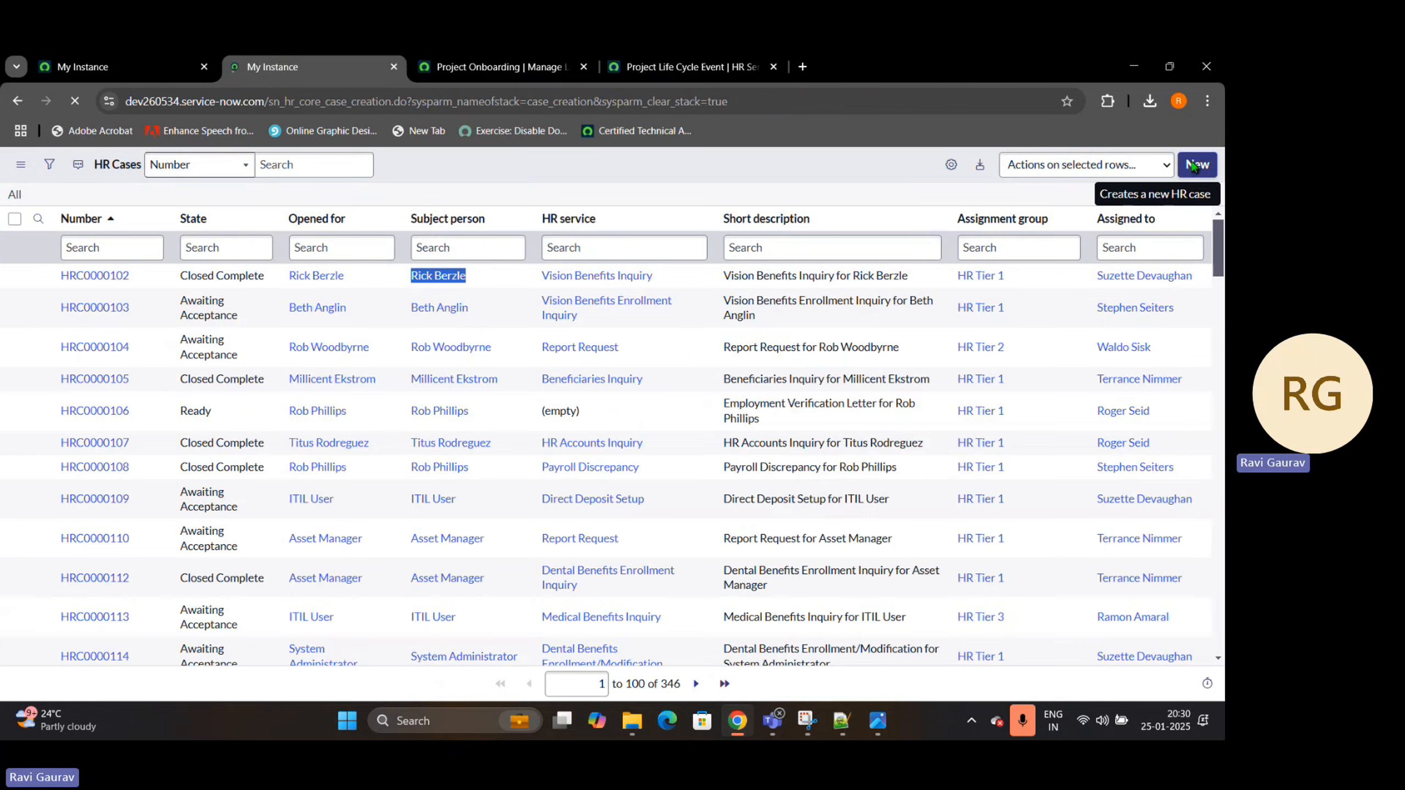
click(354, 255)
text(syste)
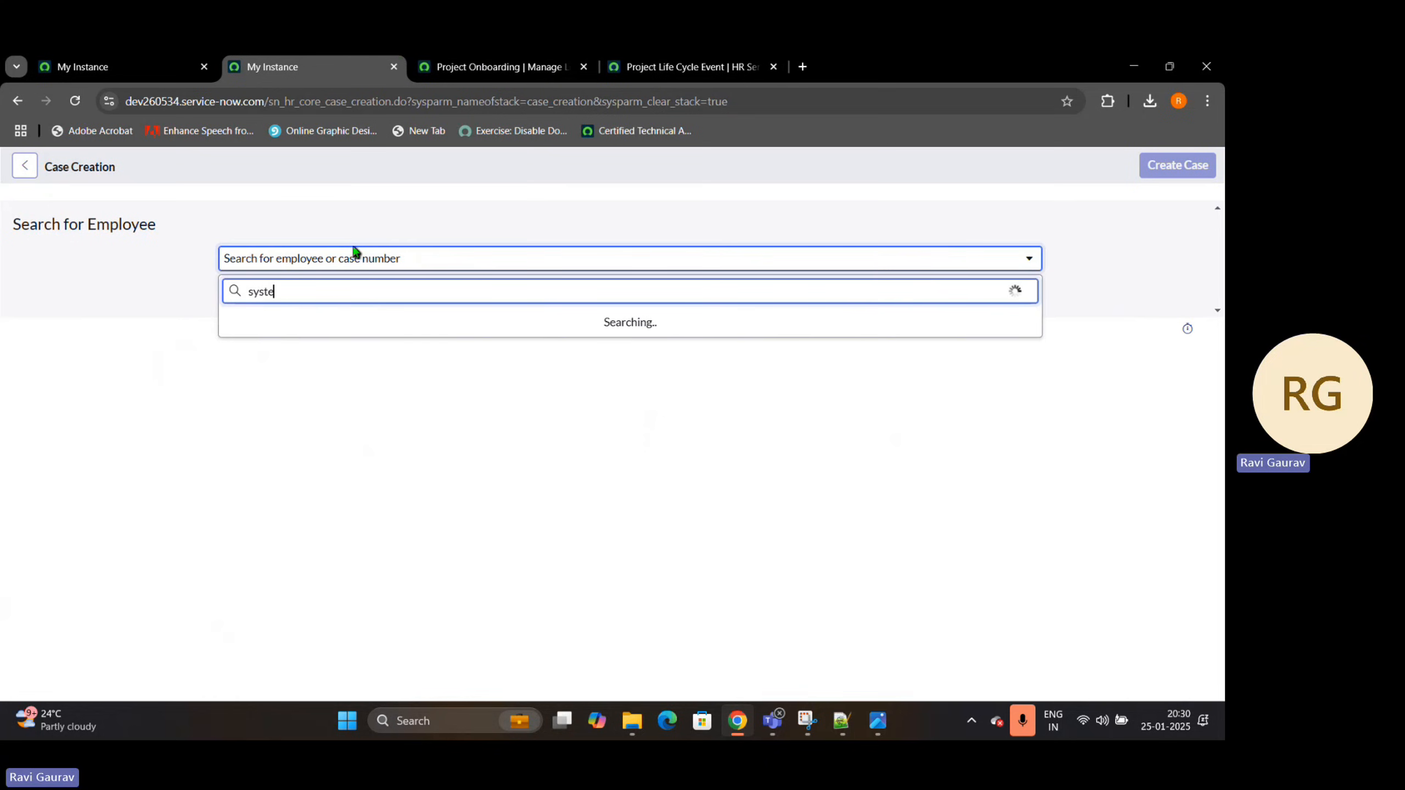
click(355, 338)
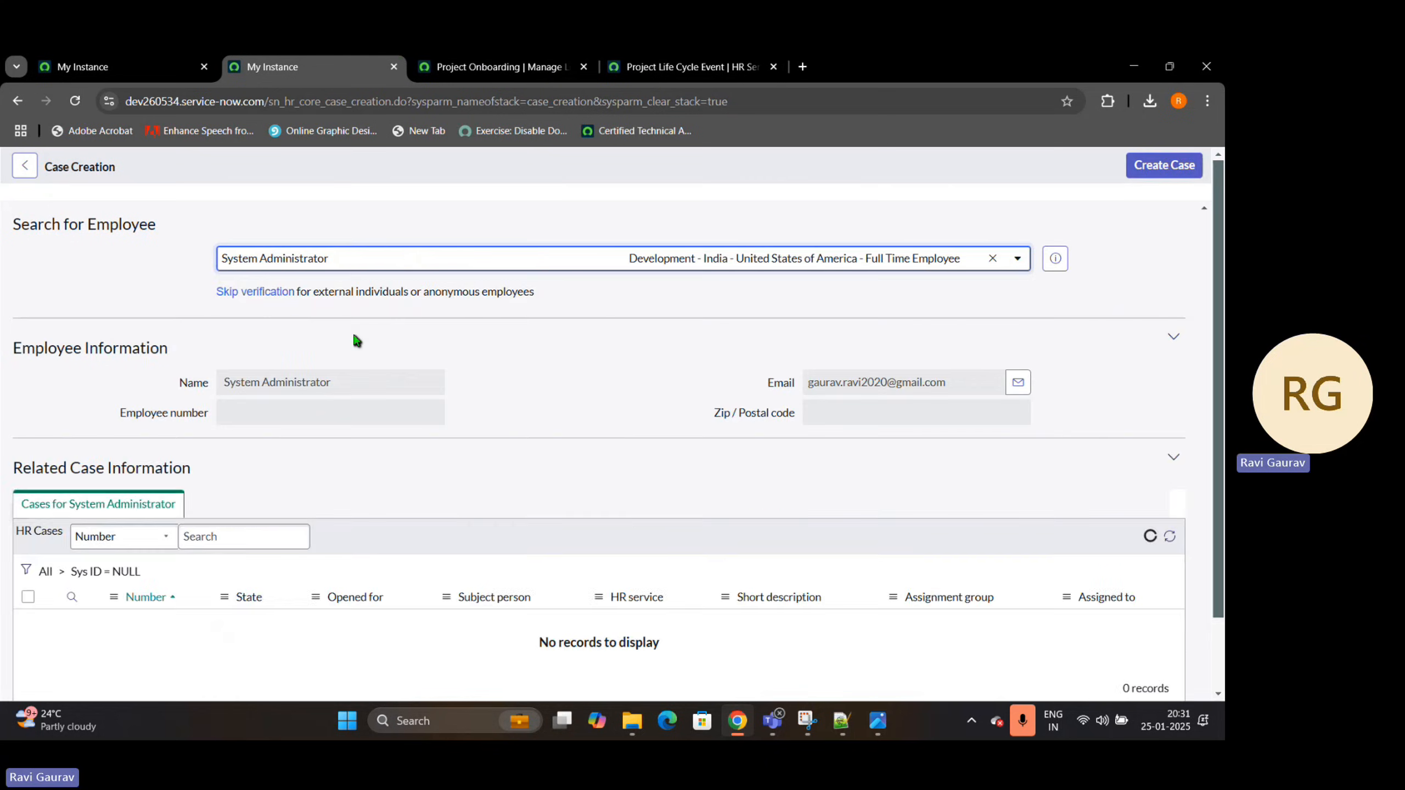
click(1056, 257)
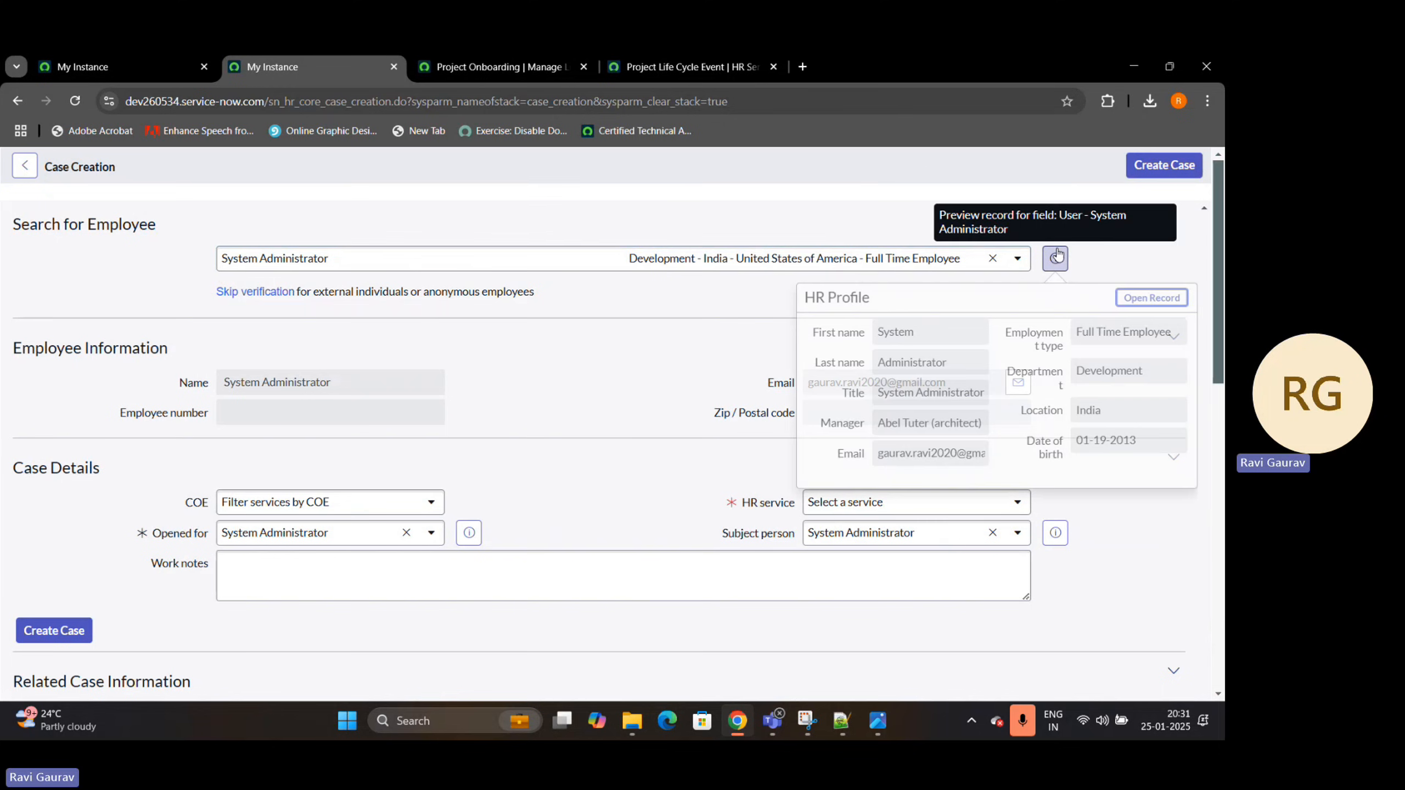
ctrl+click(1152, 298)
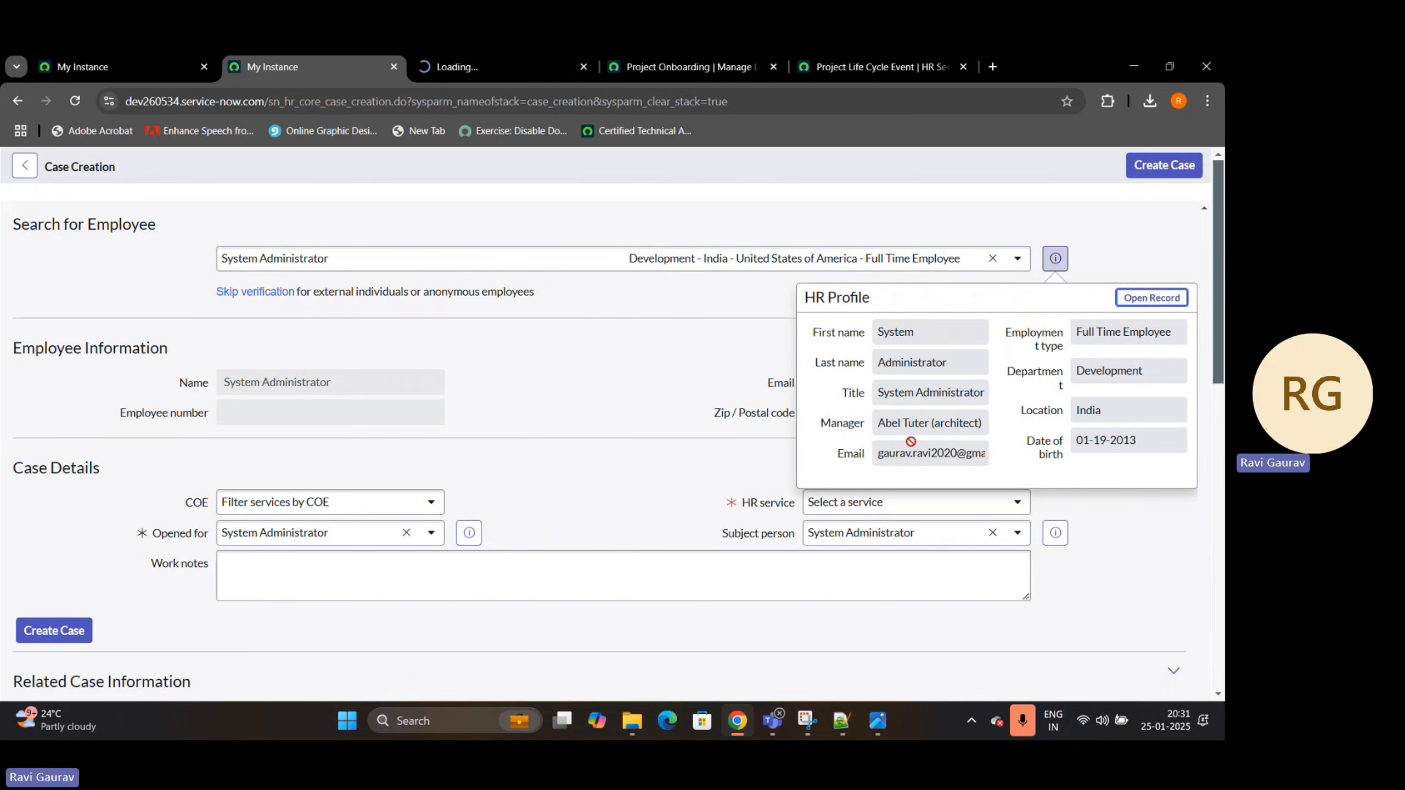
click(584, 66)
Set the COE to HR Lifecycle Events Case and the HR service to Project Life Cycle Event, and create the case
click(332, 503)
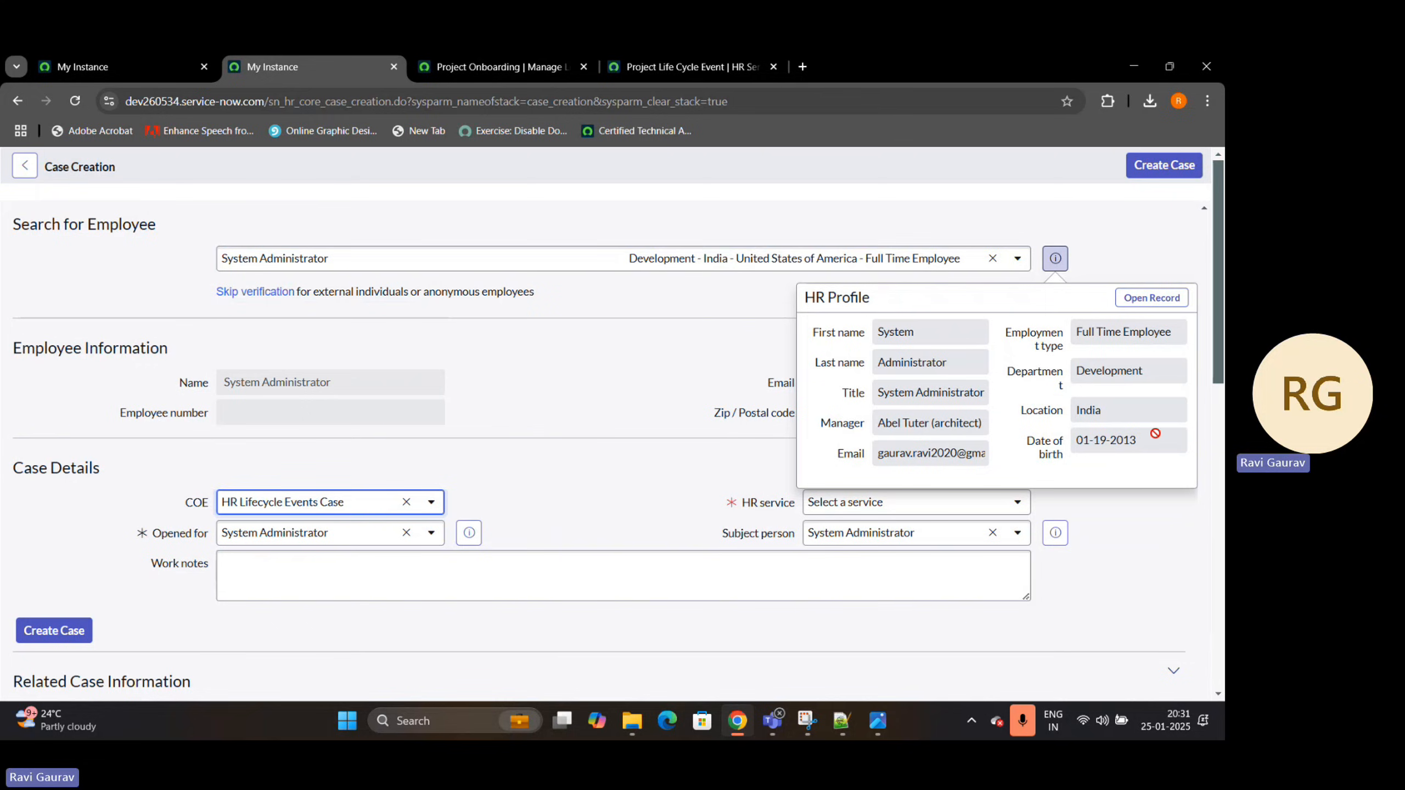
click(1017, 502)
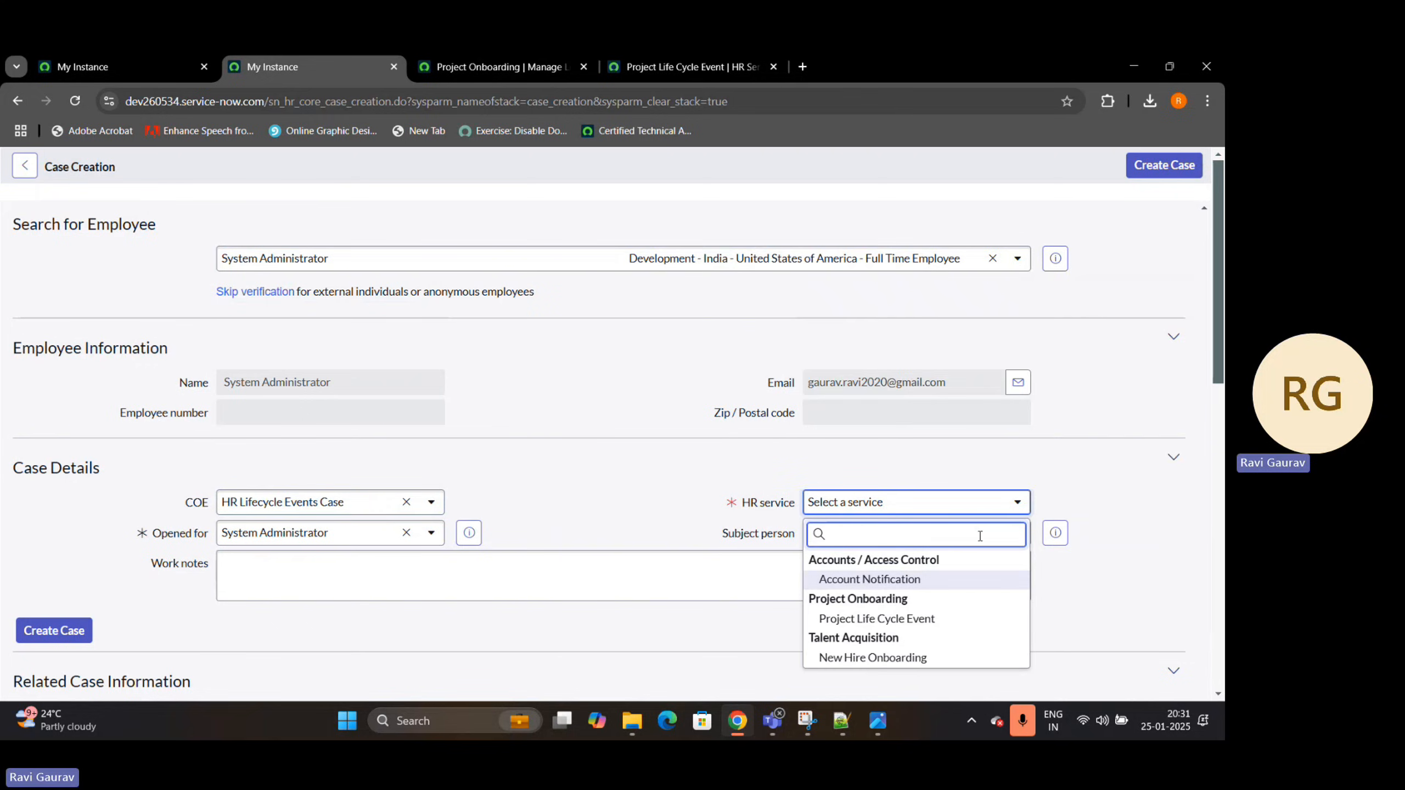
click(893, 618)
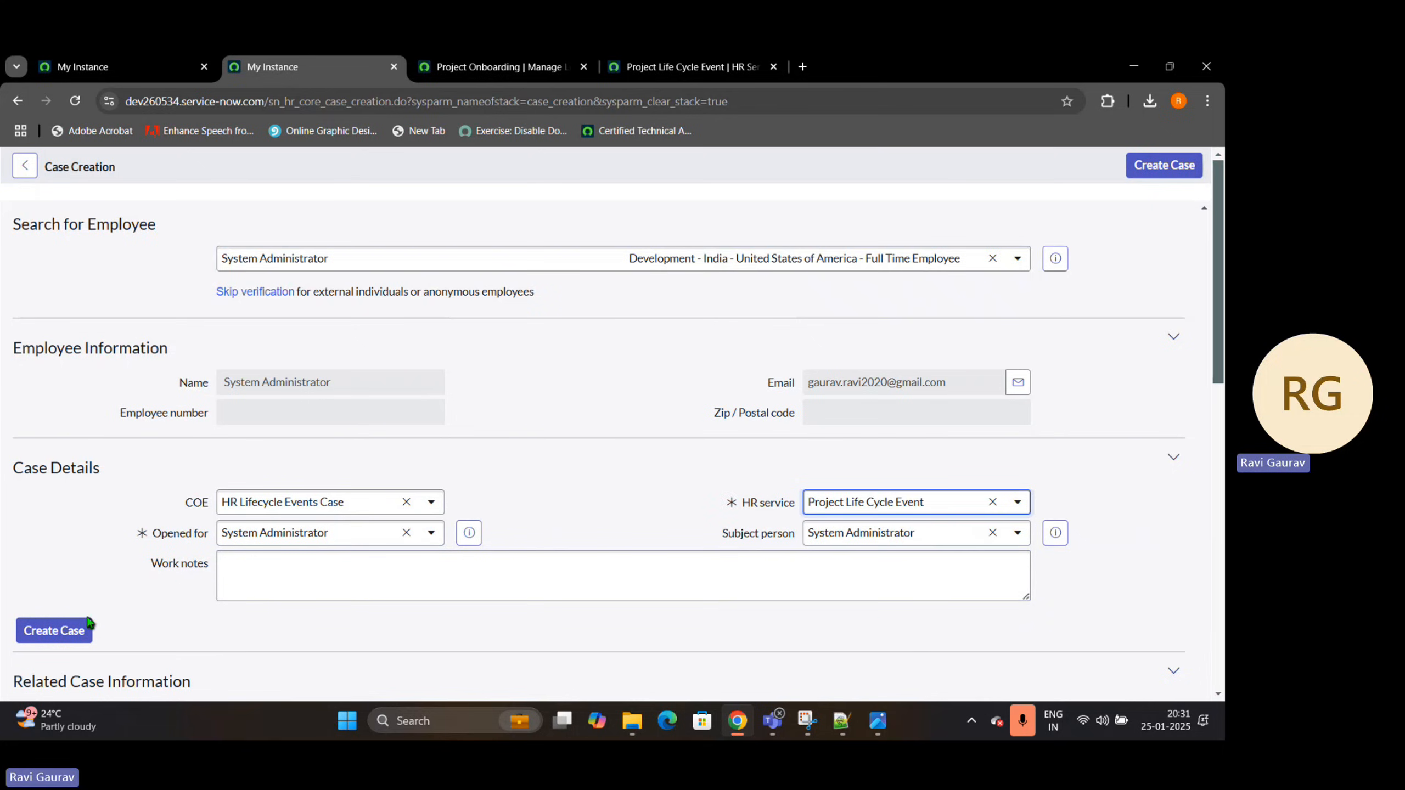
click(77, 630)
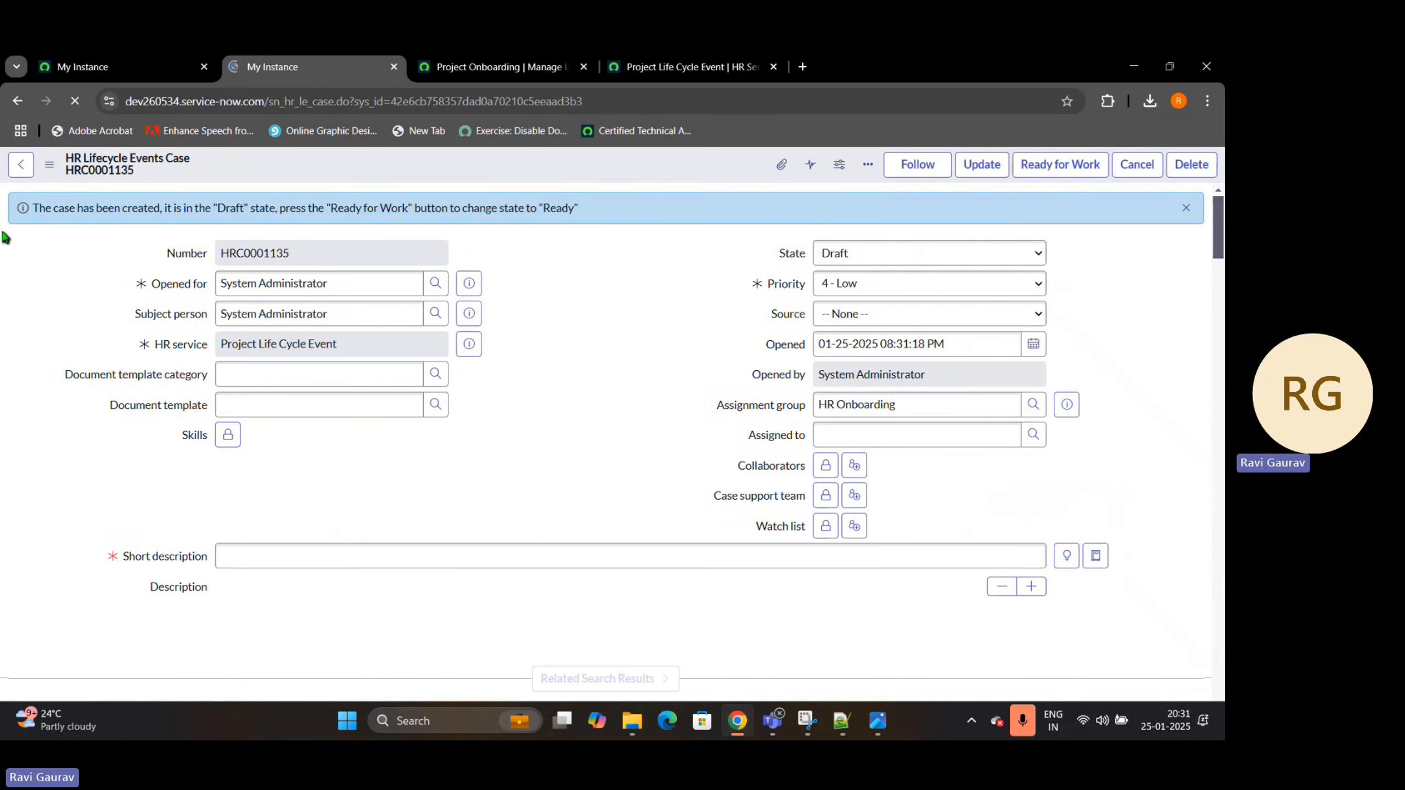
Enter Test Lifecycle as the case's short description and mark the case Ready for Work
drag(217, 212, 579, 209)
click(570, 275)
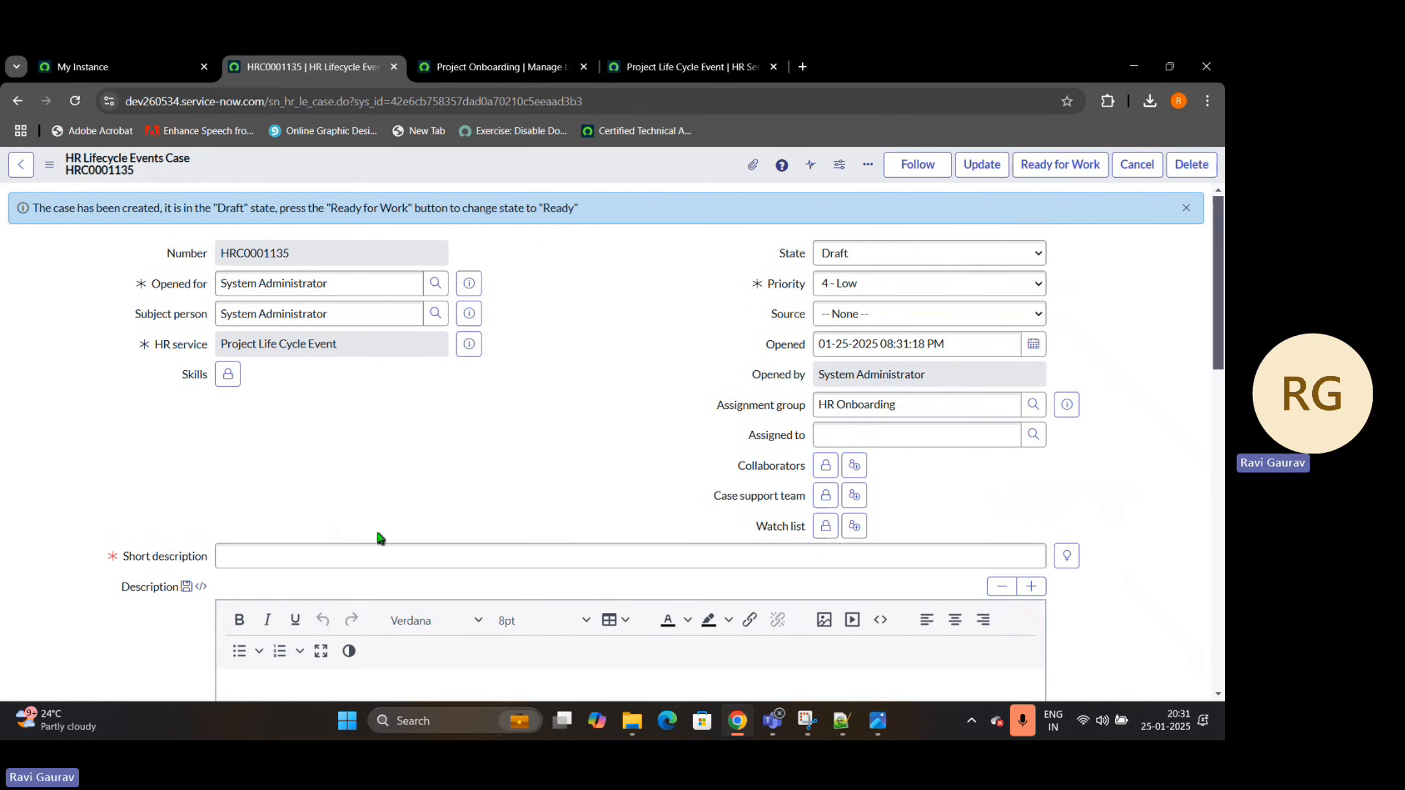
click(334, 549)
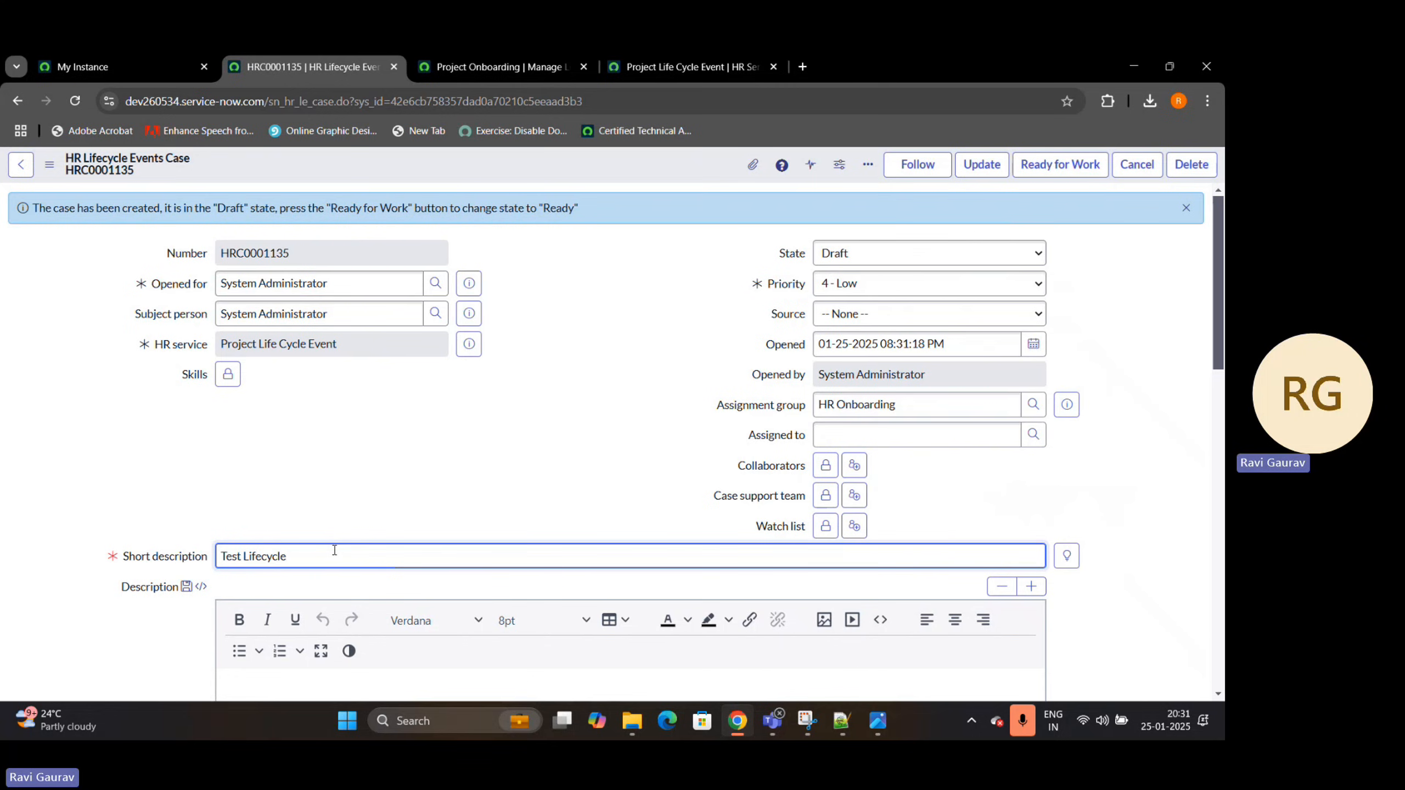
click(1186, 208)
click(1060, 164)
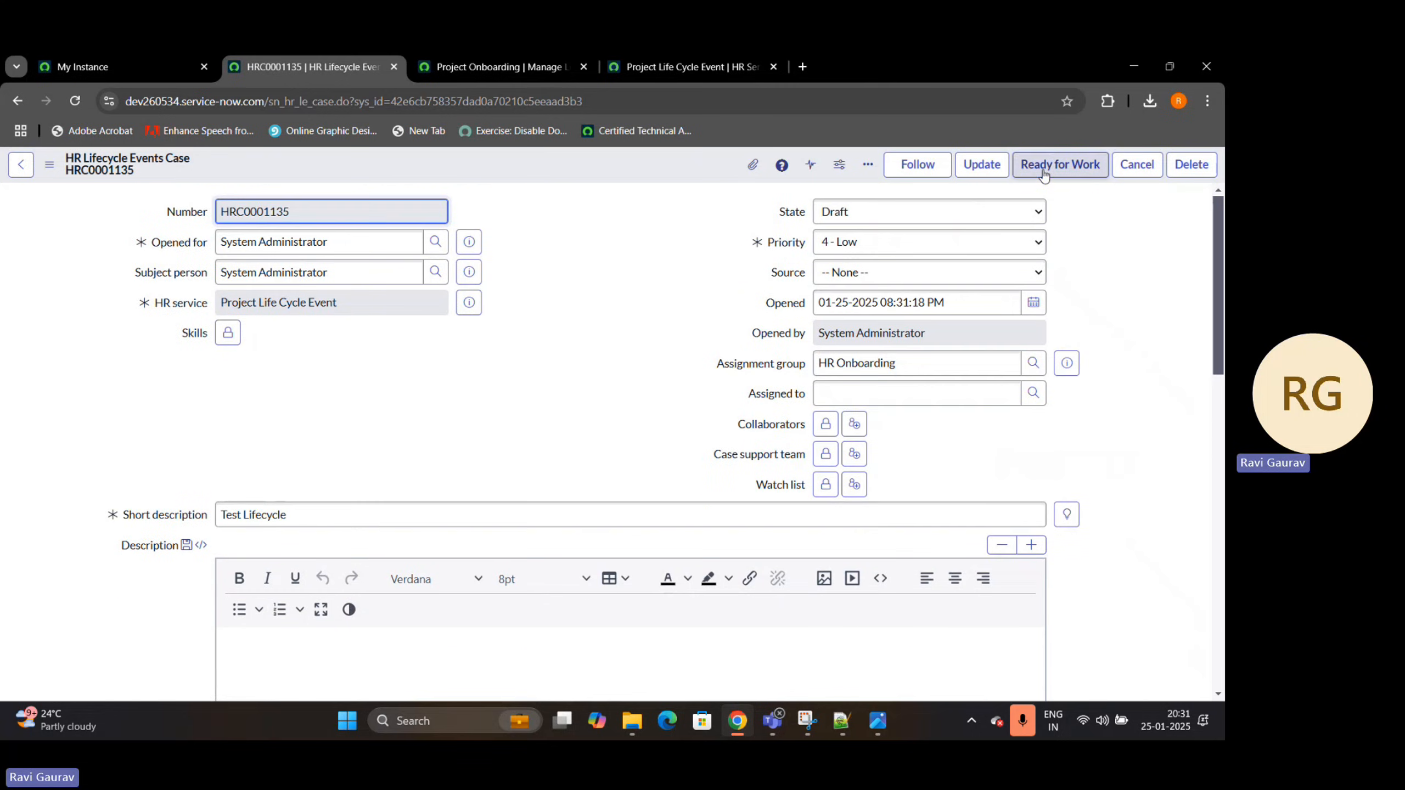
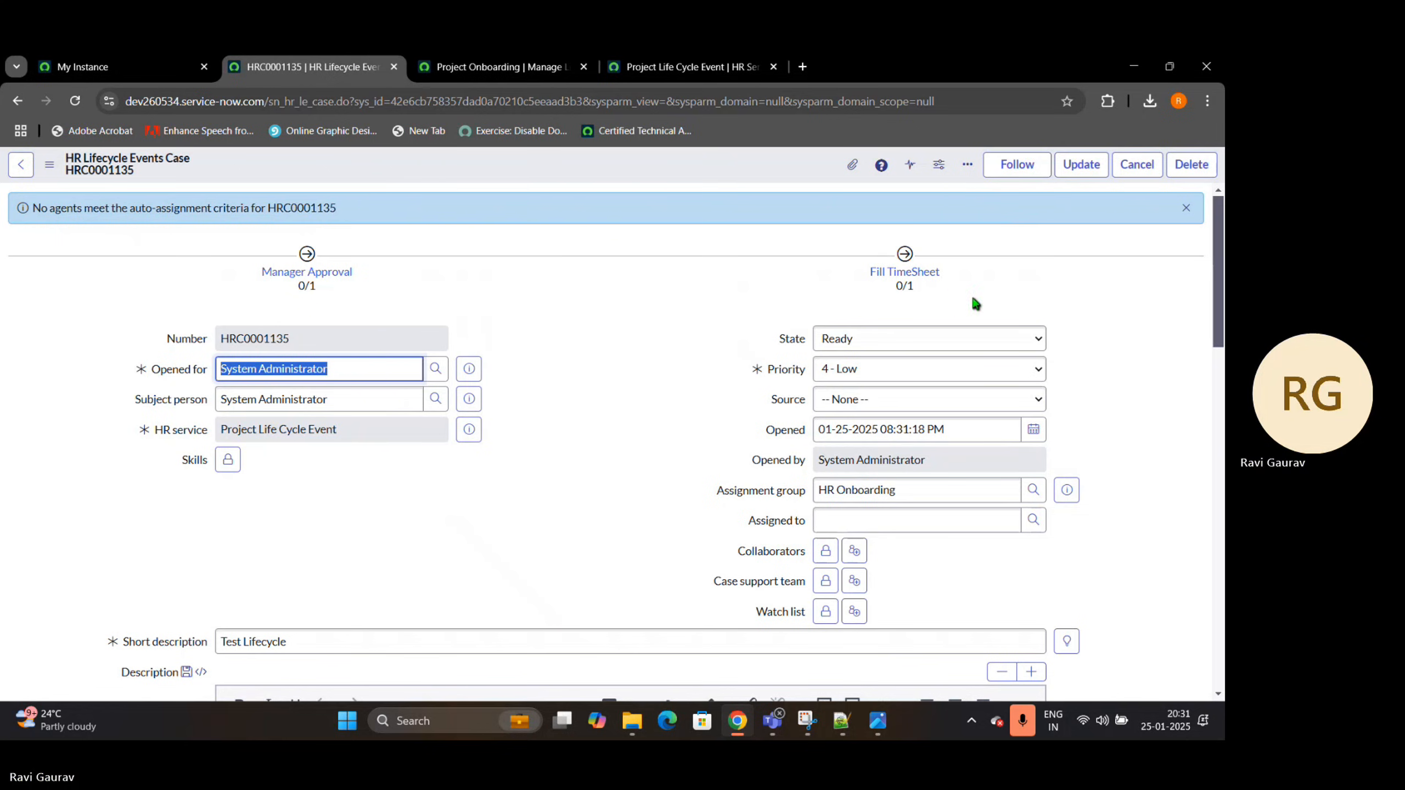
Dismiss the auto-assignment notice and review the case's activity sets, tasks and related lists
click(1183, 214)
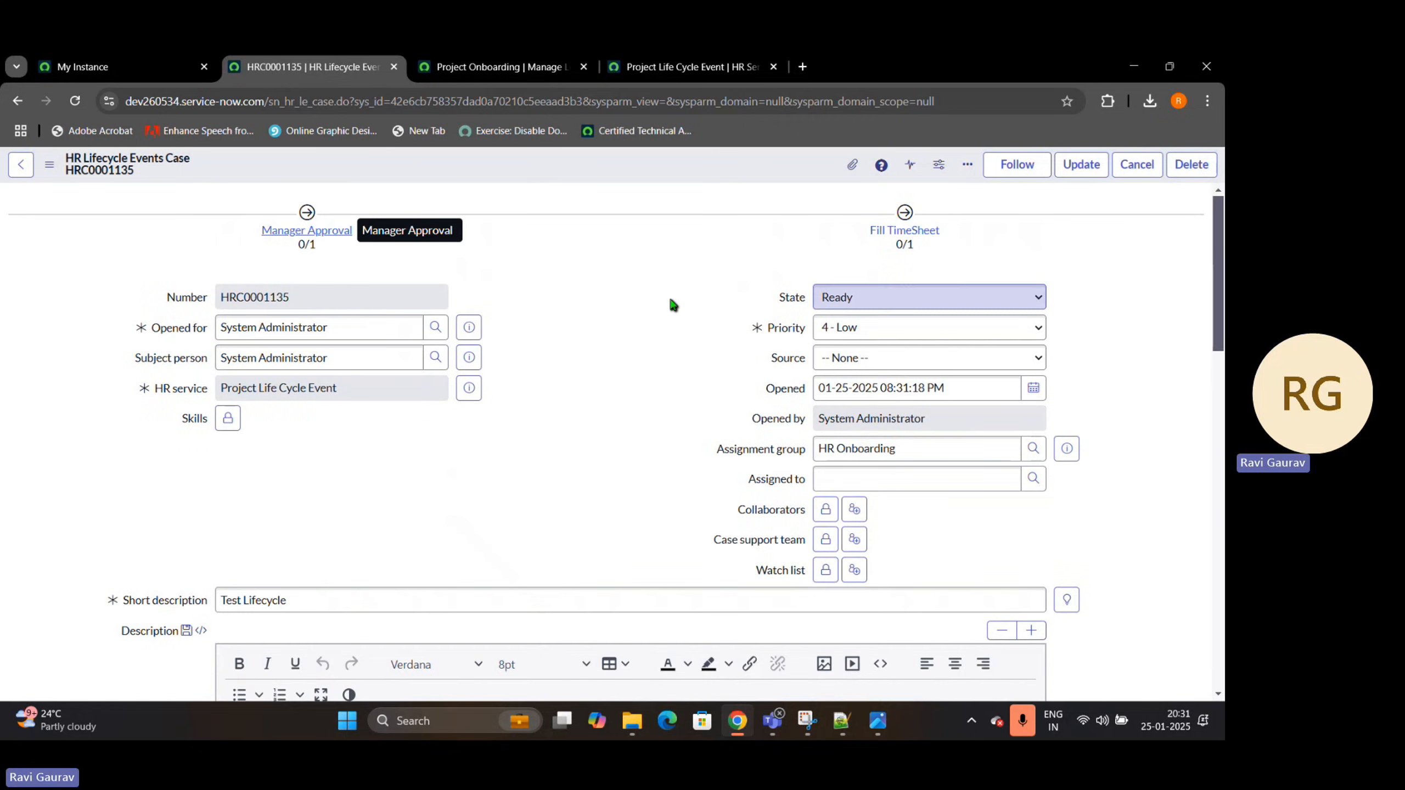
scroll(502, 331, down, 3)
scroll(500, 332, down, 8)
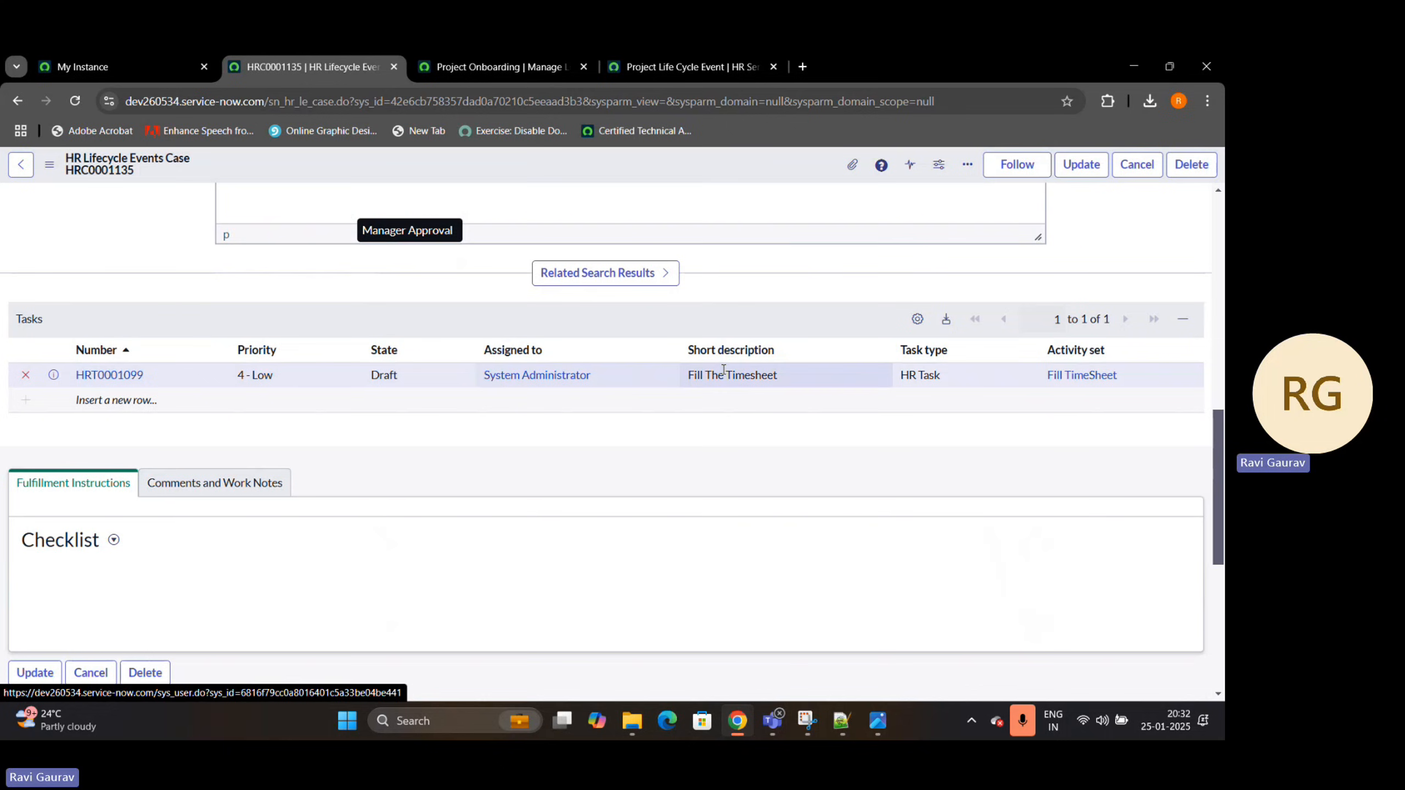
scroll(243, 399, down, 5)
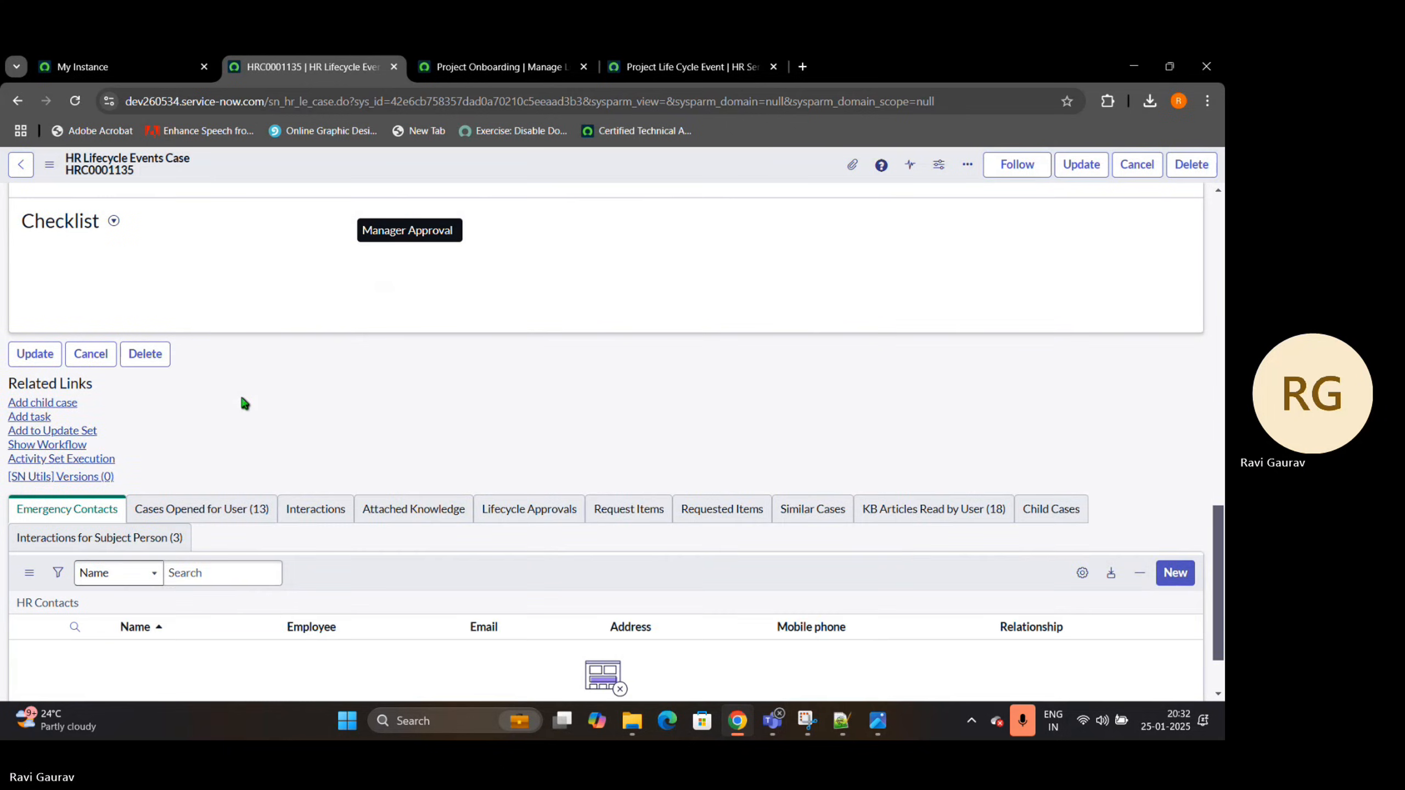
scroll(249, 401, up, 7)
scroll(583, 443, up, 10)
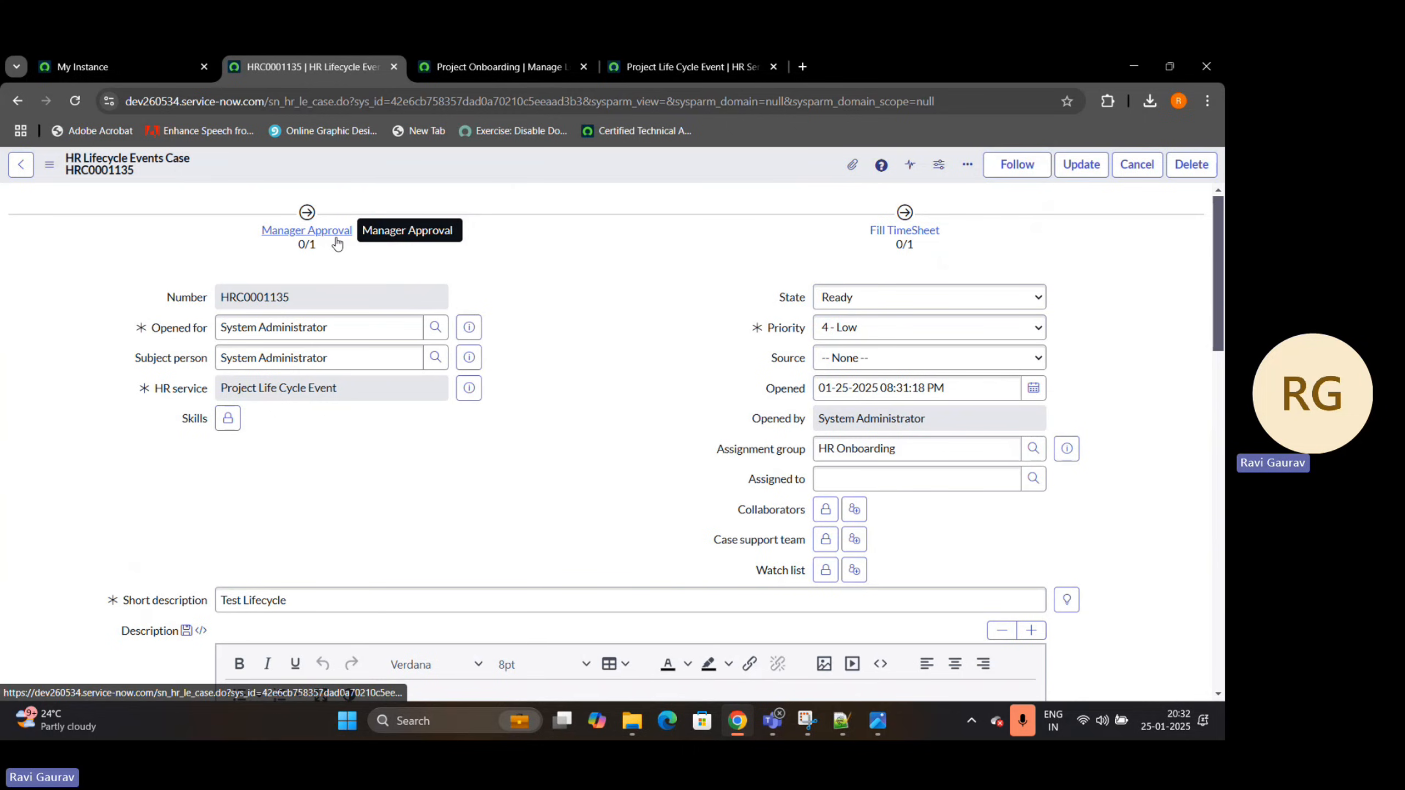
Open the subject person's HR profile record, check the assigned manager, and return to the HR case
click(472, 357)
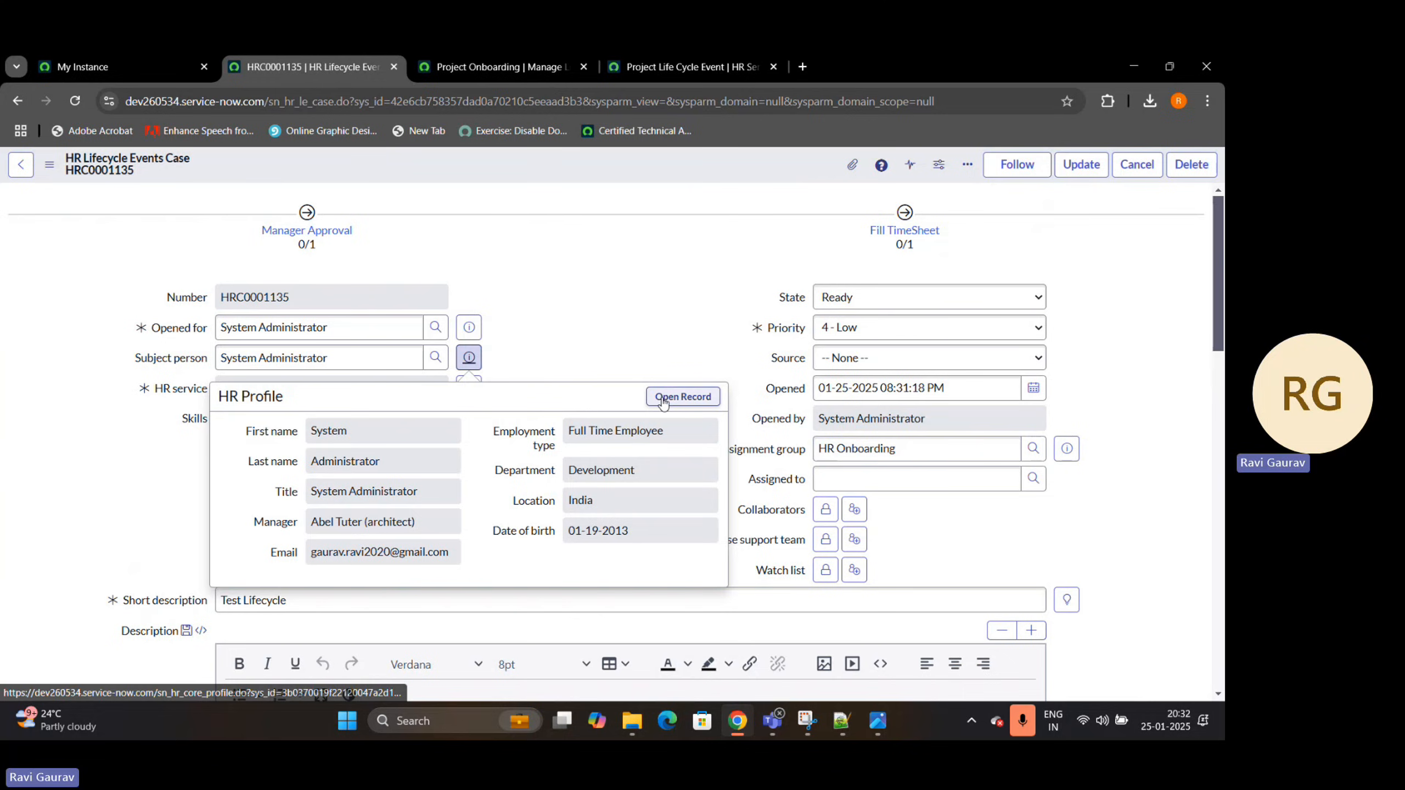
click(655, 398)
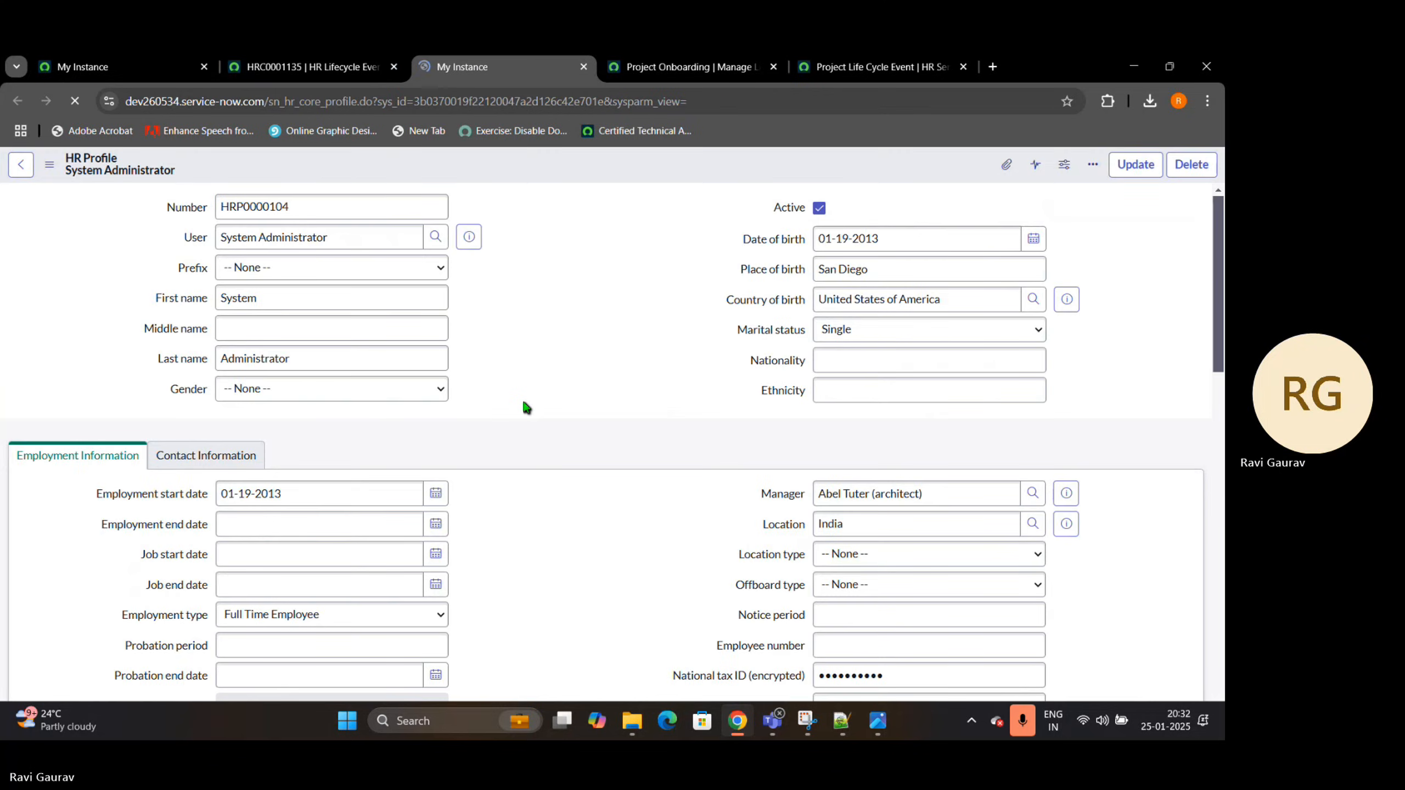
drag(933, 500, 751, 484)
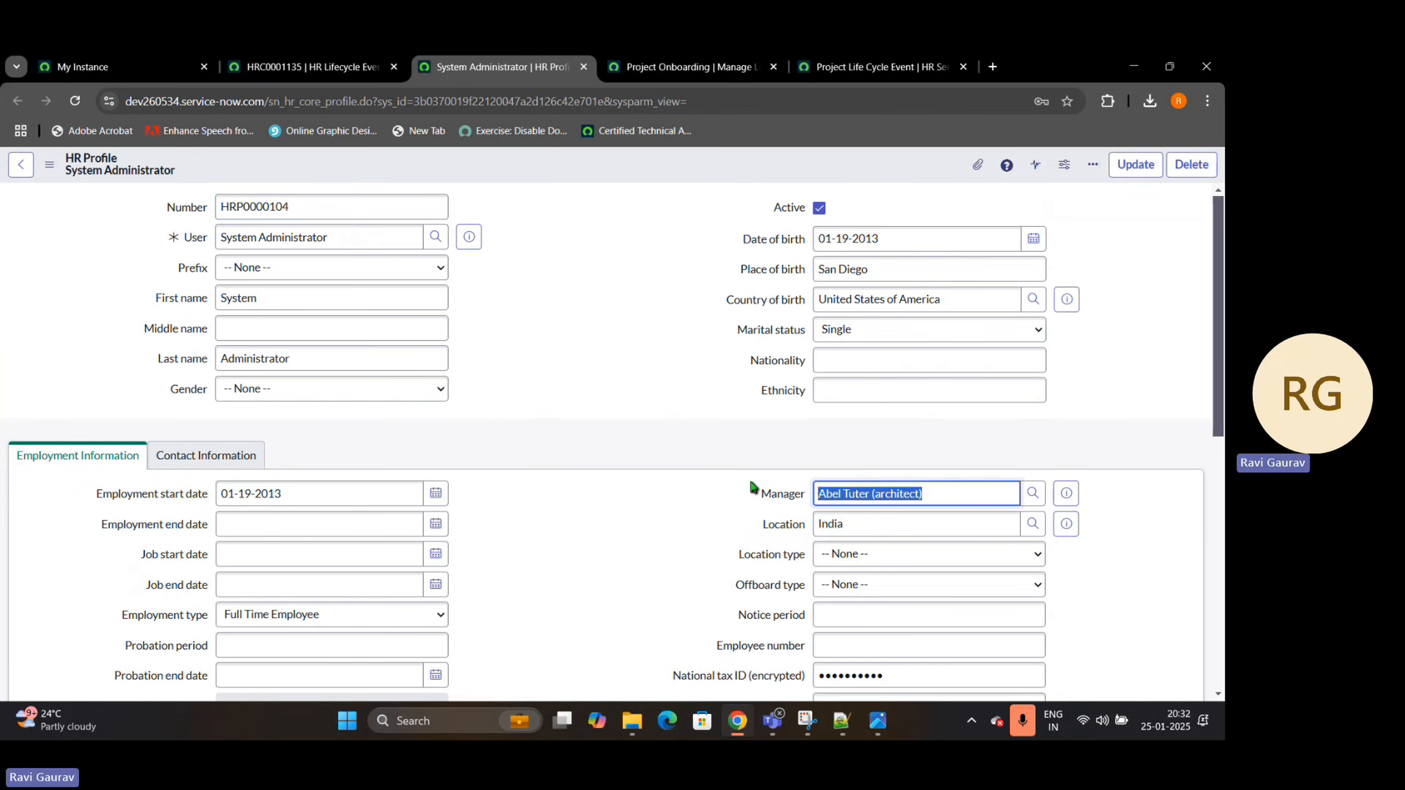
click(342, 68)
click(643, 342)
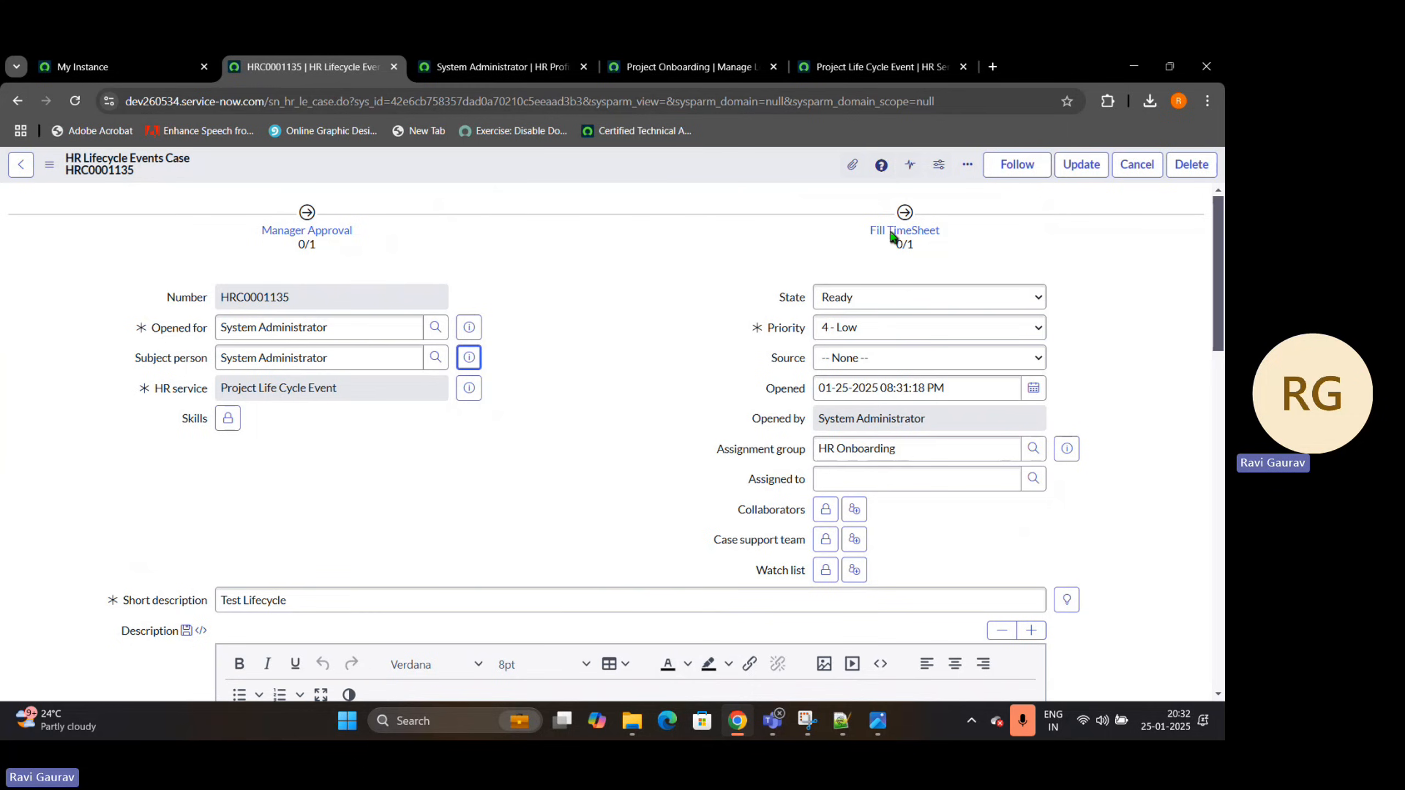
Open the case's Fill The Timesheet task and review its template, short description and checklist entries
scroll(631, 336, down, 10)
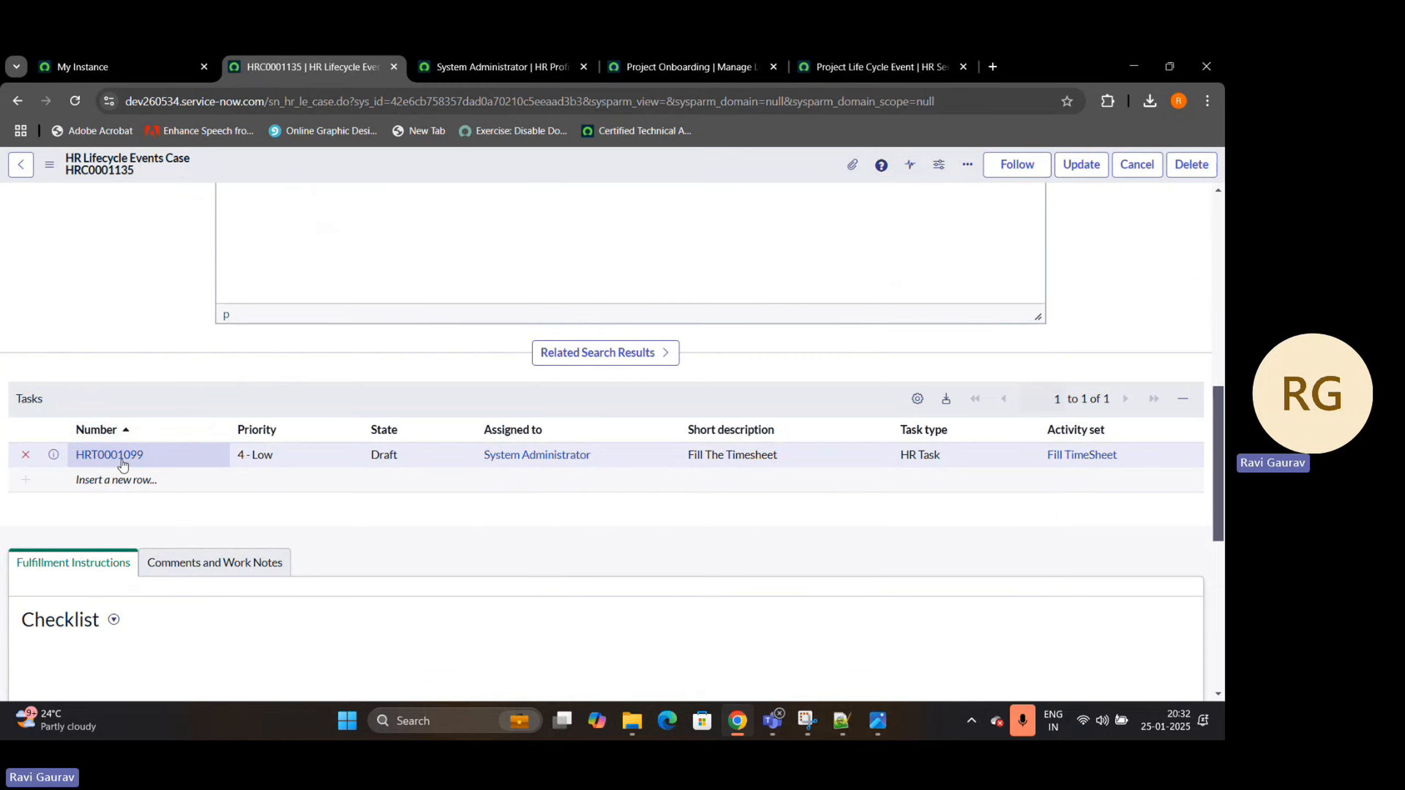
ctrl+click(110, 454)
click(613, 66)
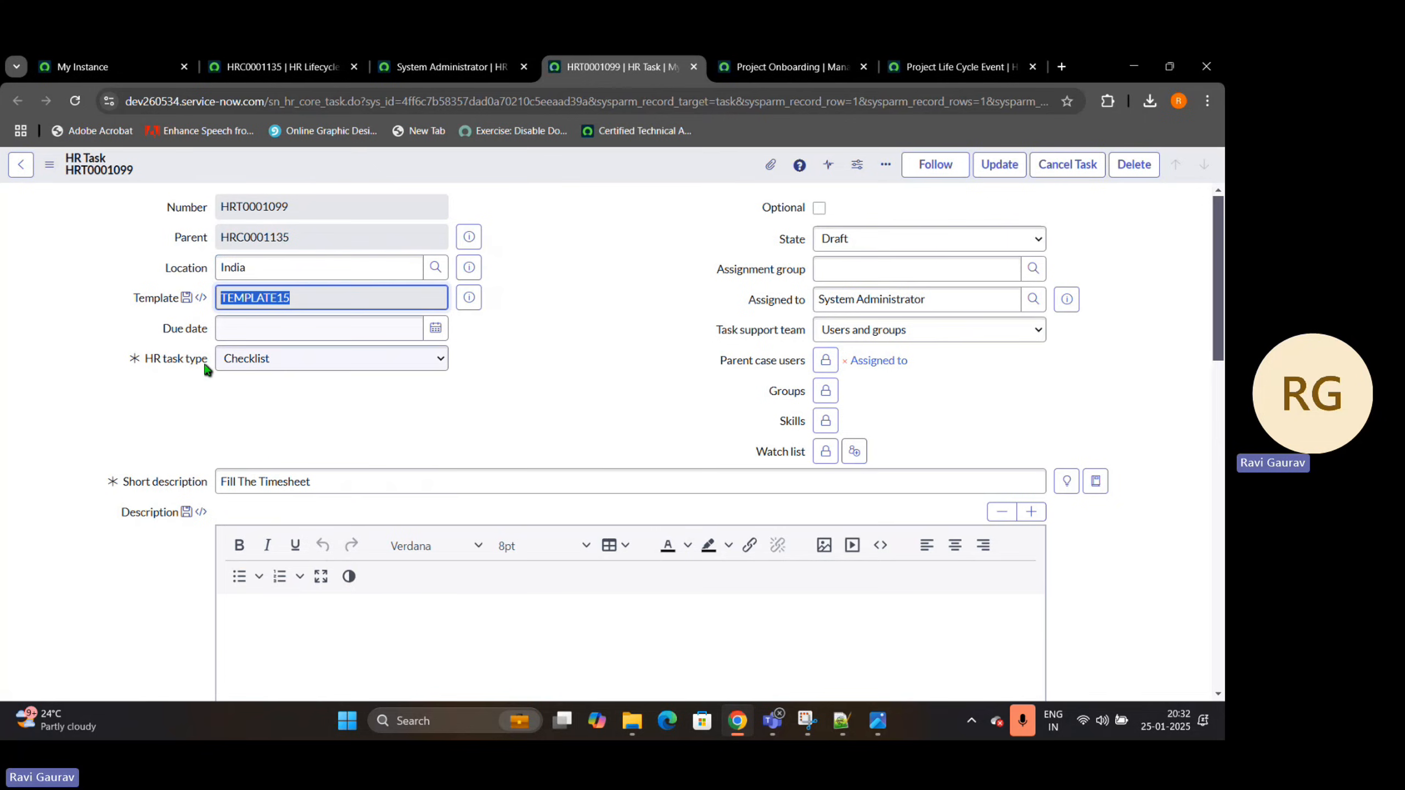
drag(360, 480, 164, 467)
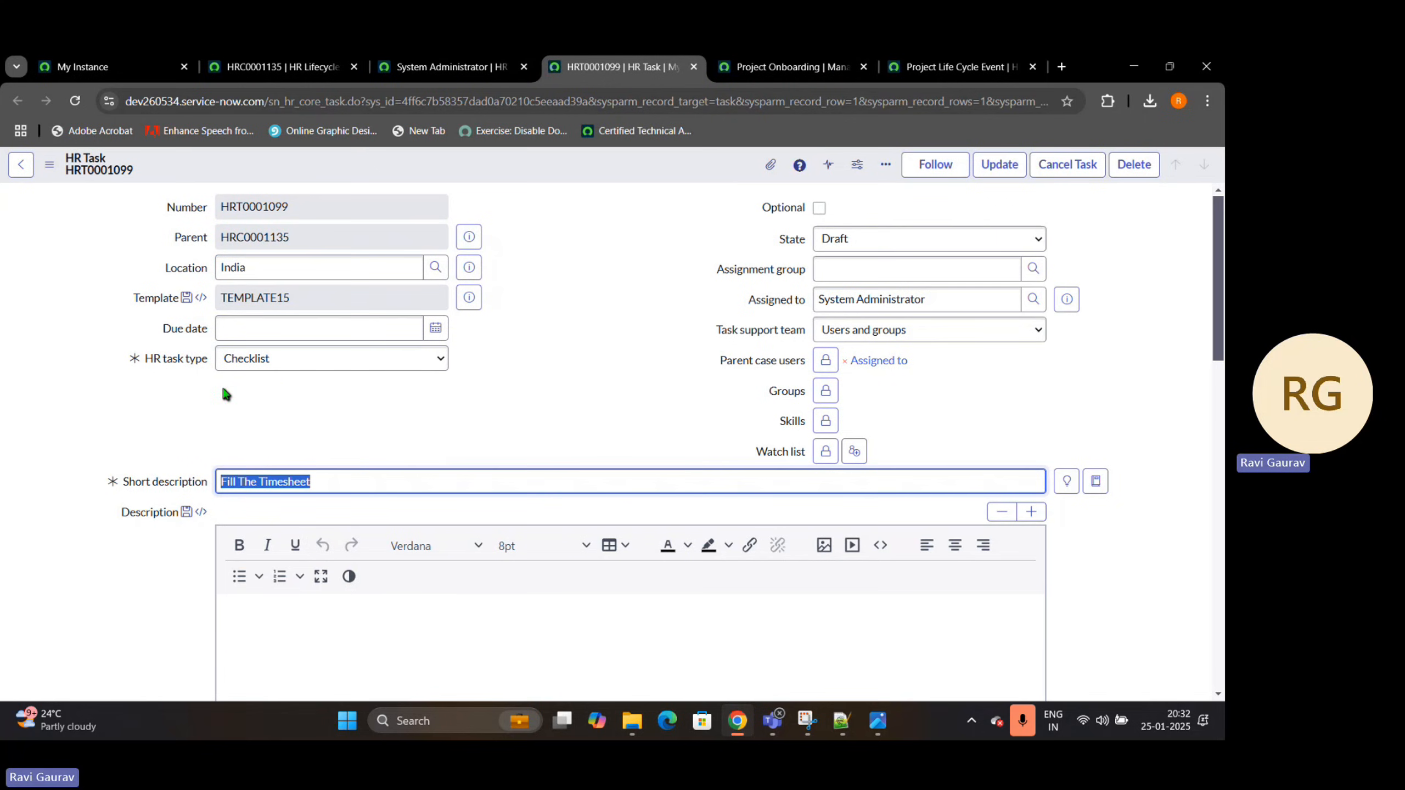
scroll(496, 375, down, 10)
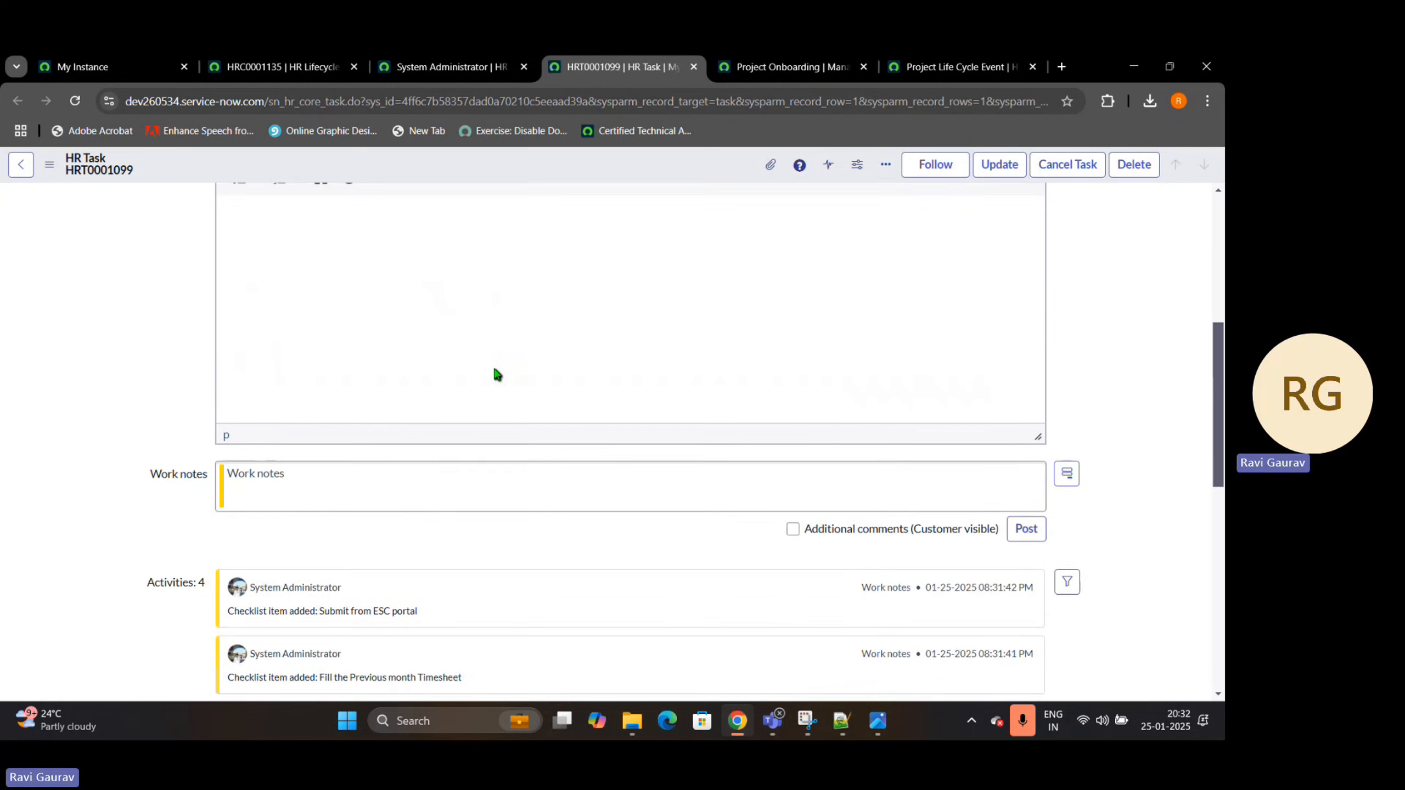
drag(460, 439, 318, 441)
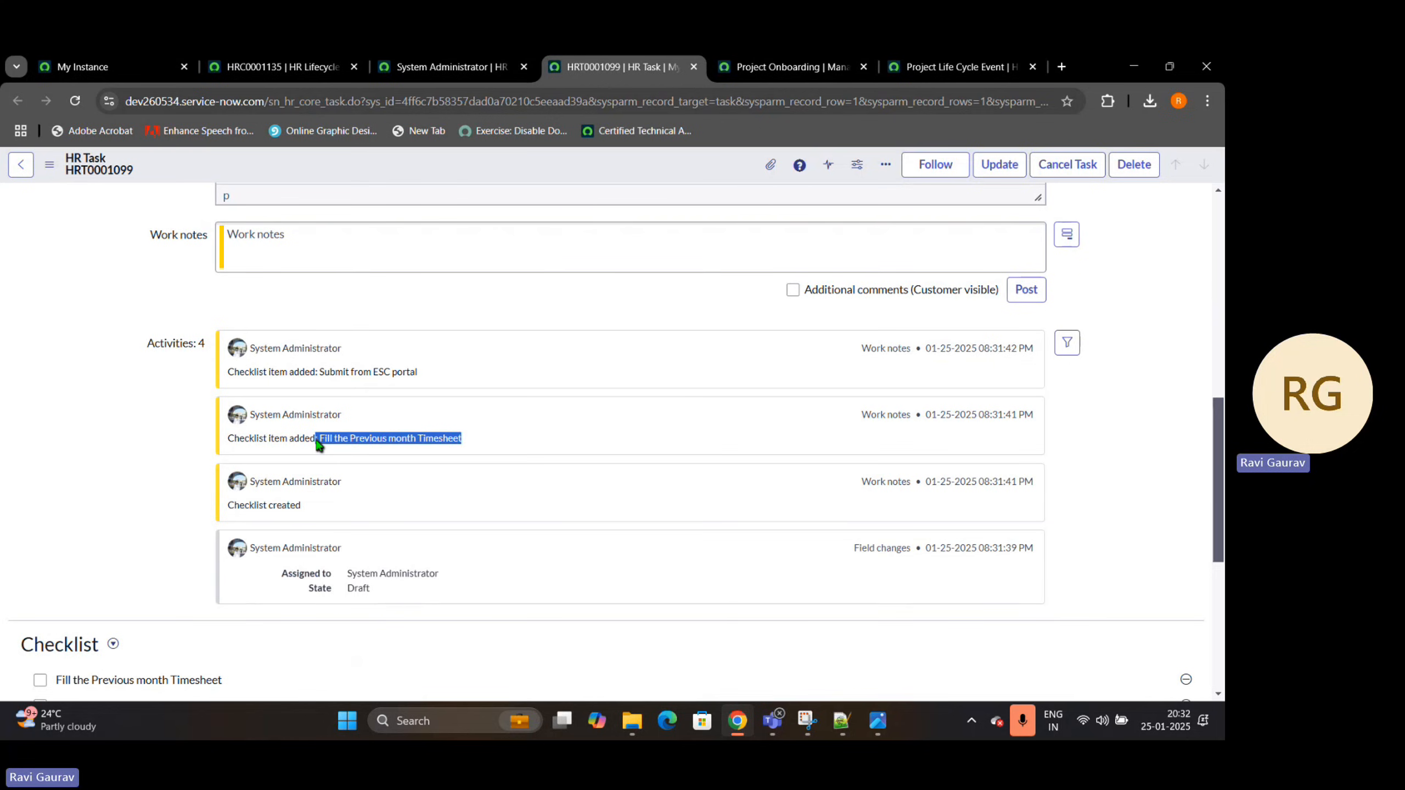
drag(428, 373, 319, 375)
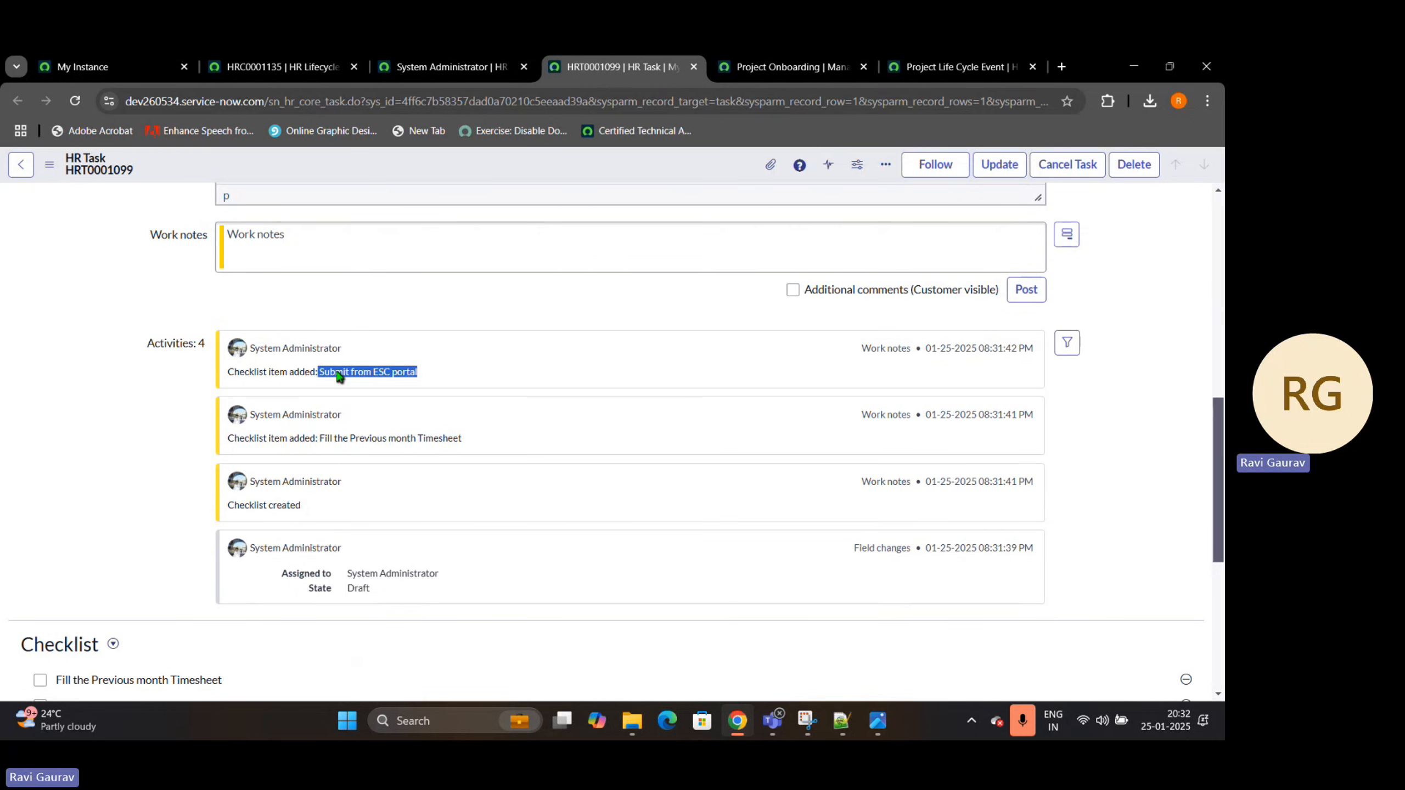
Set the Fill The Timesheet task's state to Ready and save the task
scroll(577, 414, up, 10)
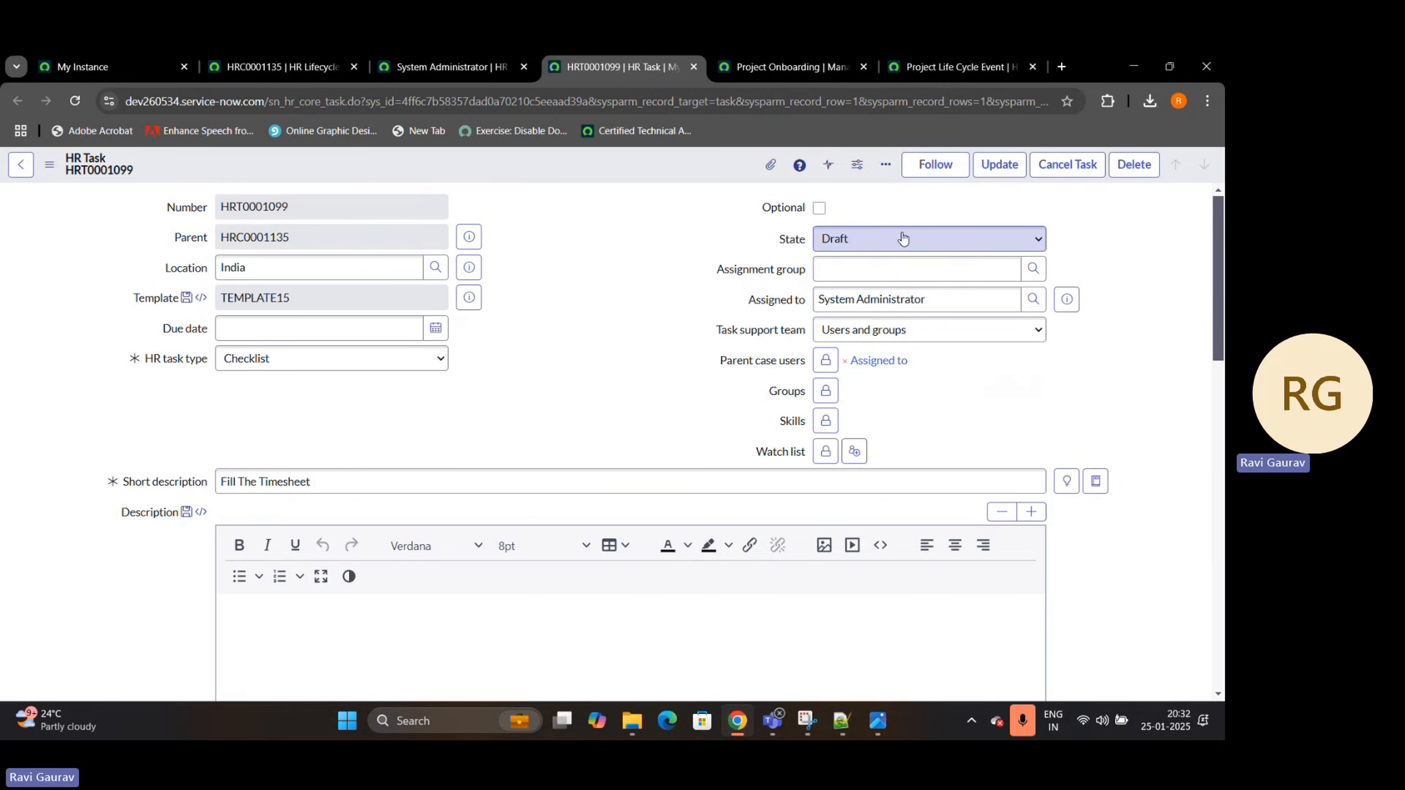
click(903, 239)
click(907, 283)
right_click(595, 165)
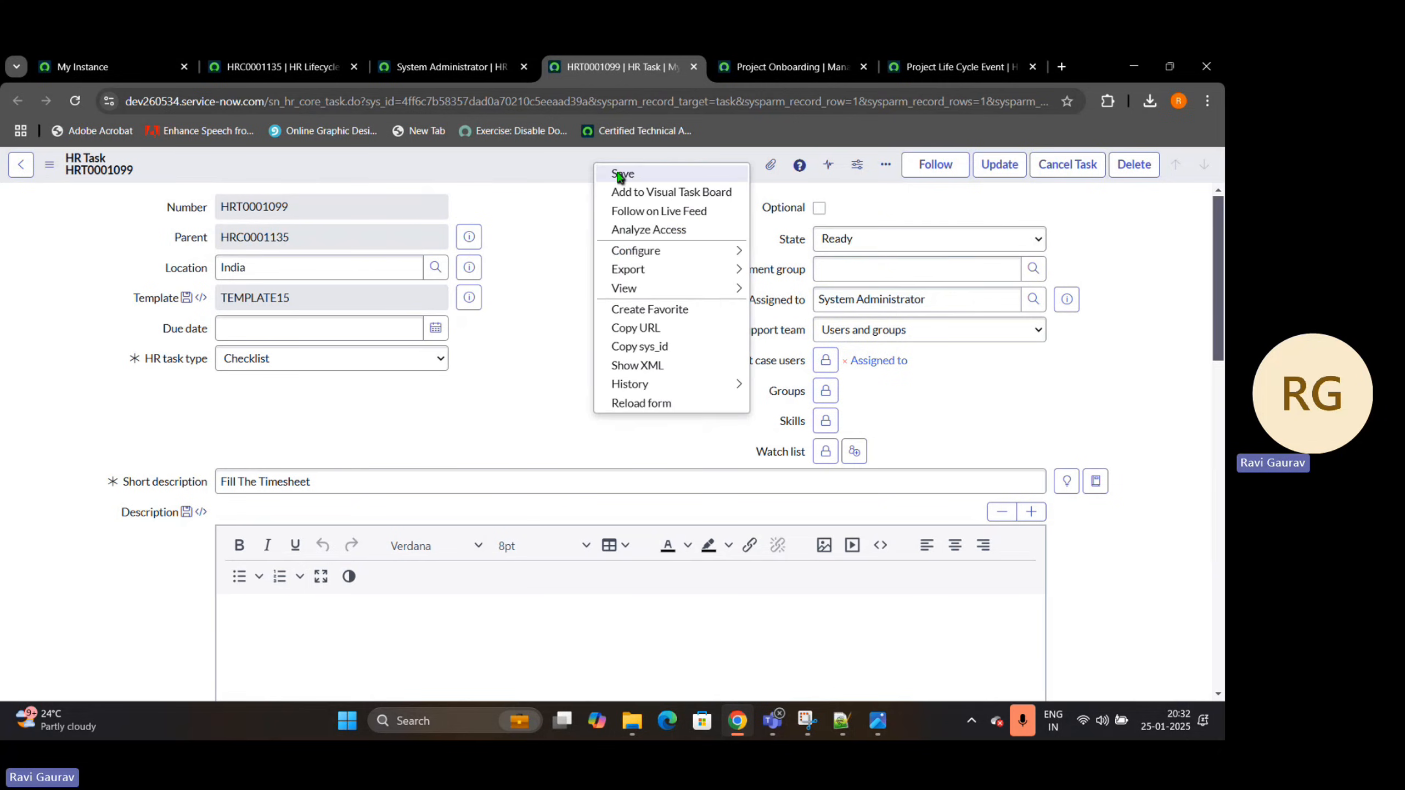
click(620, 175)
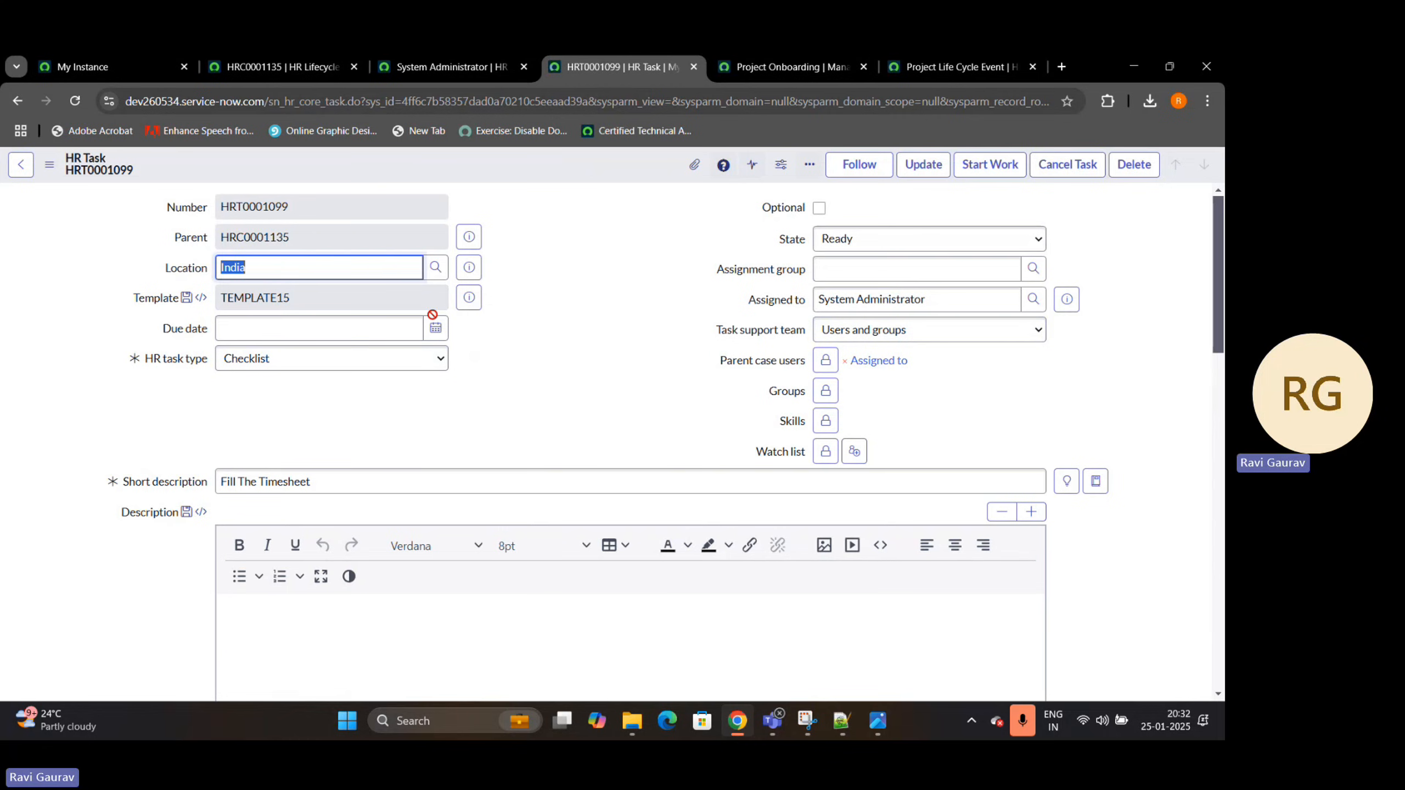
click(536, 73)
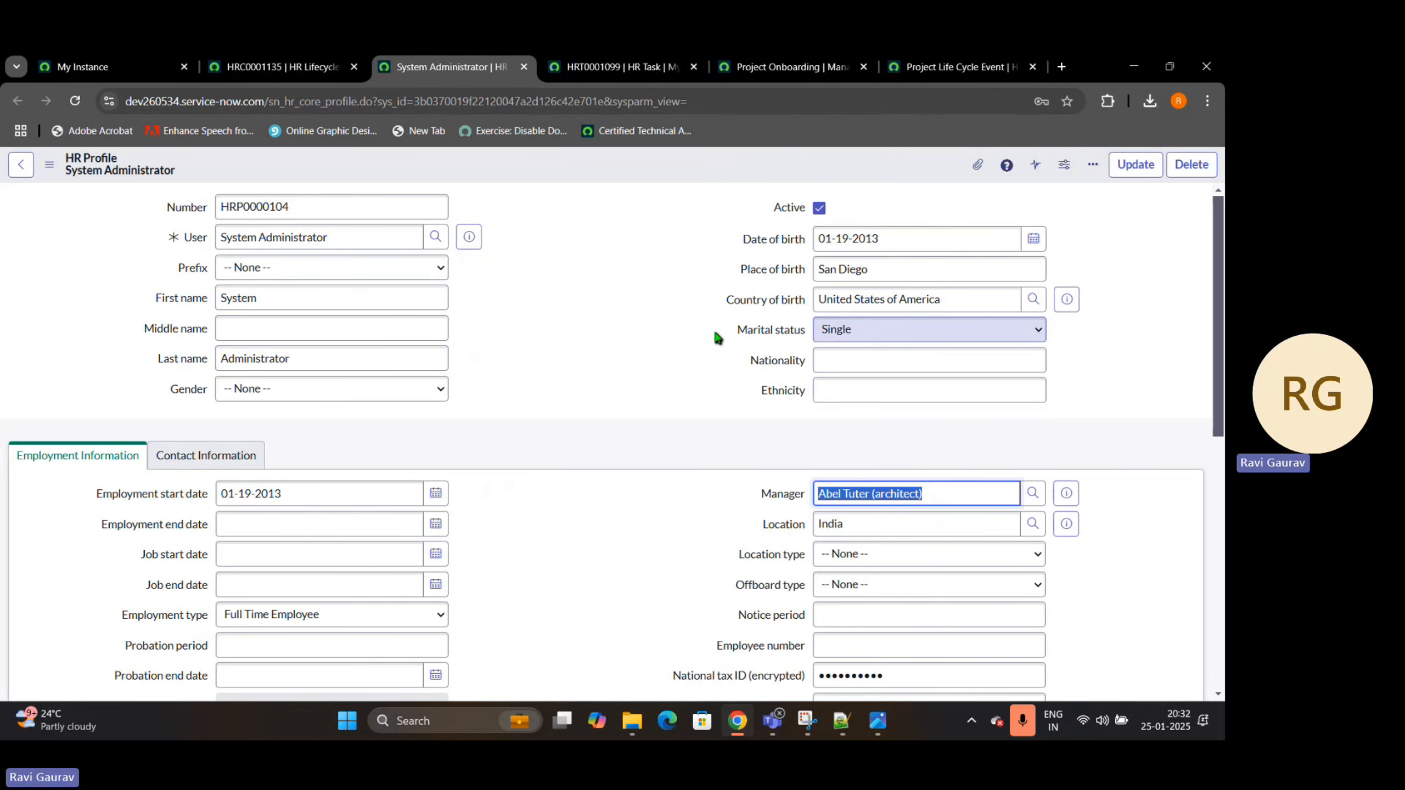
click(613, 64)
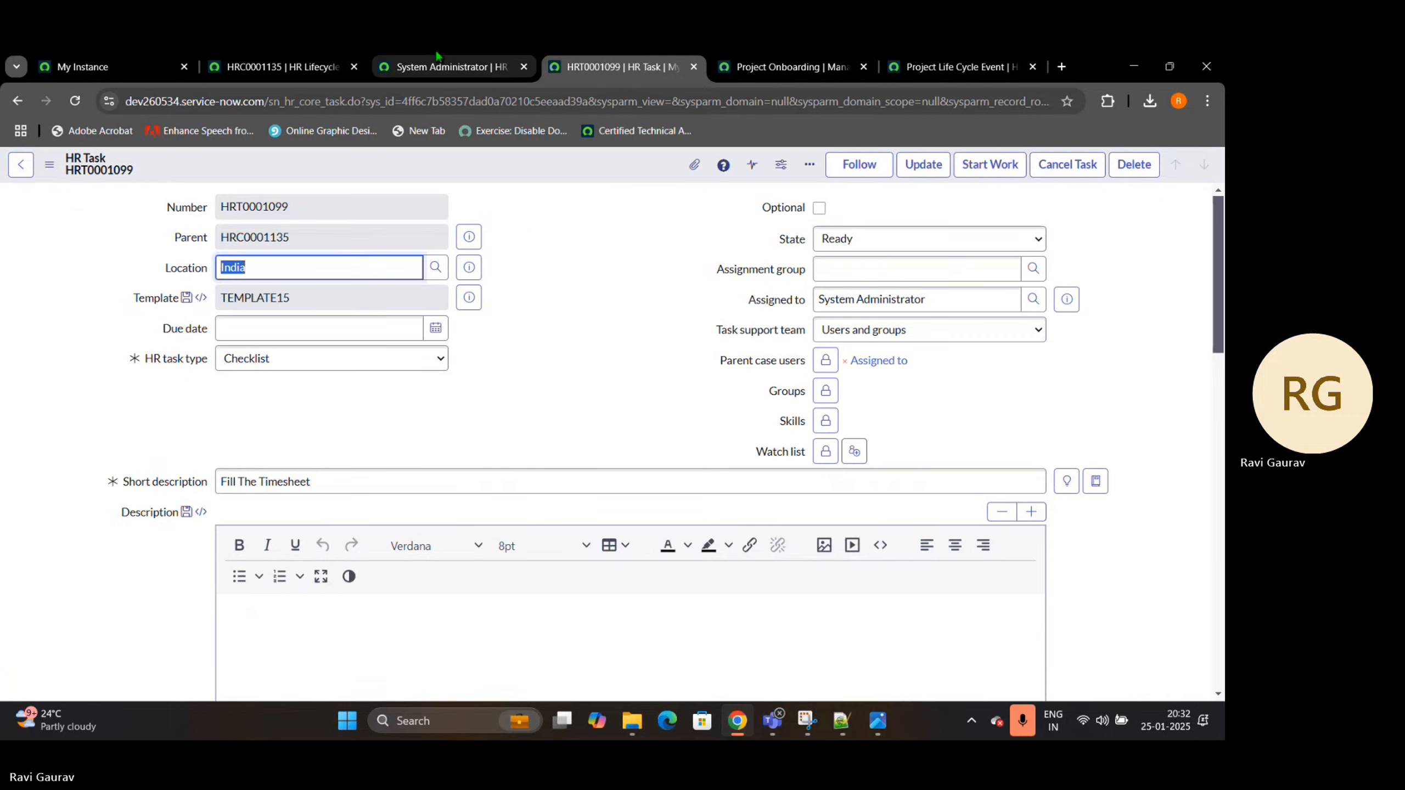
click(438, 62)
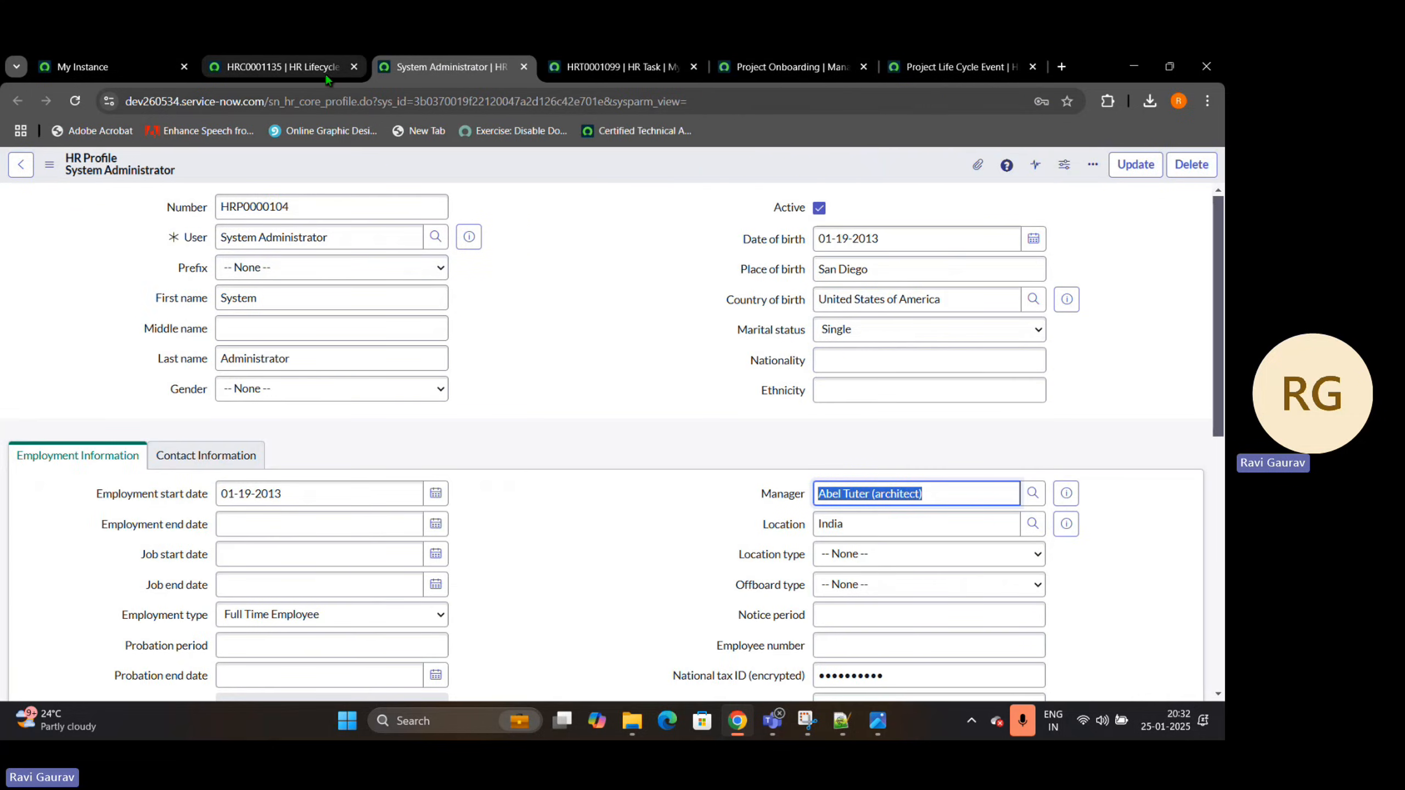
key(ctrl+Tab)
key(ctrl+Tab)
Return to the HR lifecycle case, reload it, and check its state and approval fields
click(324, 57)
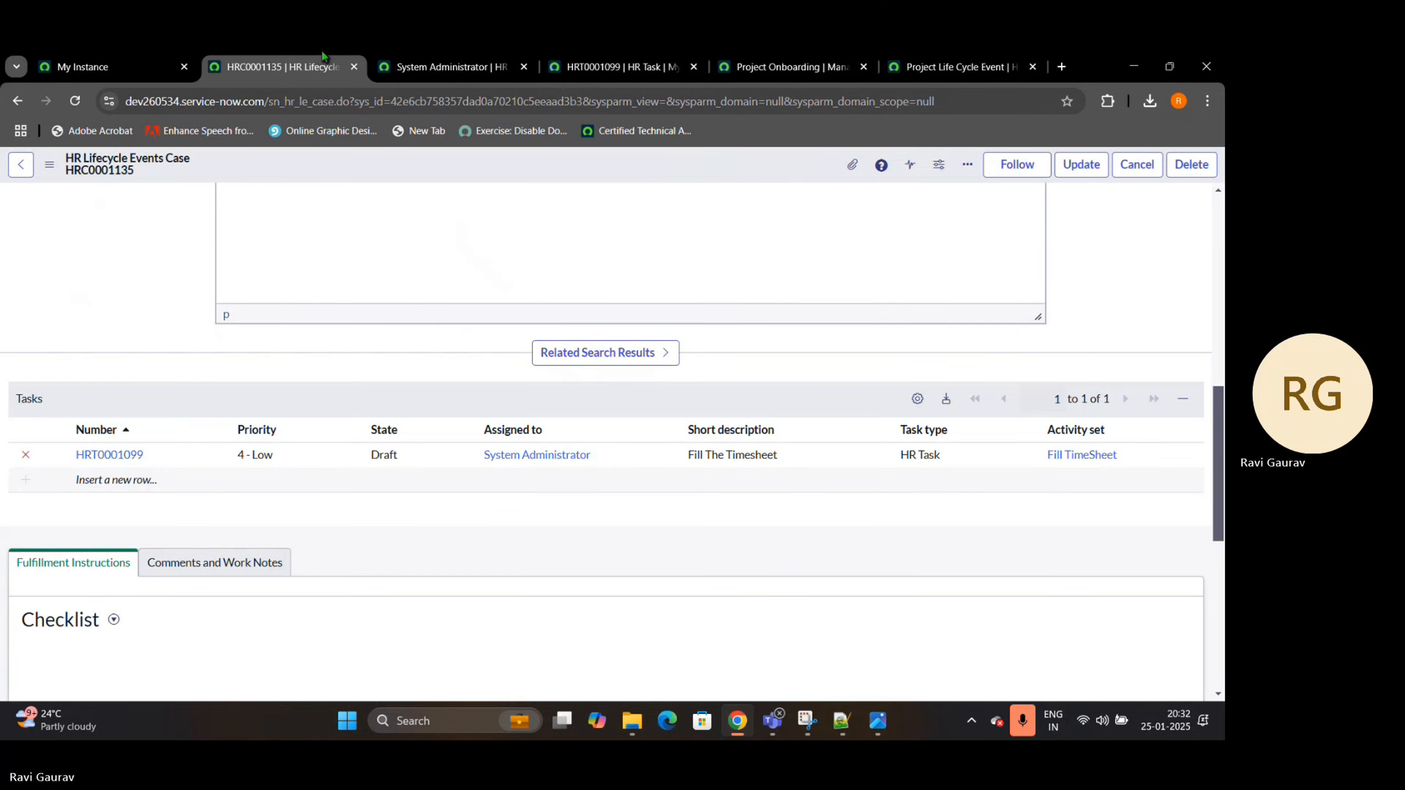
scroll(439, 274, up, 10)
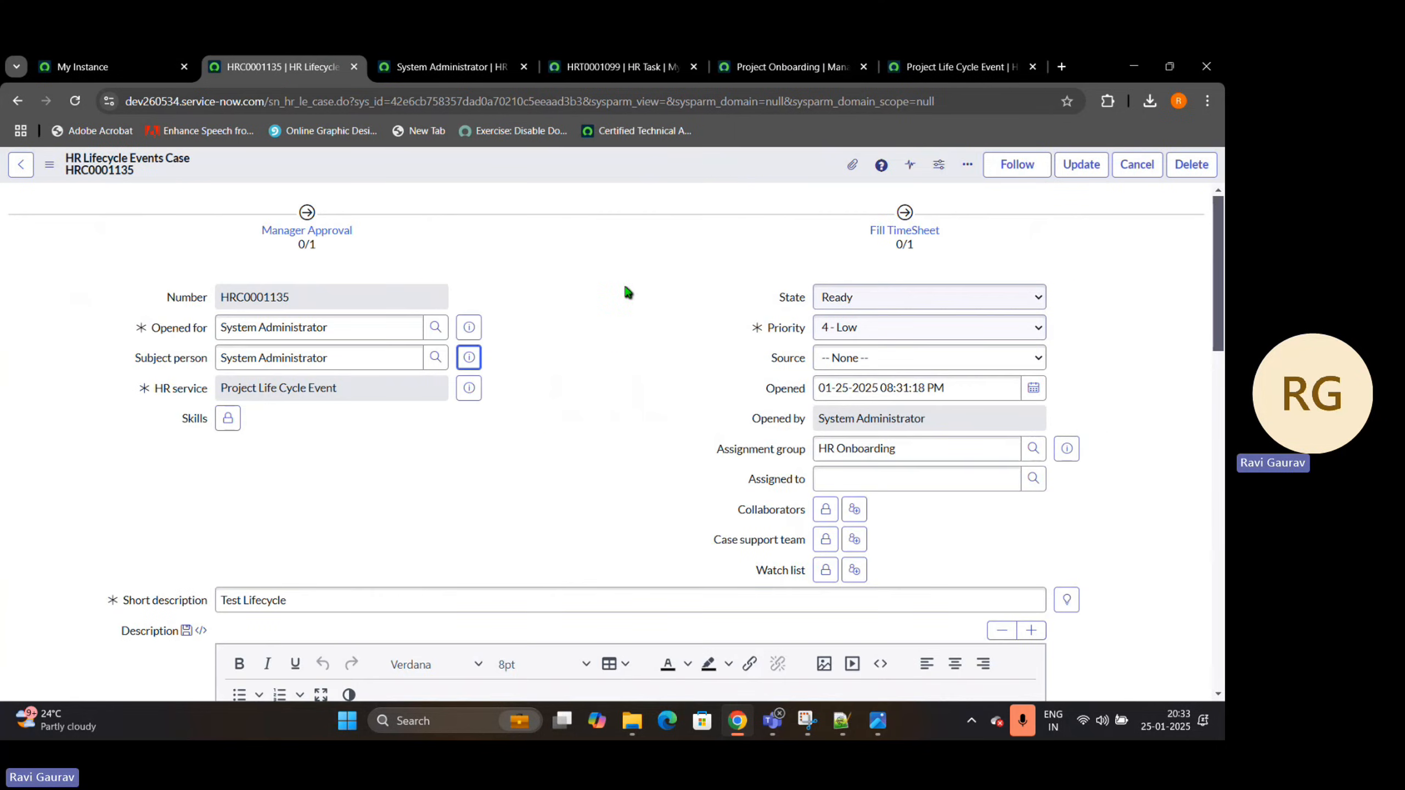
scroll(592, 284, down, 5)
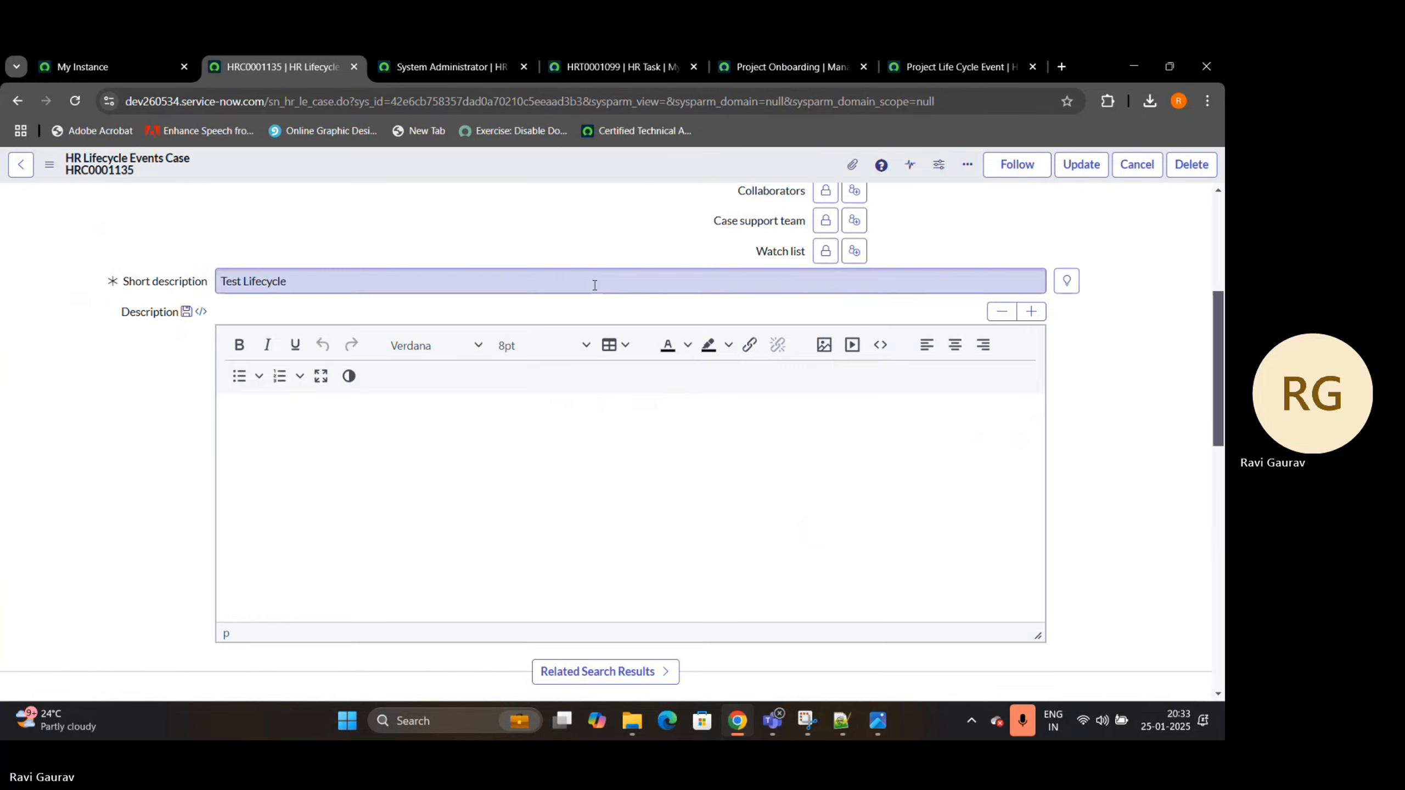
click(81, 106)
scroll(635, 235, up, 4)
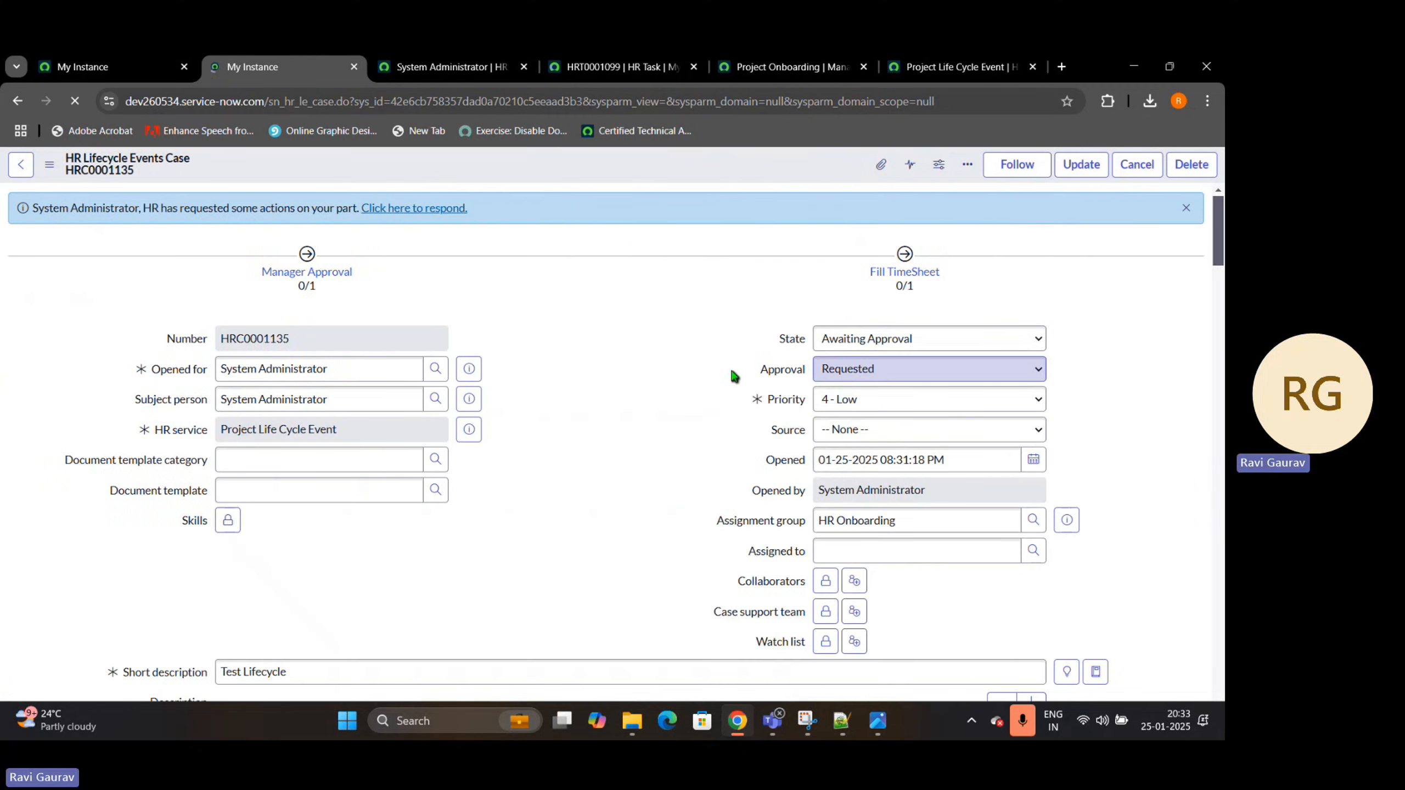
drag(751, 373, 815, 374)
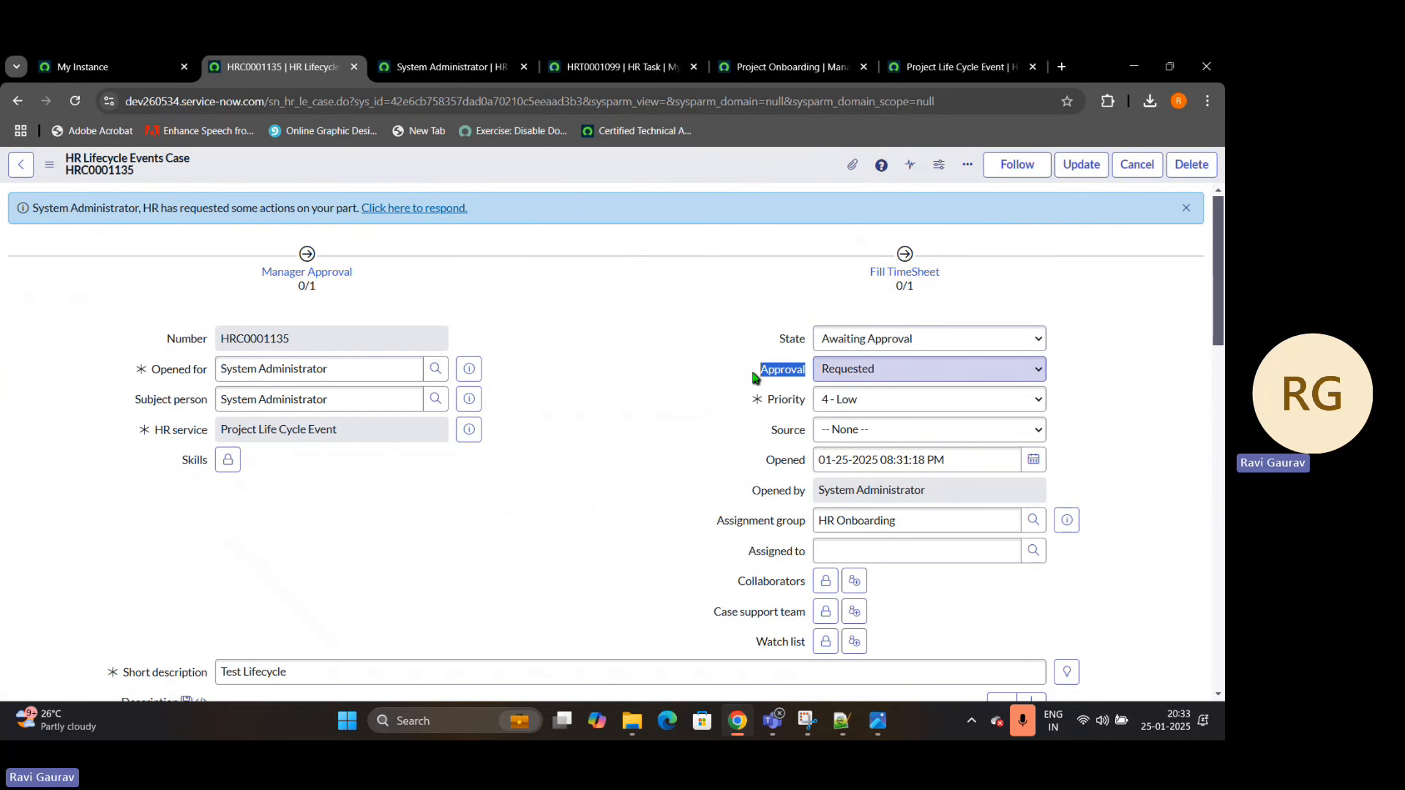
Examine the case's Lifecycle Approvals for the approver and compare it with the case's subject person
scroll(605, 376, down, 15)
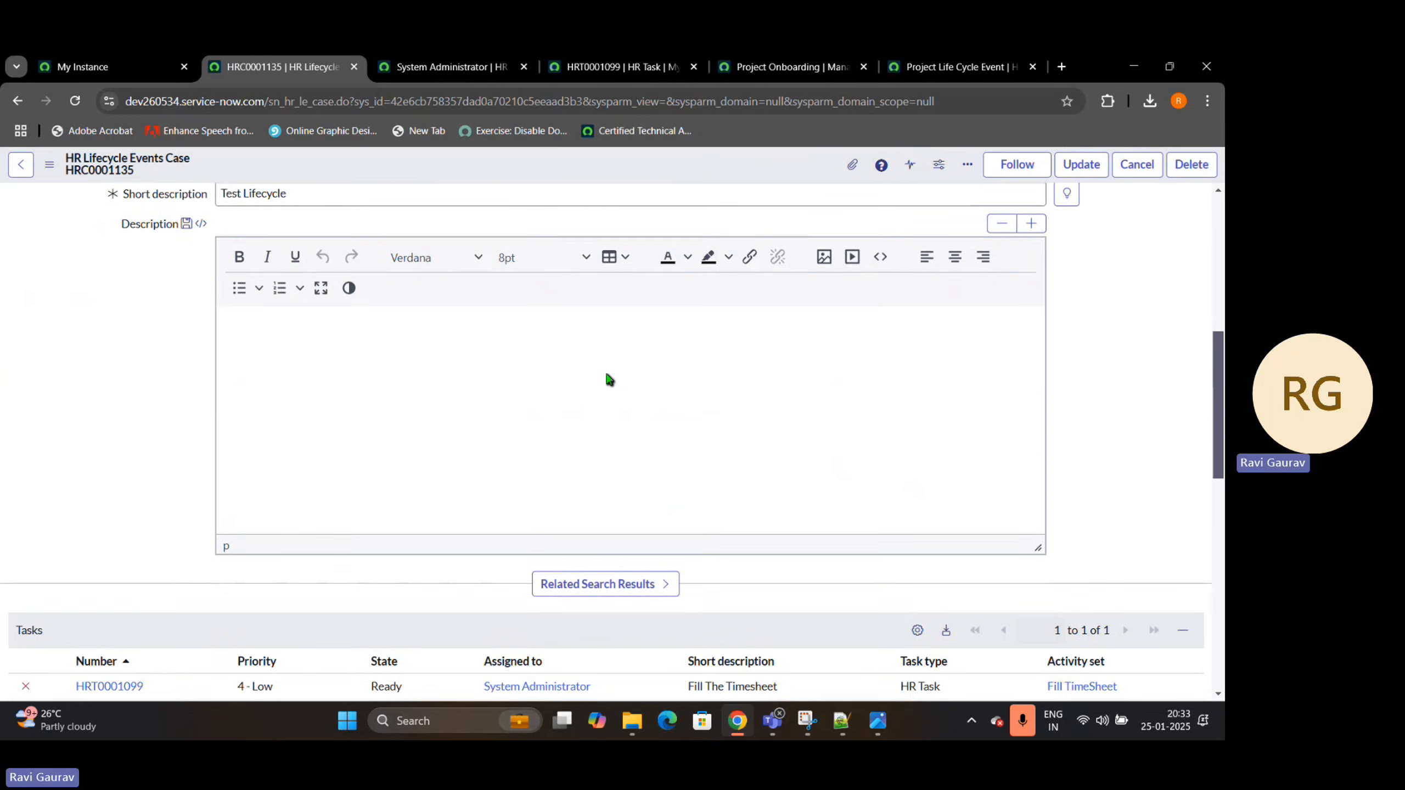
click(534, 435)
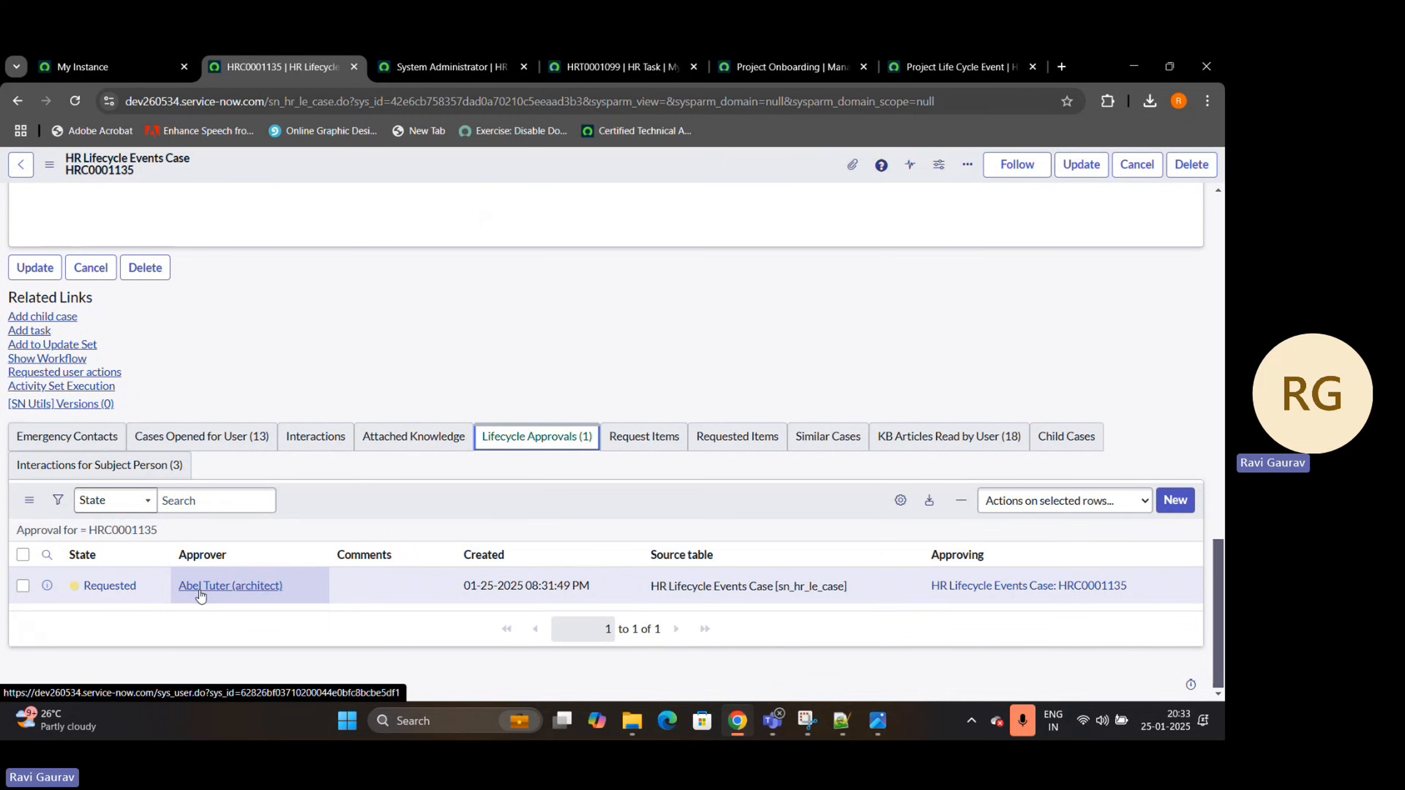
scroll(342, 333, up, 15)
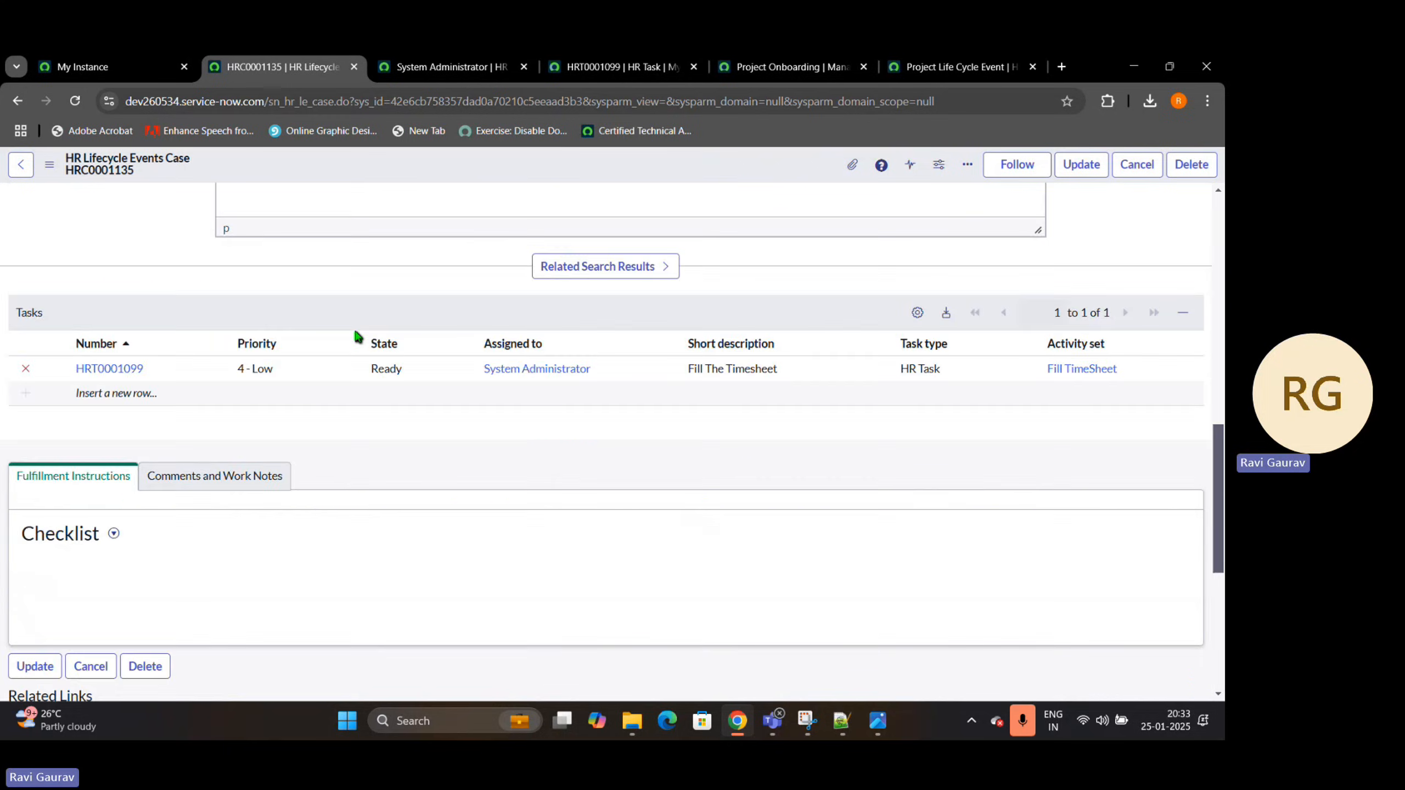
drag(339, 403, 191, 400)
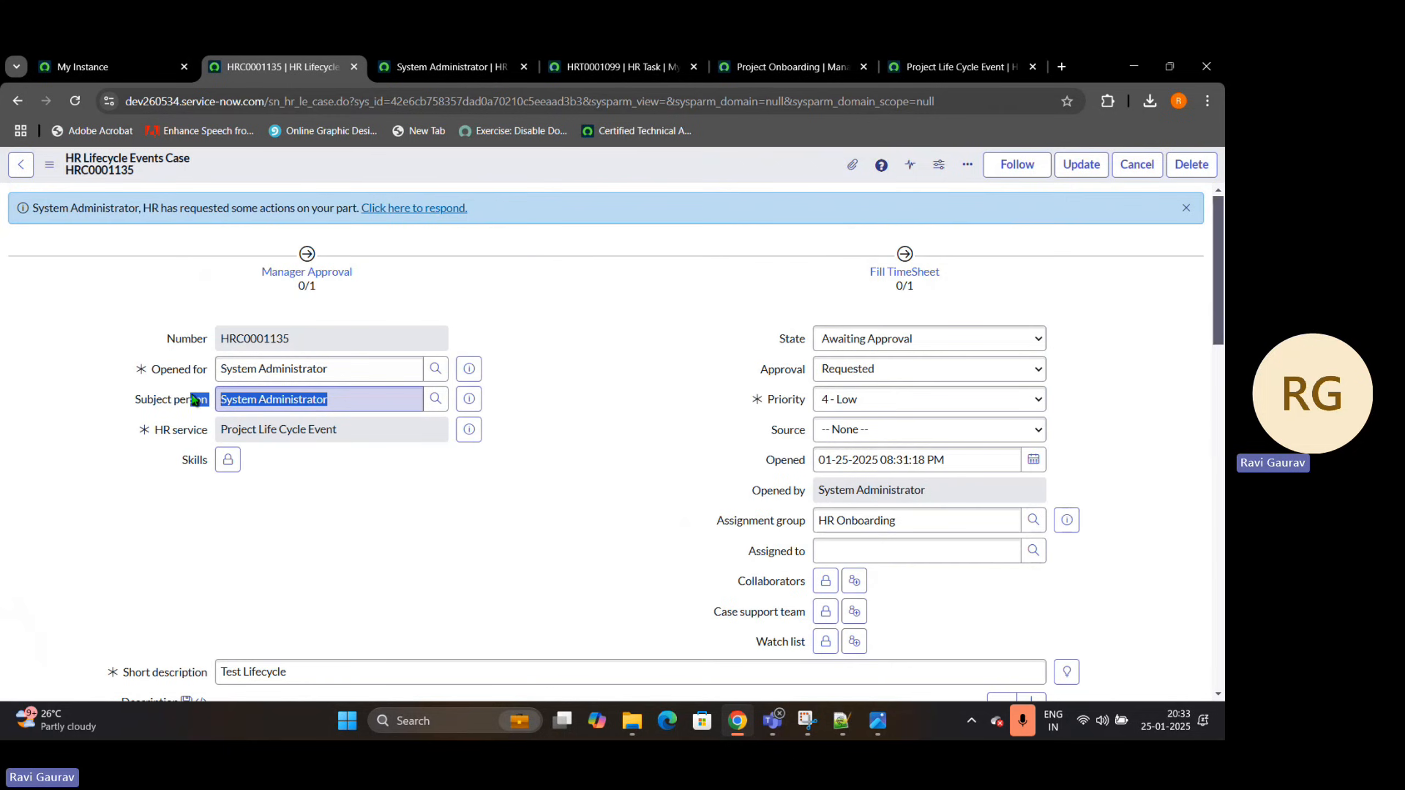
scroll(105, 468, down, 12)
scroll(167, 574, down, 4)
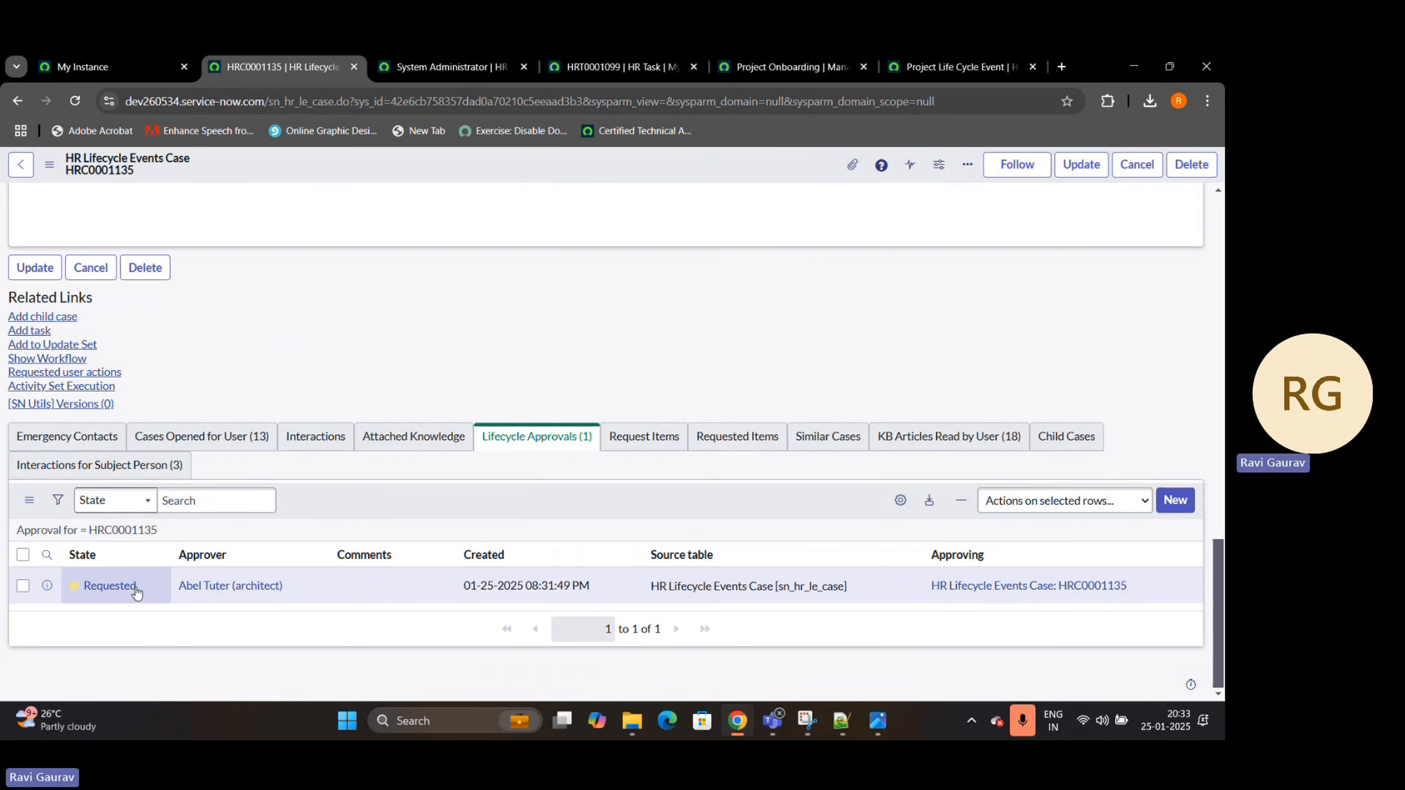
Approve the requested lifecycle approval and reload the case to check the Manager Approval activity set
right_click(133, 587)
click(161, 575)
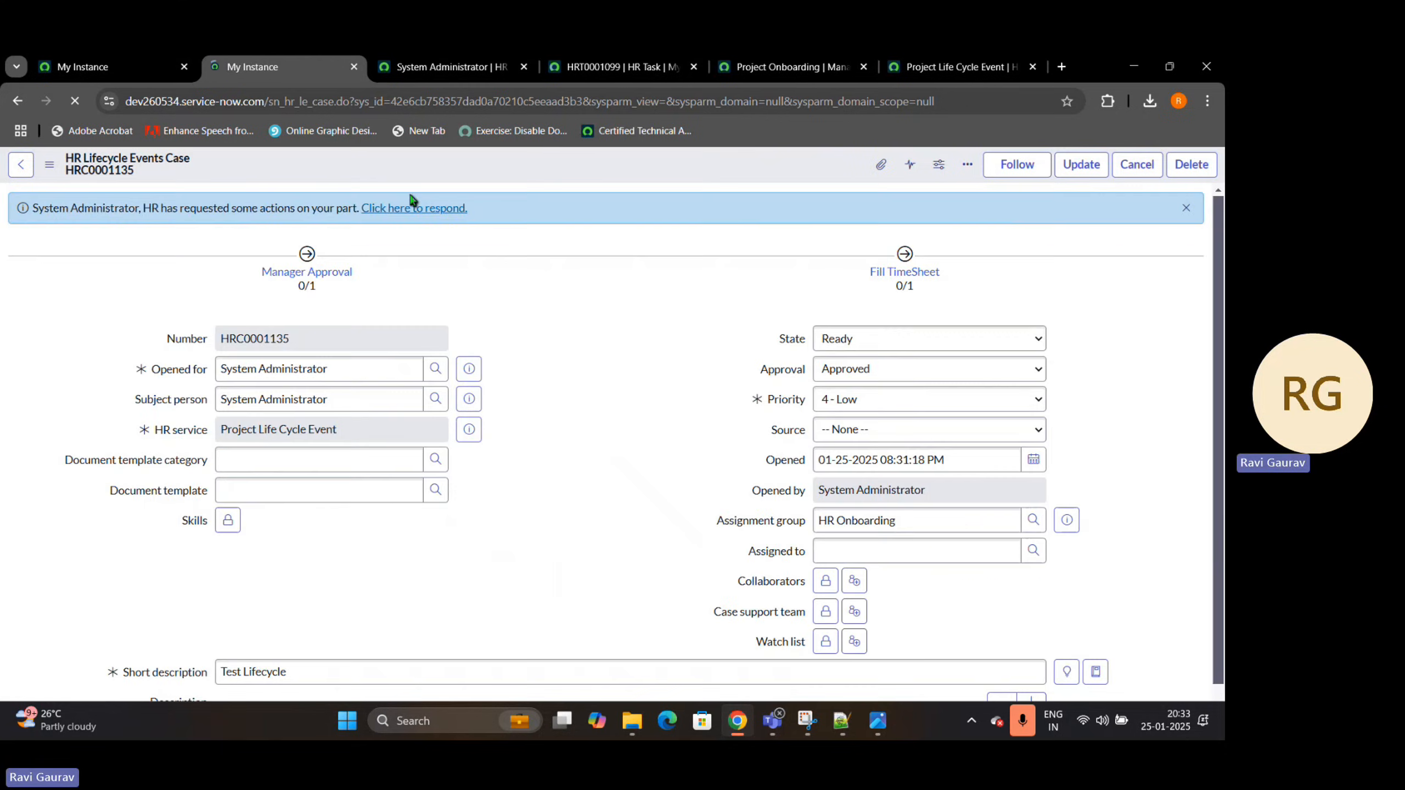
click(75, 102)
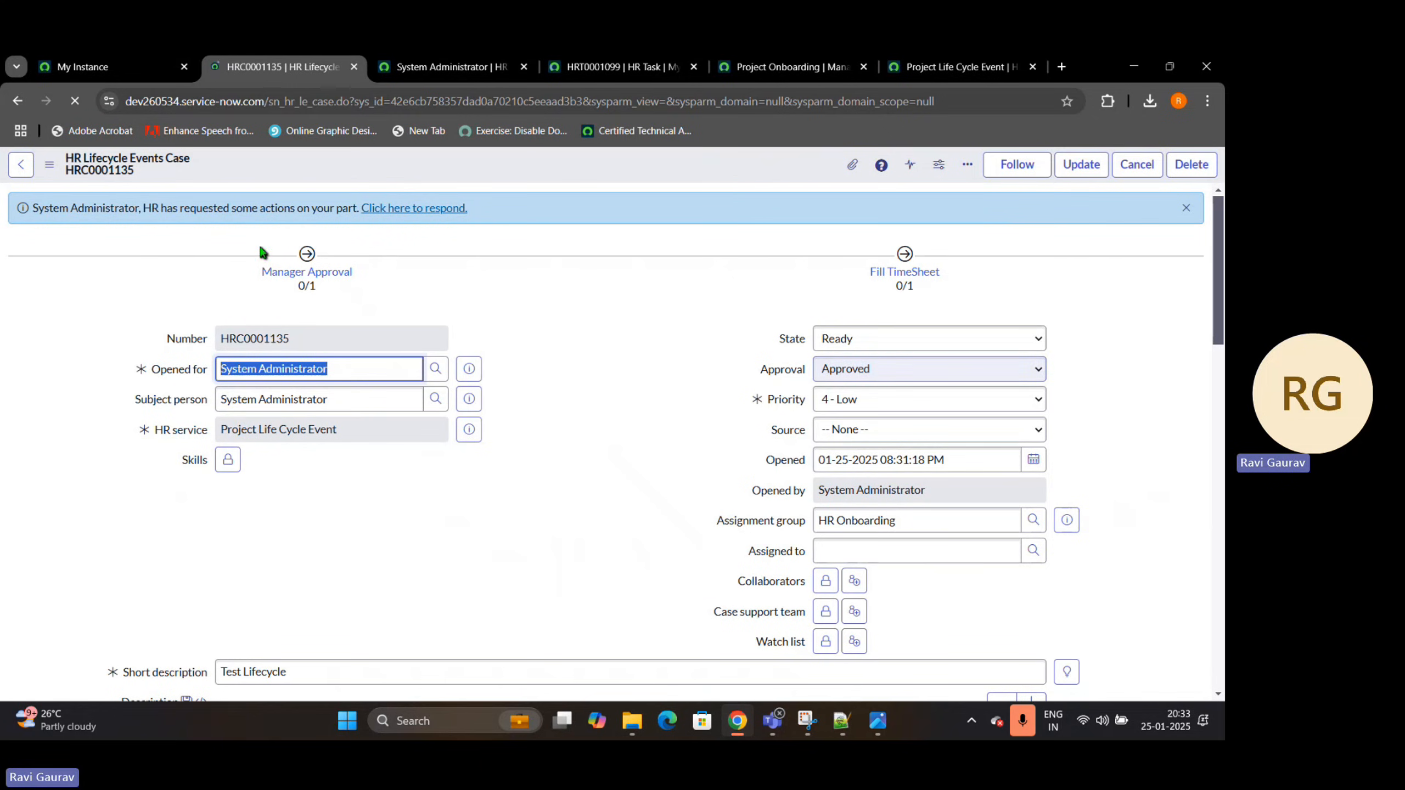
drag(289, 278, 342, 284)
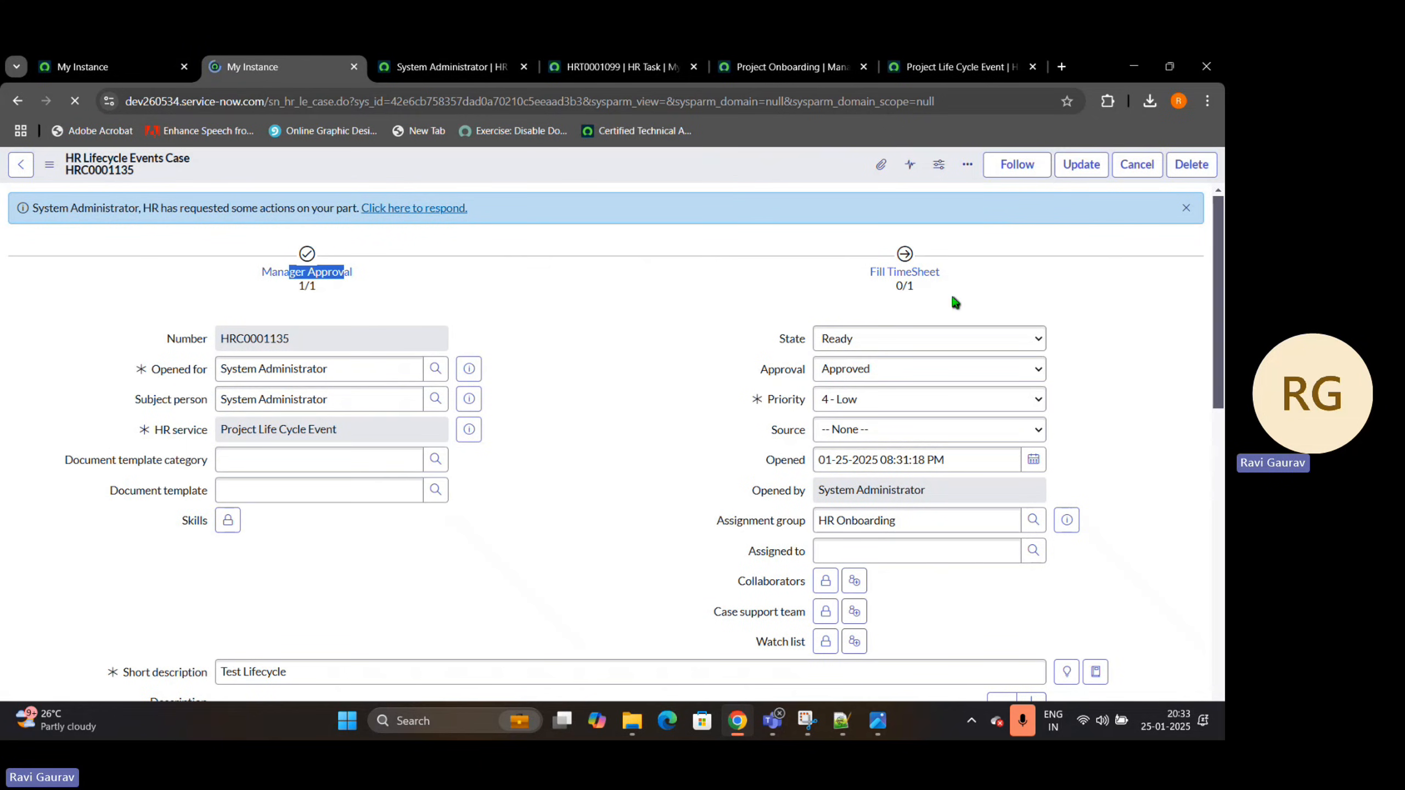
Review the Fill TimeSheet activity set's activity status and go back to the case's task list
click(894, 273)
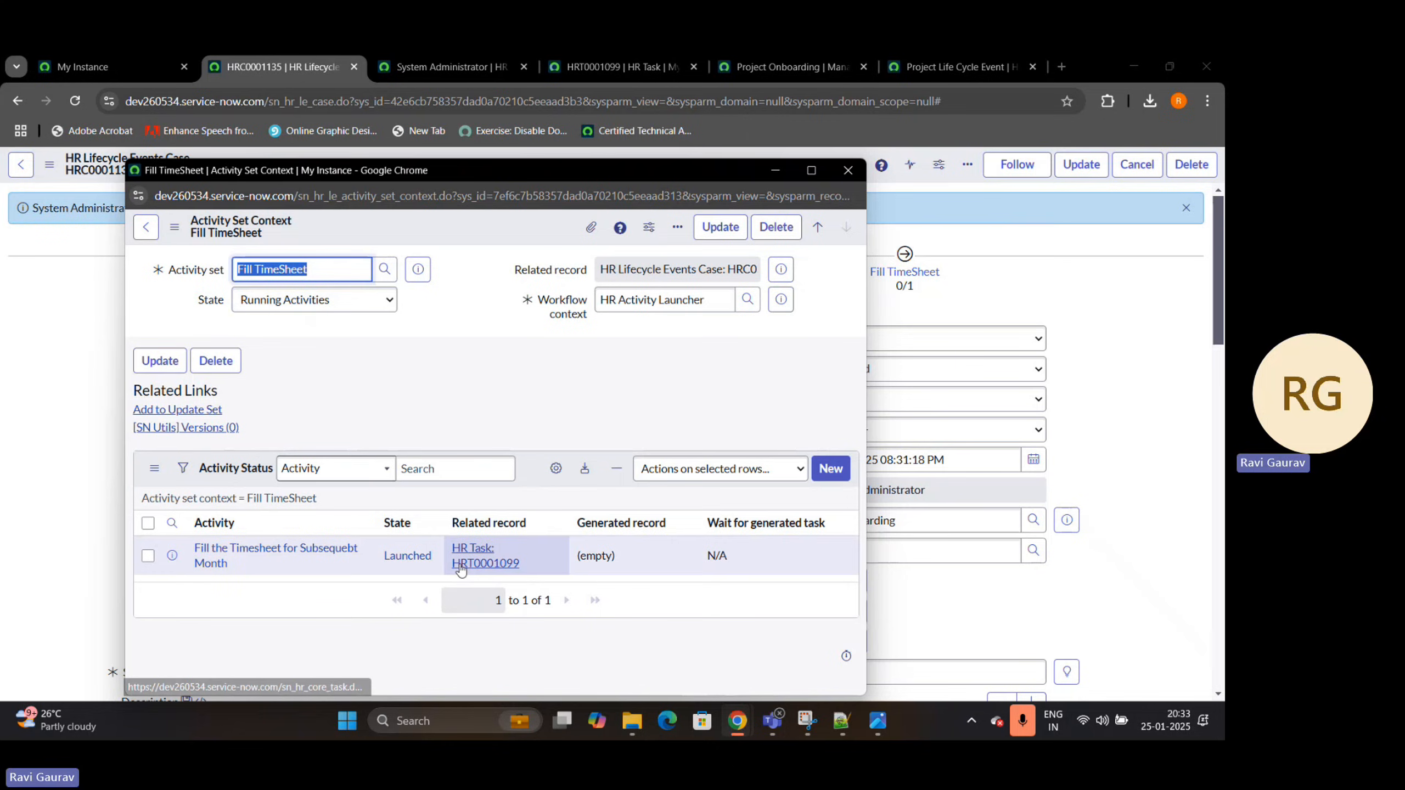
click(877, 202)
scroll(571, 357, down, 15)
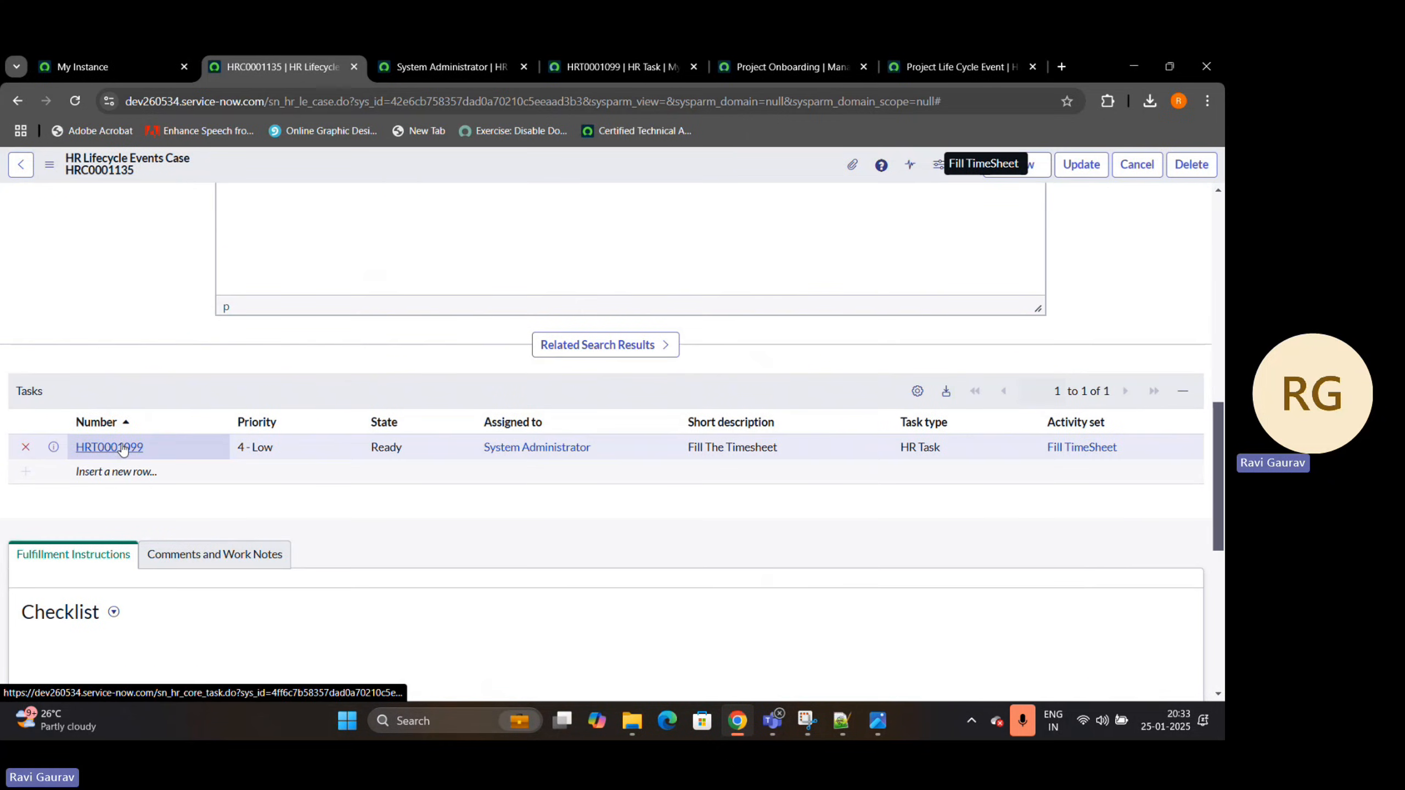
Open the case's Fill The Timesheet task in its own browser tab and start work on it
ctrl+click(123, 447)
click(361, 68)
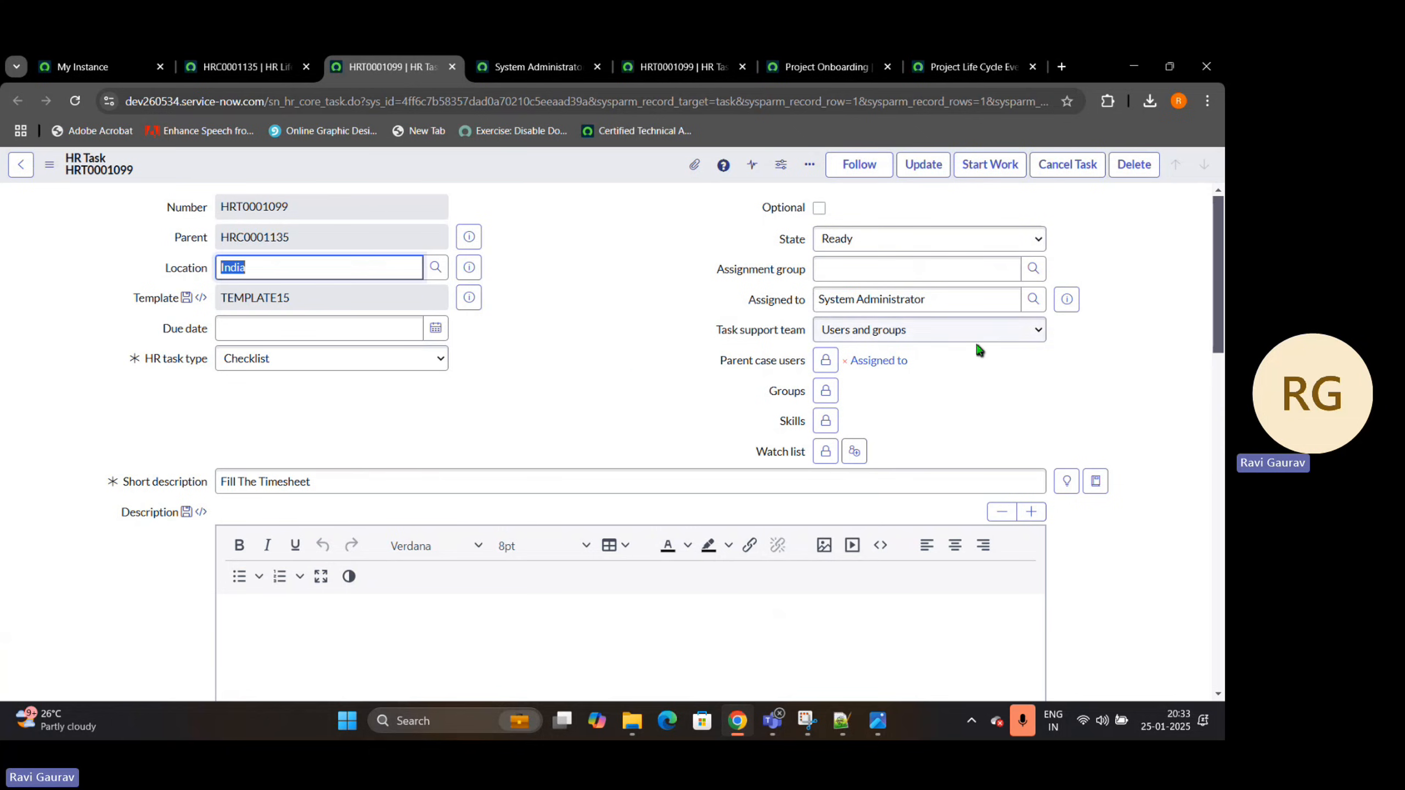
click(946, 247)
click(1001, 164)
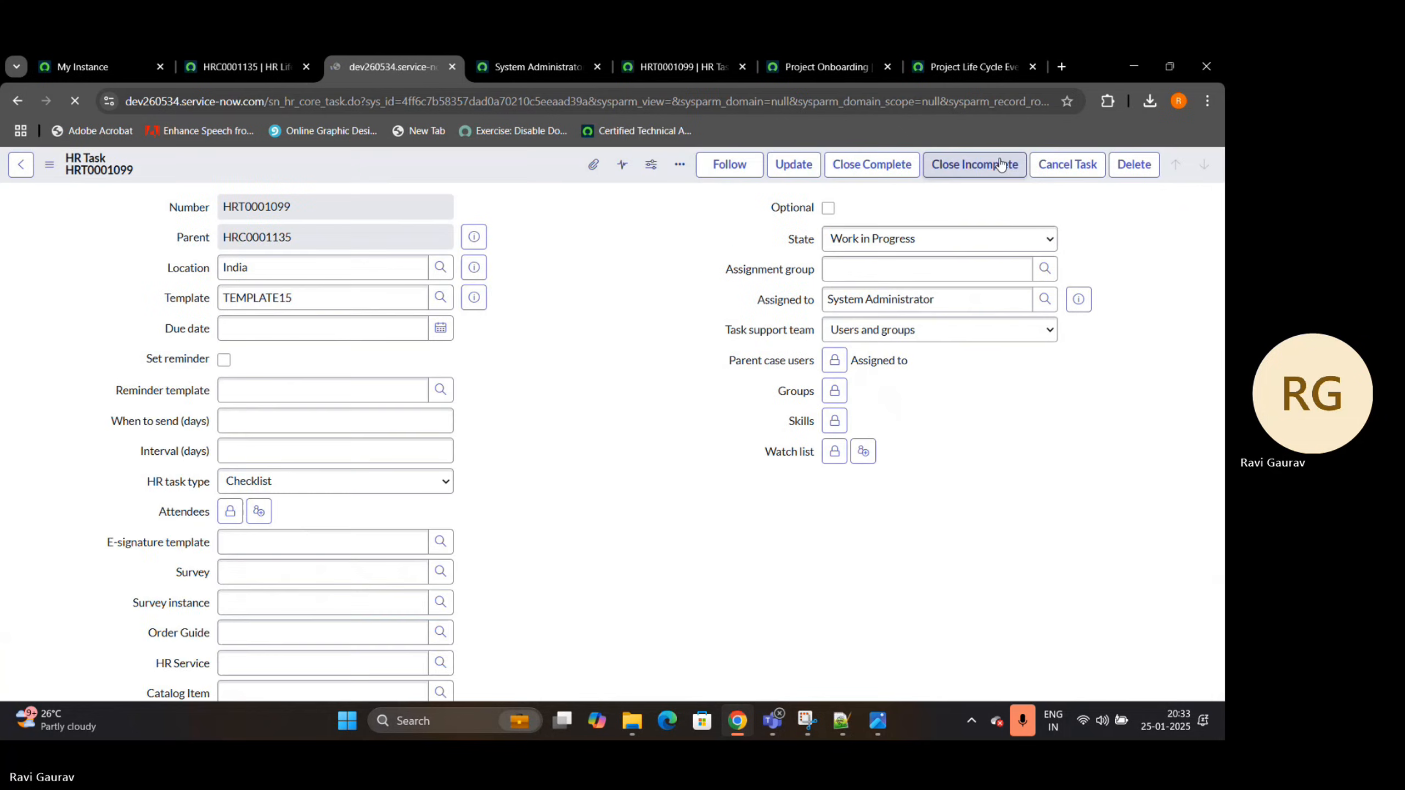
Close the Fill The Timesheet task as complete with the work note "Done"
click(886, 171)
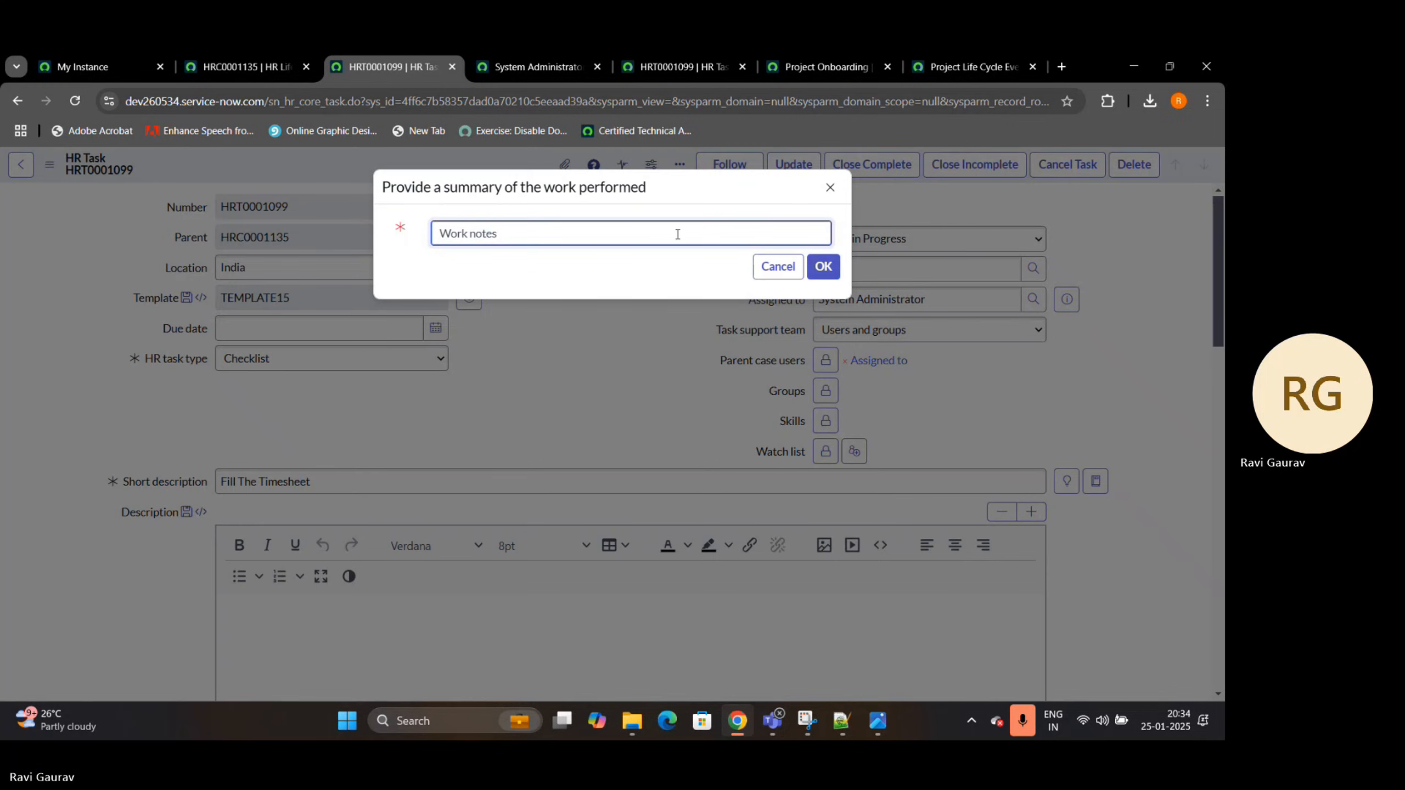
click(677, 234)
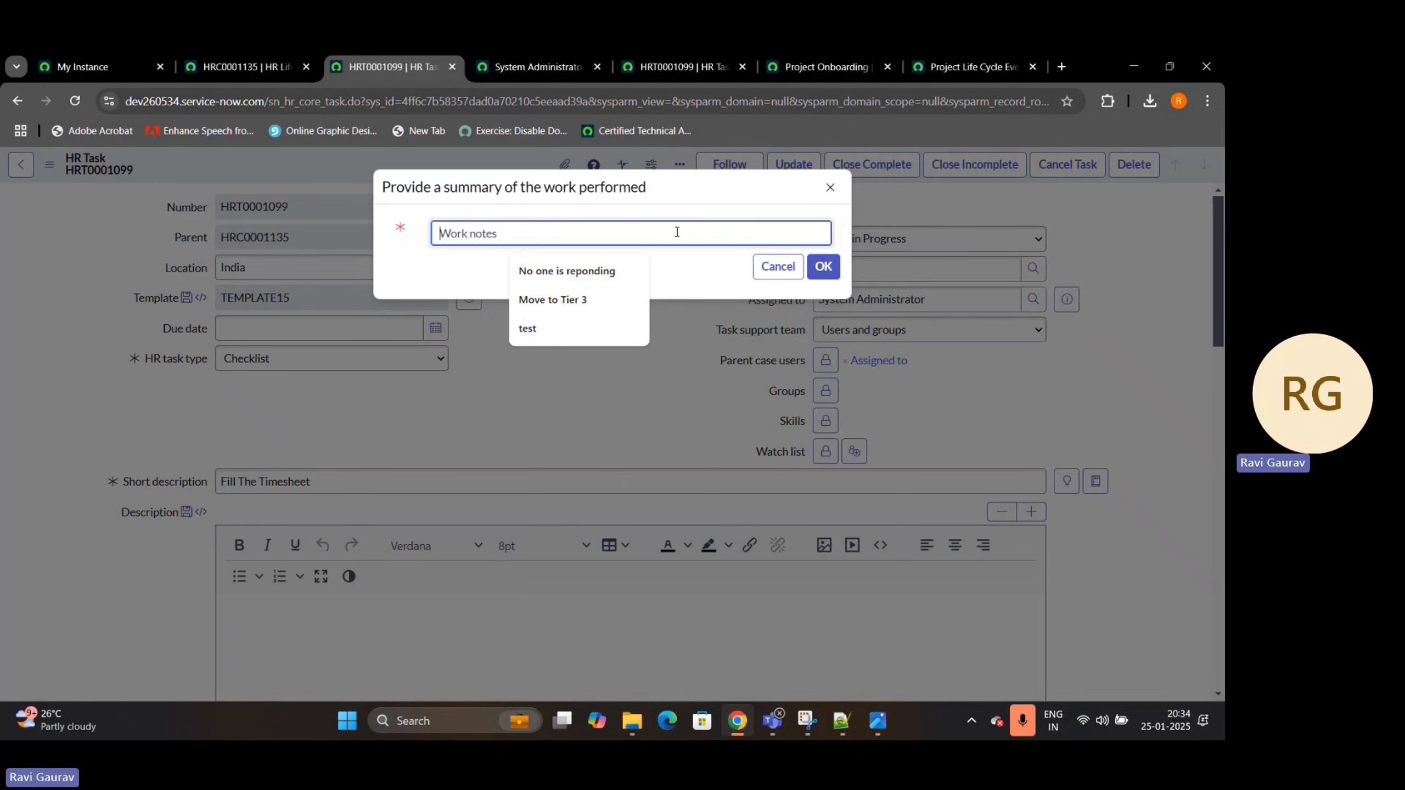
text(Done)
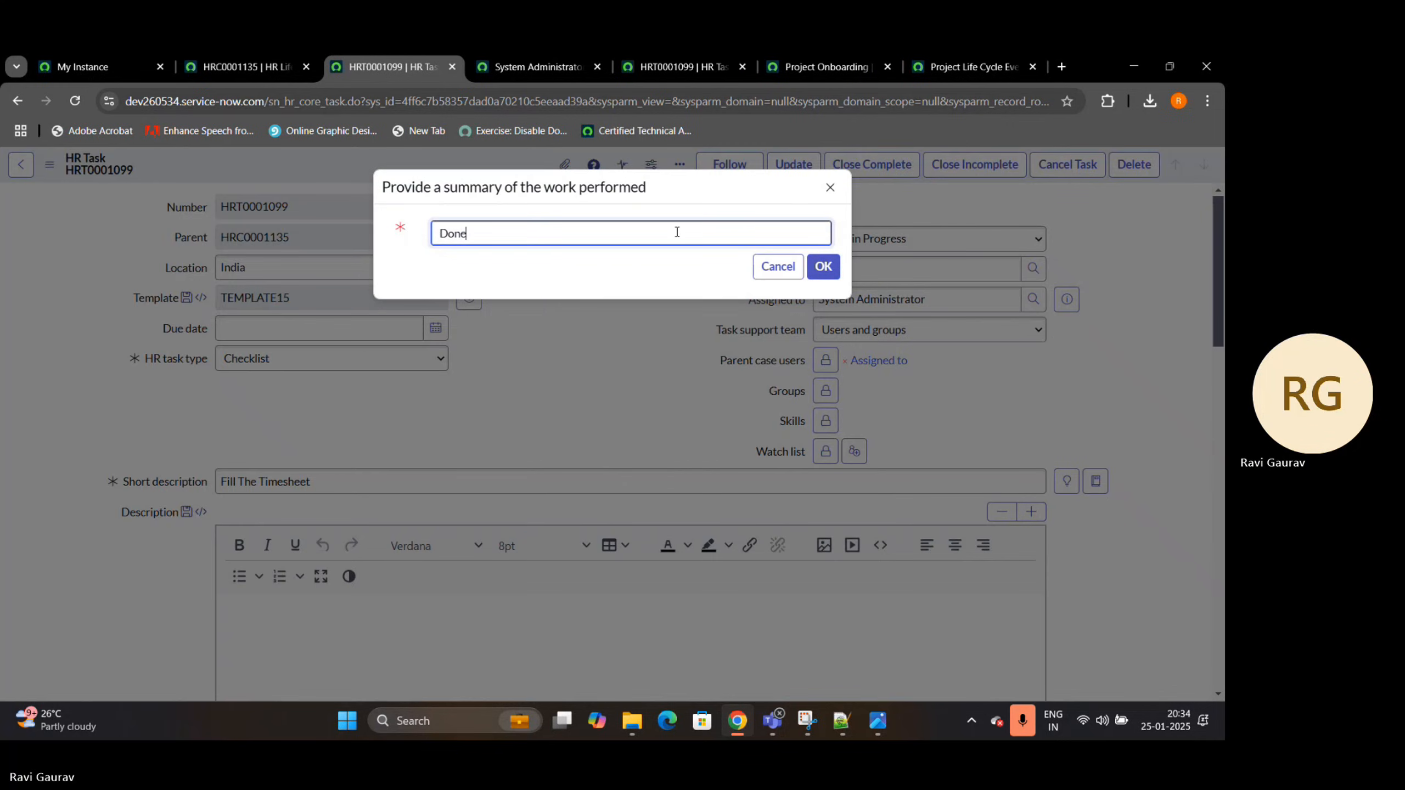
click(830, 269)
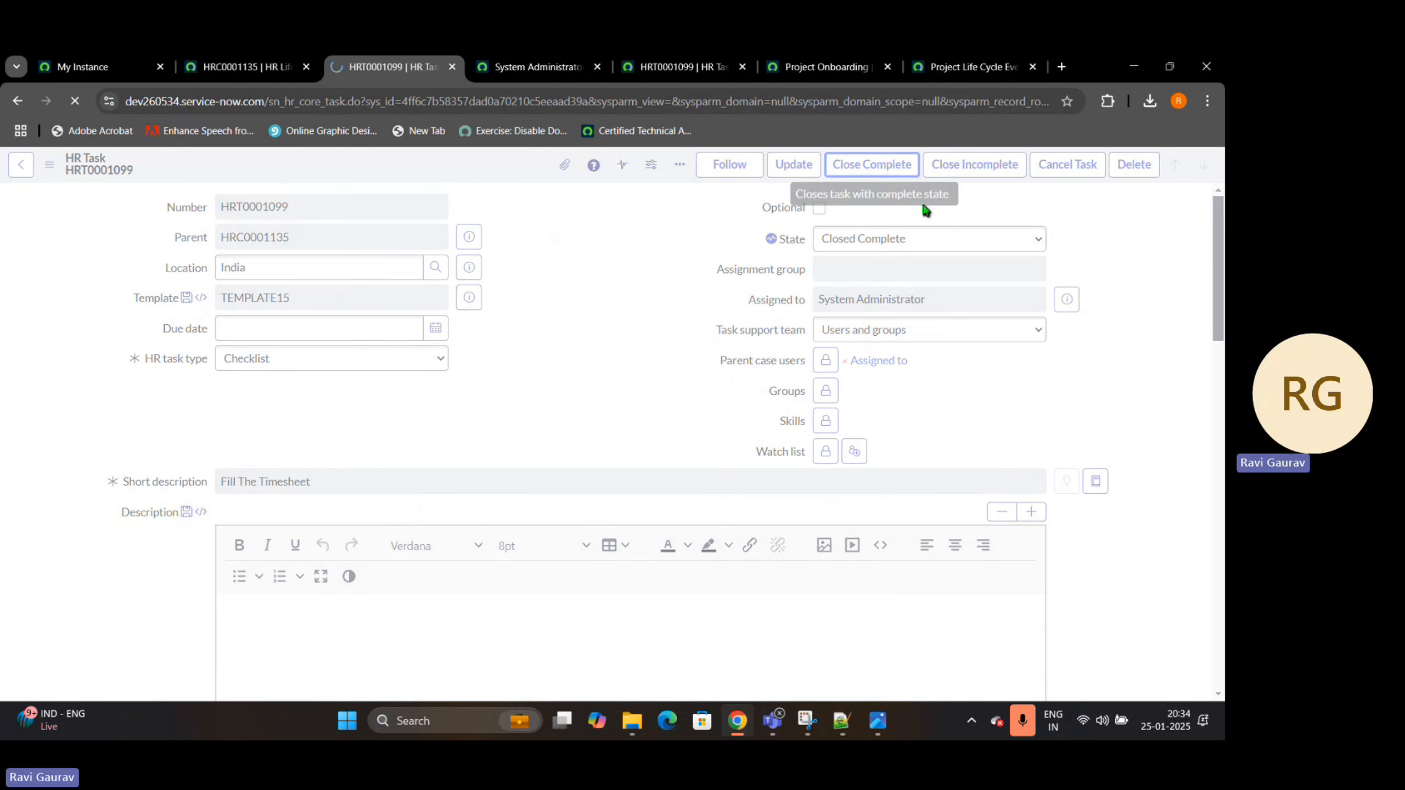
Return to the HR lifecycle case and reload it to check the Fill TimeSheet activity set's progress
click(247, 66)
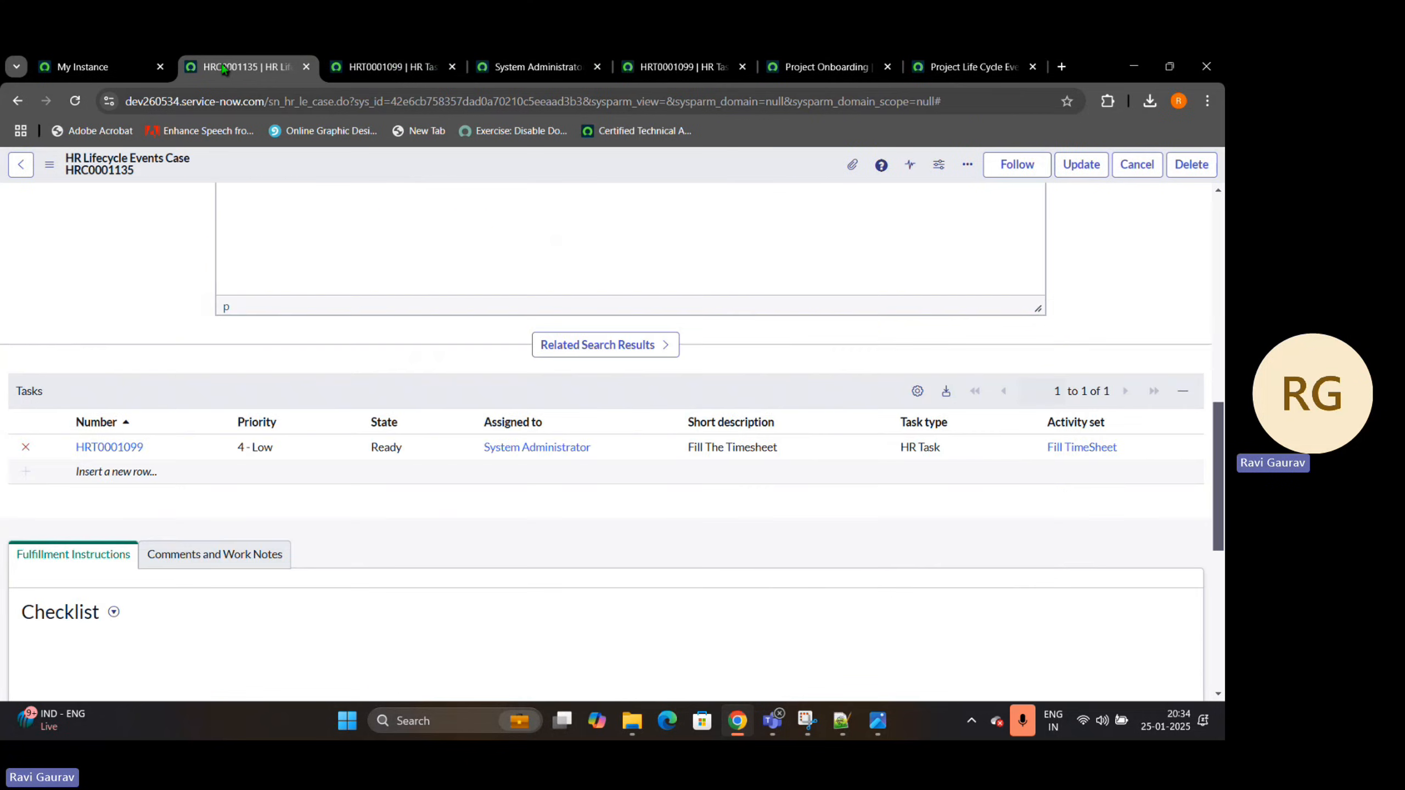
scroll(423, 299, up, 10)
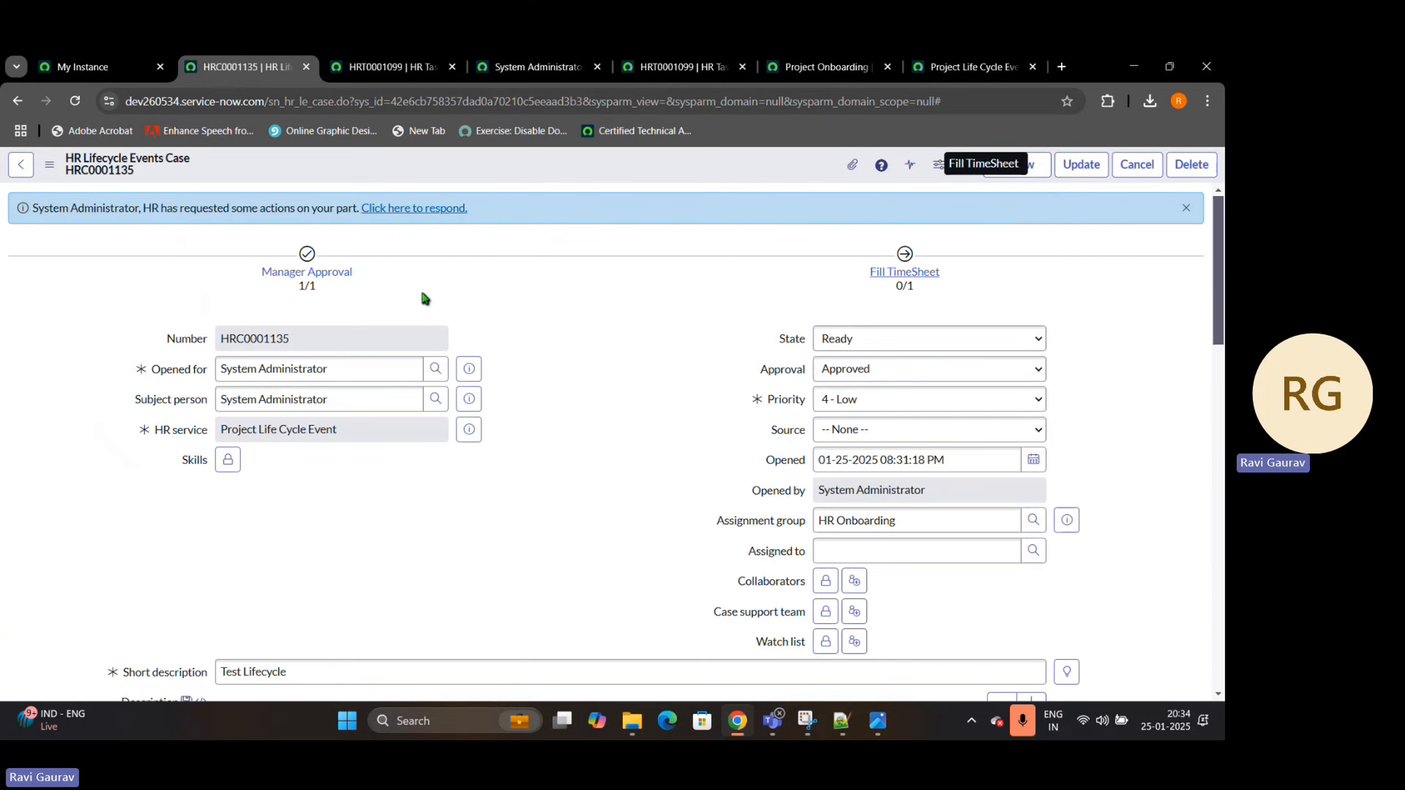
click(75, 101)
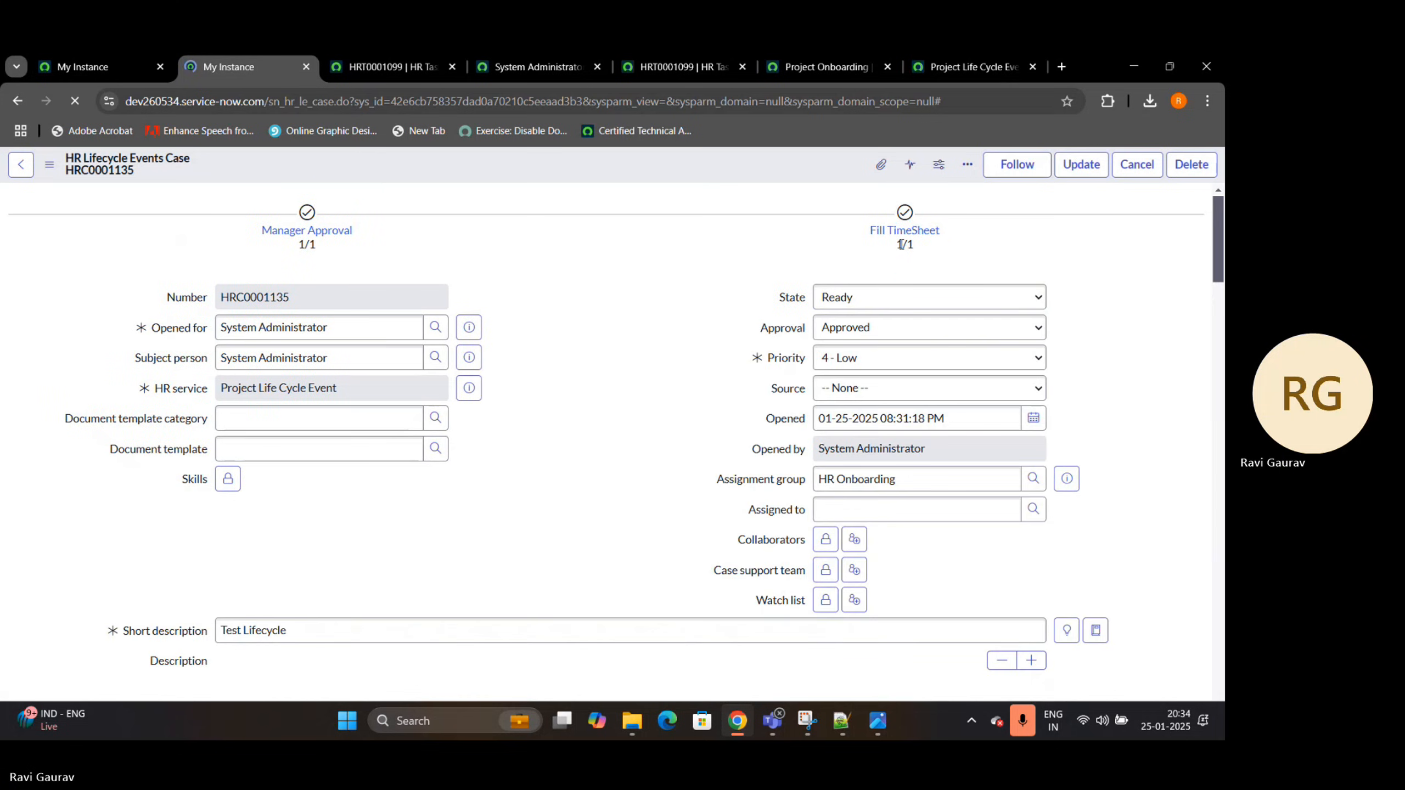
Set the HR lifecycle case's state to Closed Complete and save the record
click(909, 297)
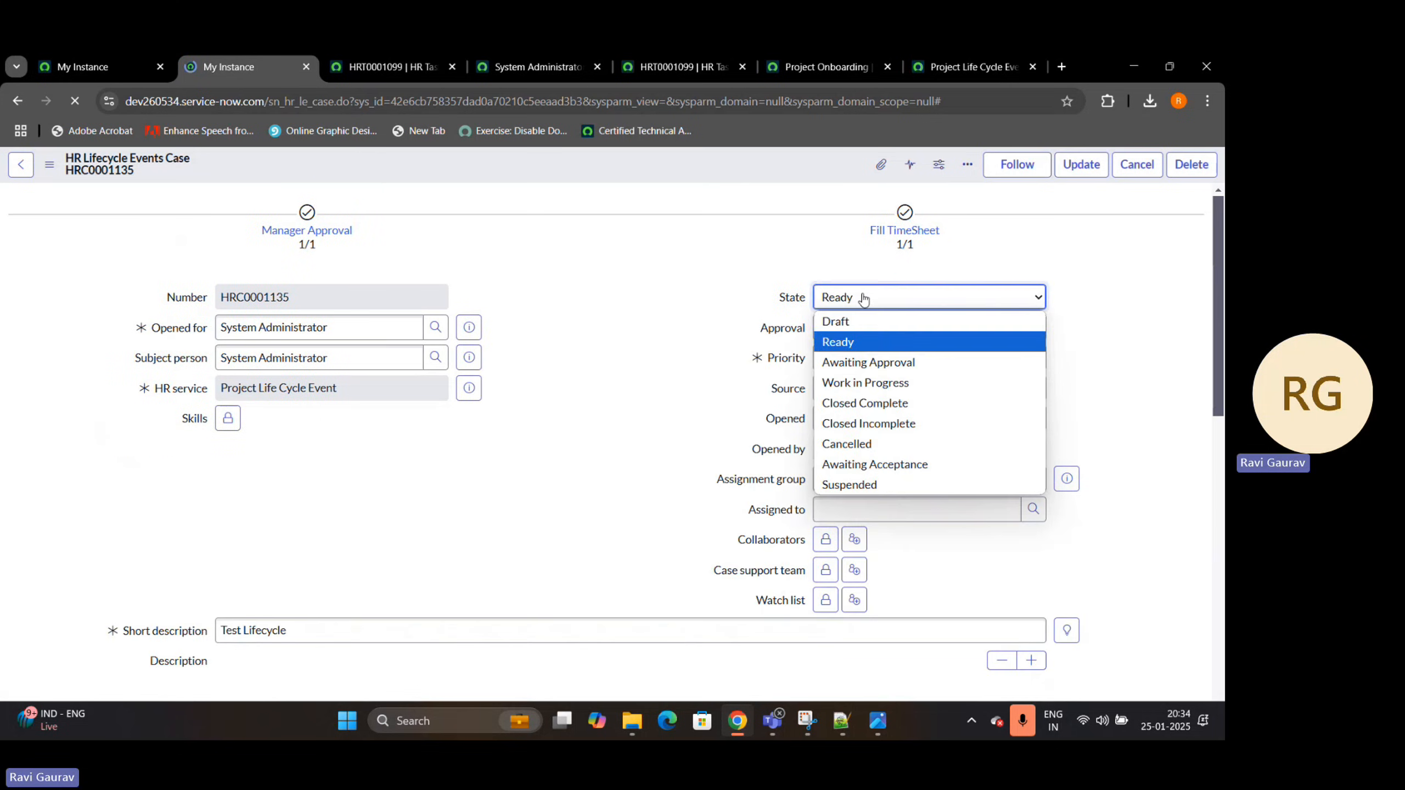
click(864, 405)
right_click(590, 160)
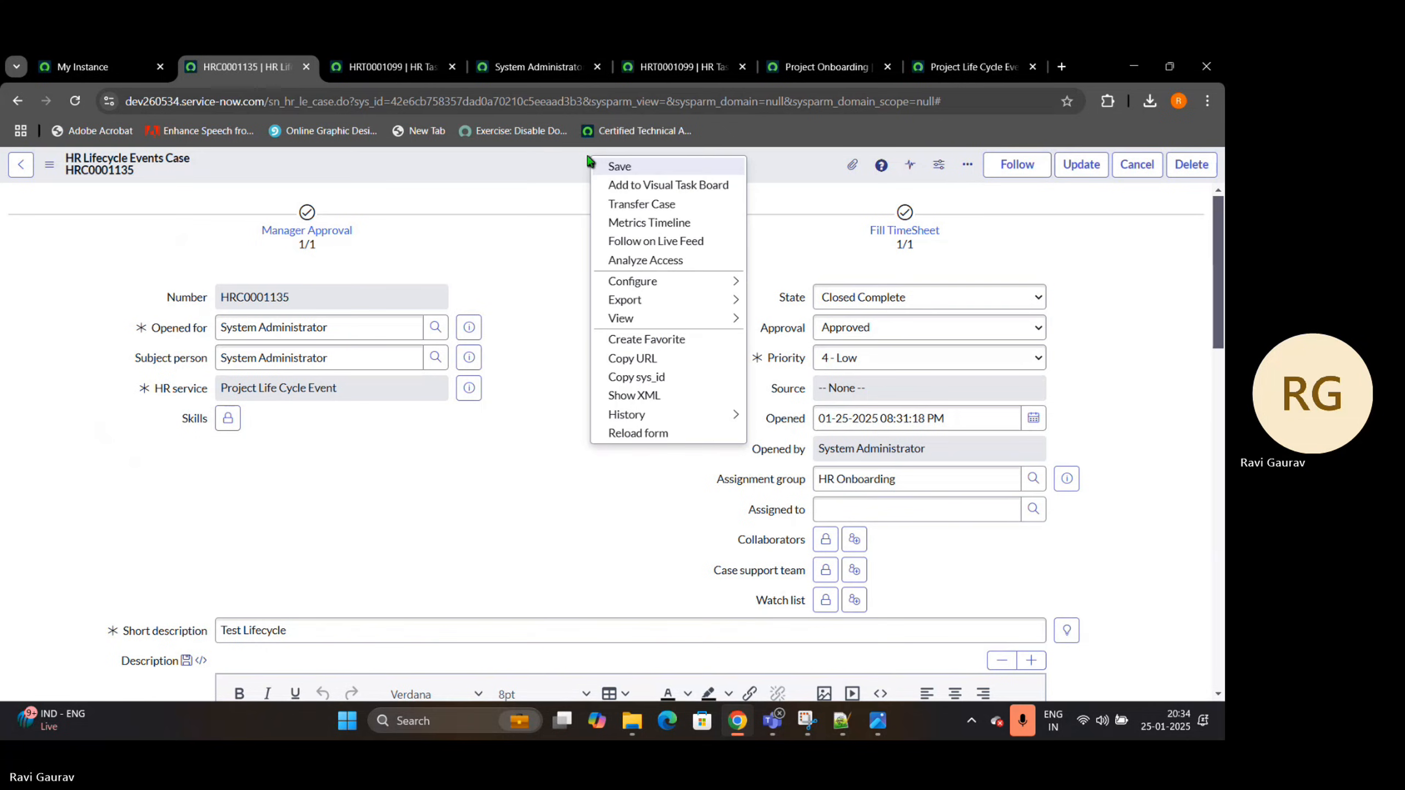
click(620, 167)
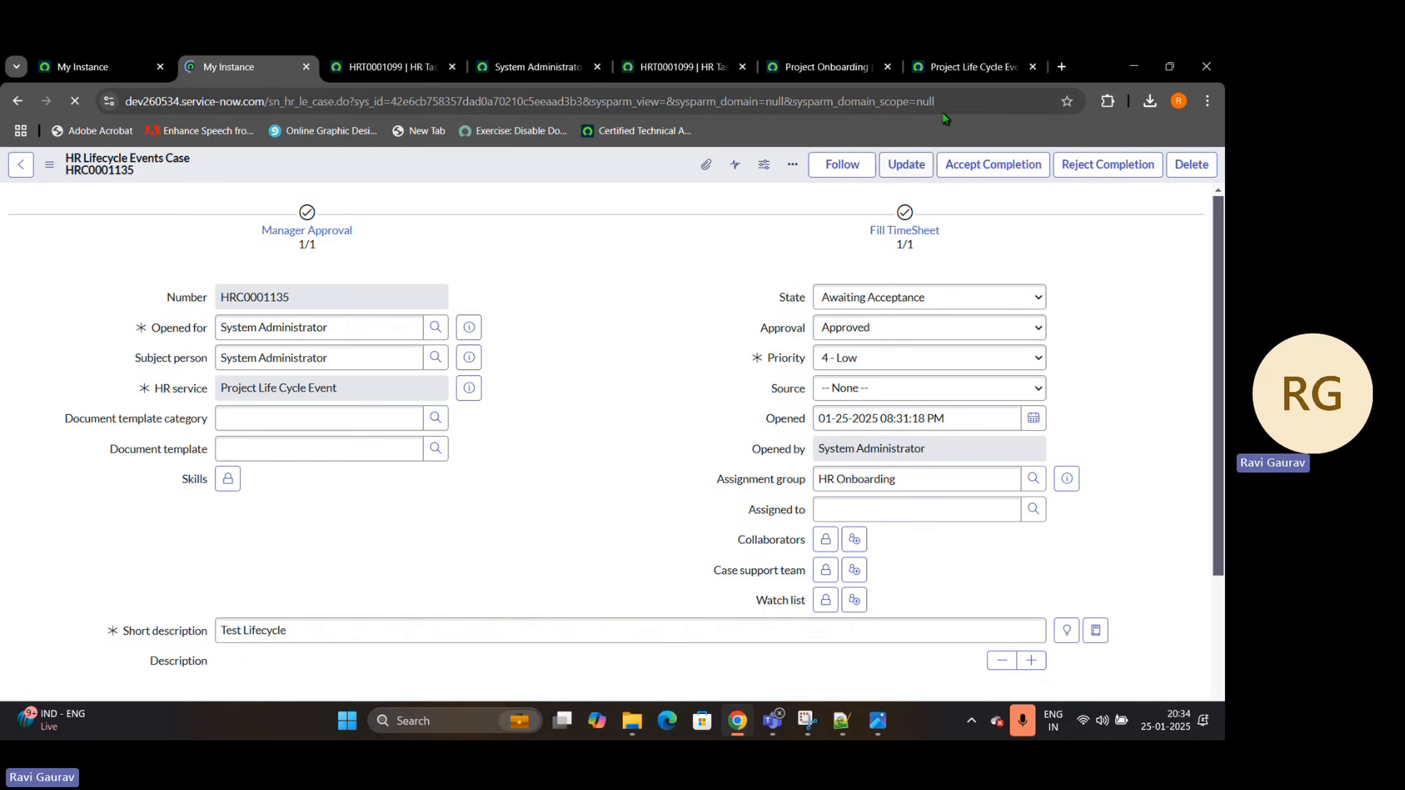
Review the Project Life Cycle Event service and the Project Onboarding event's details and activity sets, and go back to the HR case
click(953, 77)
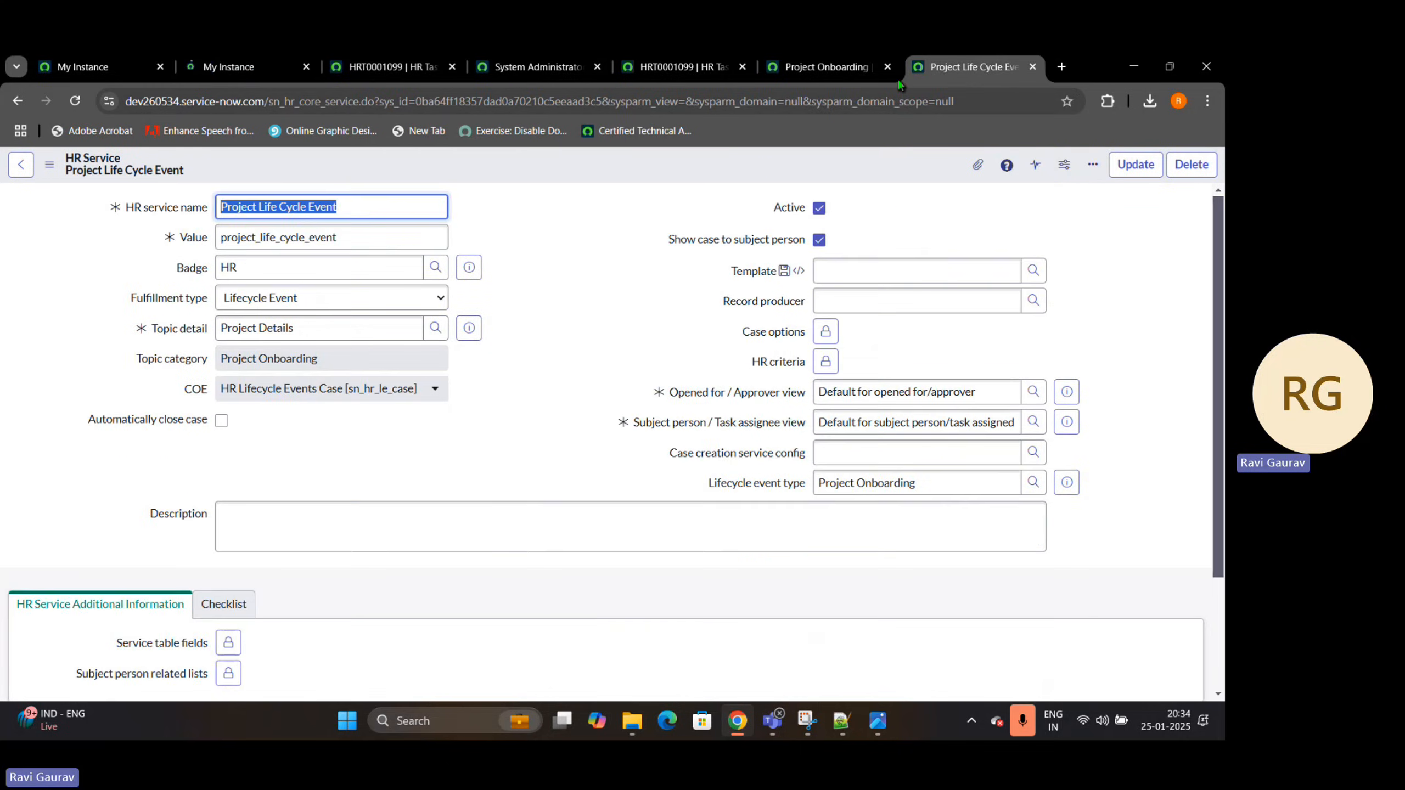
click(827, 71)
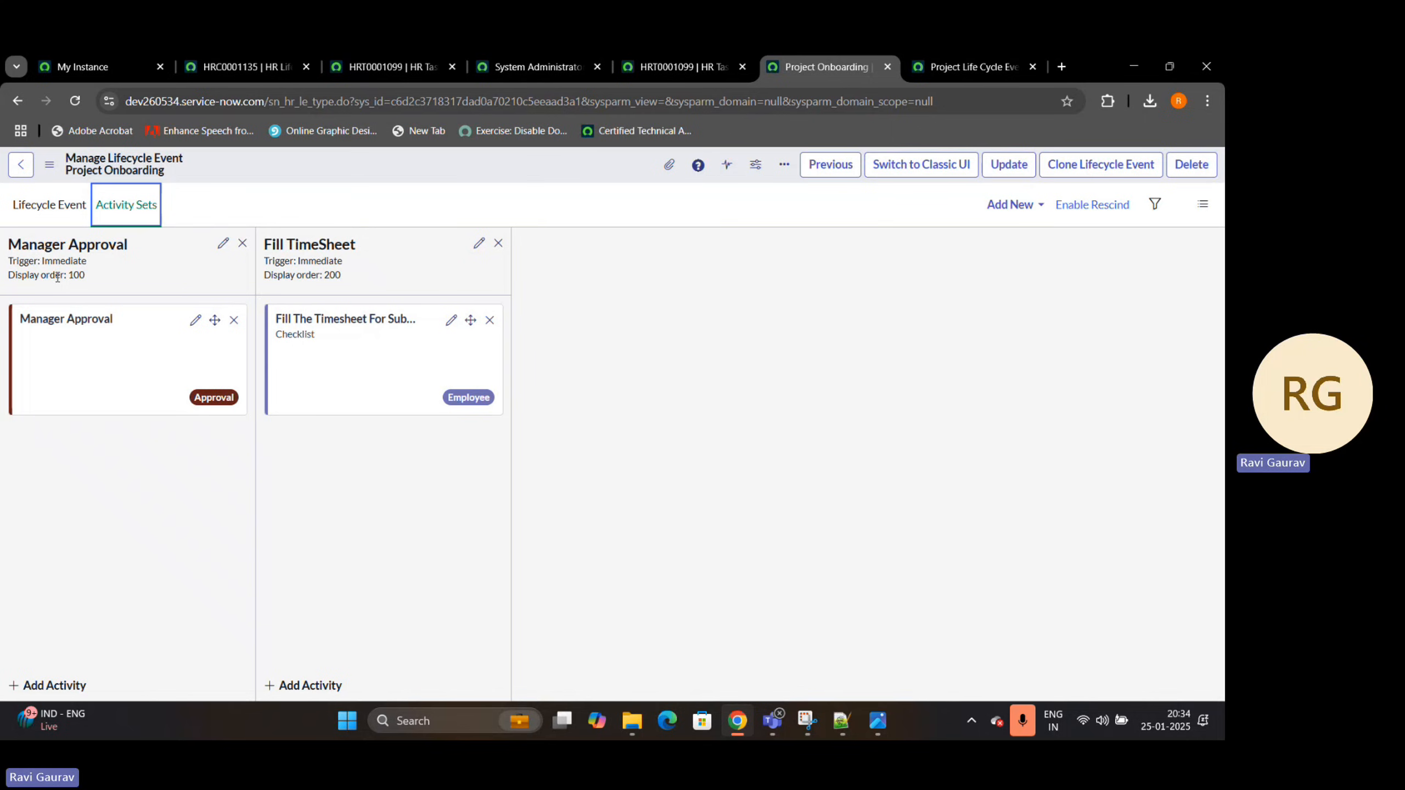
click(40, 207)
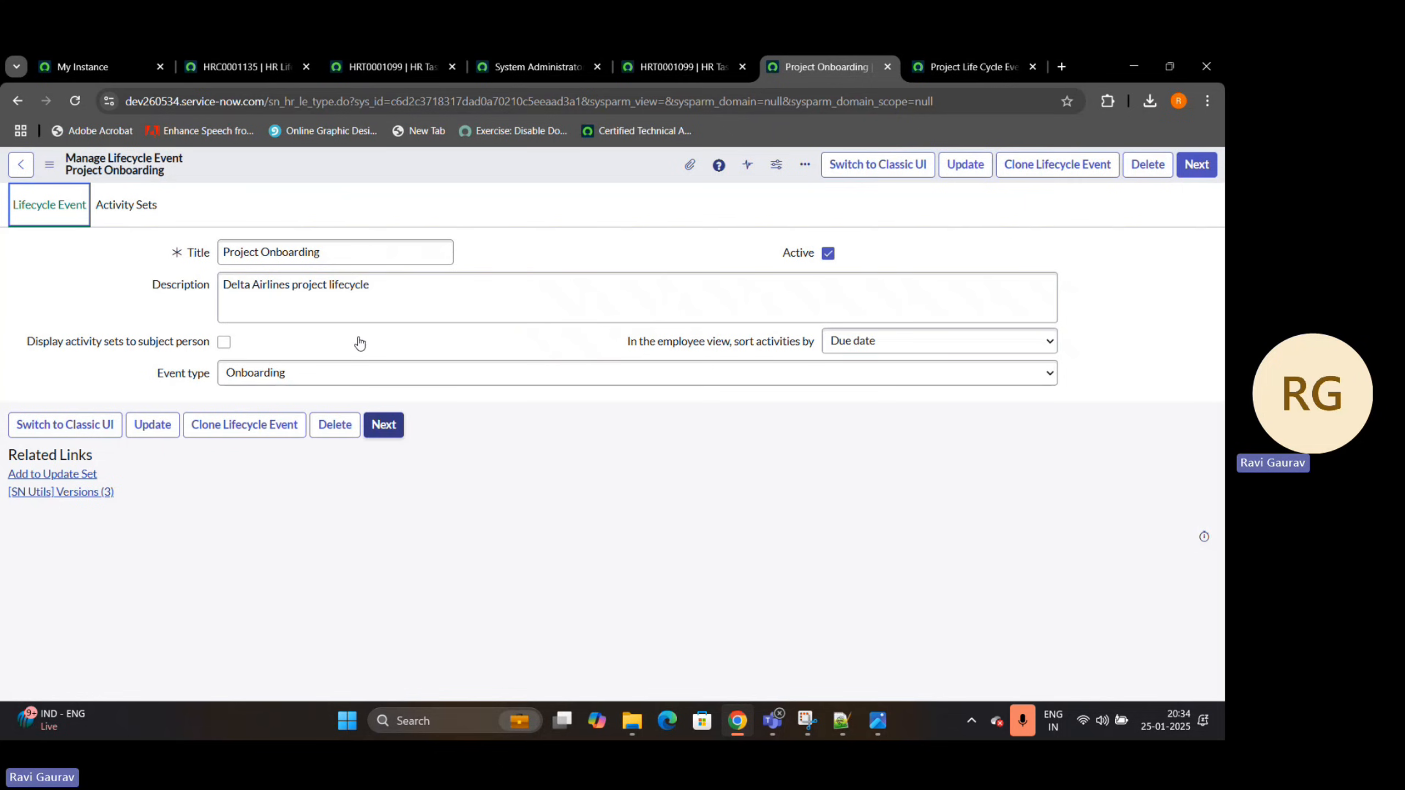
click(142, 206)
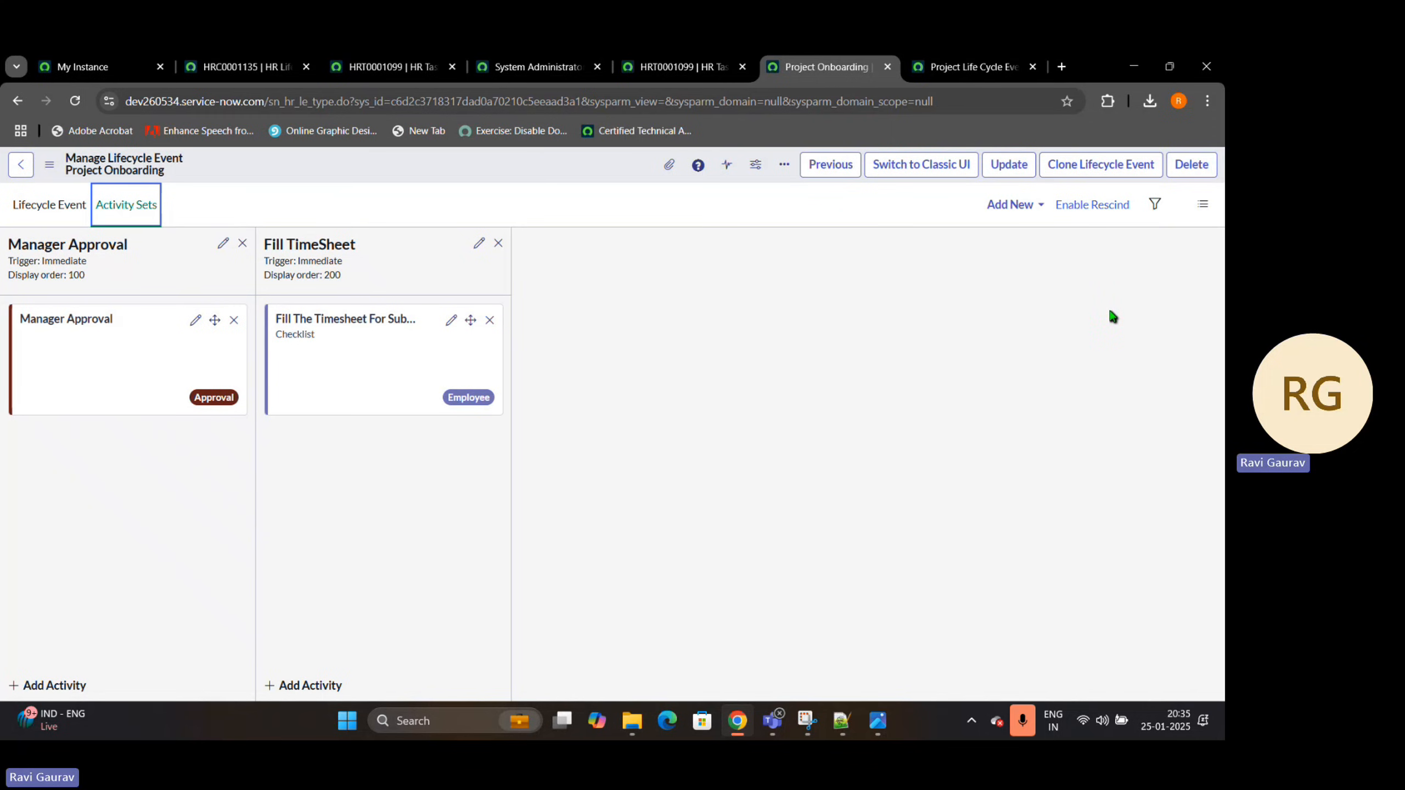
click(274, 77)
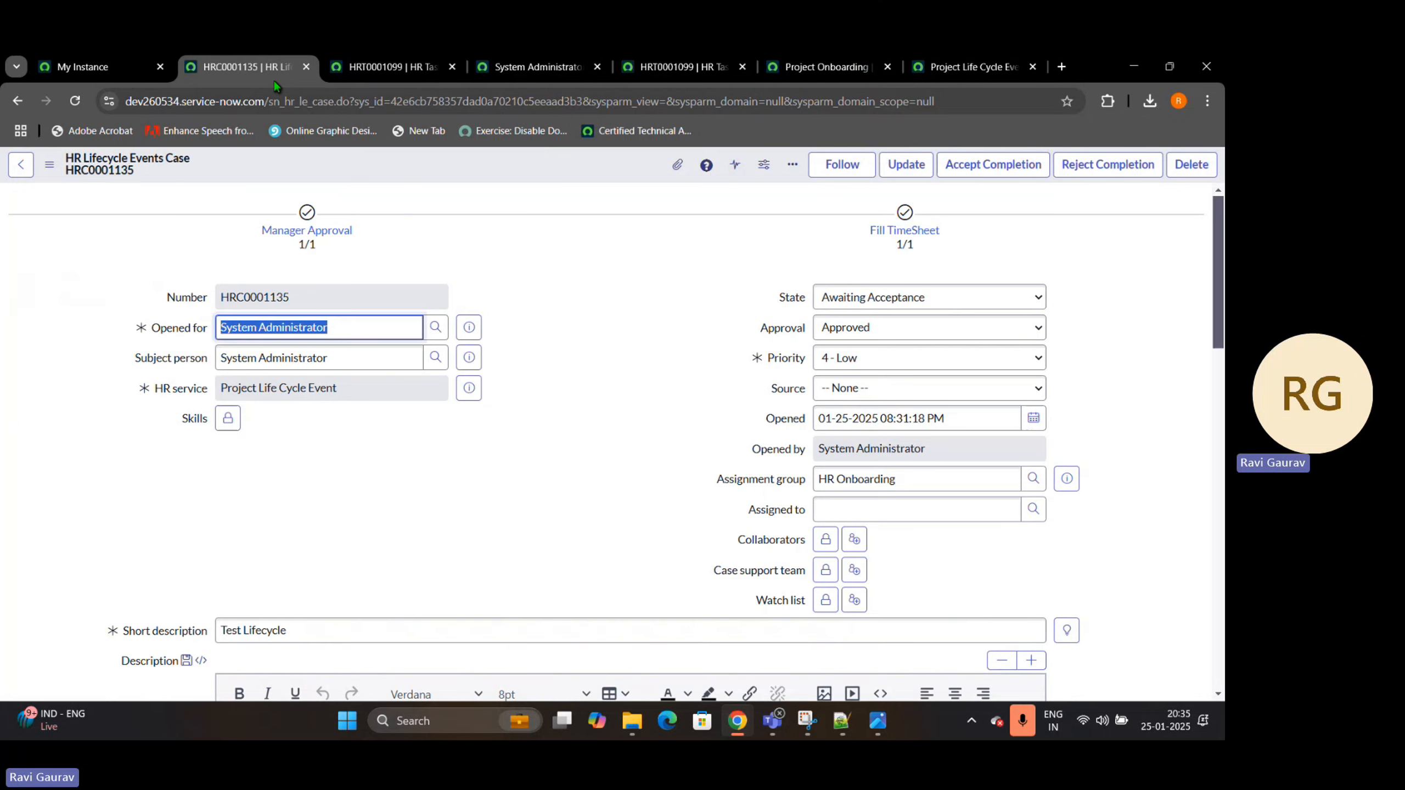